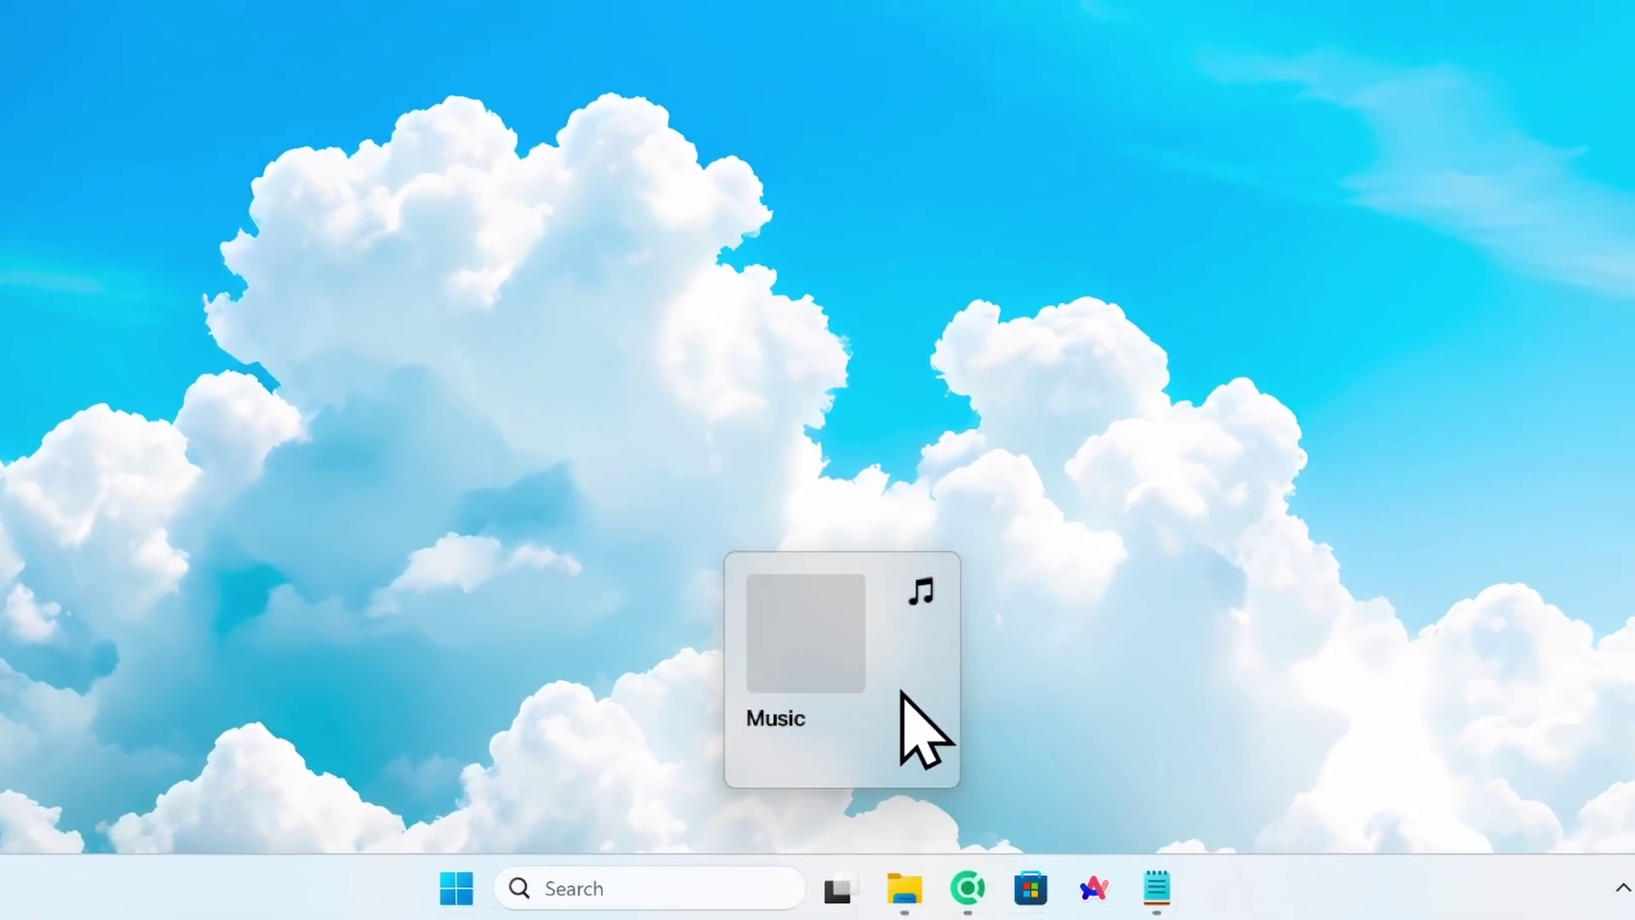
# Step: Open Windows Settings > Personalization and scroll through it looking for widget options
pyautogui.press('super')
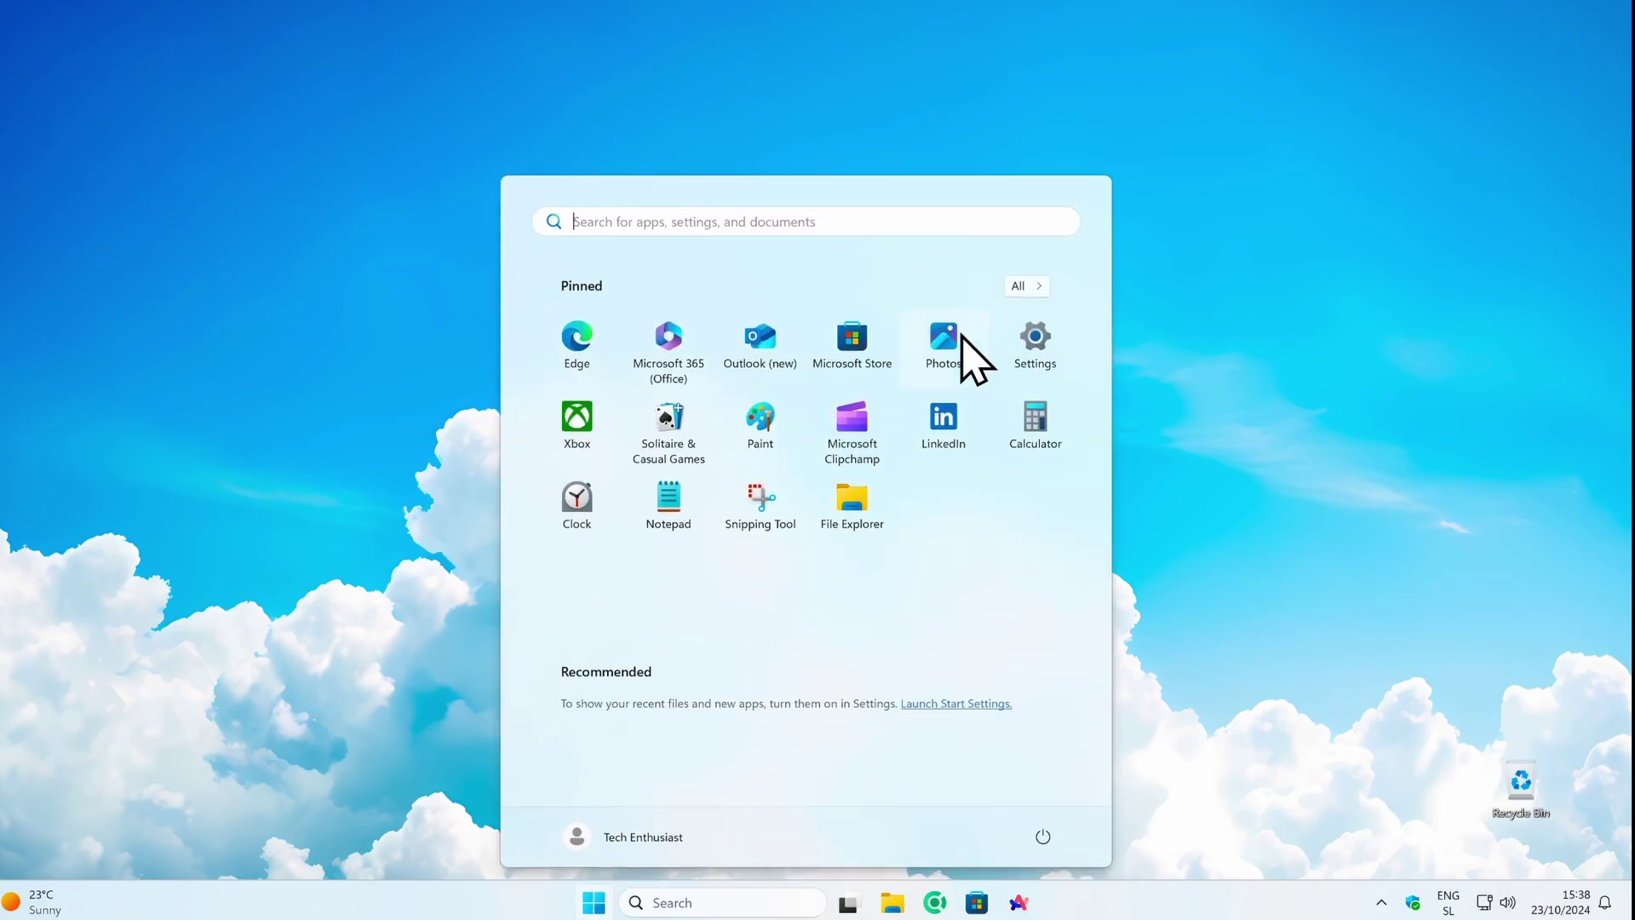
pyautogui.click(1037, 345)
pyautogui.click(606, 410)
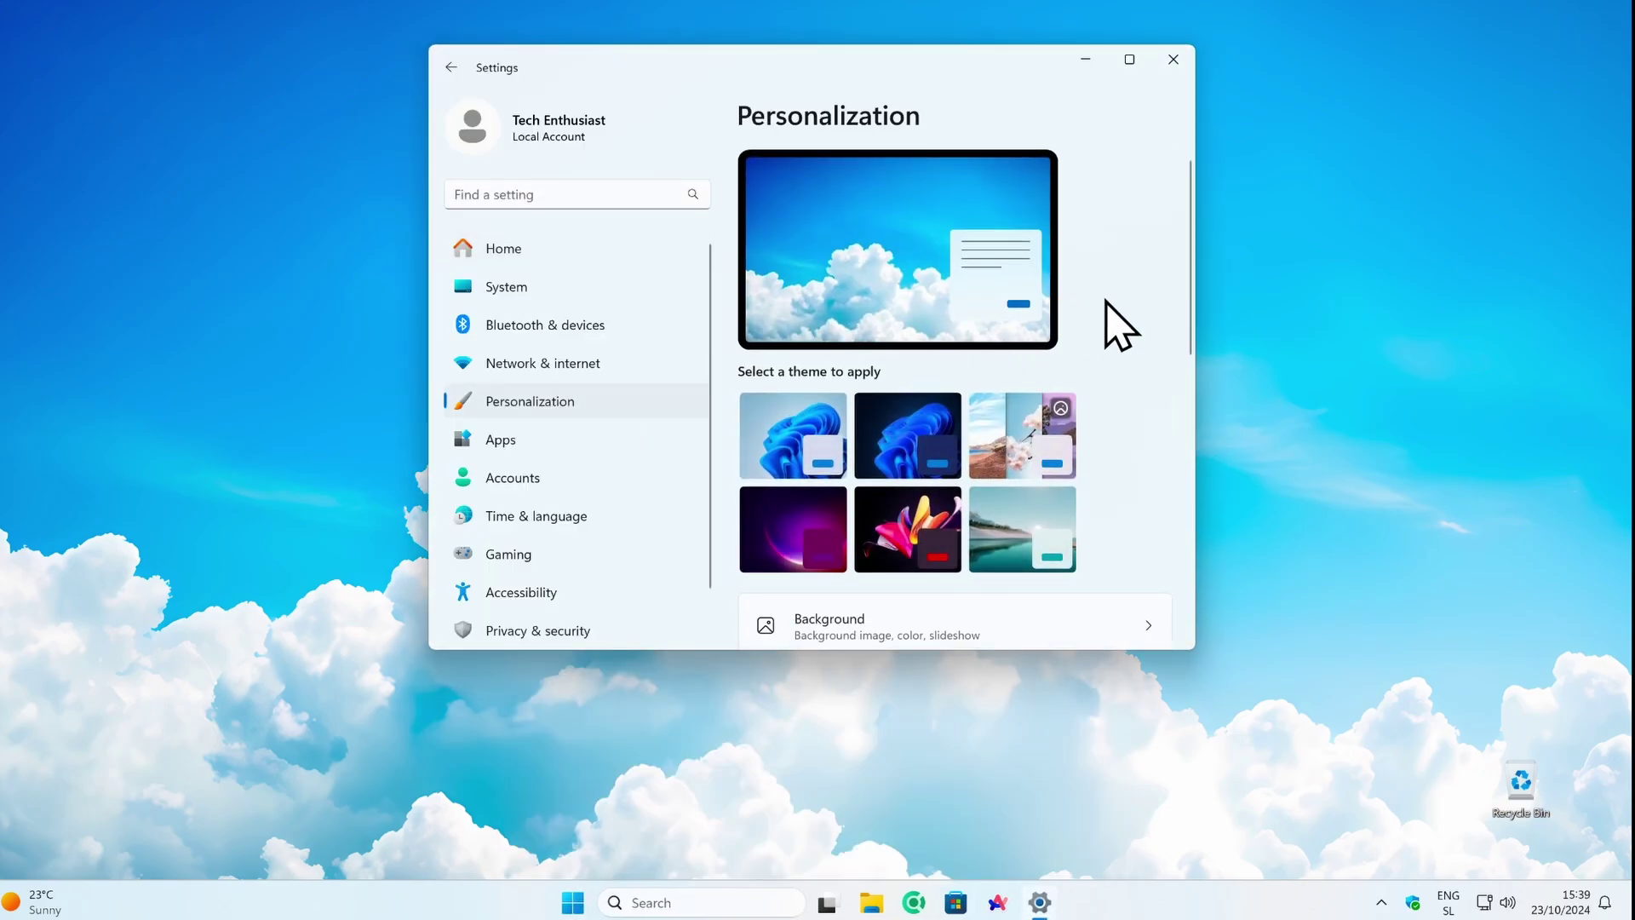
pyautogui.moveTo(1190, 288); pyautogui.dragTo(1209, 570)
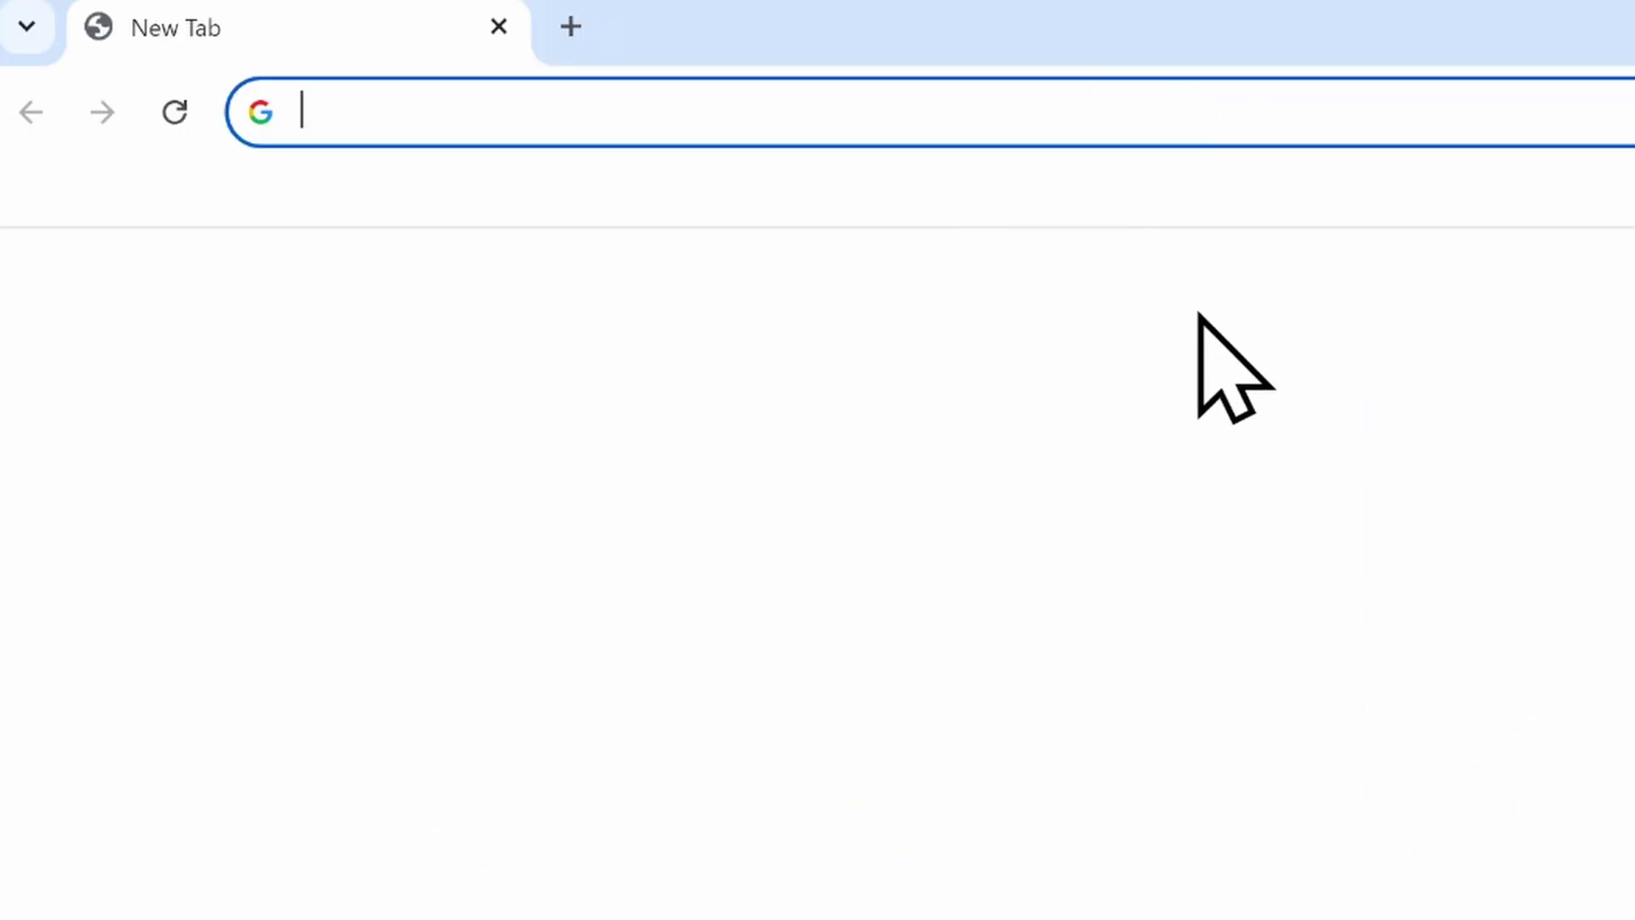
# Step: Search Google for 'rainmeter' and open the official rainmeter.net site
pyautogui.write('rainmeter widgets')
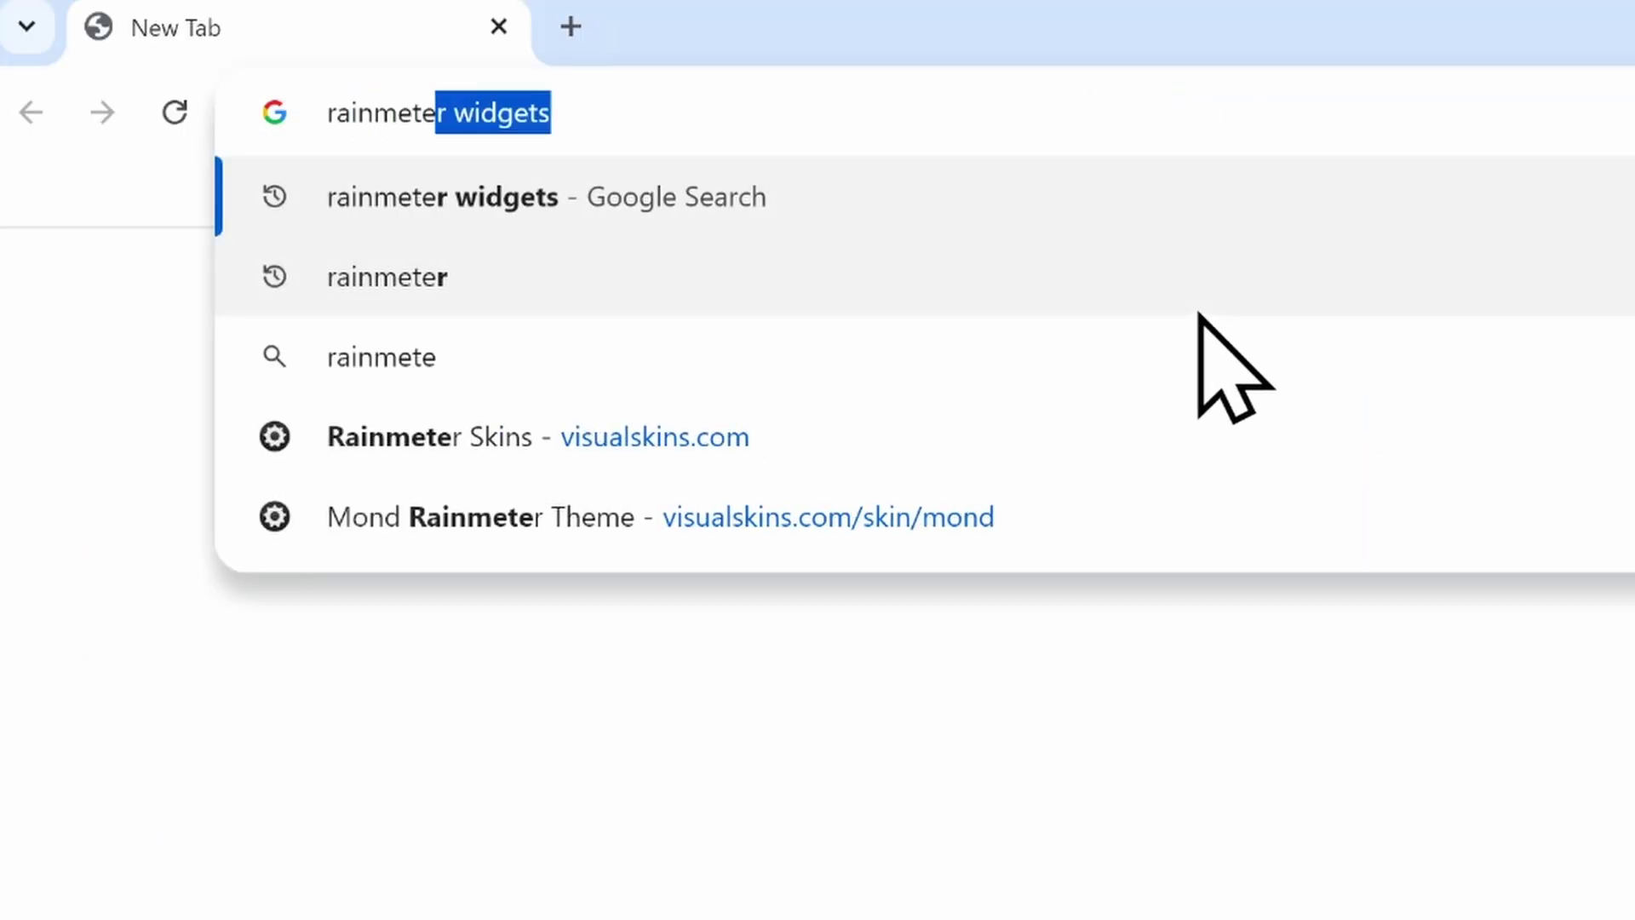
pyautogui.press('Return')
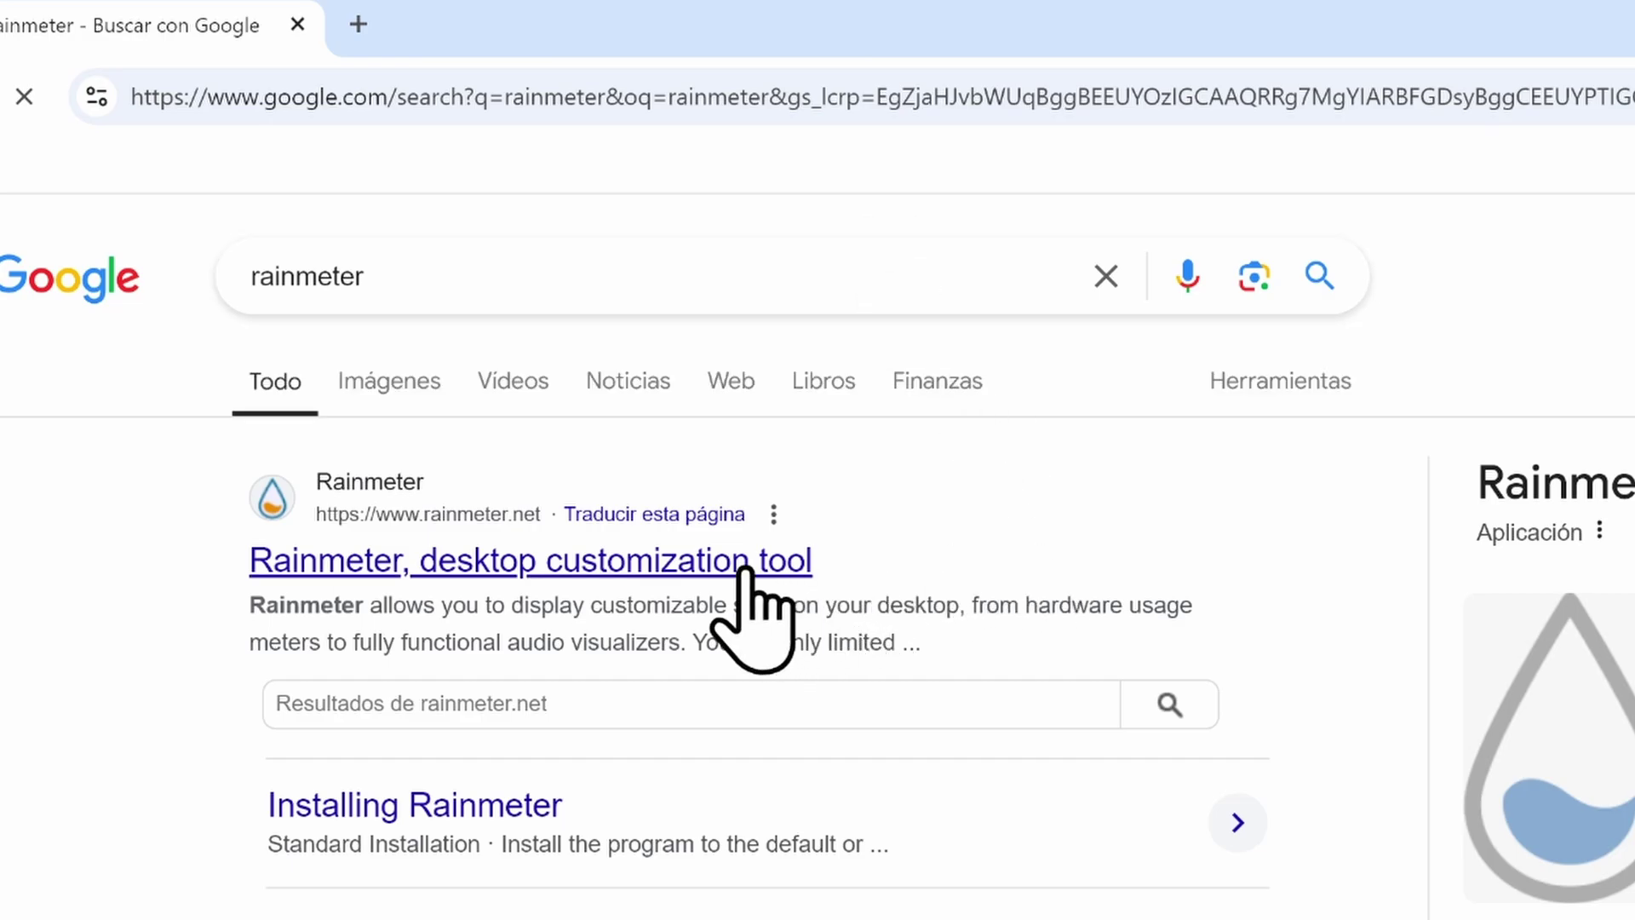
pyautogui.click(703, 562)
pyautogui.scroll(-5, 1303, 562)
pyautogui.scroll(5, 1303, 562)
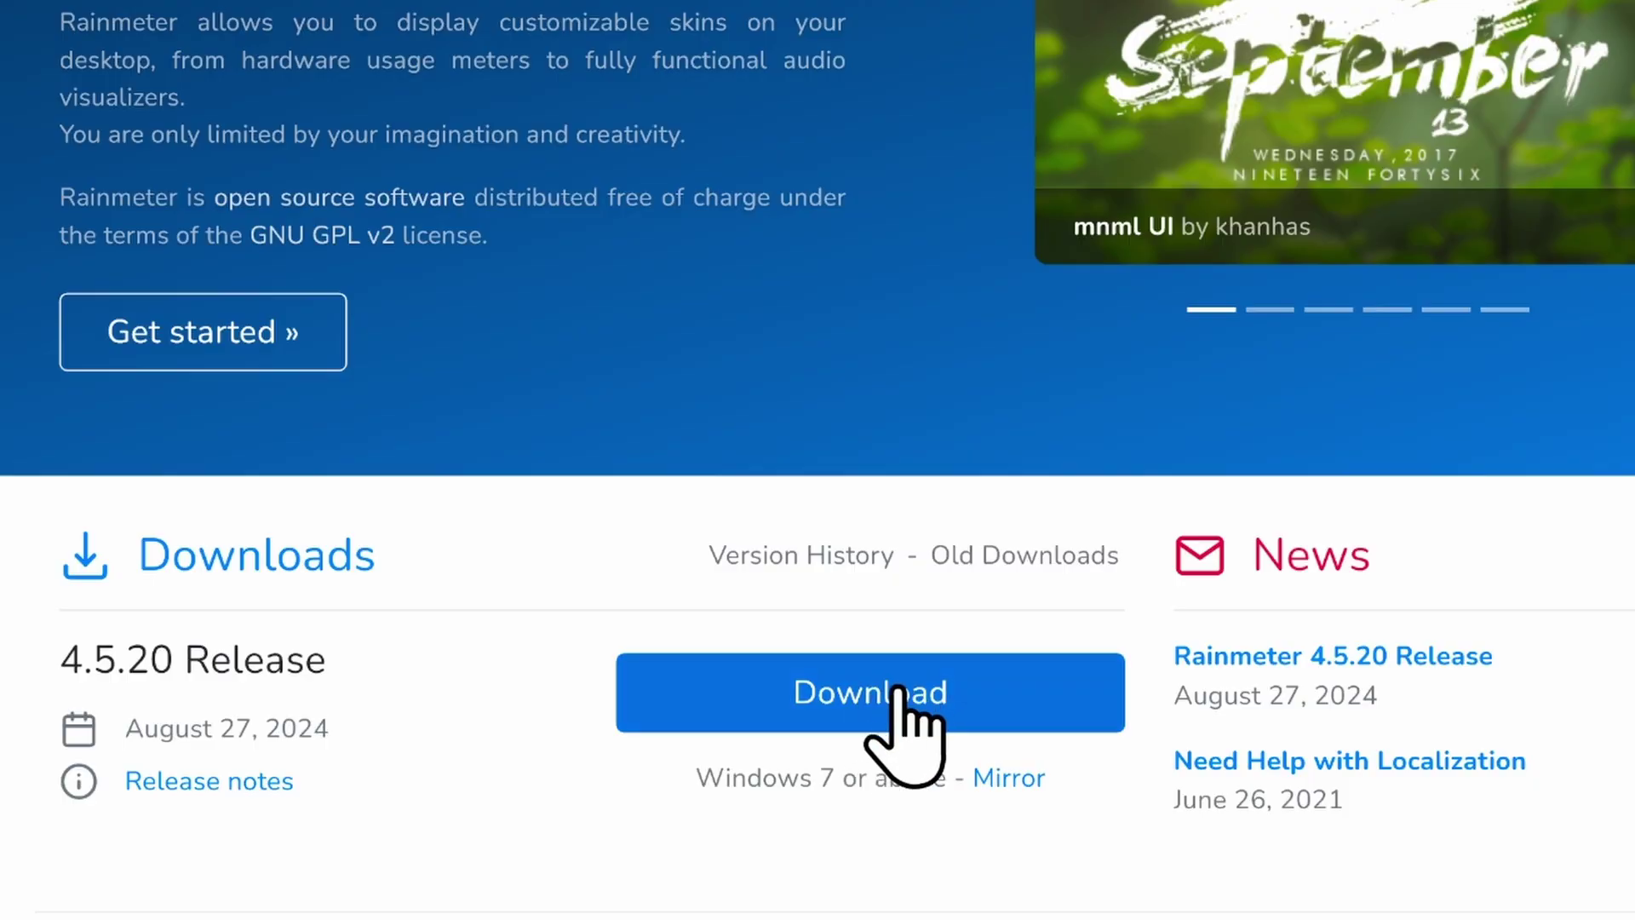
# Step: Download and save Rainmeter-4.5.20.exe, then show it in the Downloads folder
pyautogui.click(1329, 919)
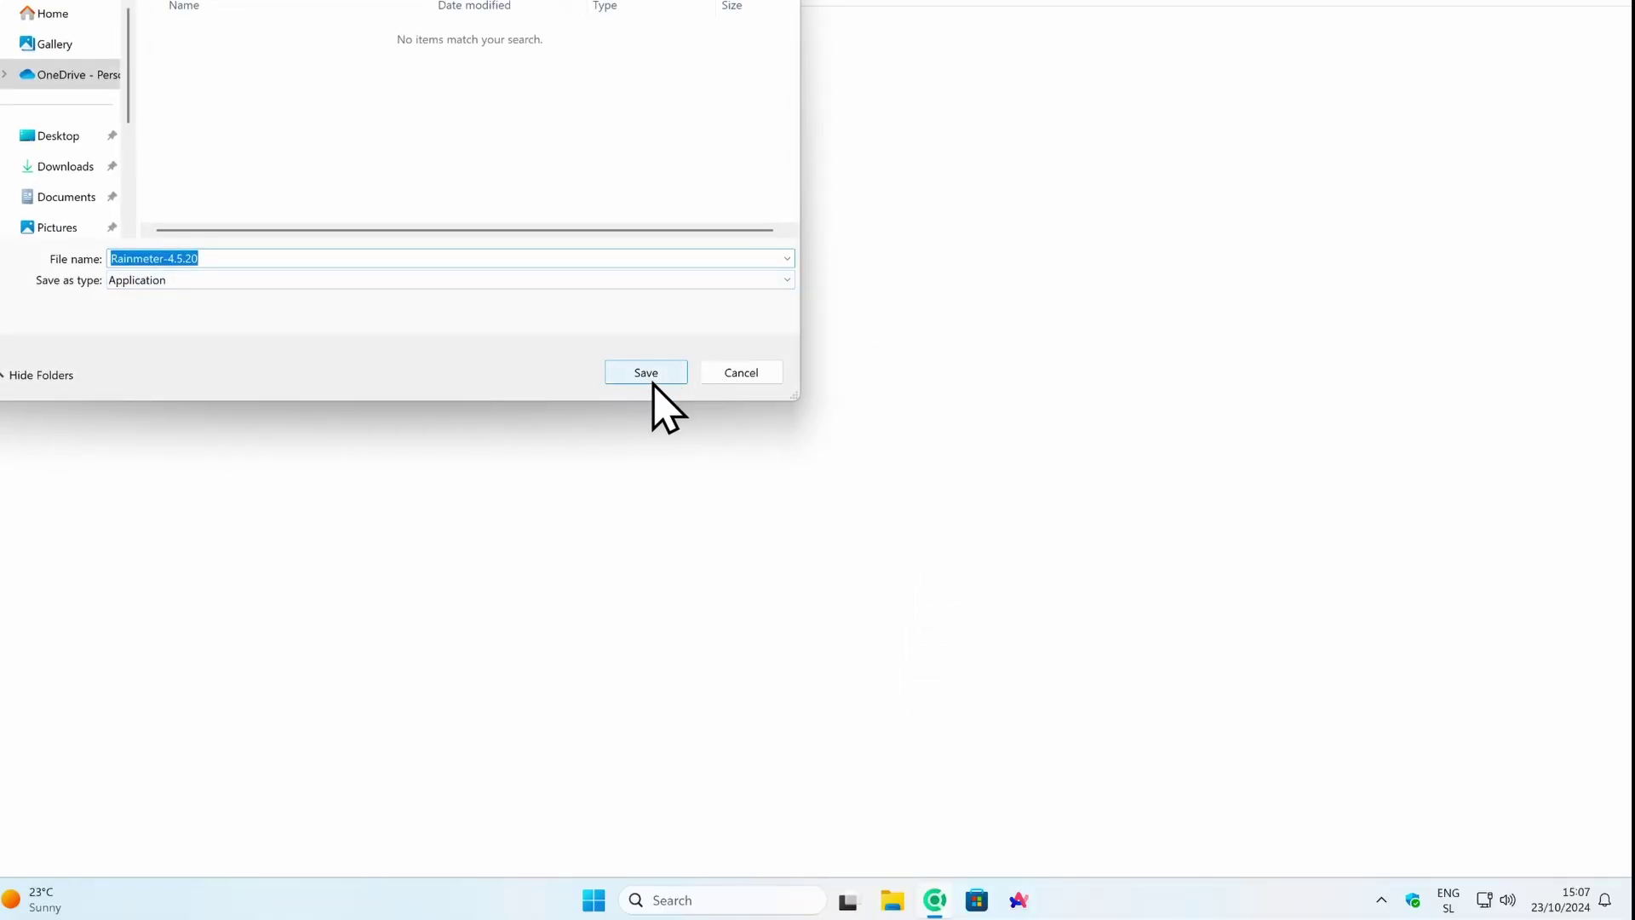
pyautogui.click(646, 372)
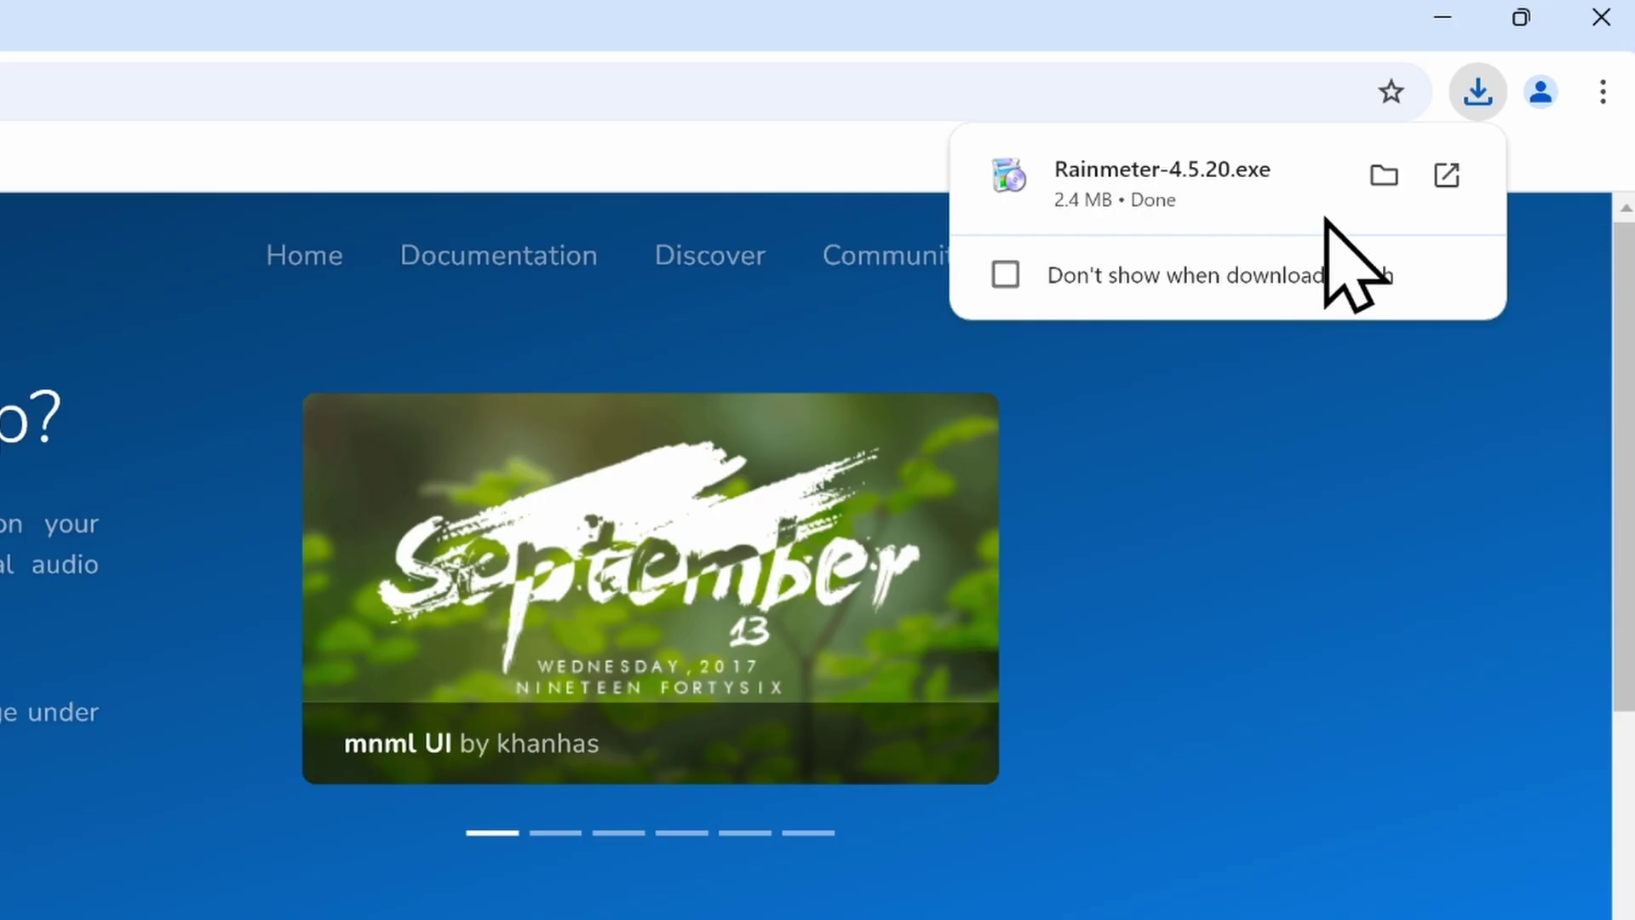
pyautogui.click(1381, 176)
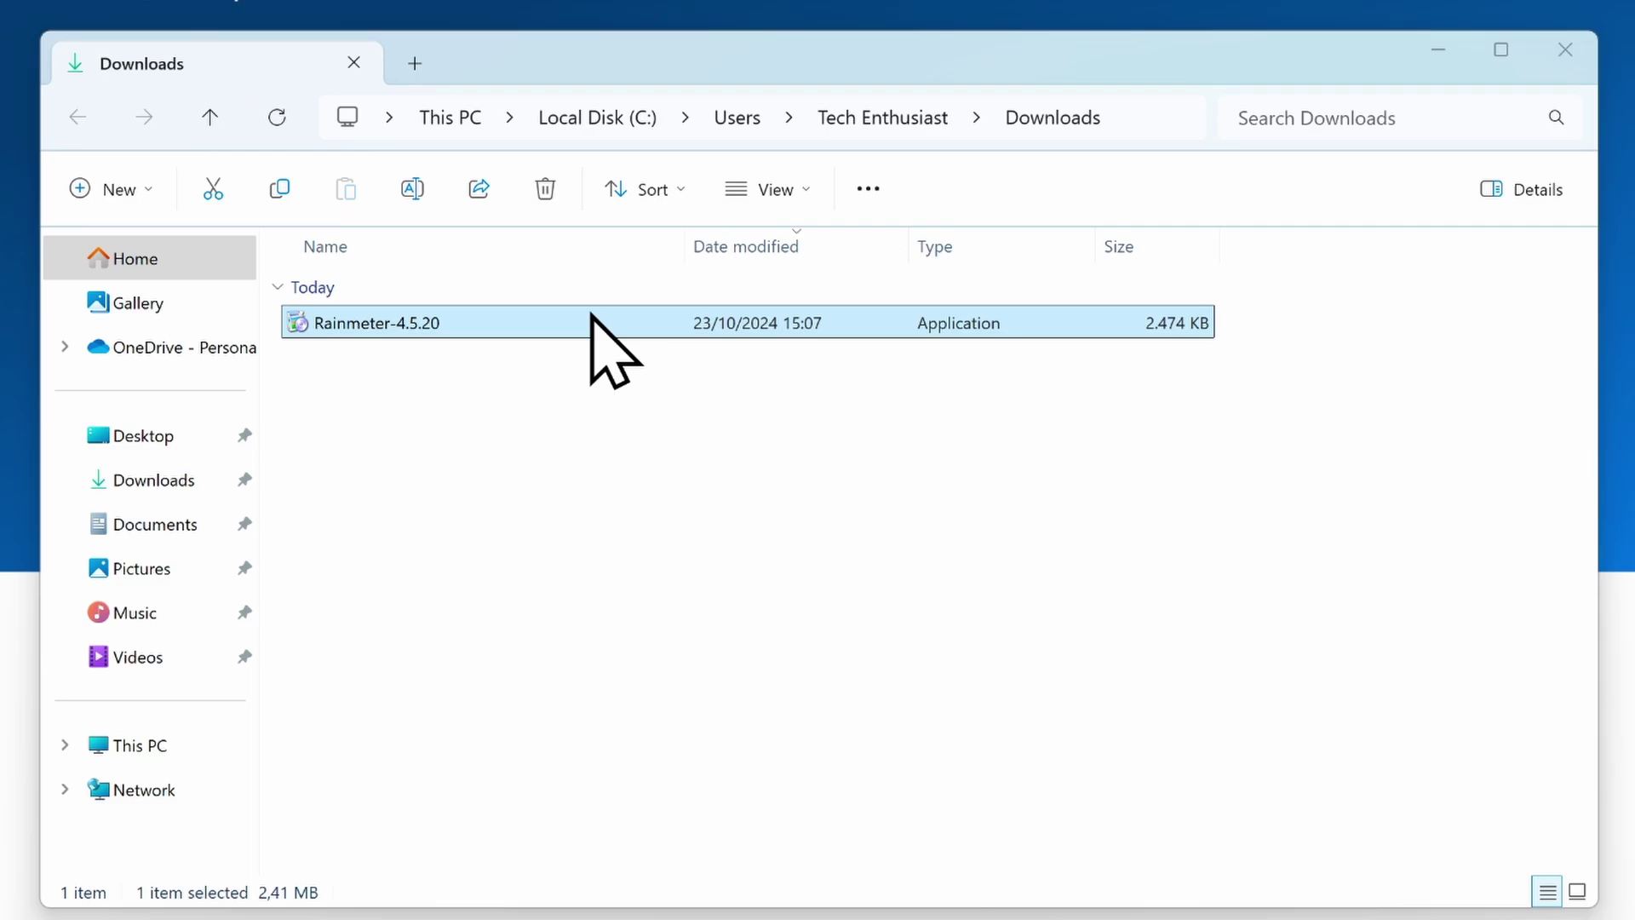
# Step: Install Rainmeter 4.5.20 in English with the Standard installation to C:\Program Files\Rainmeter and run it
pyautogui.doubleClick(596, 323)
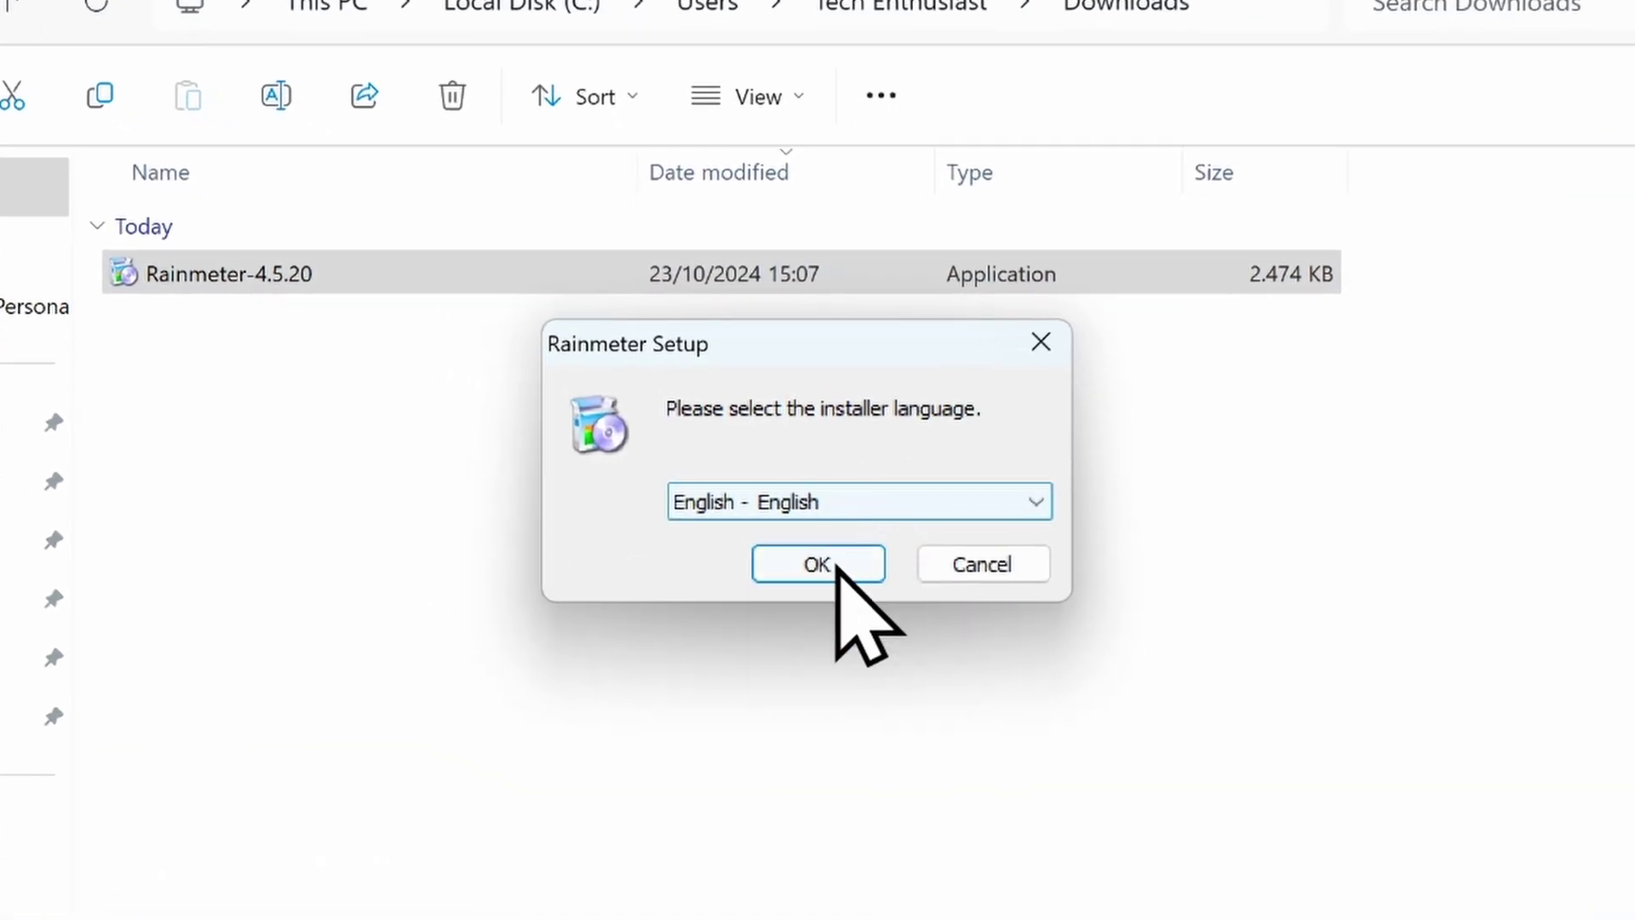
pyautogui.click(819, 564)
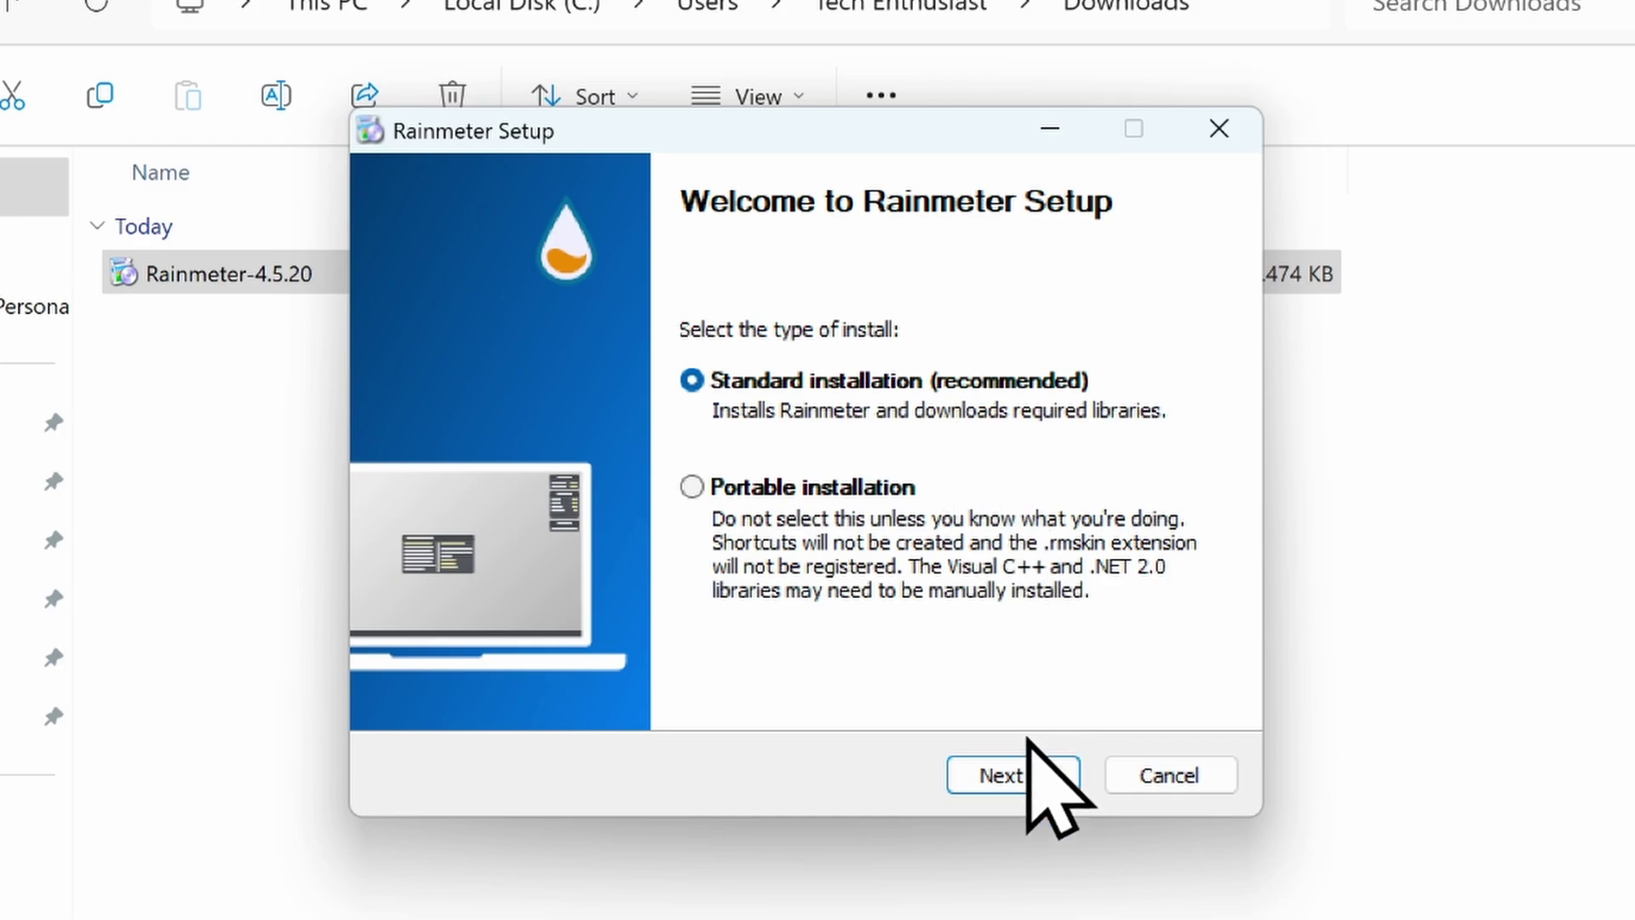
pyautogui.click(1015, 766)
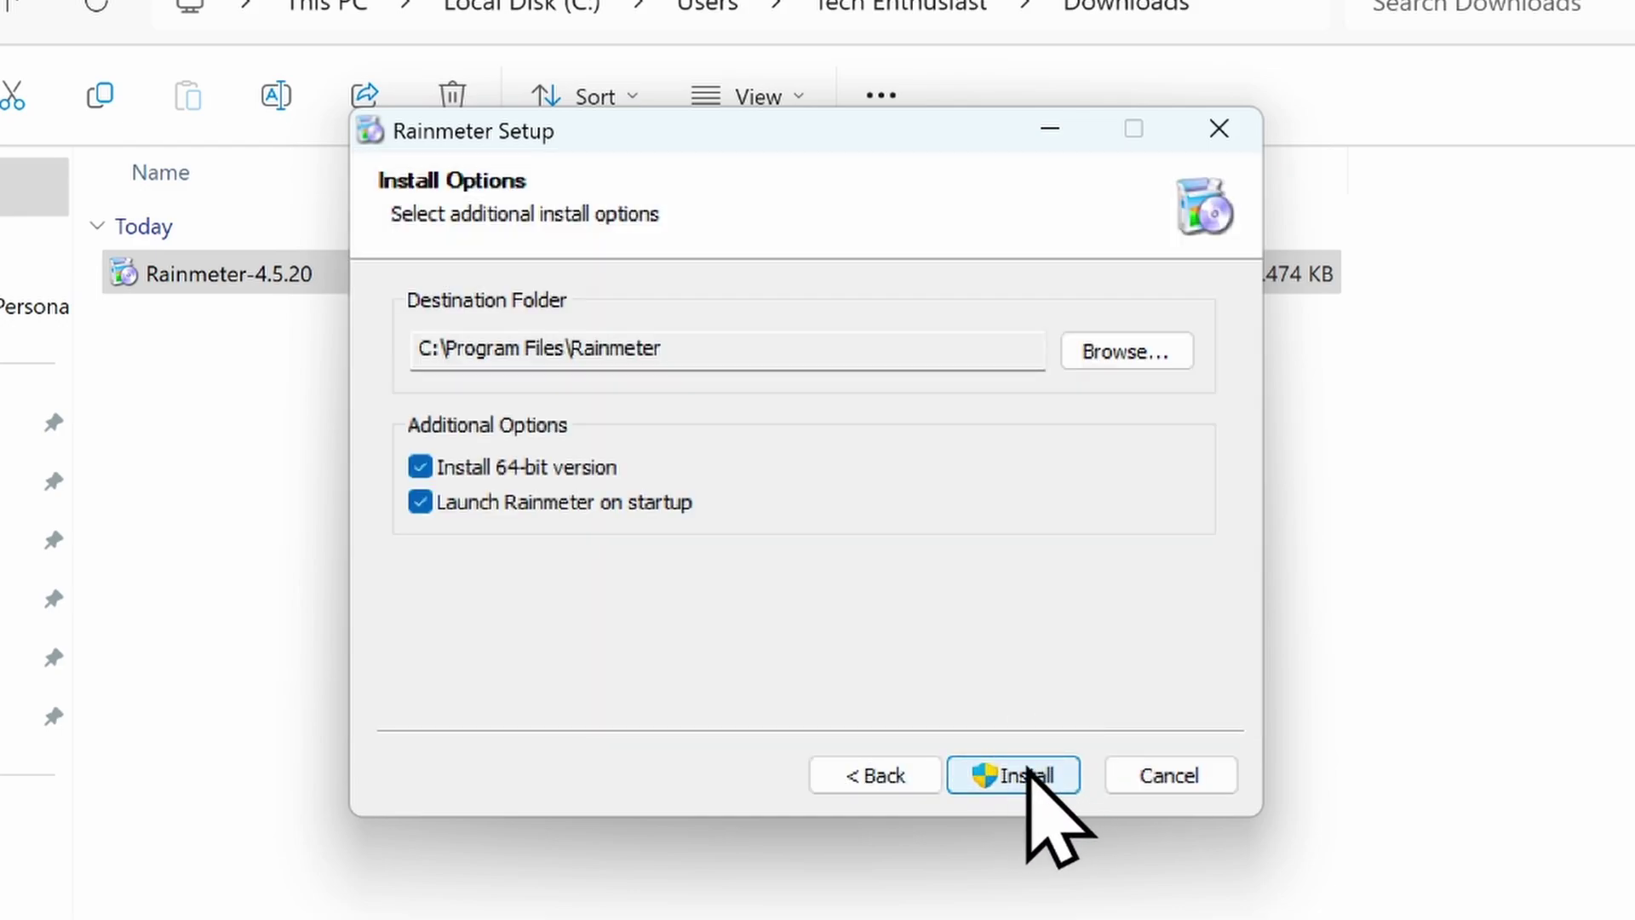
pyautogui.click(1025, 771)
pyautogui.hotkey('alt', 'y')
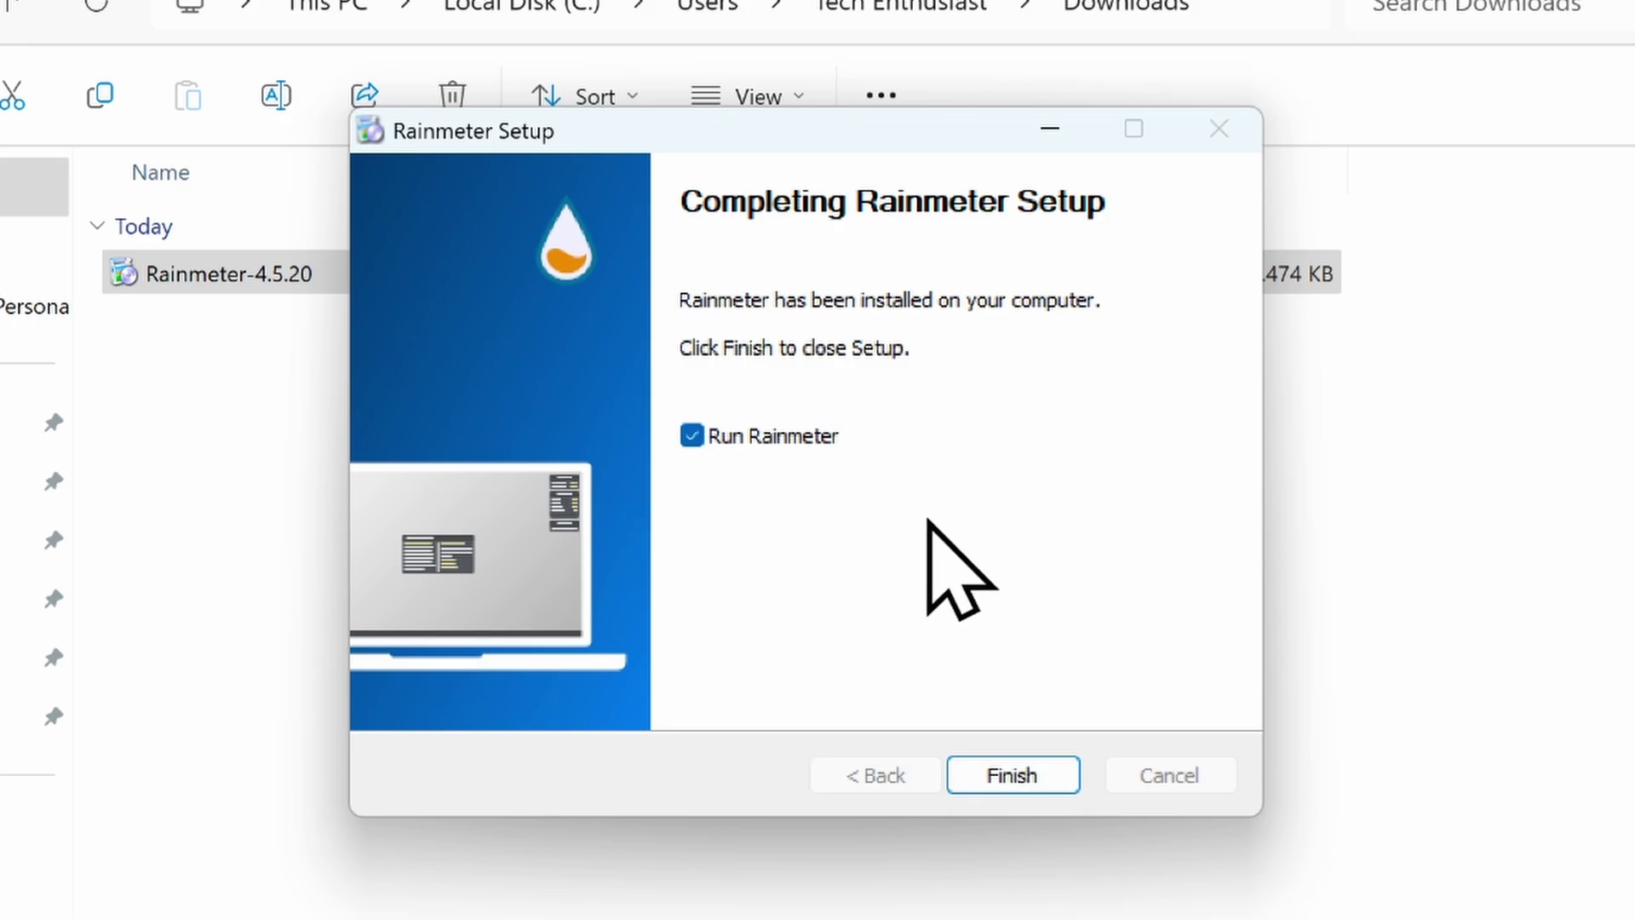
pyautogui.click(1075, 776)
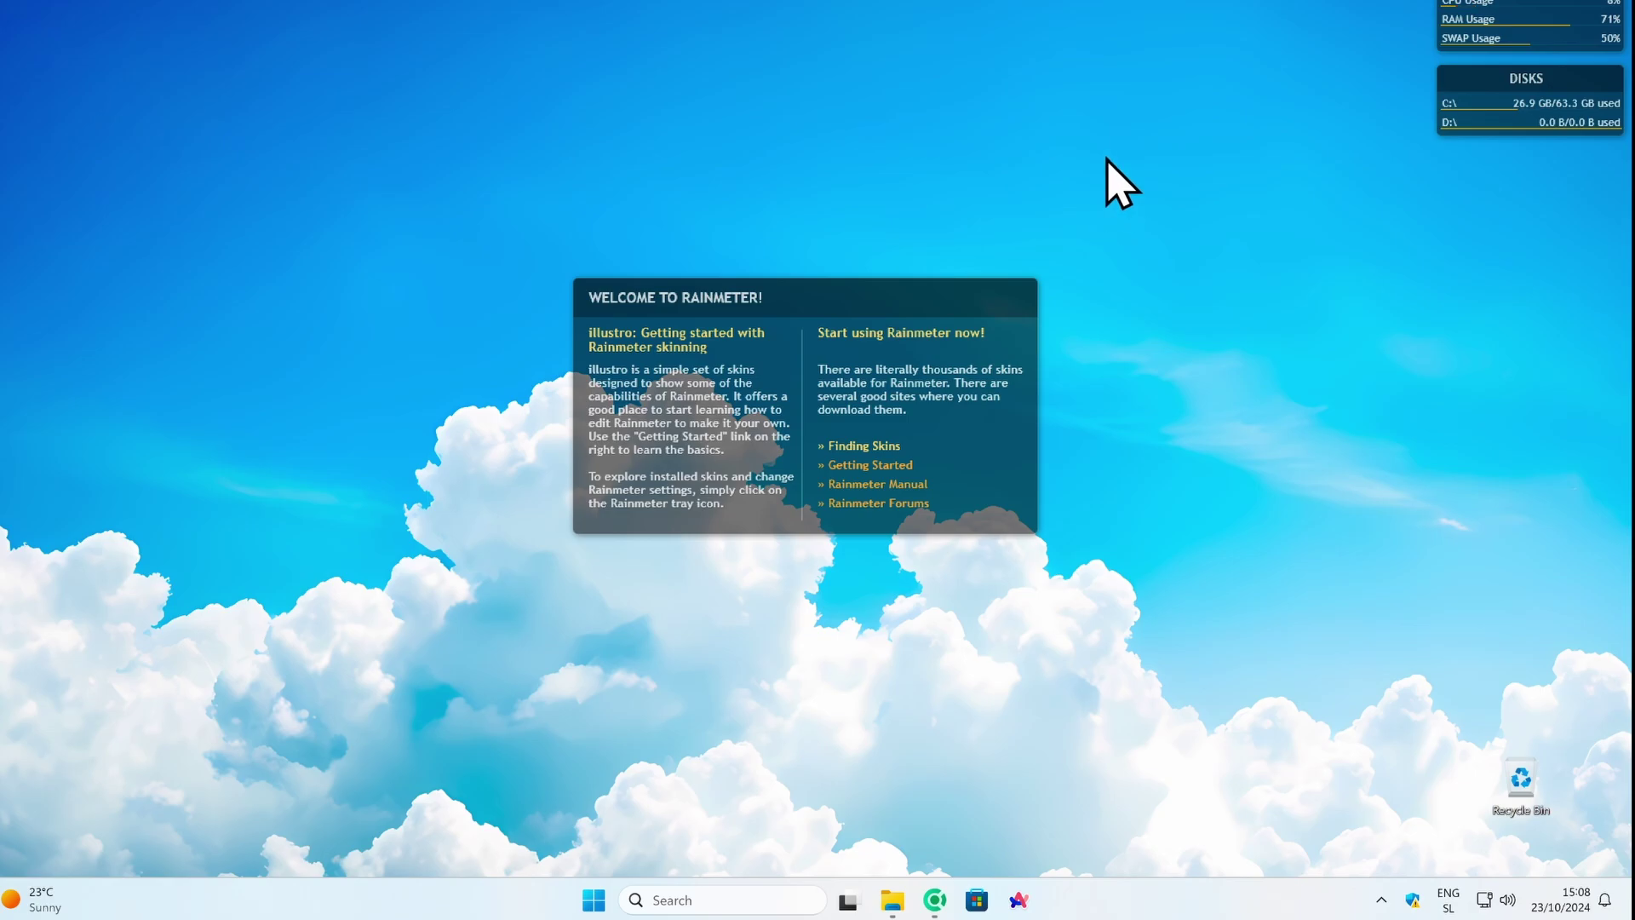
# Step: Move the illustro Welcome skin higher and unload it
pyautogui.moveTo(894, 302); pyautogui.dragTo(1492, 711)
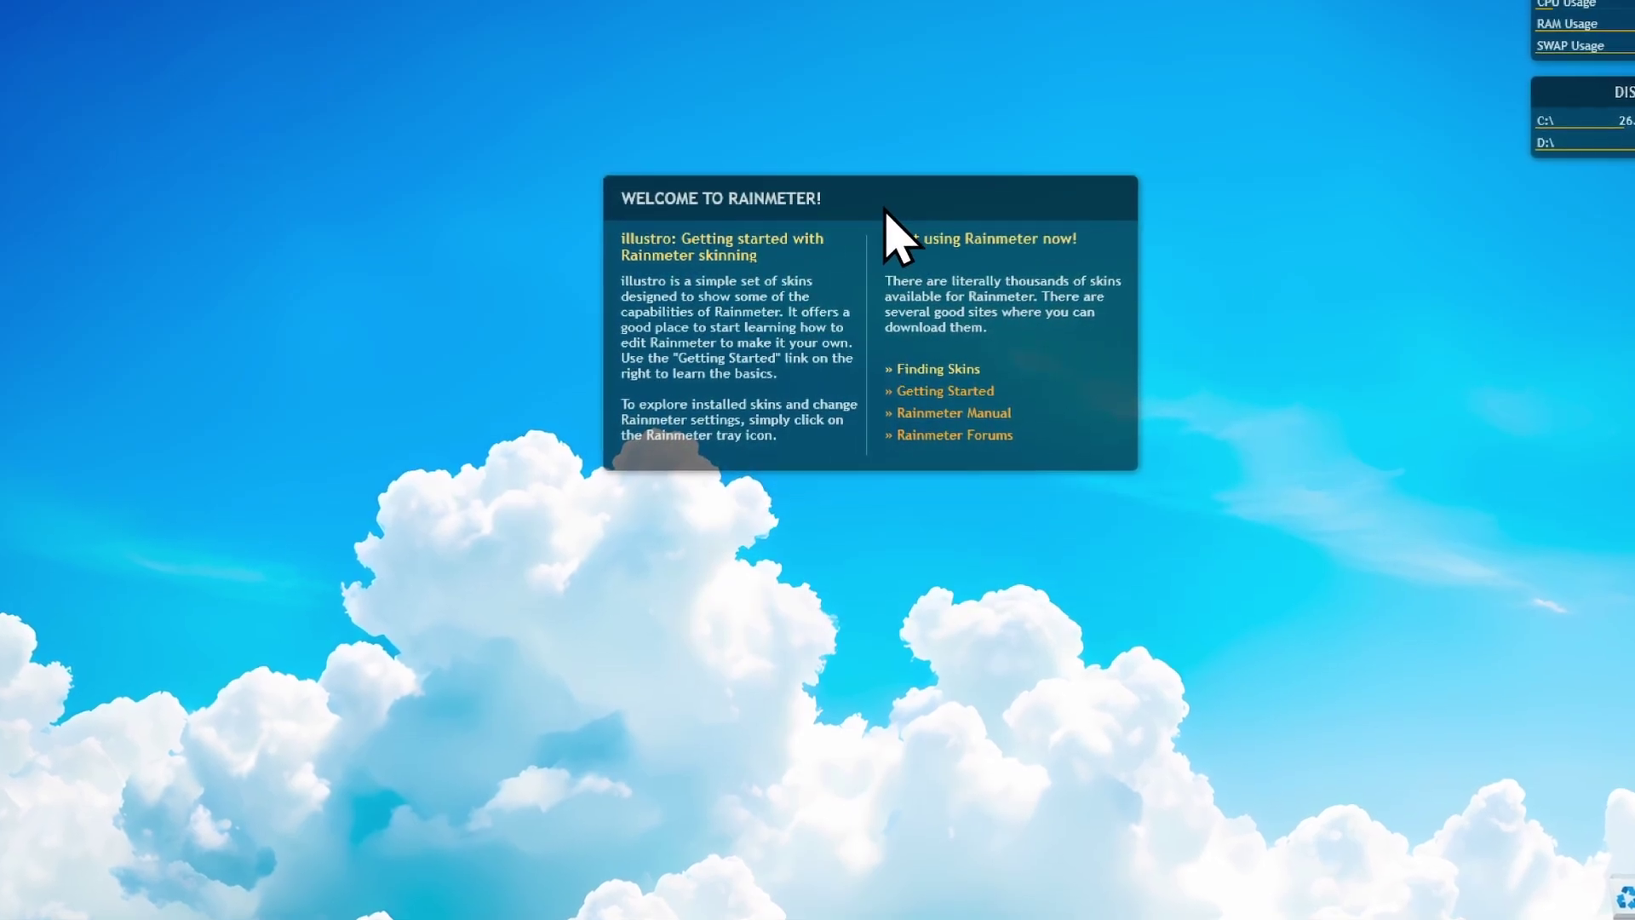
pyautogui.rightClick(885, 211)
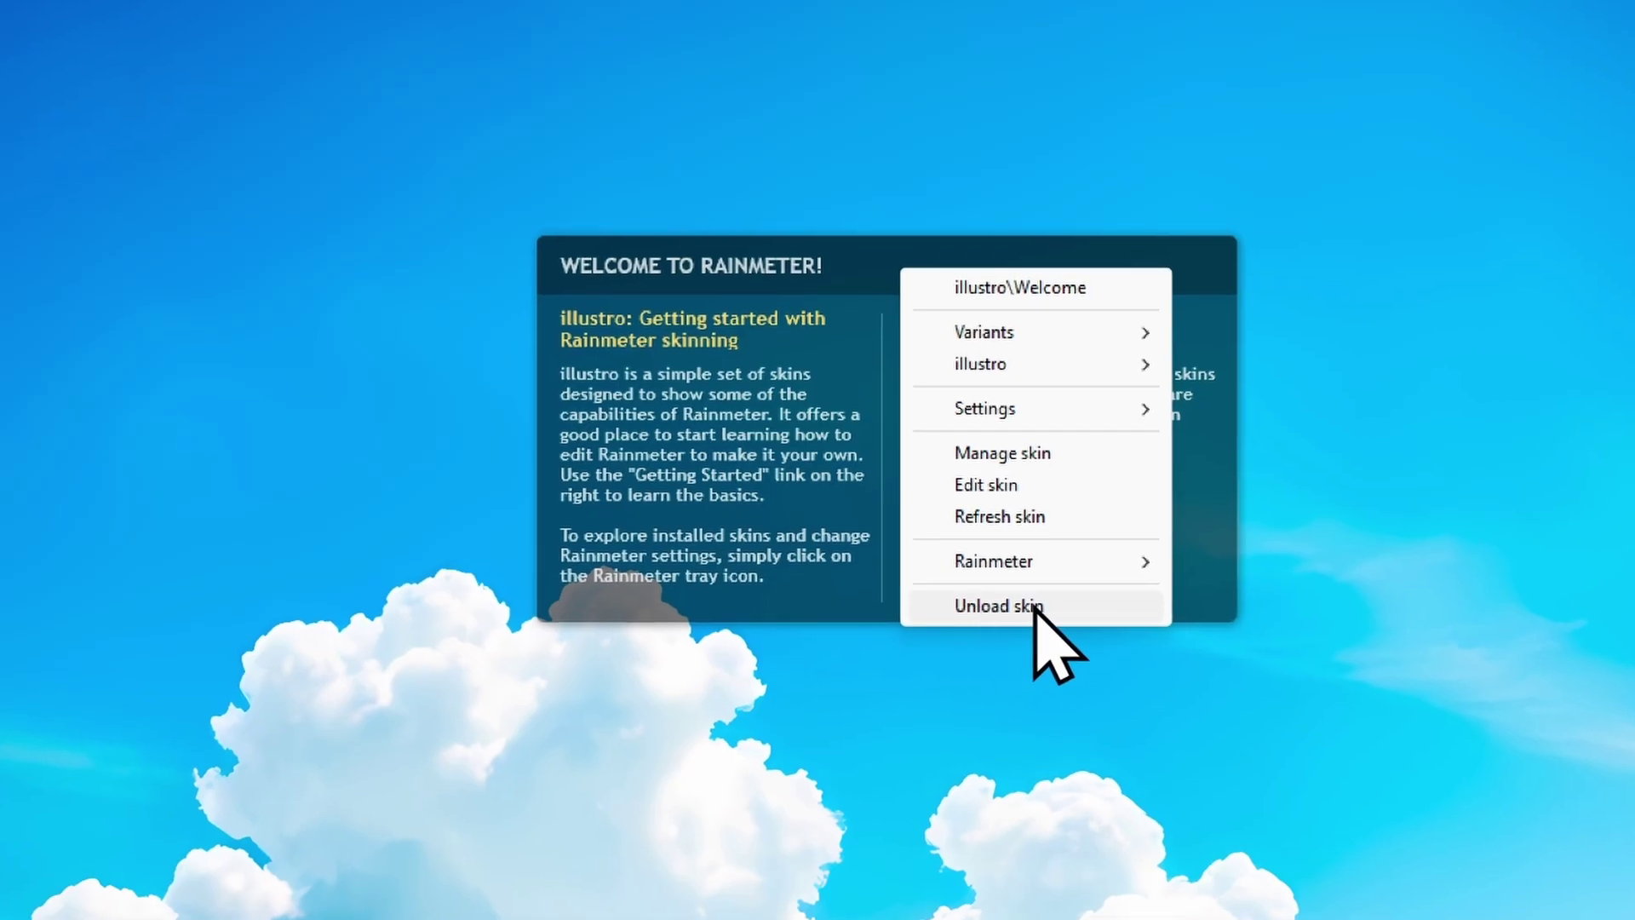
pyautogui.click(1020, 610)
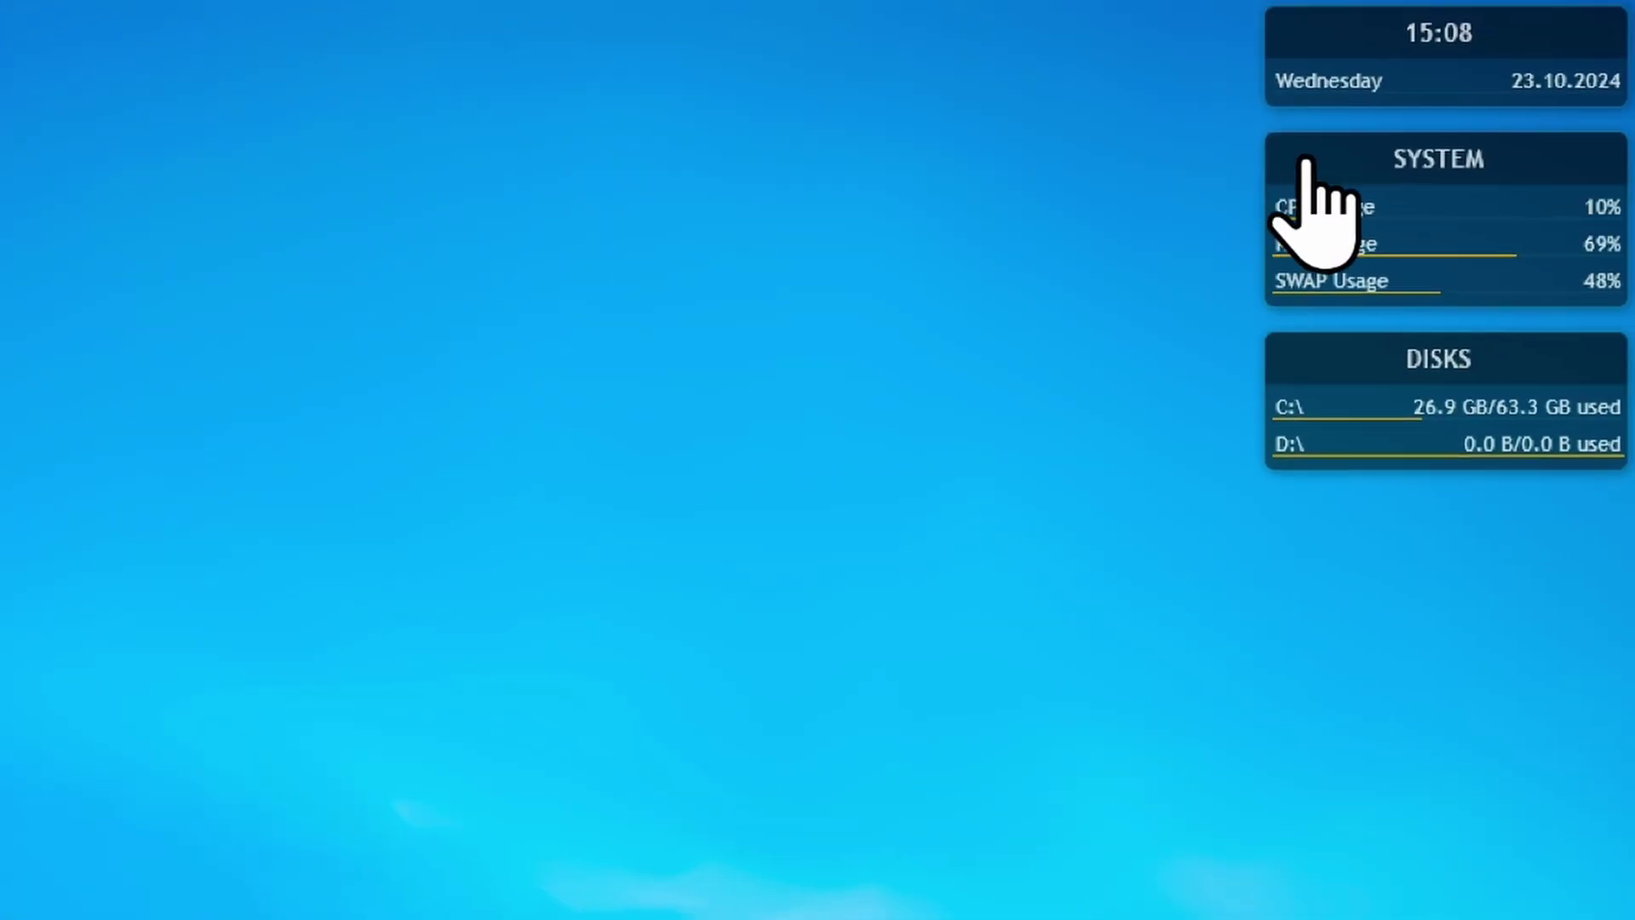
# Step: Unload the illustro Clock, System and Disks skins from the desktop
pyautogui.rightClick(1428, 56)
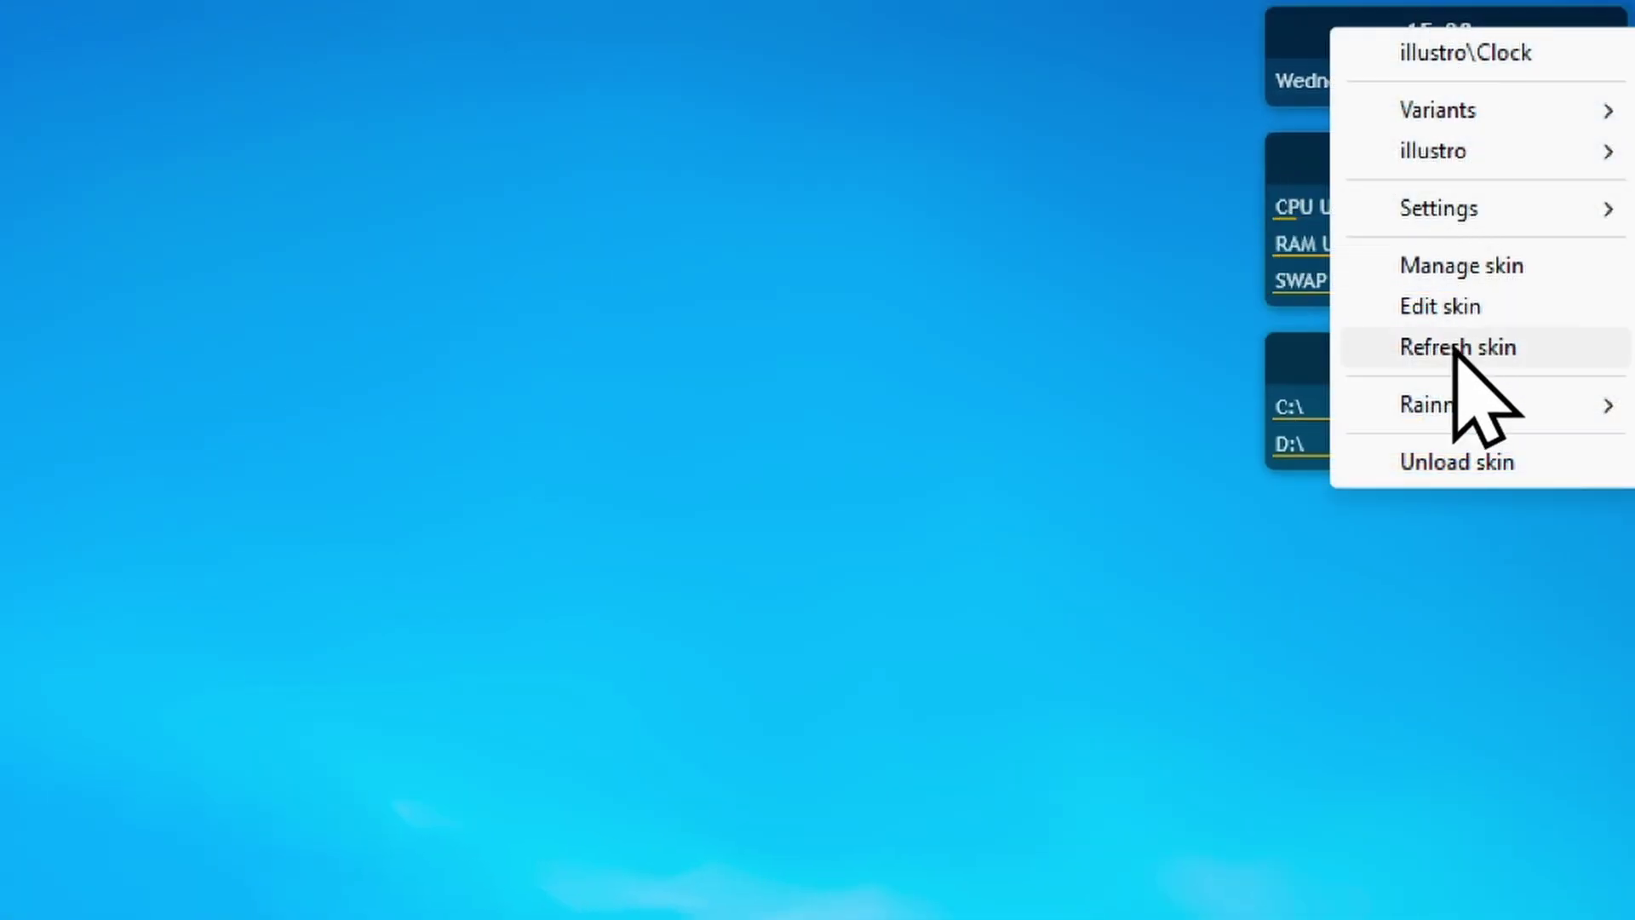
pyautogui.click(1458, 464)
pyautogui.rightClick(1418, 251)
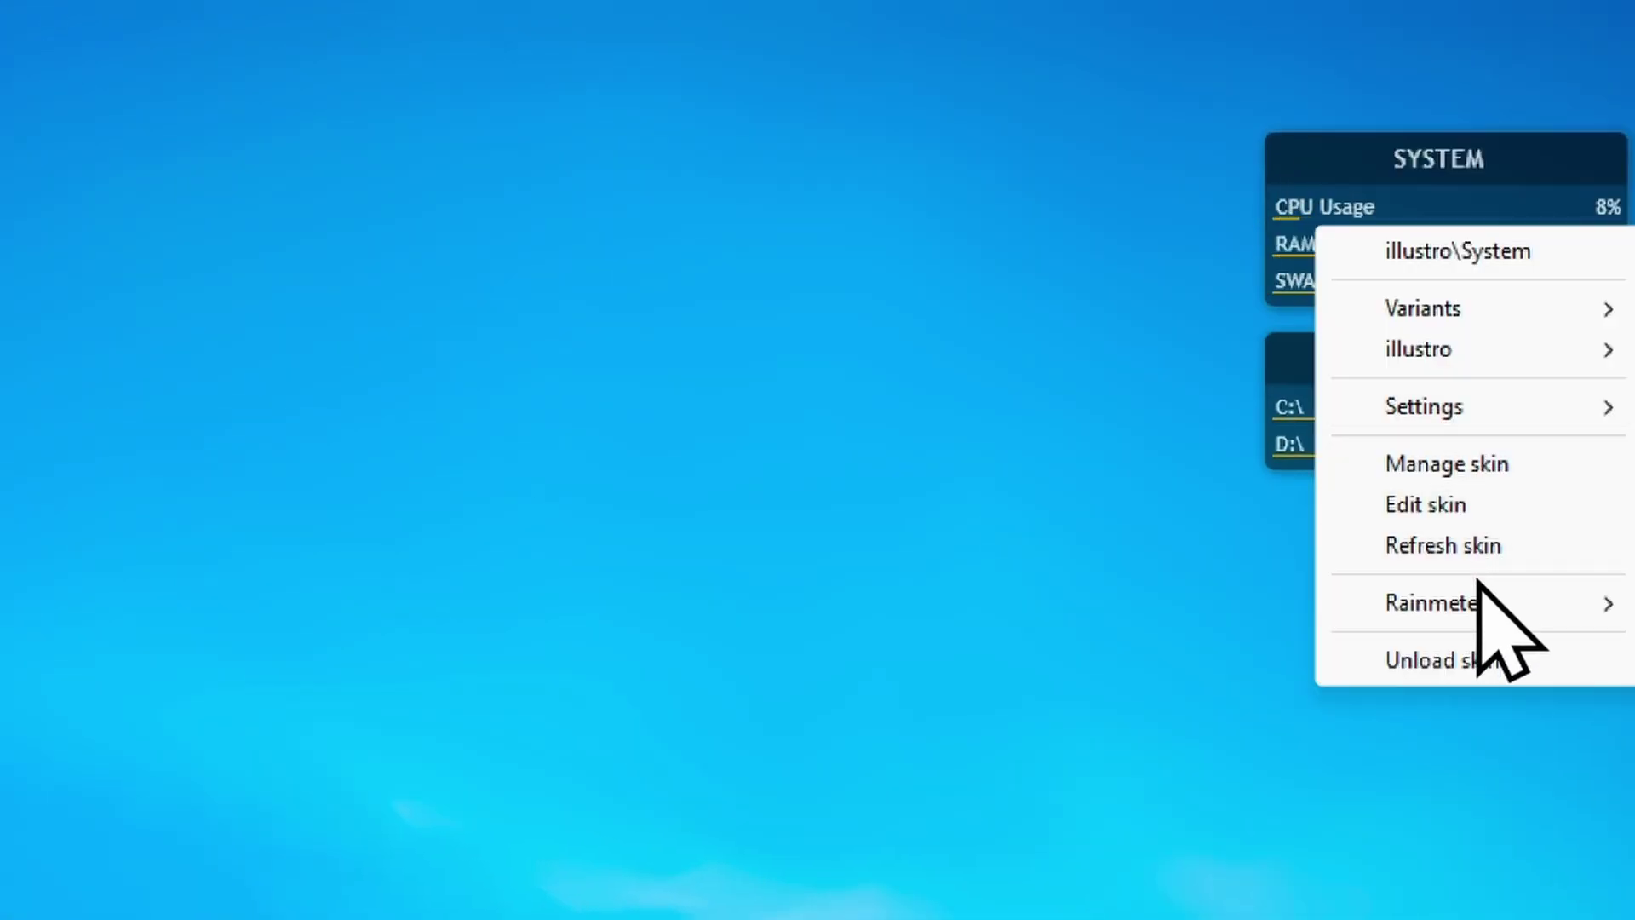
pyautogui.click(1473, 660)
pyautogui.rightClick(1417, 426)
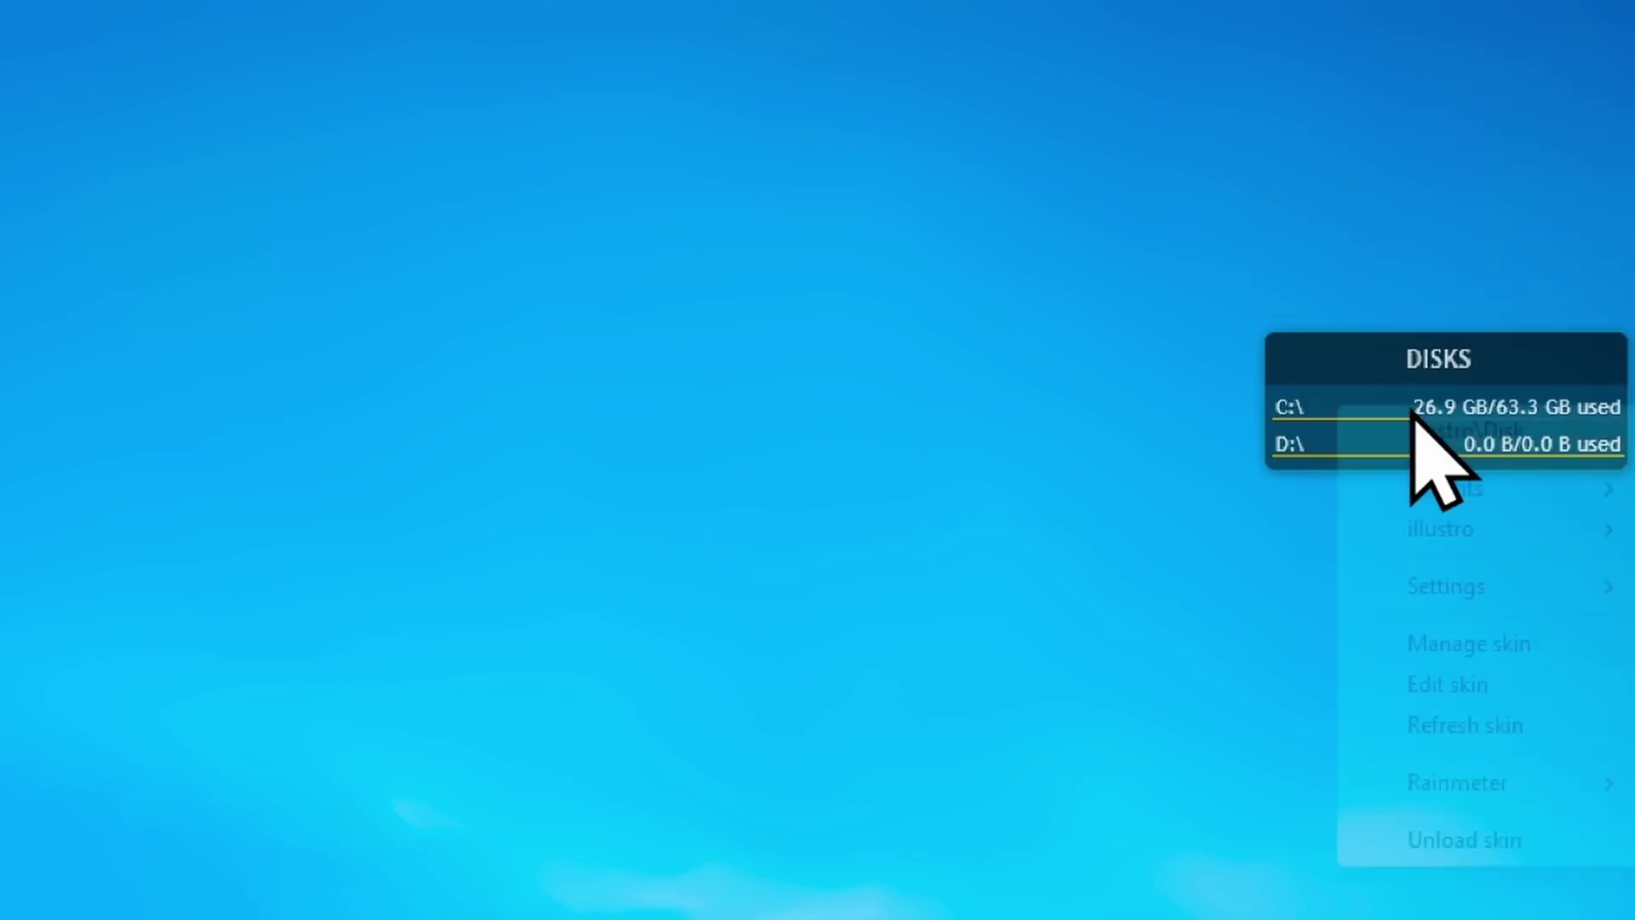
pyautogui.click(1456, 840)
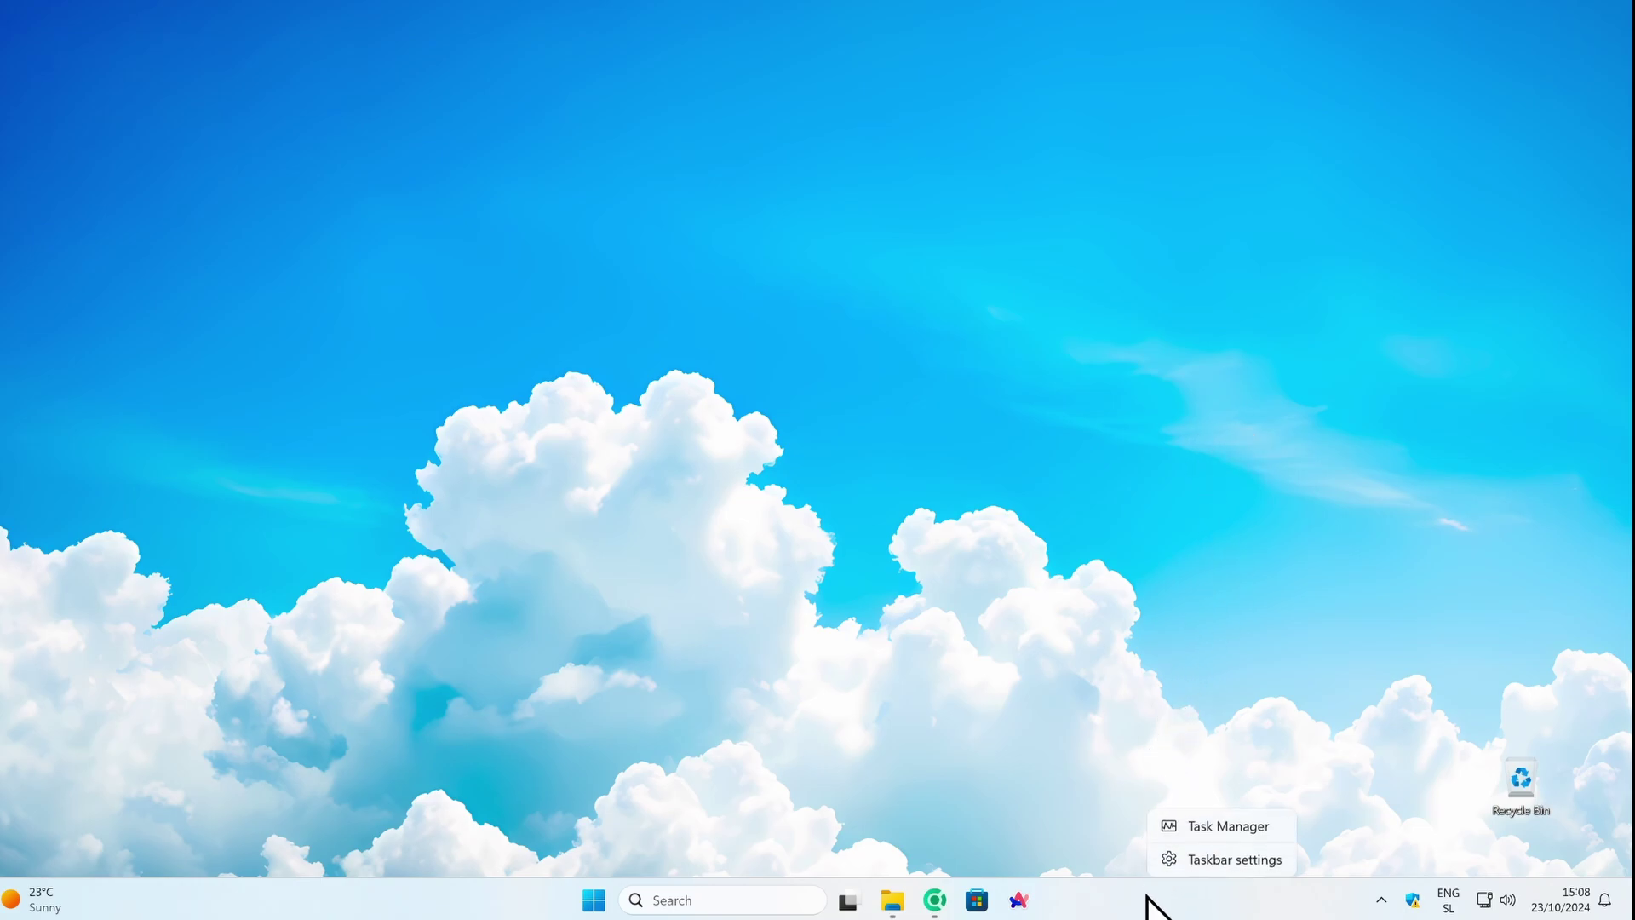
# Step: Open Task Manager from the taskbar and select the running Rainmeter process
pyautogui.click(1235, 860)
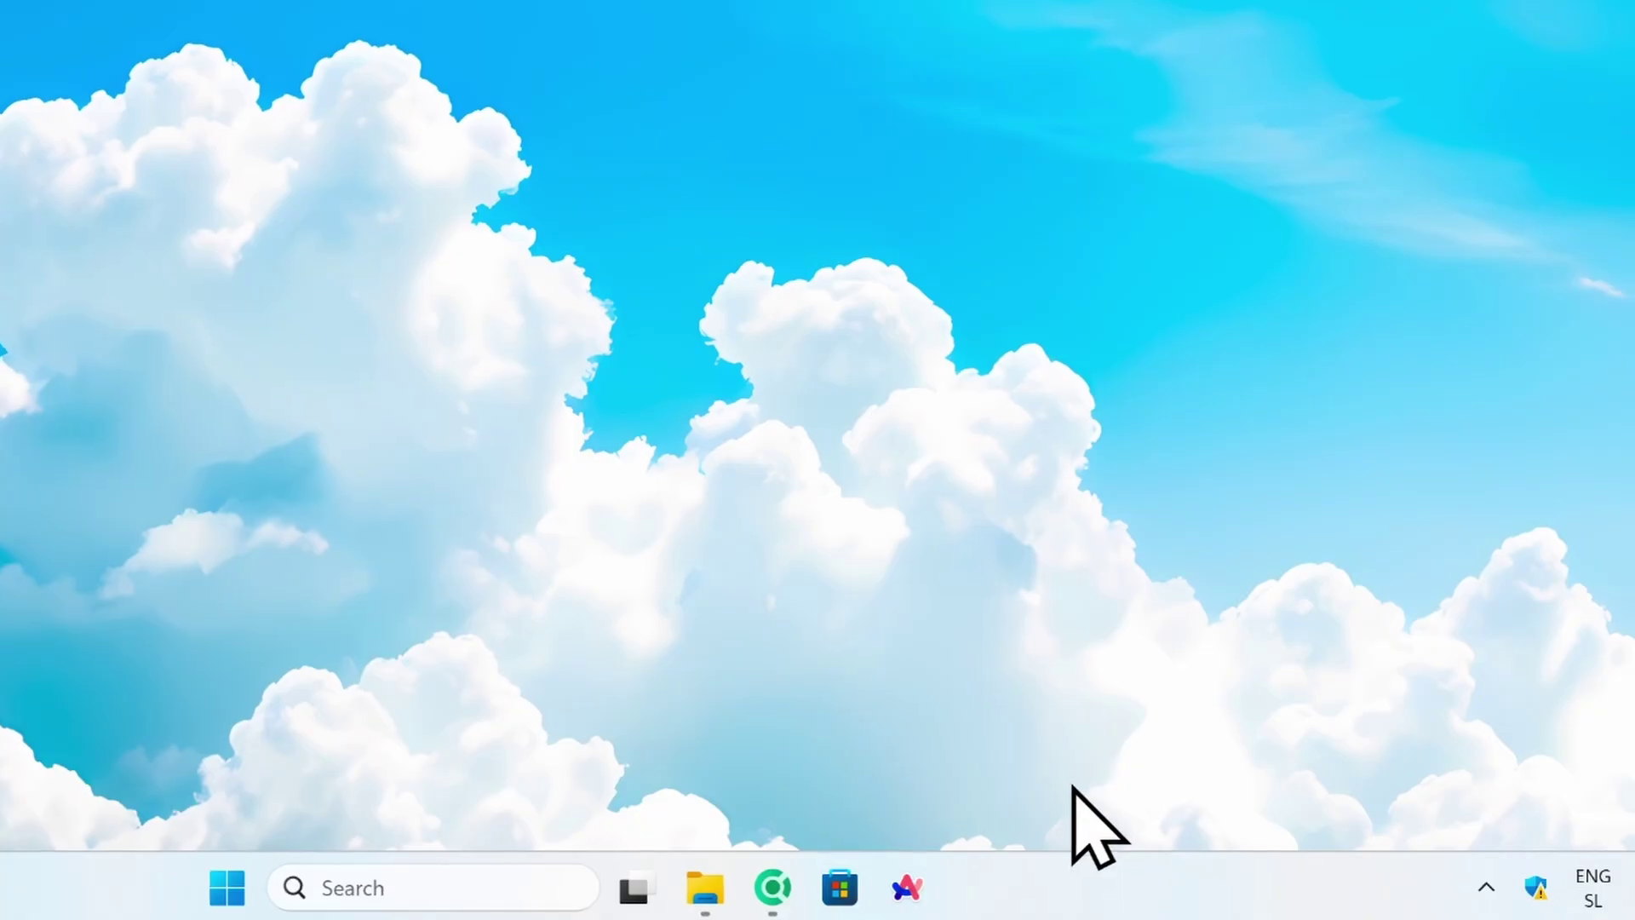
pyautogui.rightClick(1138, 887)
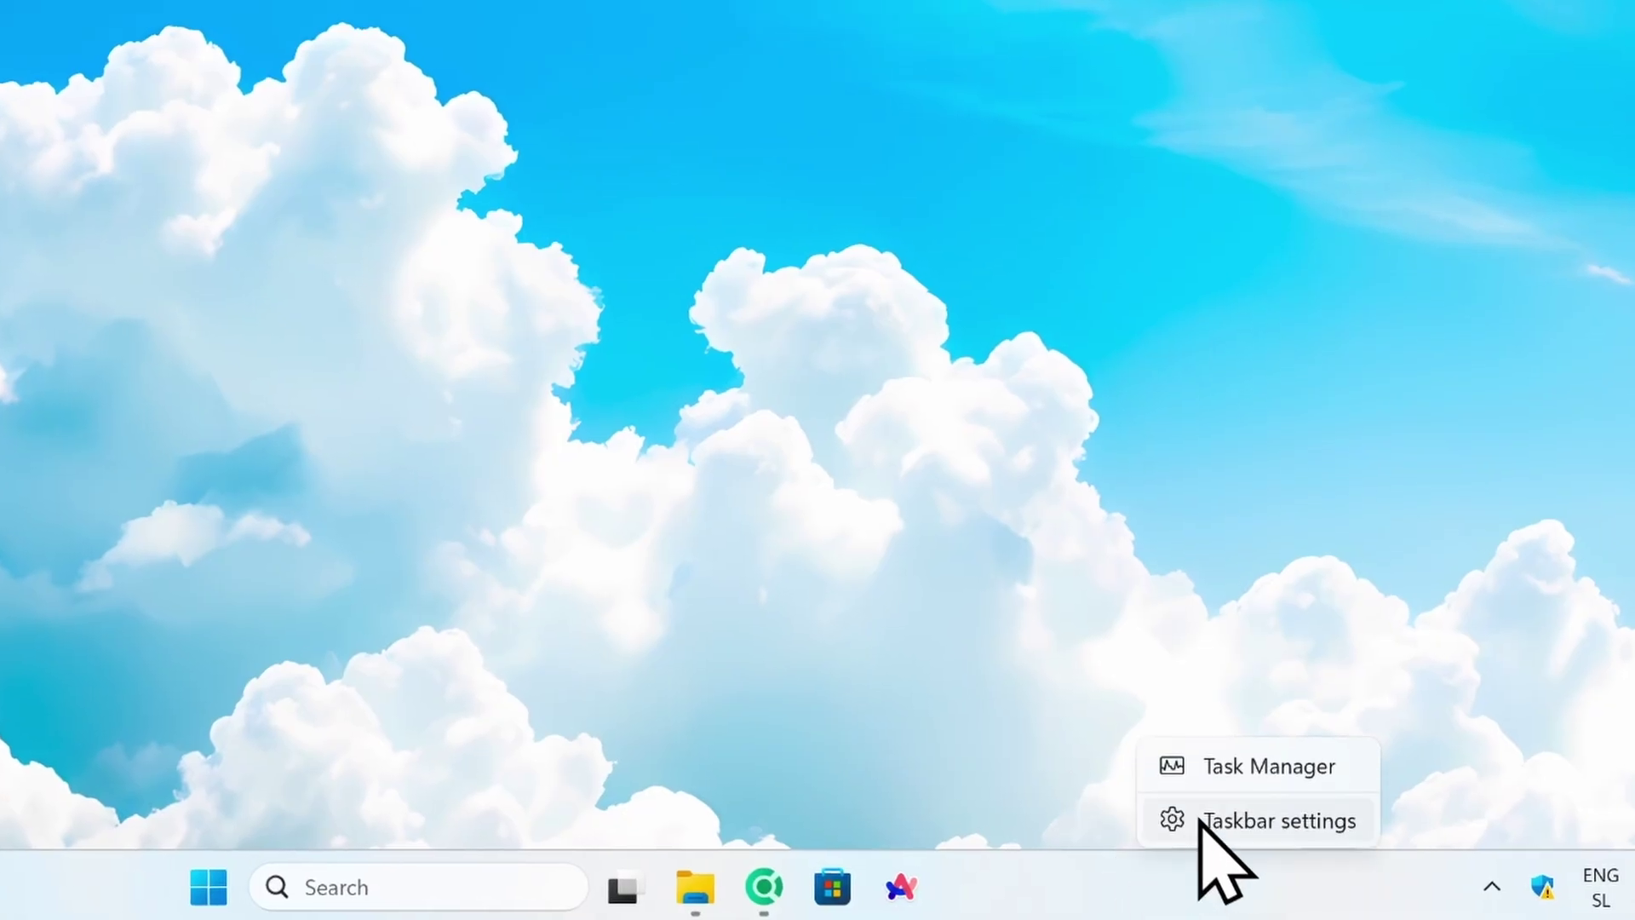
pyautogui.click(1253, 778)
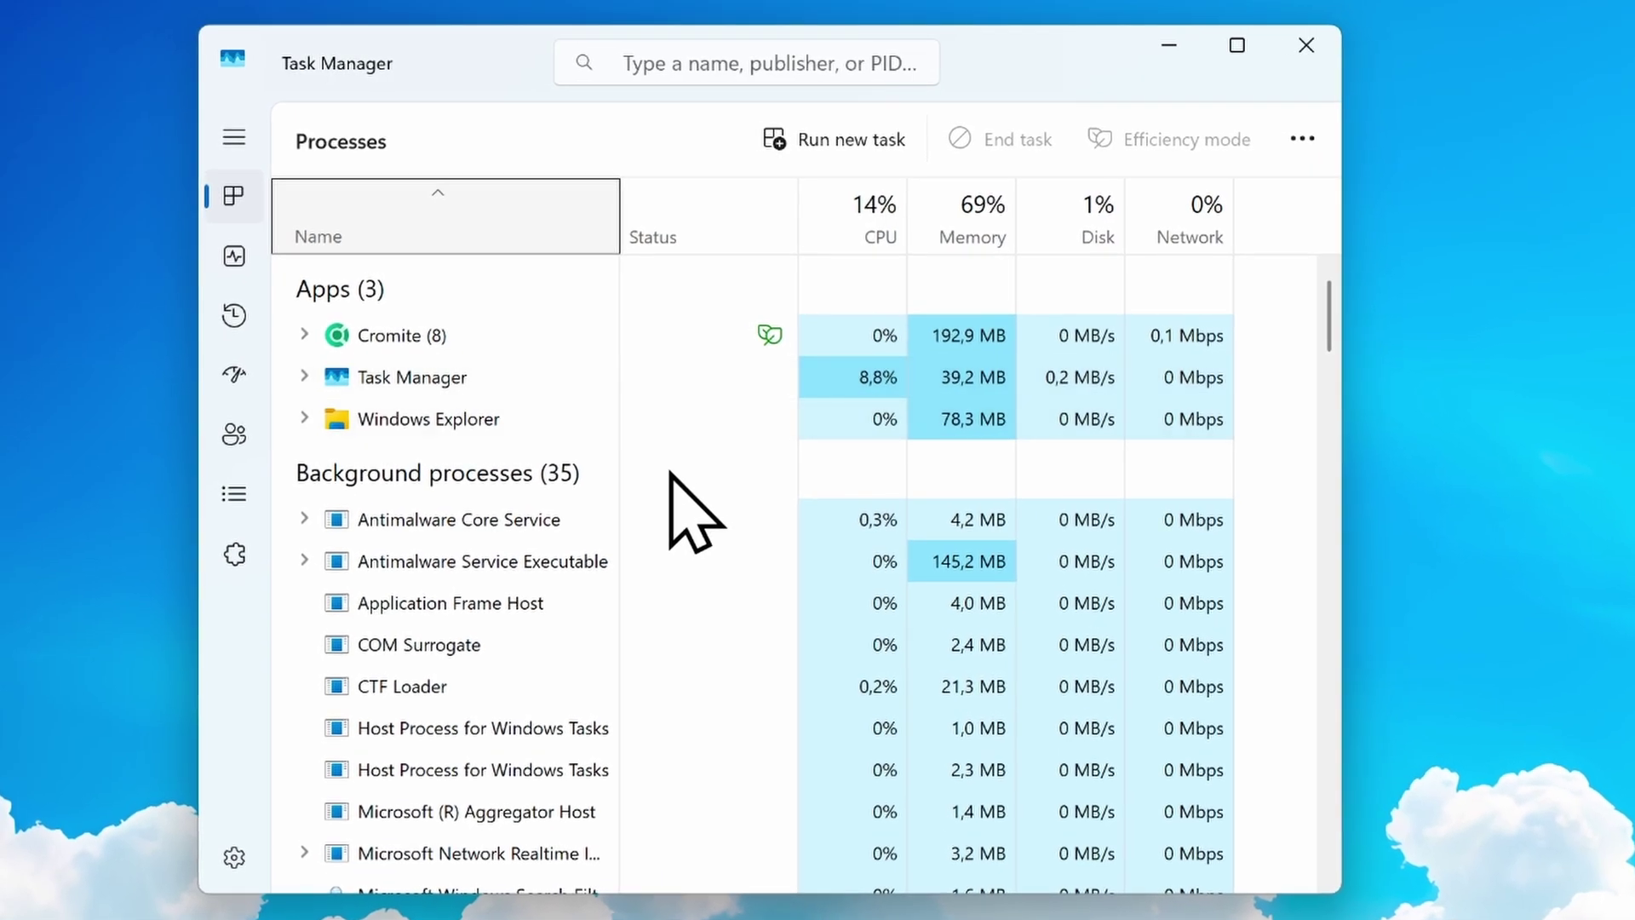
pyautogui.scroll(-3, 668, 474)
pyautogui.scroll(-4, 672, 477)
pyautogui.click(512, 510)
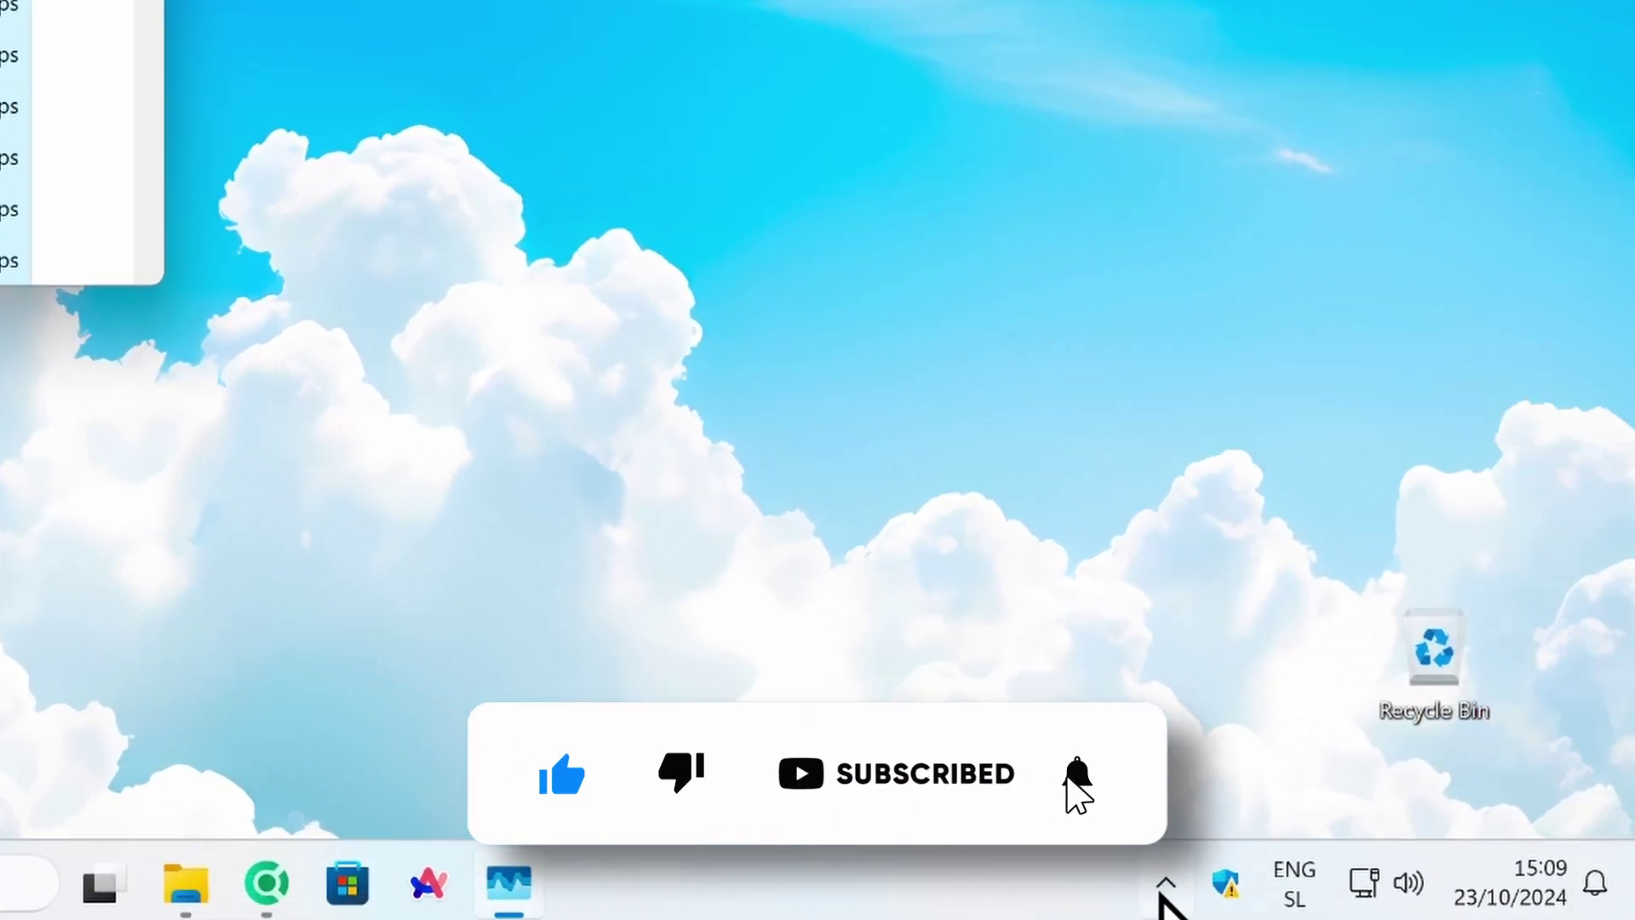
# Step: Move Rainmeter's icon from the hidden-icons flyout onto the visible taskbar tray
pyautogui.click(1164, 881)
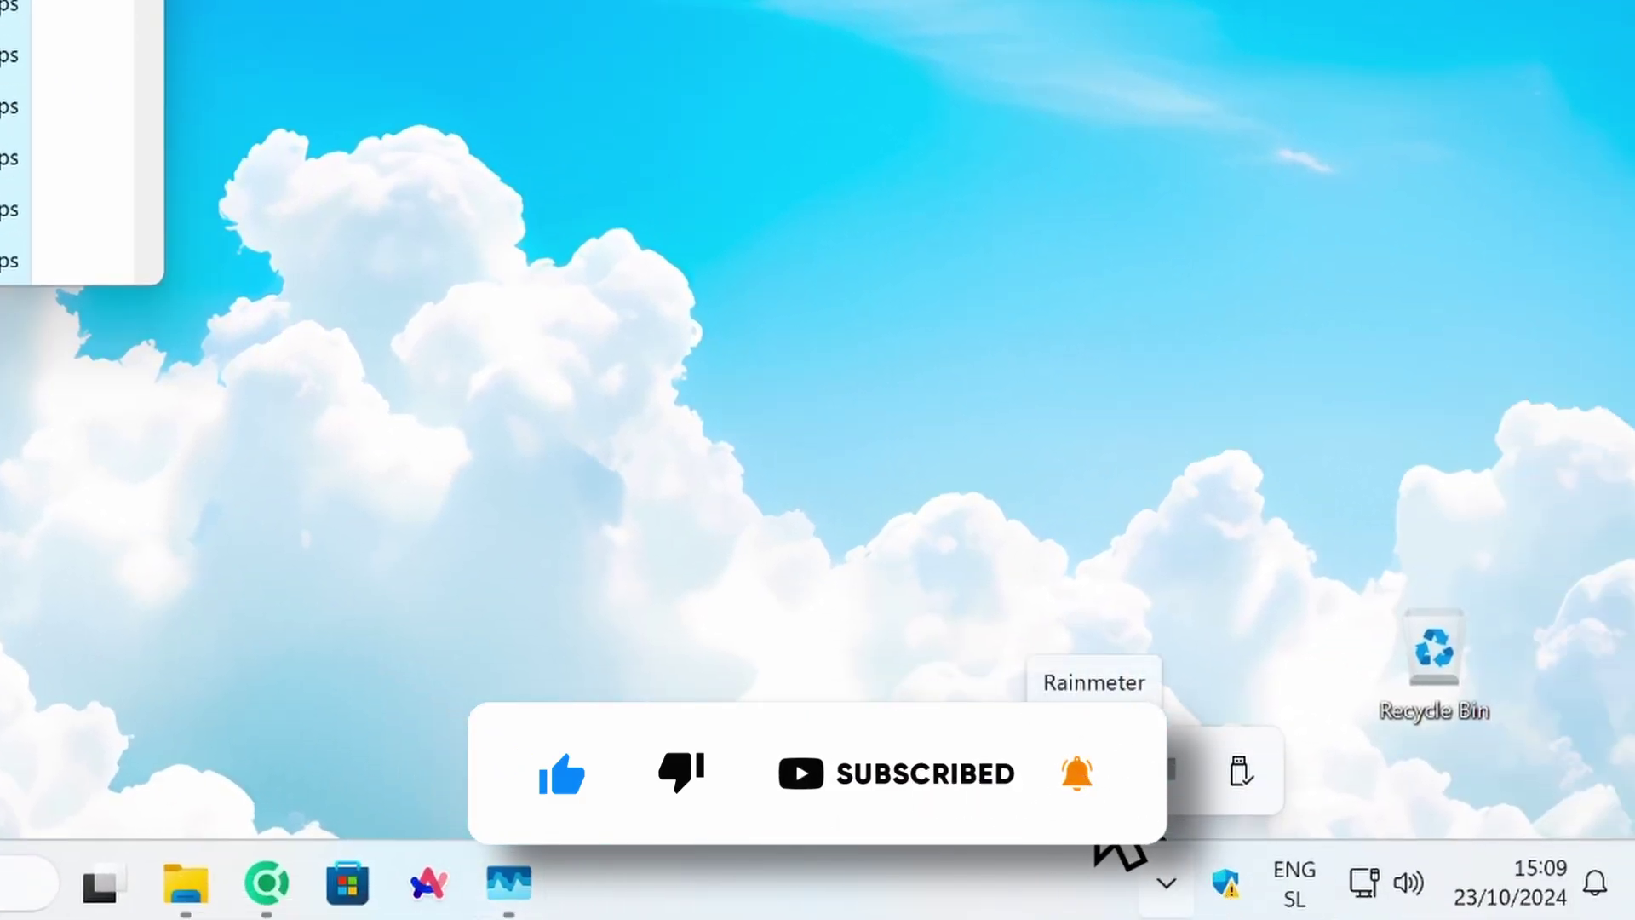
pyautogui.moveTo(1092, 770); pyautogui.dragTo(1181, 849)
pyautogui.click(1073, 630)
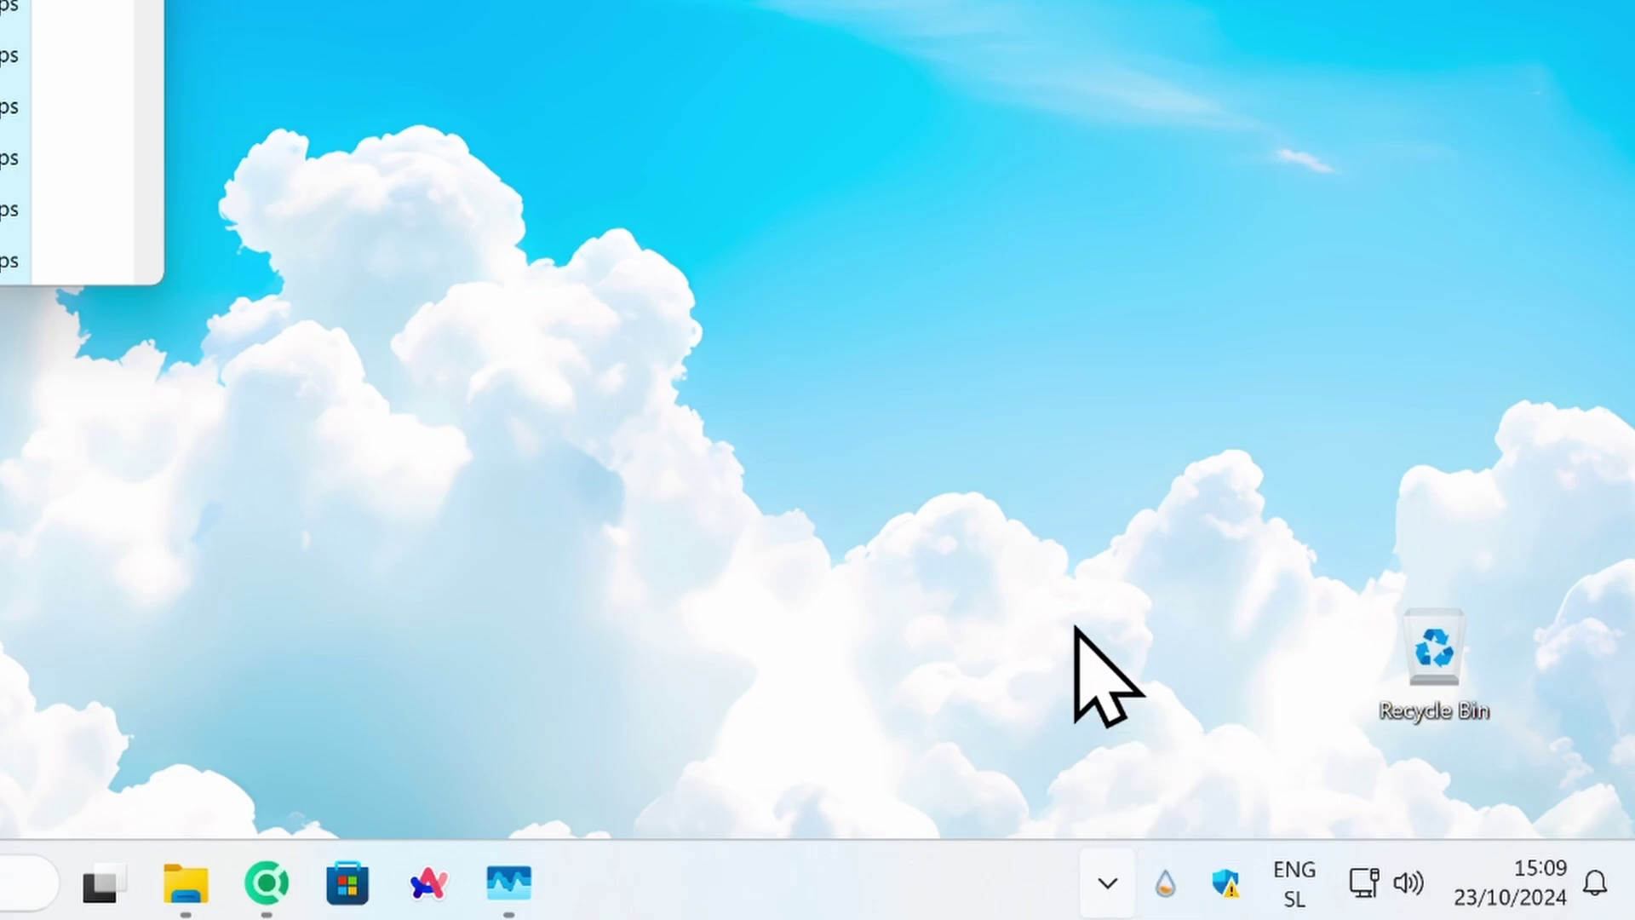
# Step: Load the illustro Clock.ini skin from Manage Rainmeter and nudge it down and left
pyautogui.click(1164, 886)
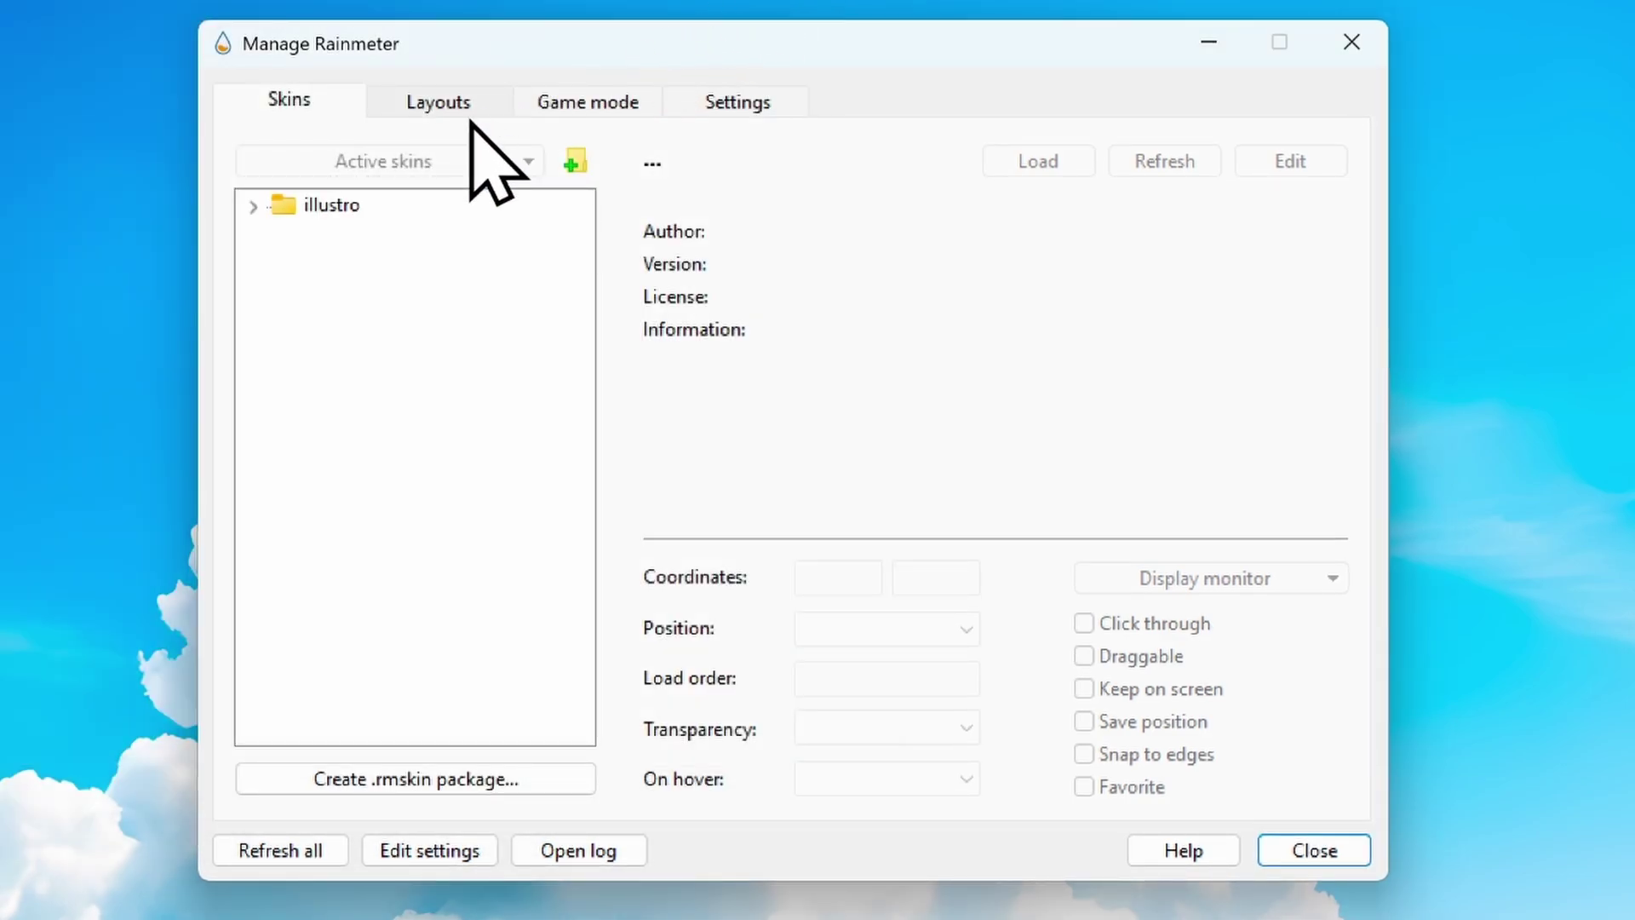
pyautogui.click(308, 206)
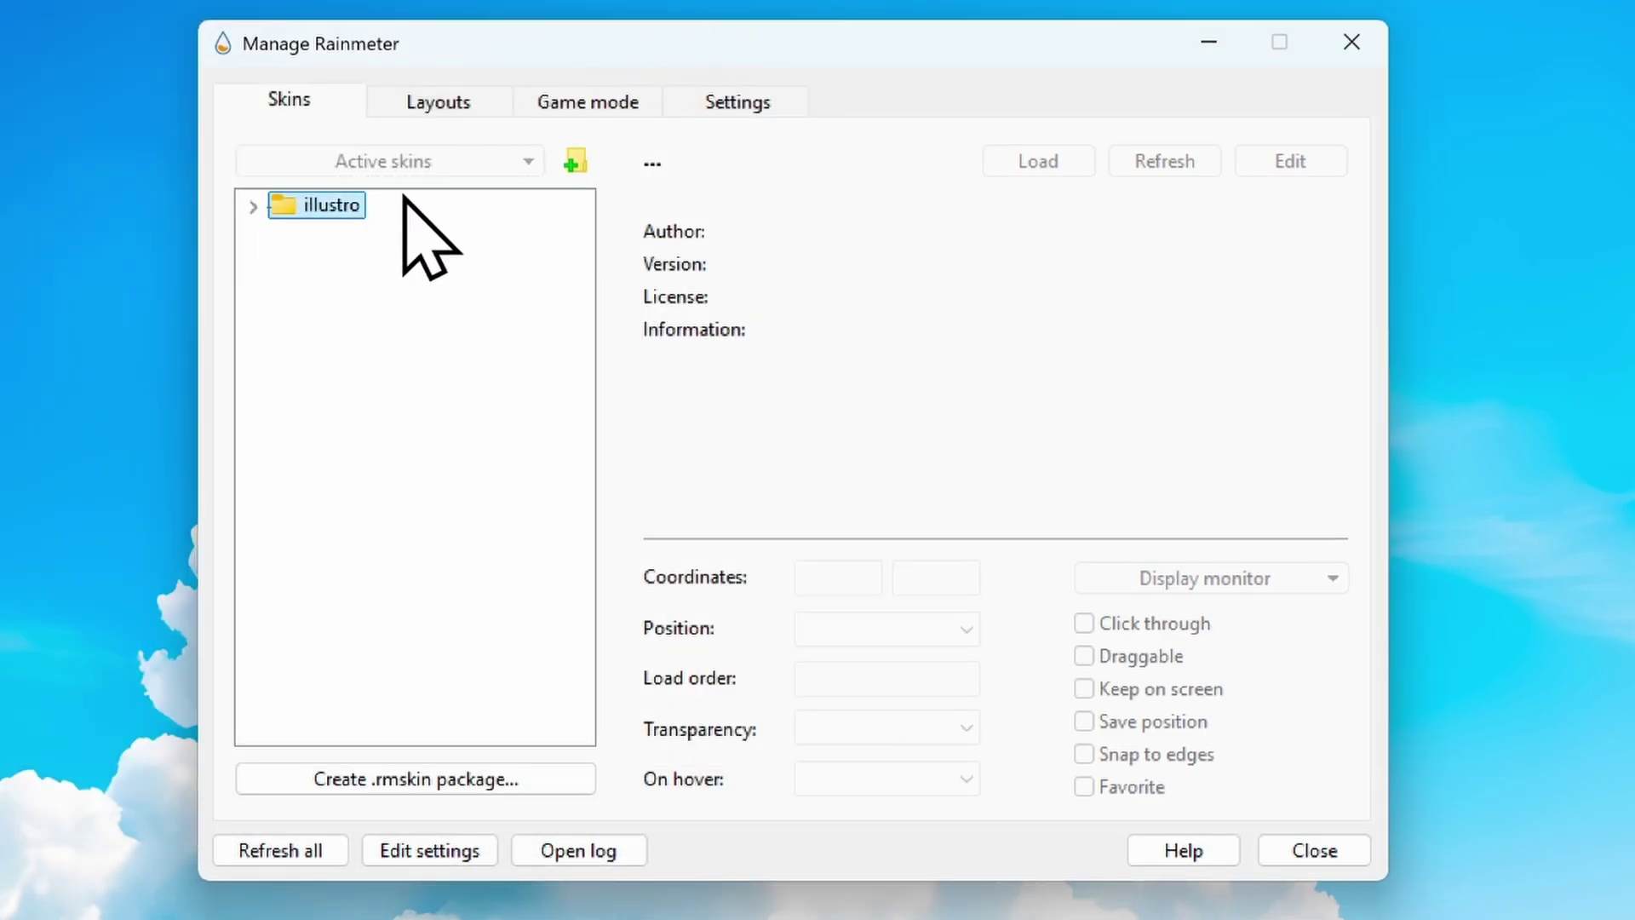
pyautogui.click(253, 206)
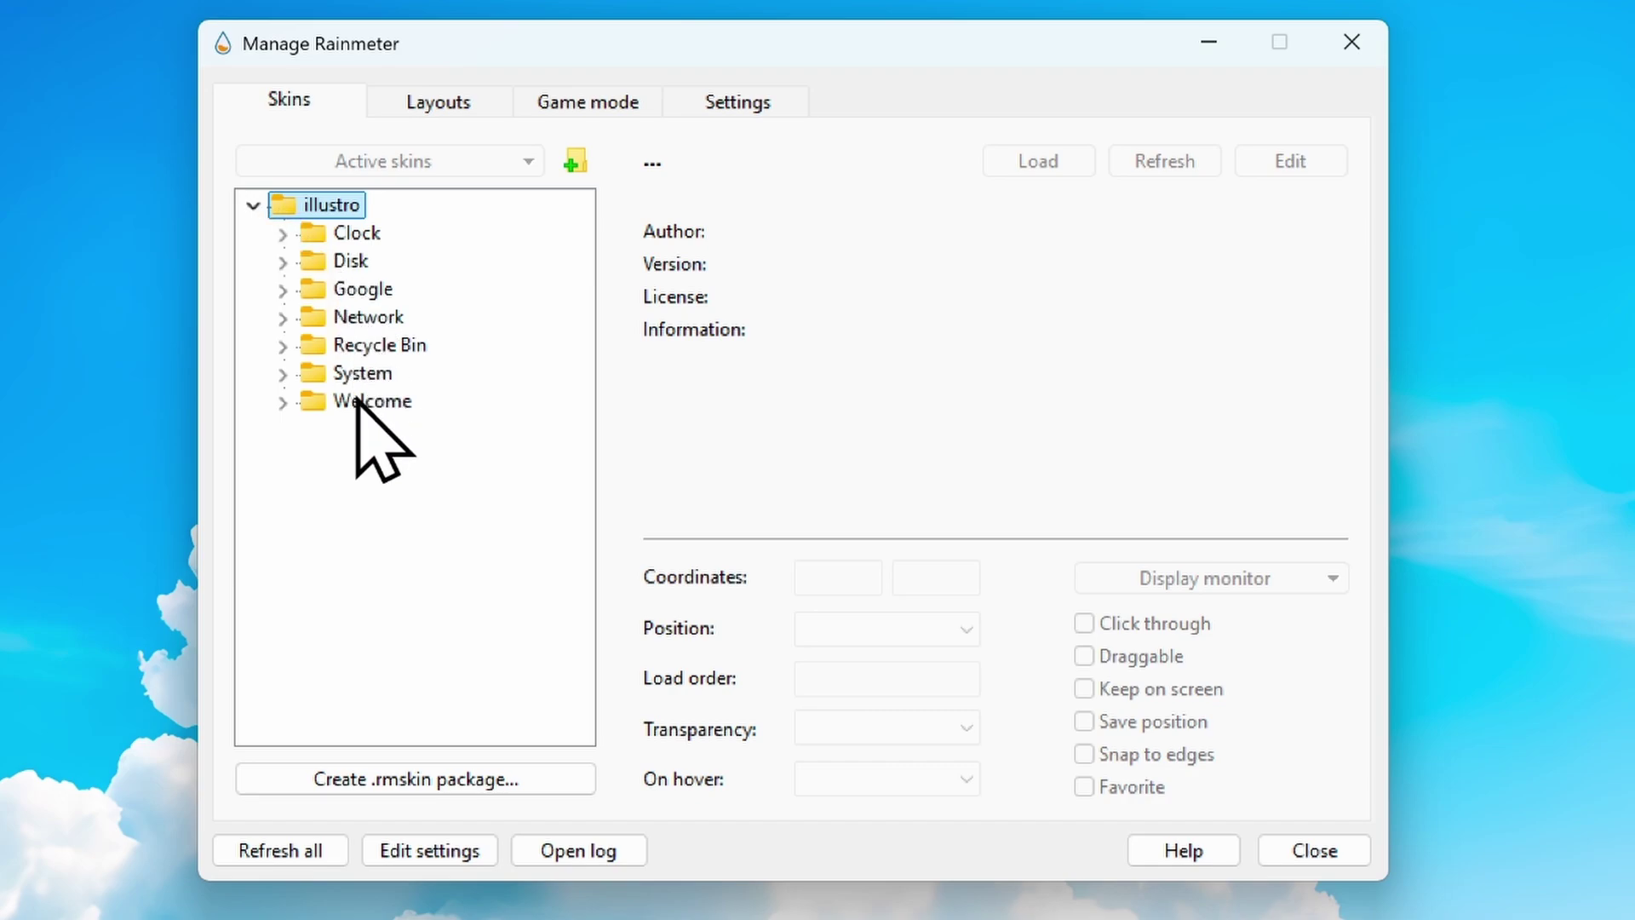
pyautogui.click(286, 235)
pyautogui.click(382, 262)
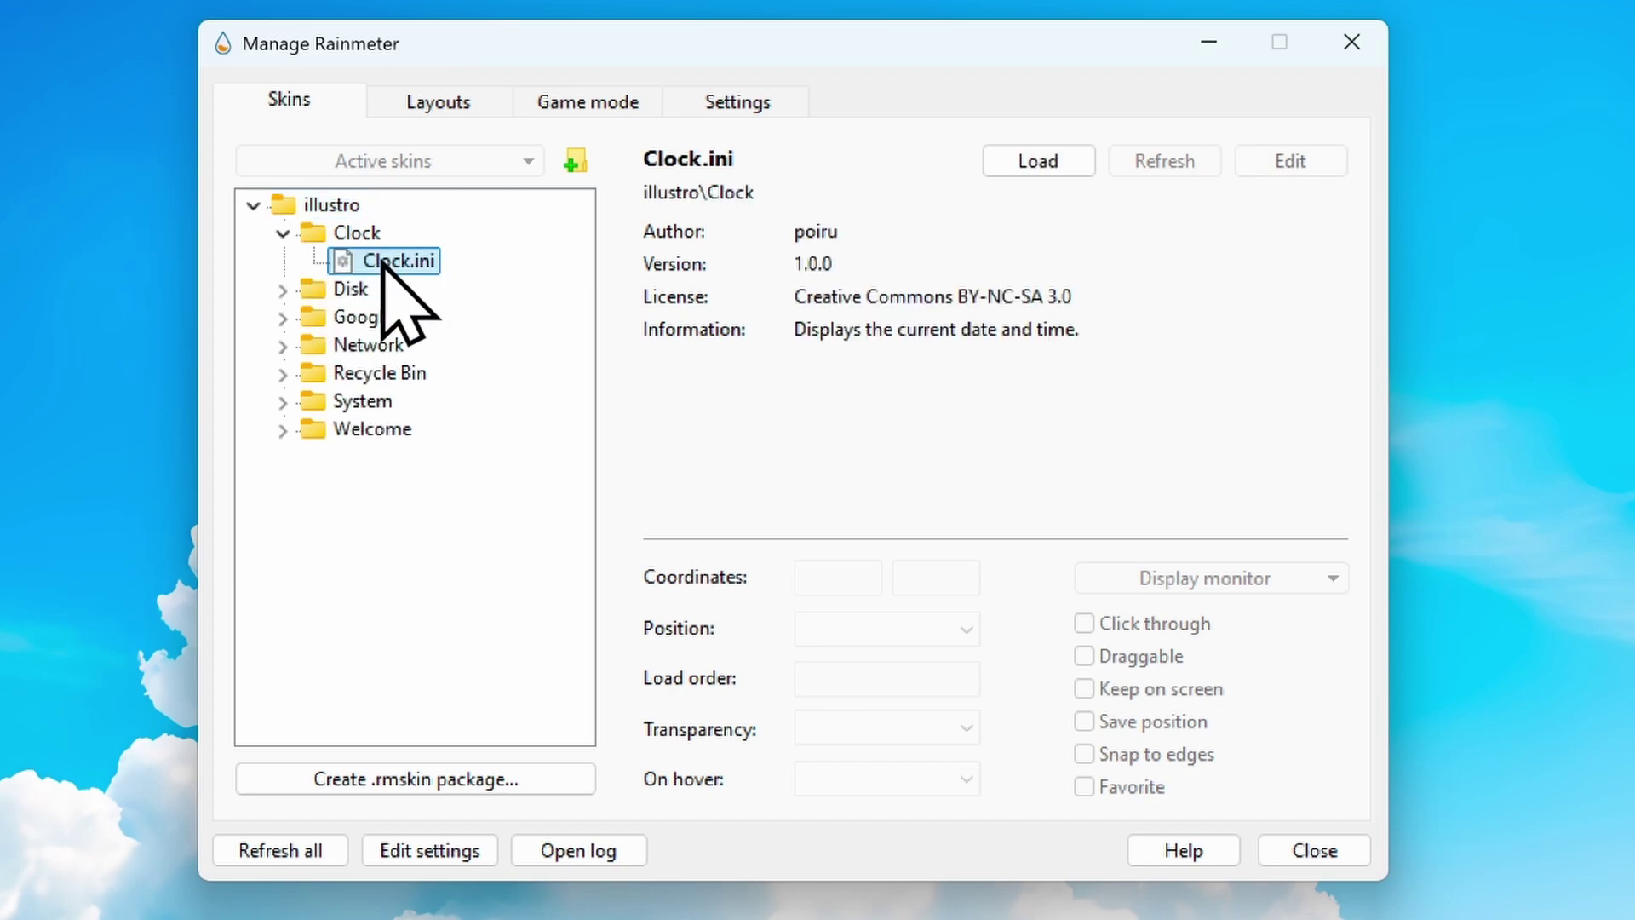
pyautogui.doubleClick(394, 265)
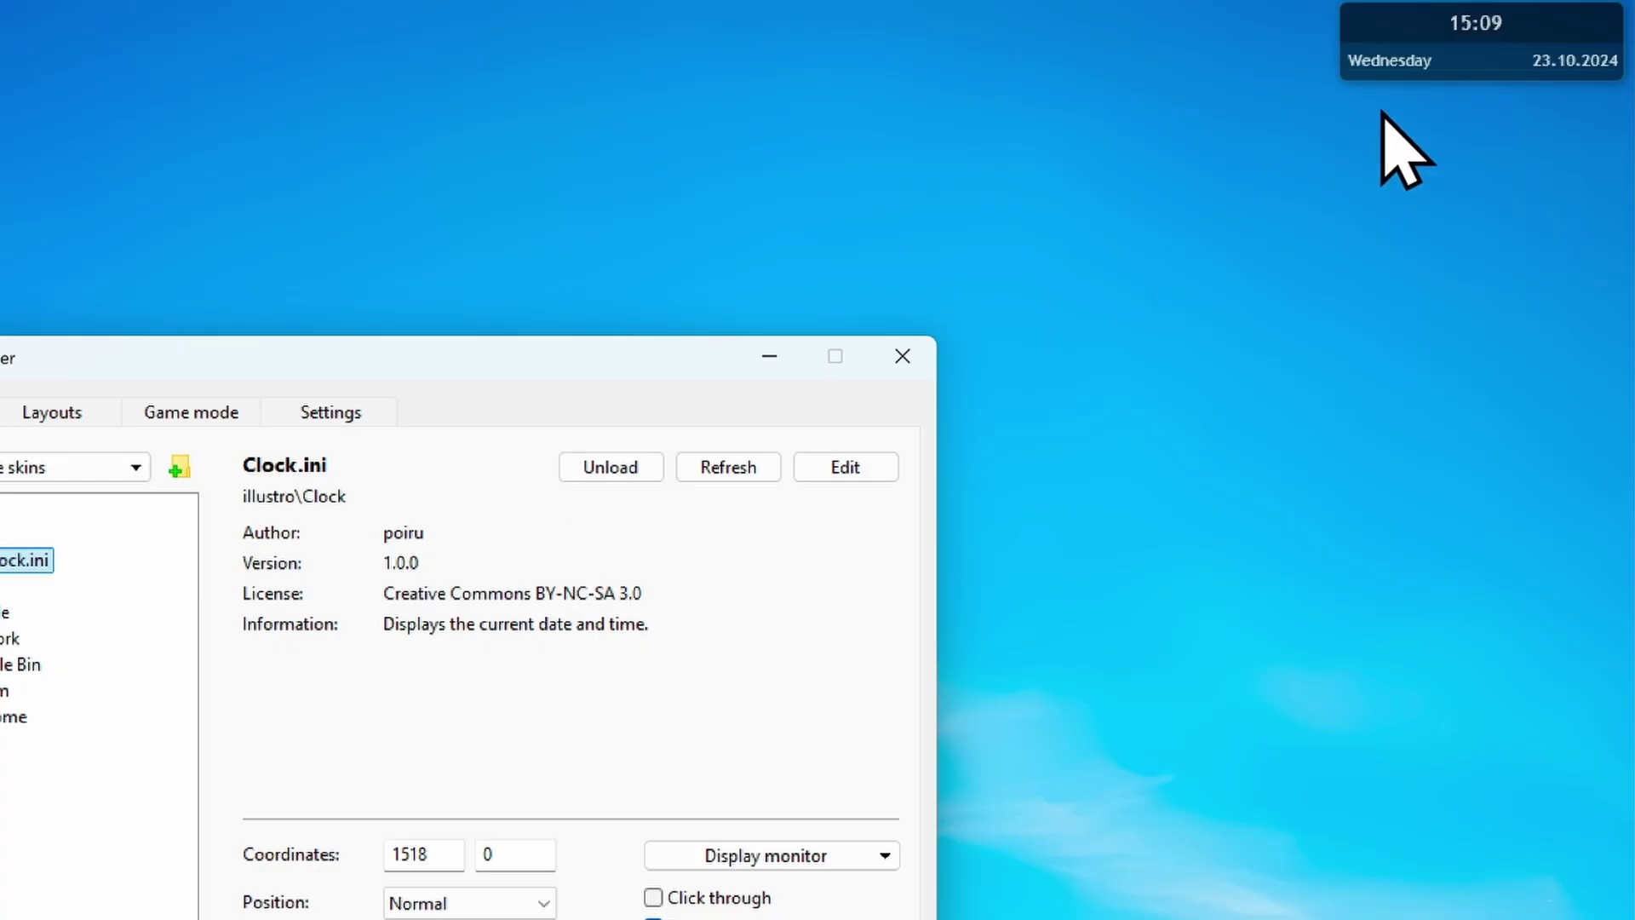
pyautogui.moveTo(1459, 37); pyautogui.dragTo(1369, 83)
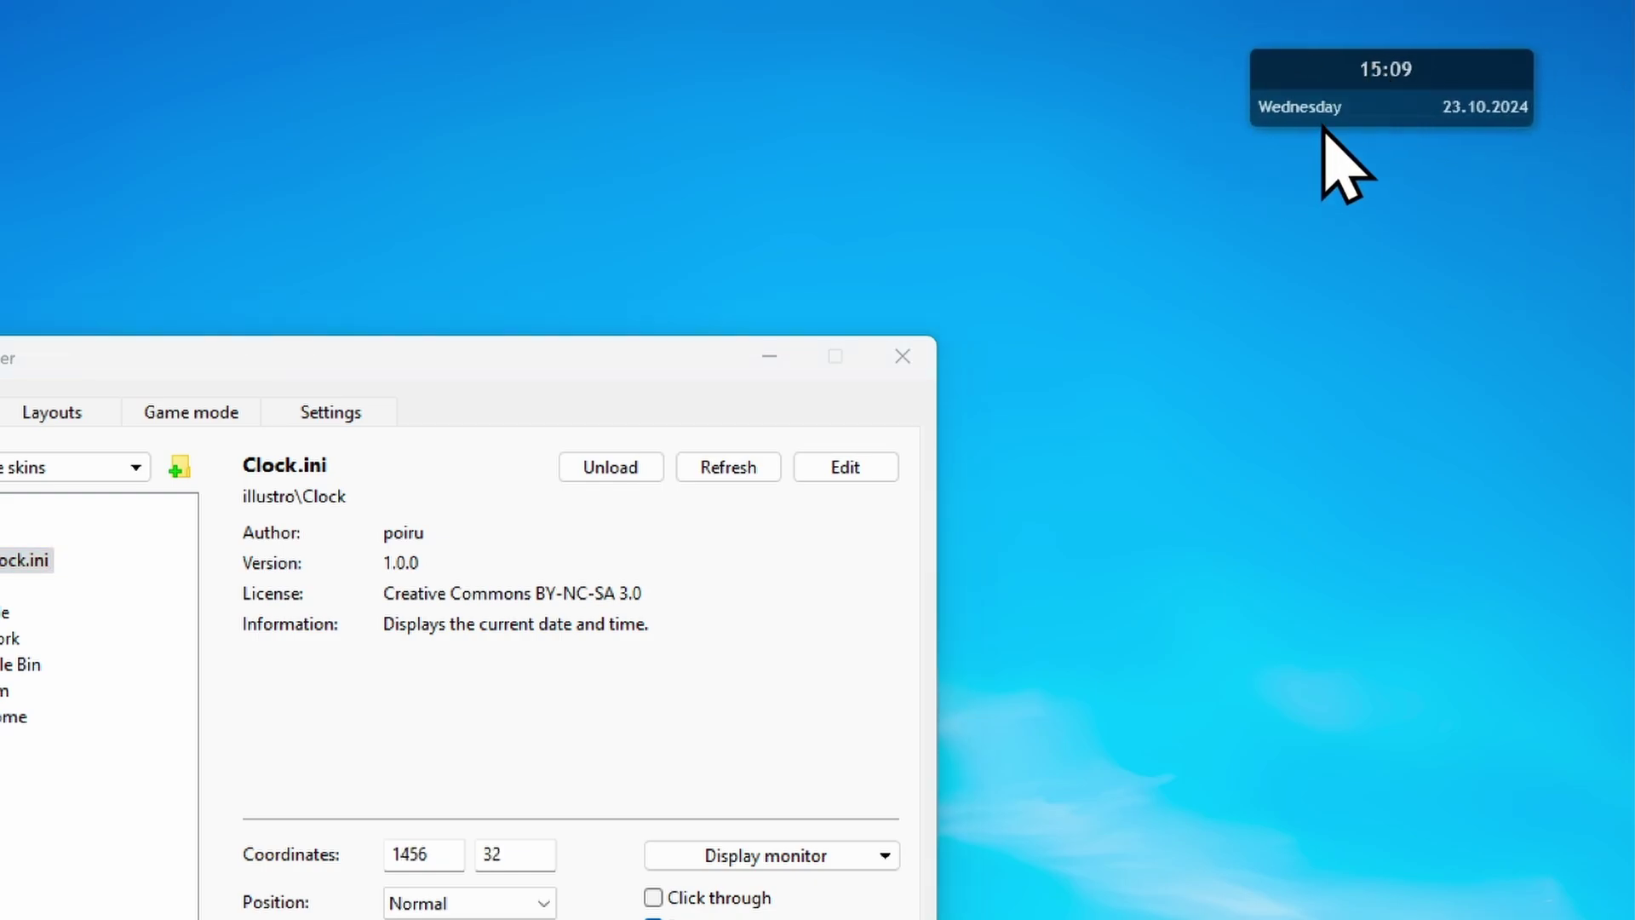
# Step: Unload the clock skin, browse the Layouts, Game mode and Settings tabs, and close Manage Rainmeter
pyautogui.rightClick(1364, 81)
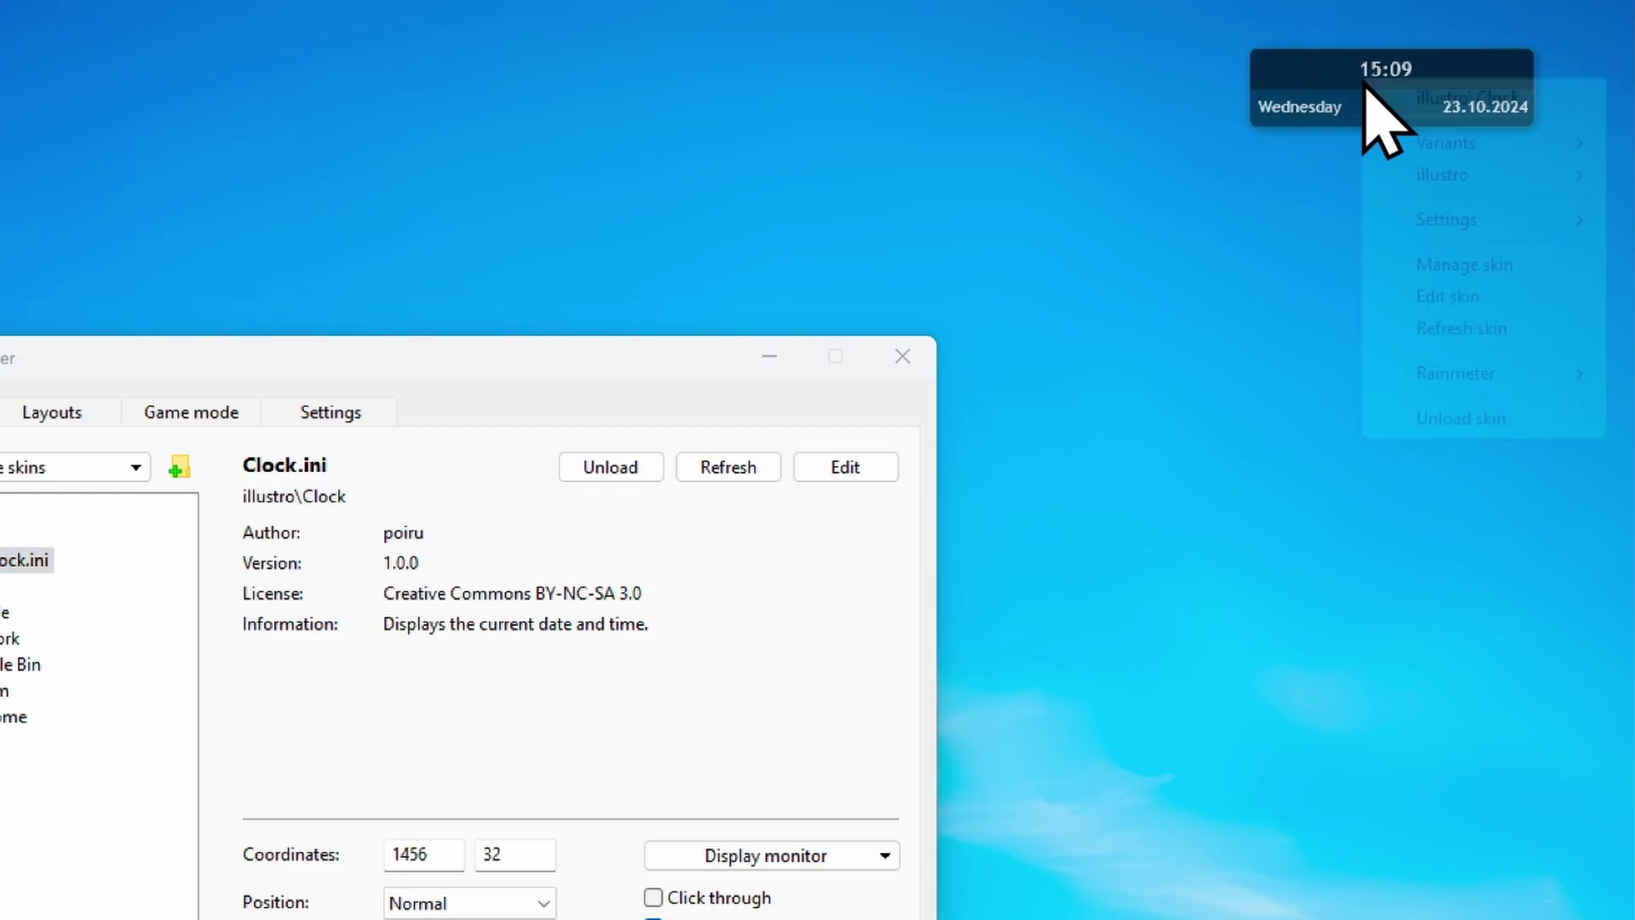
pyautogui.click(1469, 417)
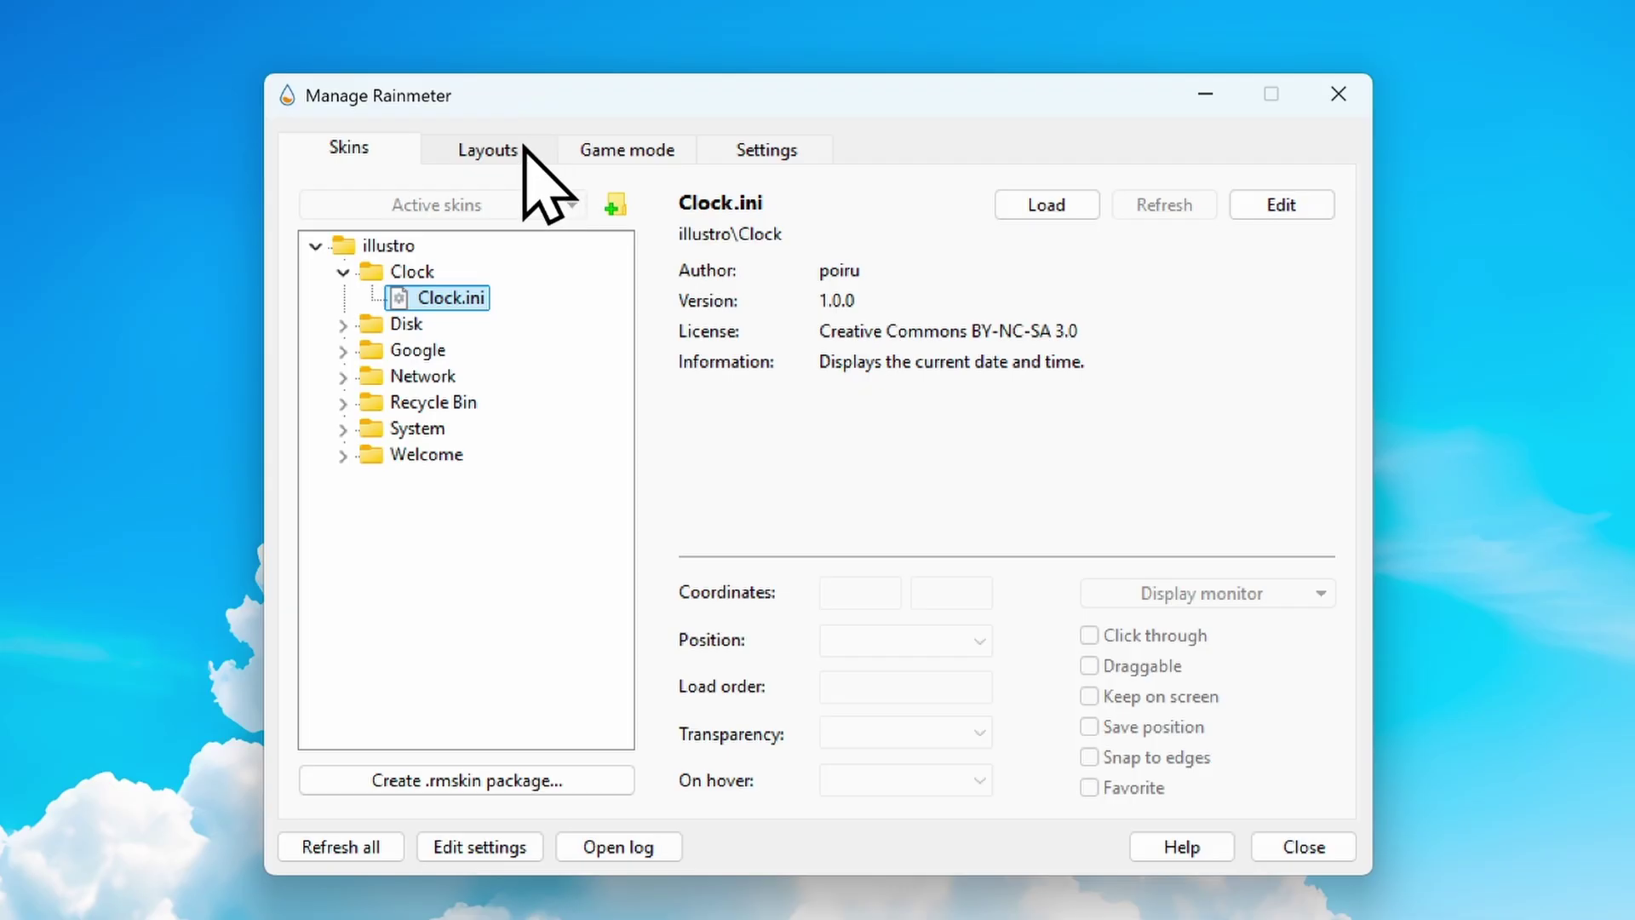
pyautogui.click(87, 410)
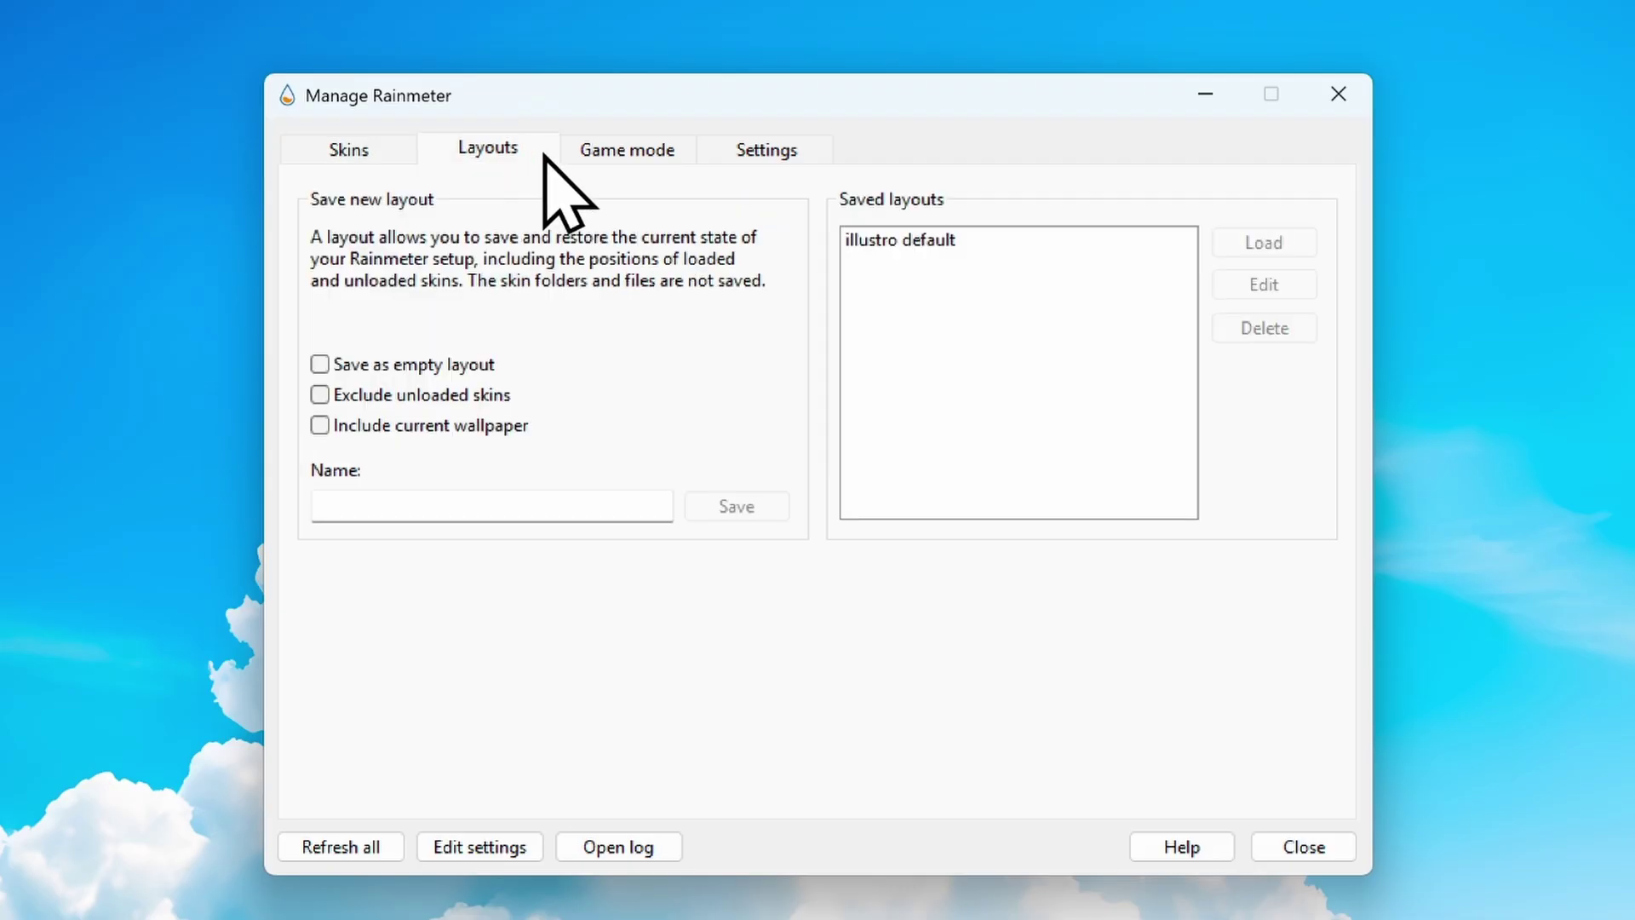
pyautogui.click(617, 153)
pyautogui.click(749, 159)
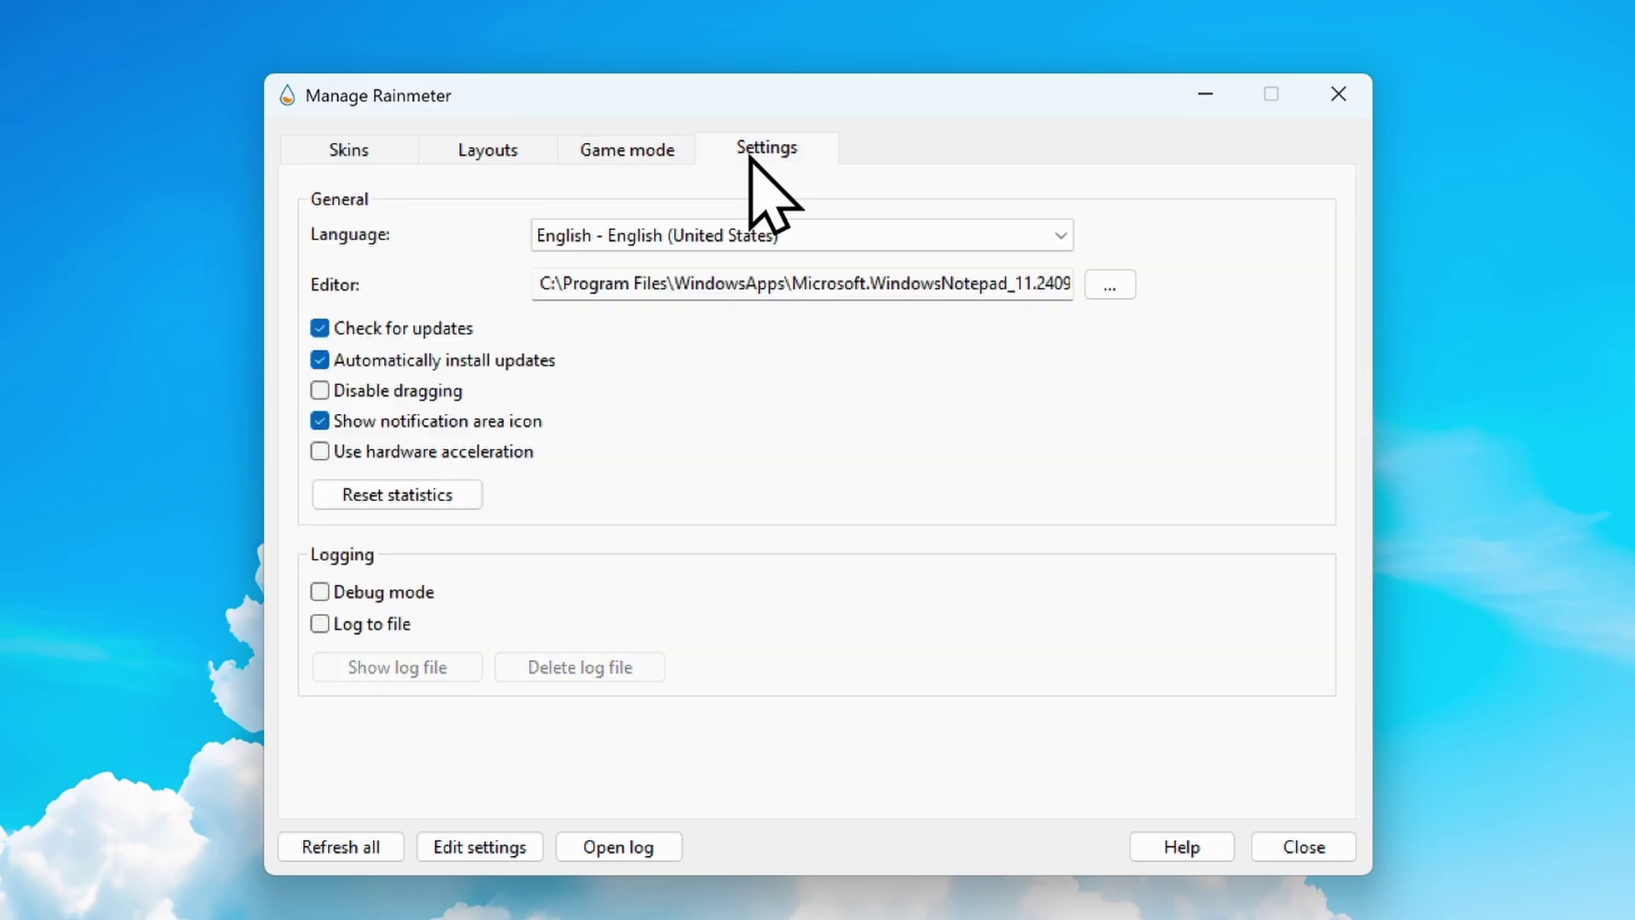
pyautogui.click(1337, 98)
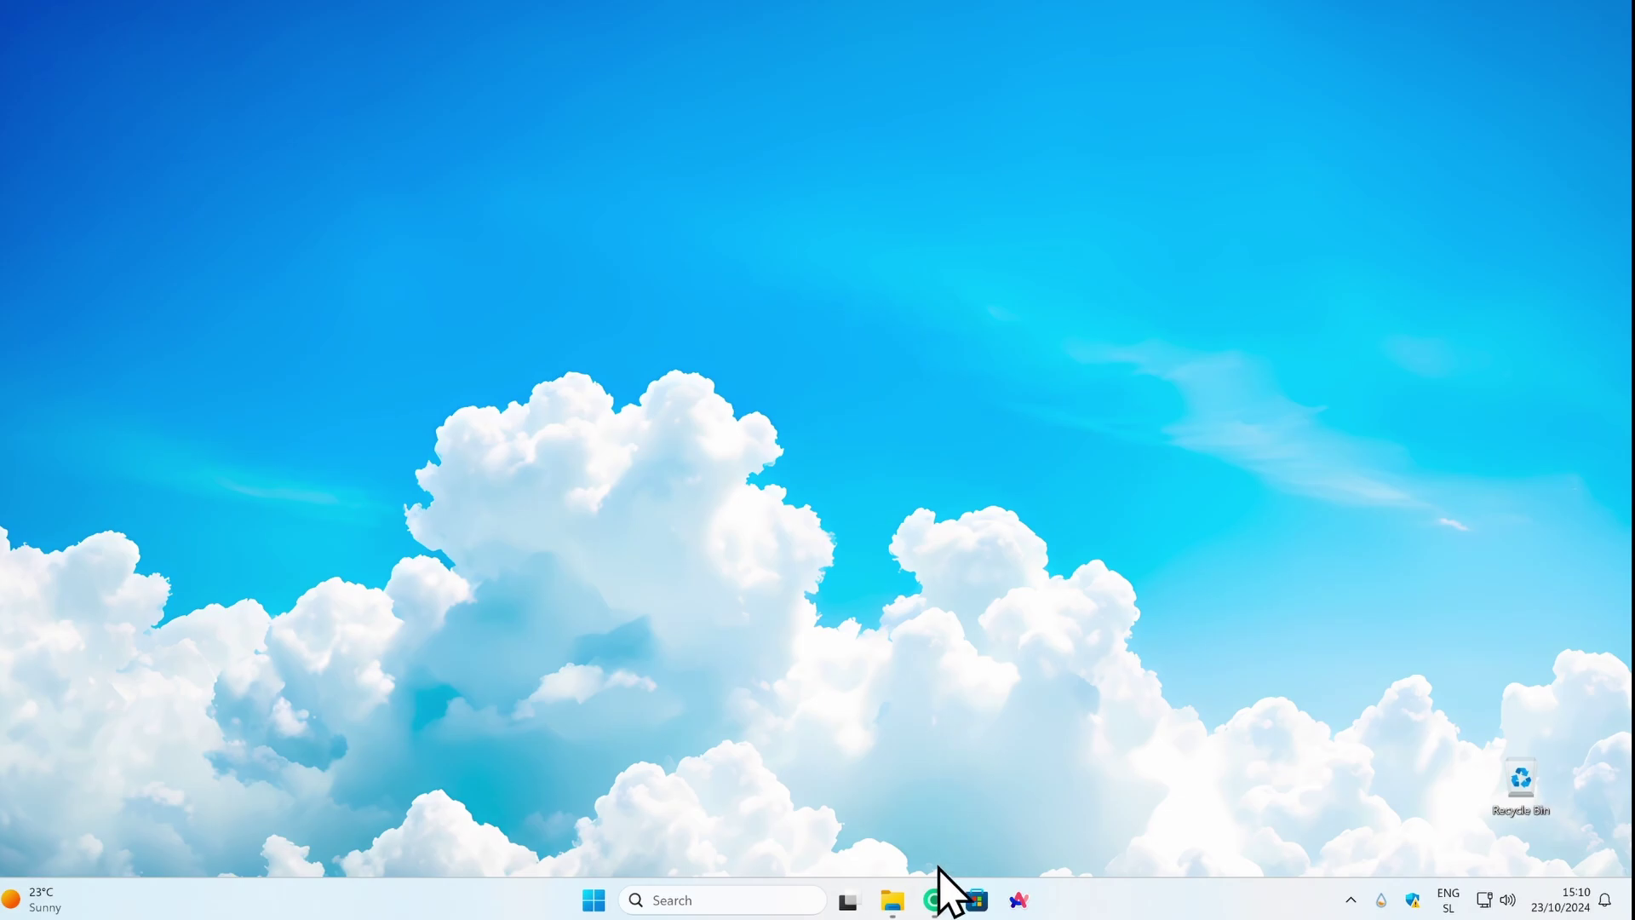
# Step: Search Google for 'rainmeter widgets' in Chrome and scroll to the visualskins.com result
pyautogui.click(940, 894)
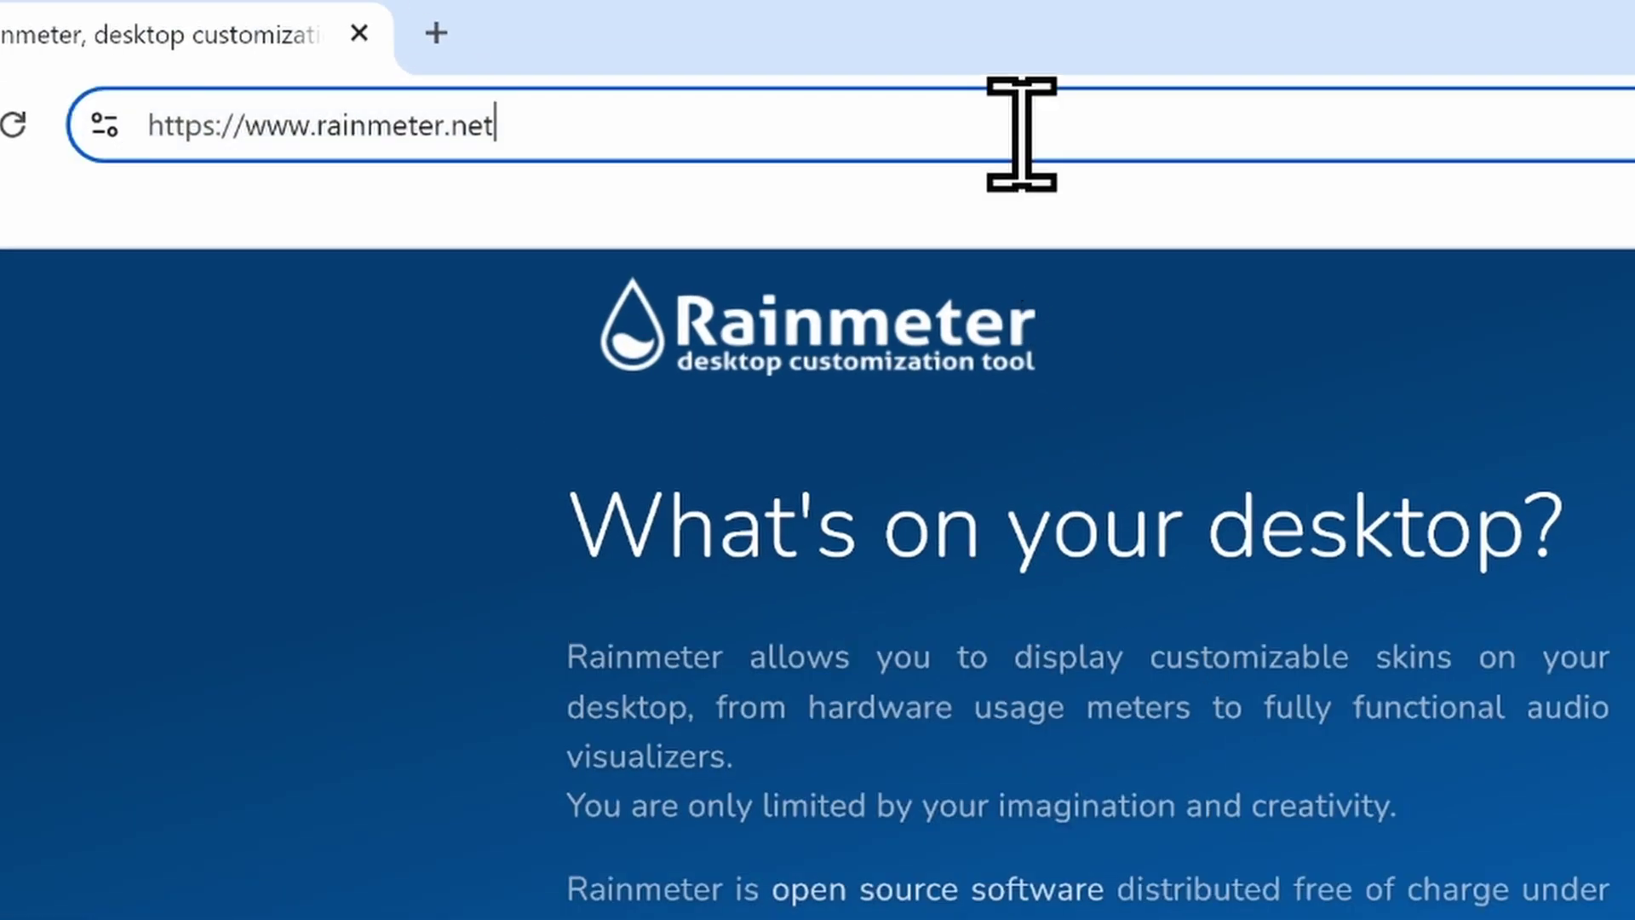
pyautogui.click(398, 47)
pyautogui.write('rainmeter')
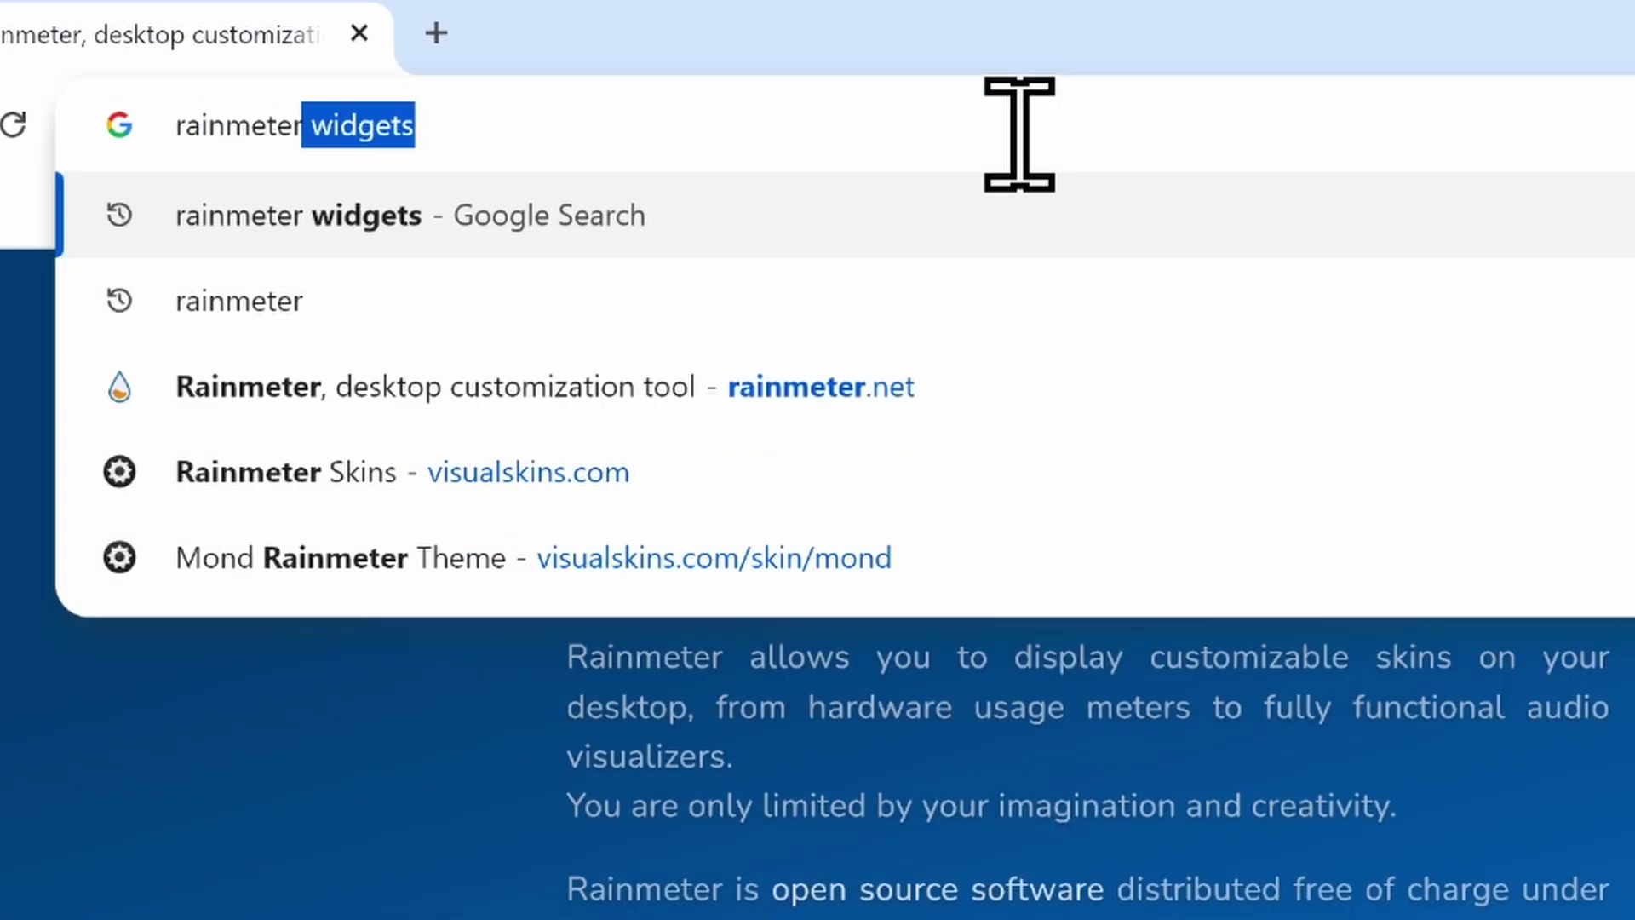
pyautogui.press('Return')
pyautogui.scroll(-7, 770, 468)
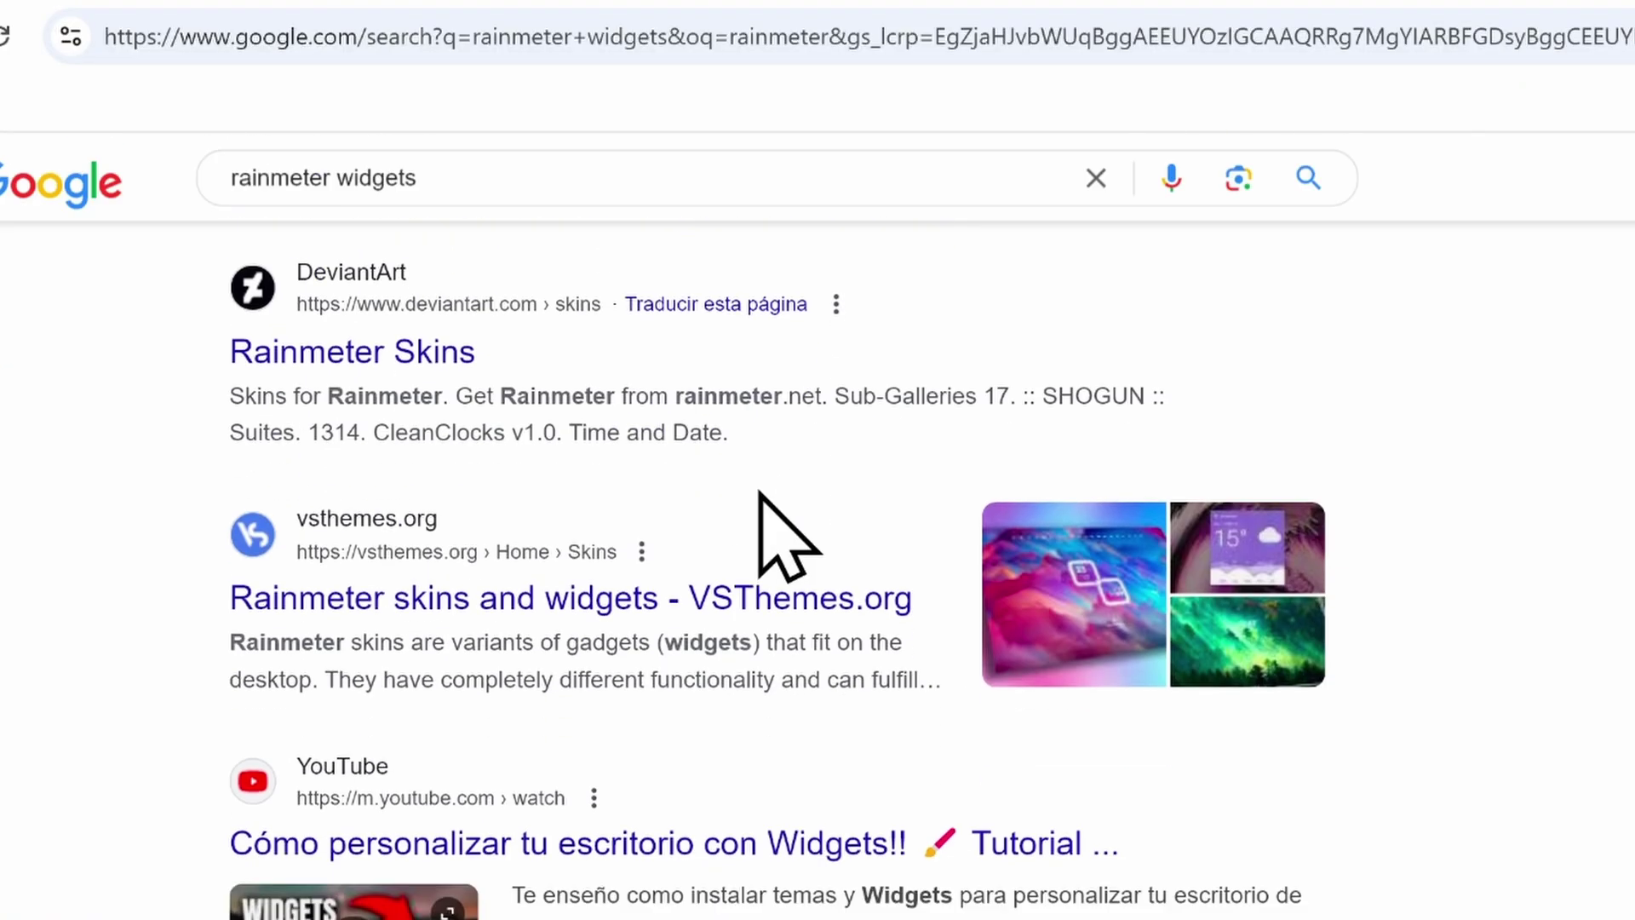
pyautogui.scroll(5, 762, 528)
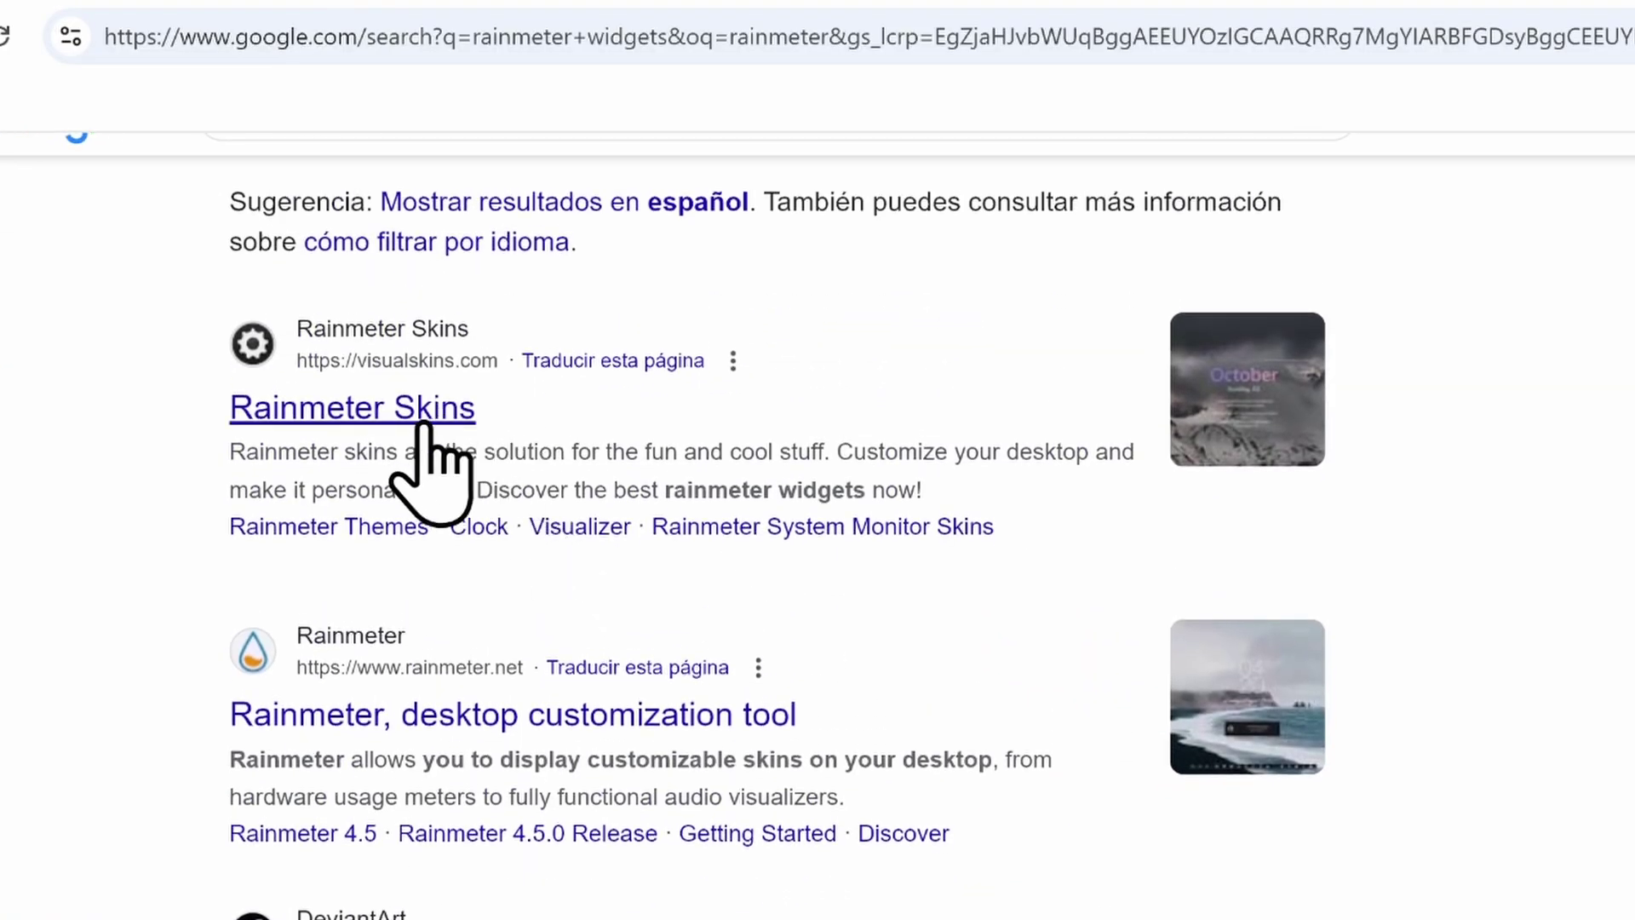
# Step: On visualskins.com, open the Mond skin page and download and save mond.rmskin
pyautogui.click(423, 426)
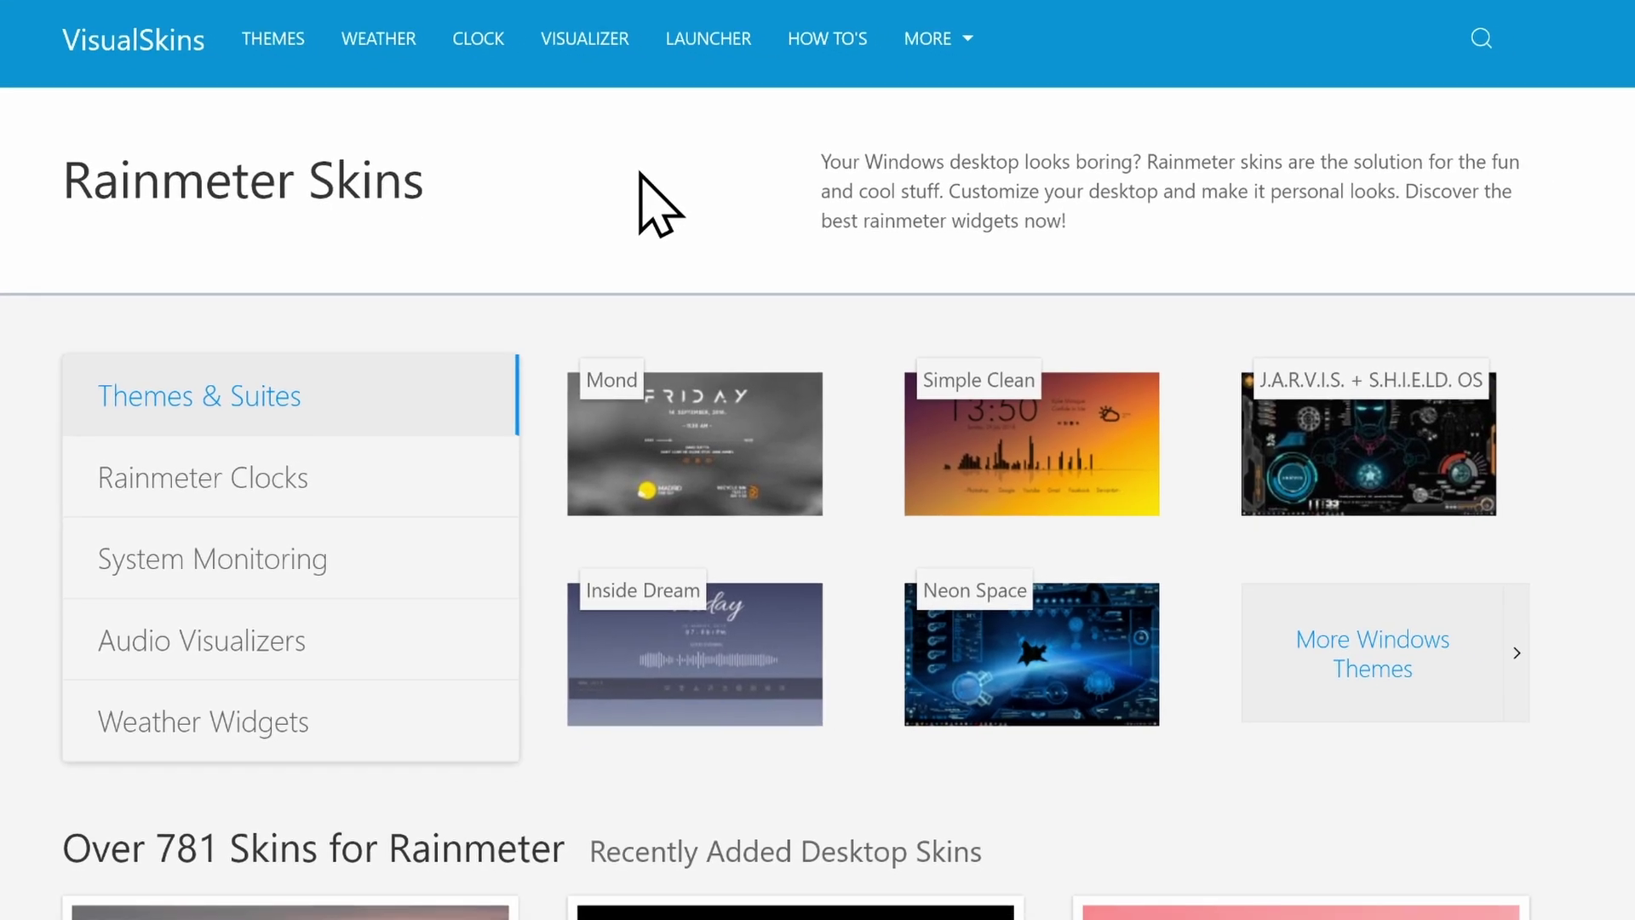
pyautogui.scroll(-15, 673, 179)
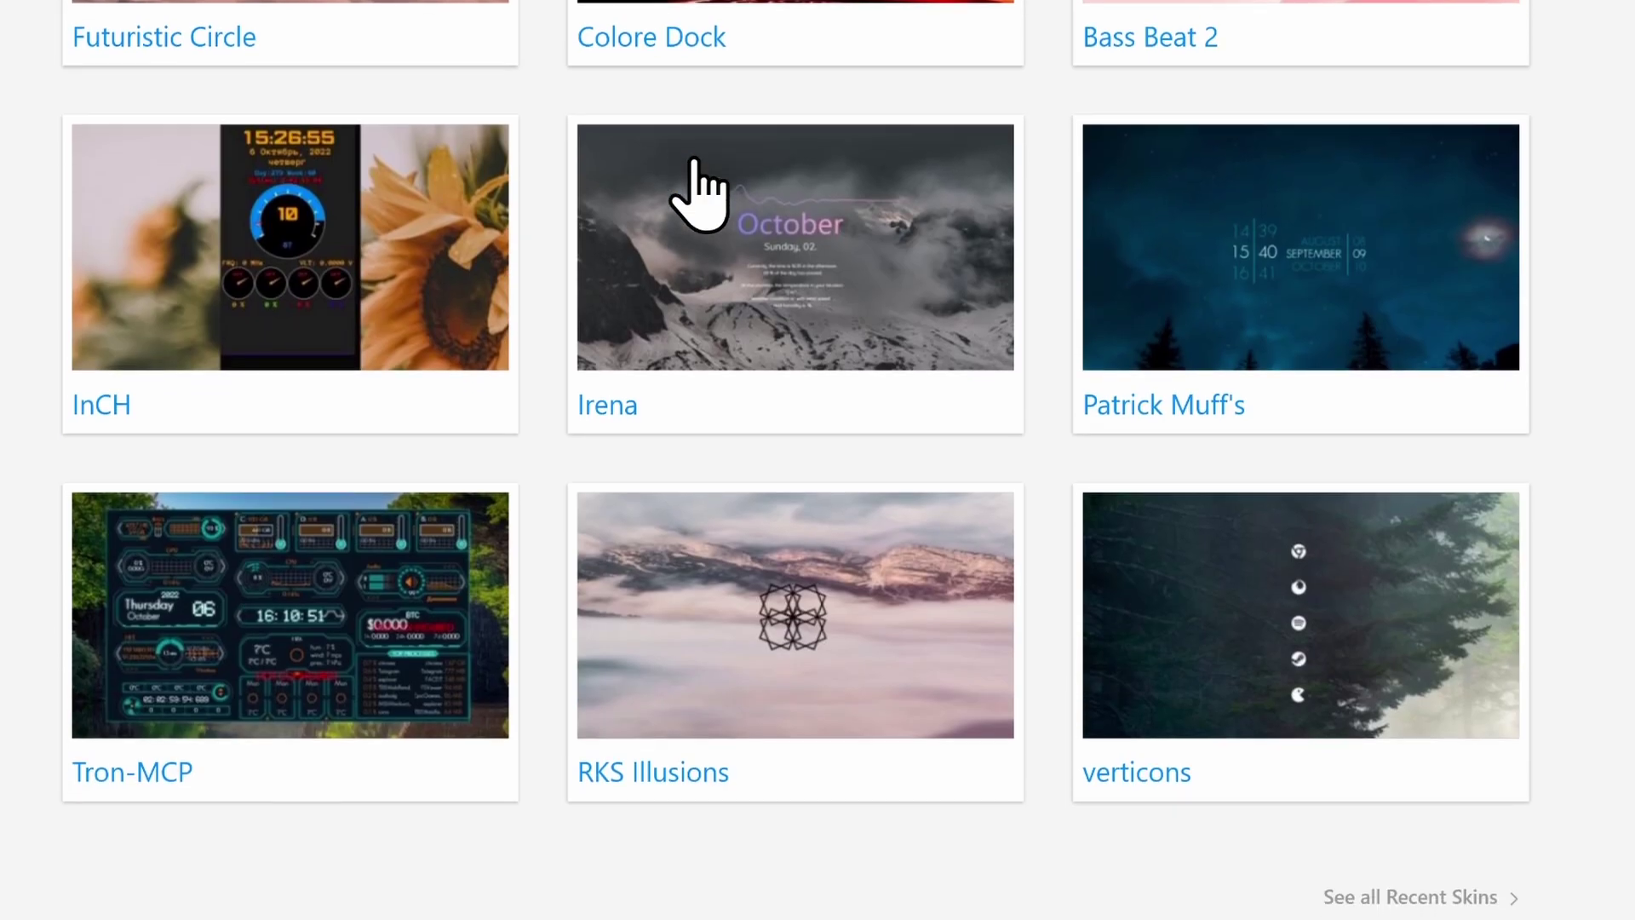
pyautogui.scroll(20, 698, 191)
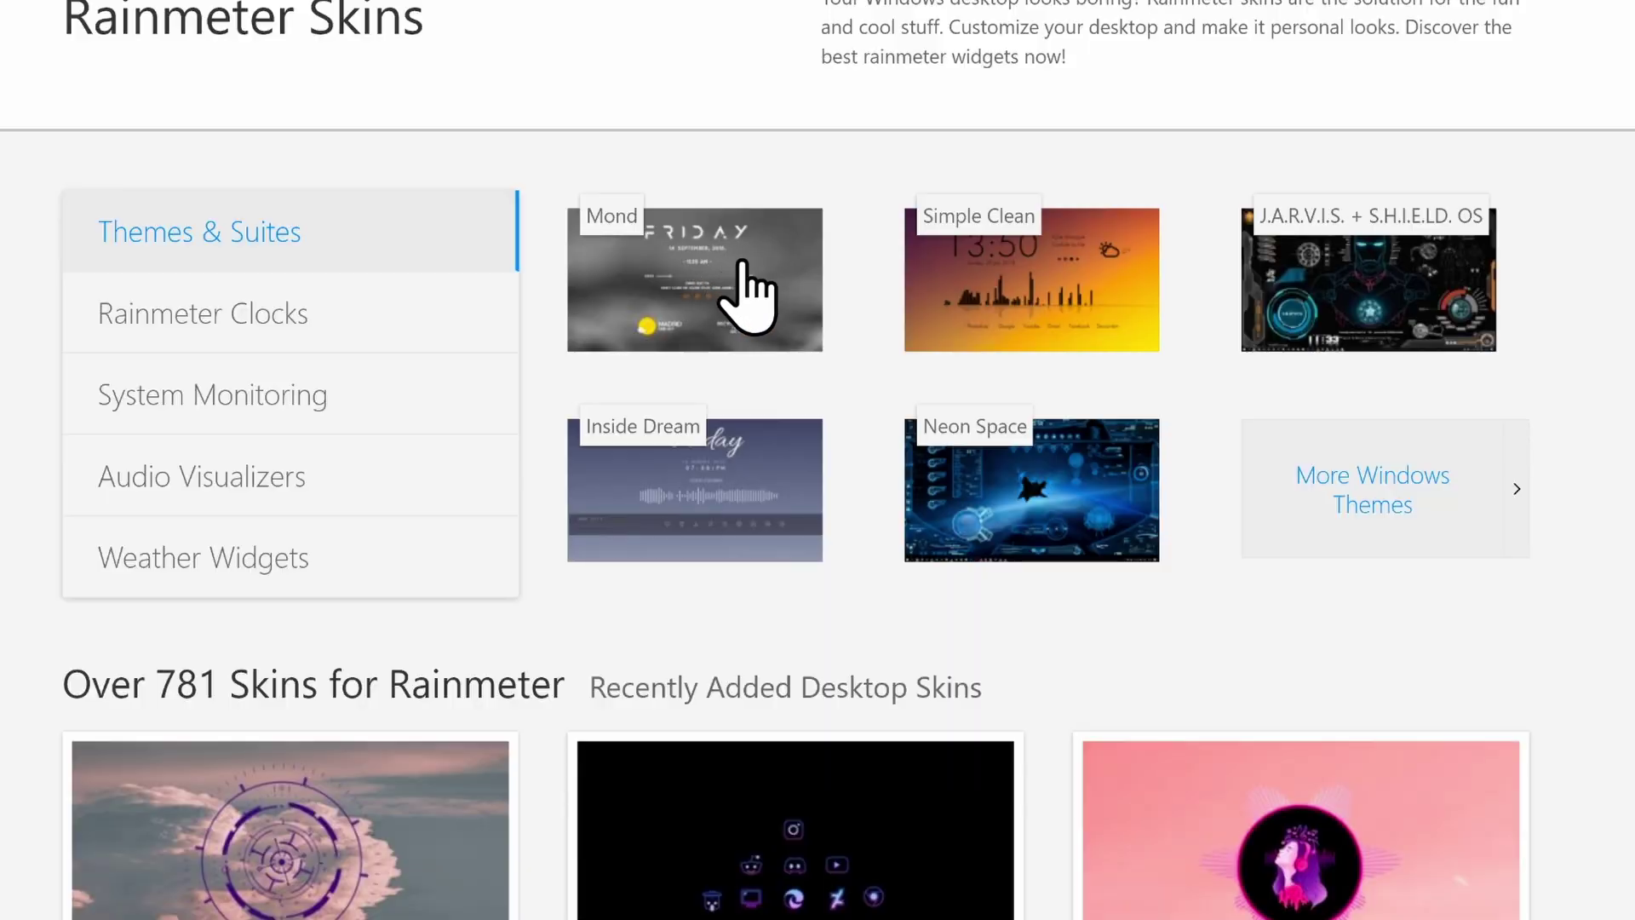
pyautogui.click(746, 297)
pyautogui.scroll(-15, 698, 248)
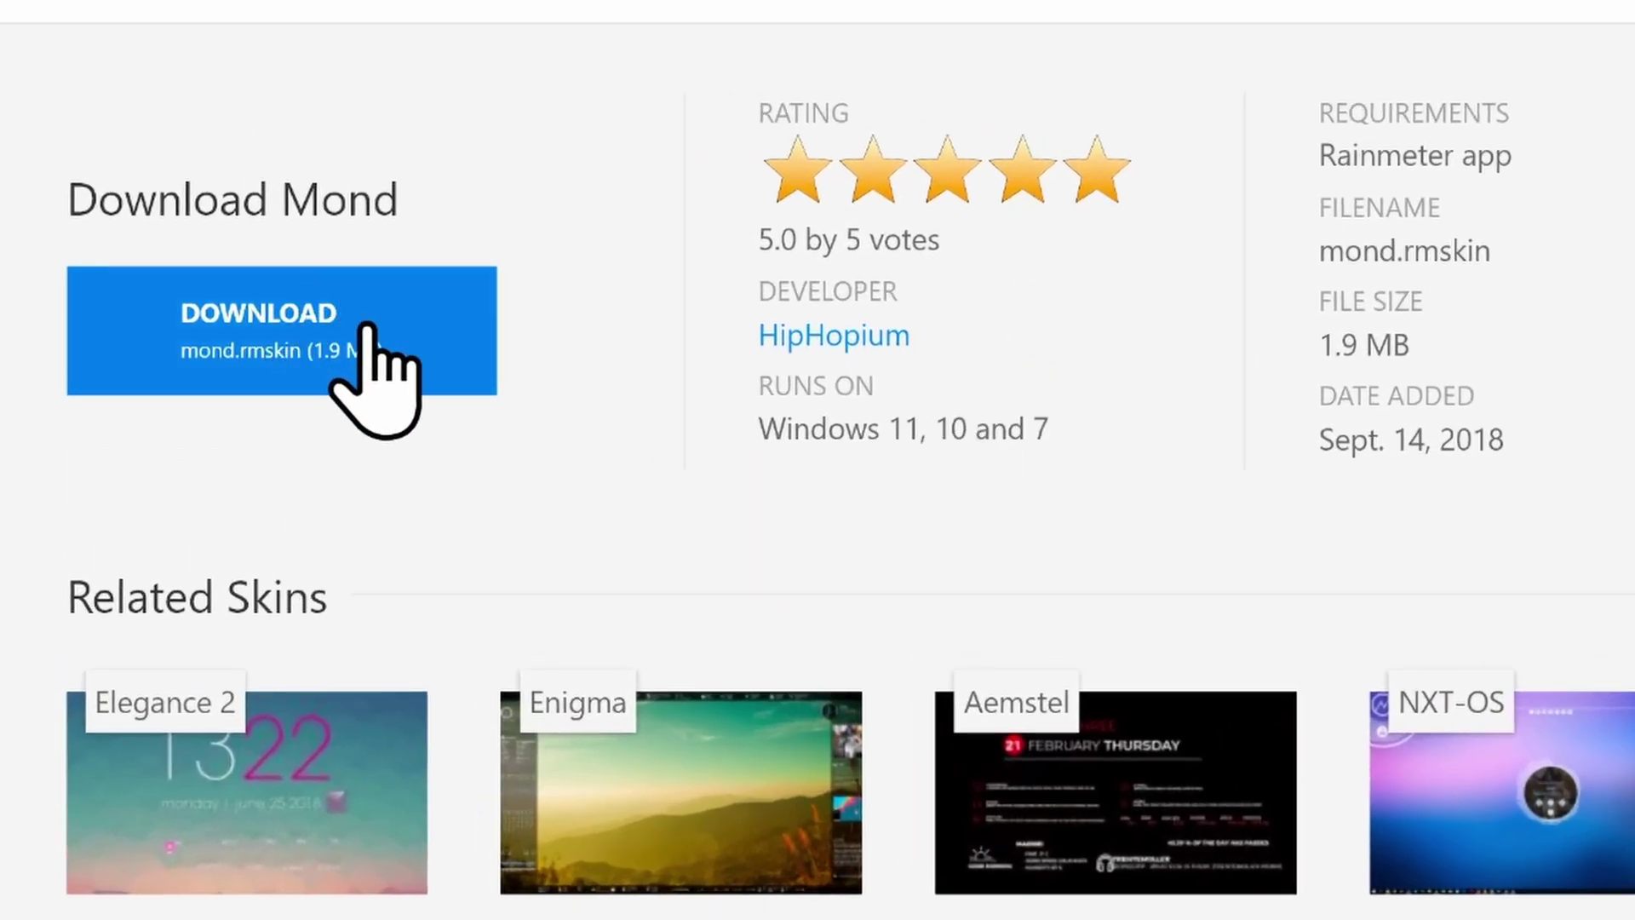
pyautogui.click(409, 321)
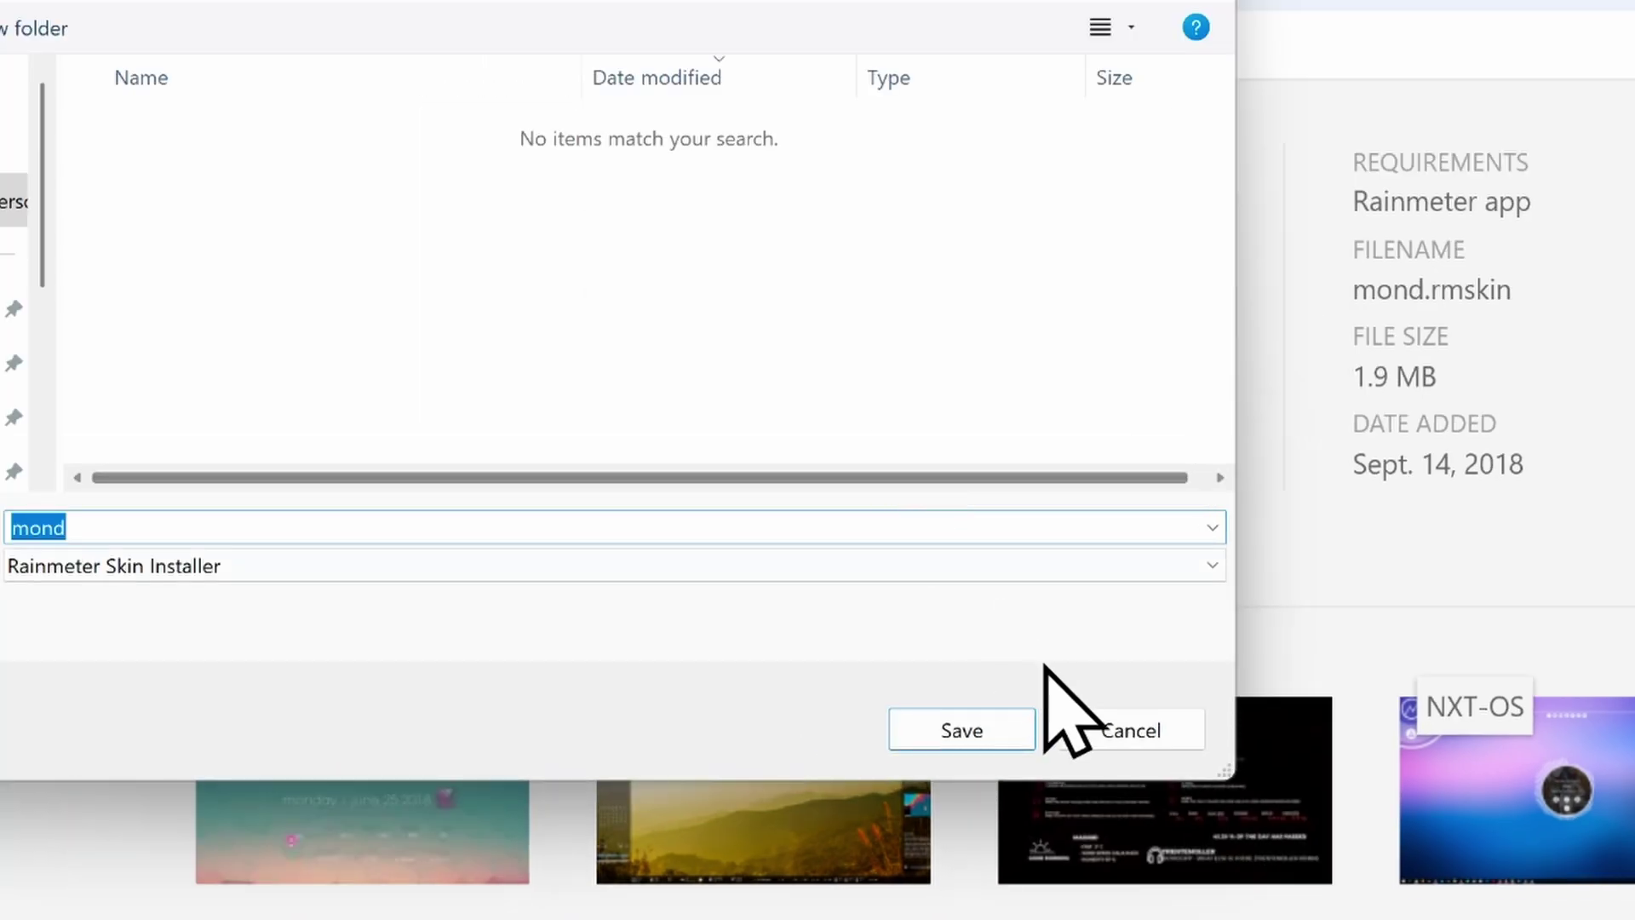
pyautogui.click(933, 719)
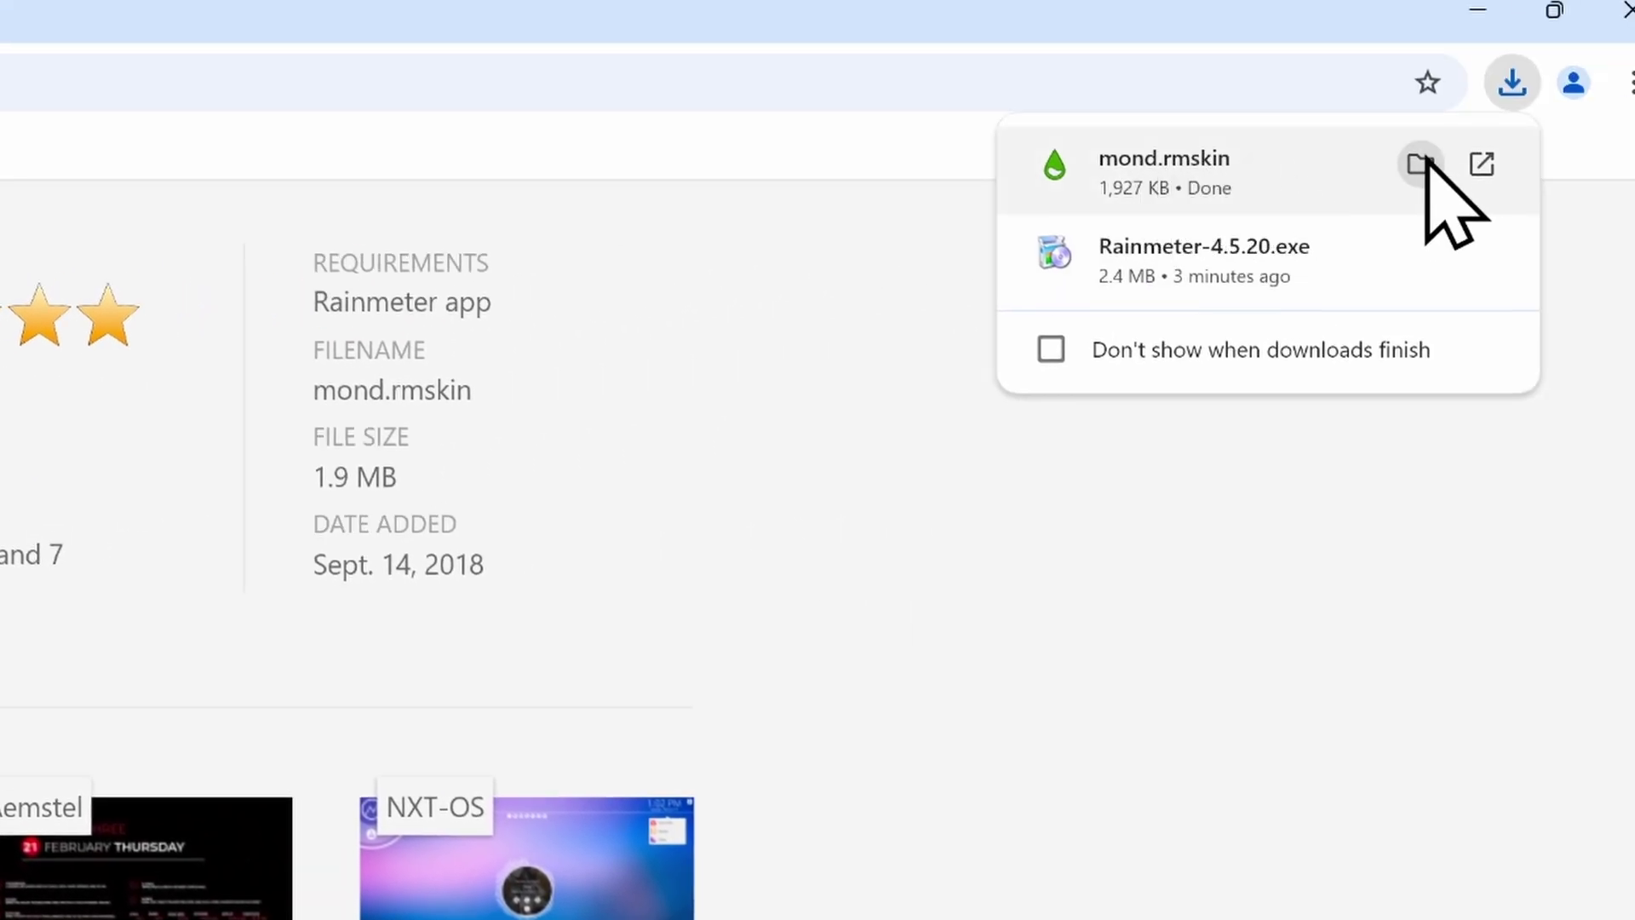
# Step: Open the downloaded mond file from the Downloads folder to launch the Rainmeter Skin Installer
pyautogui.click(1420, 163)
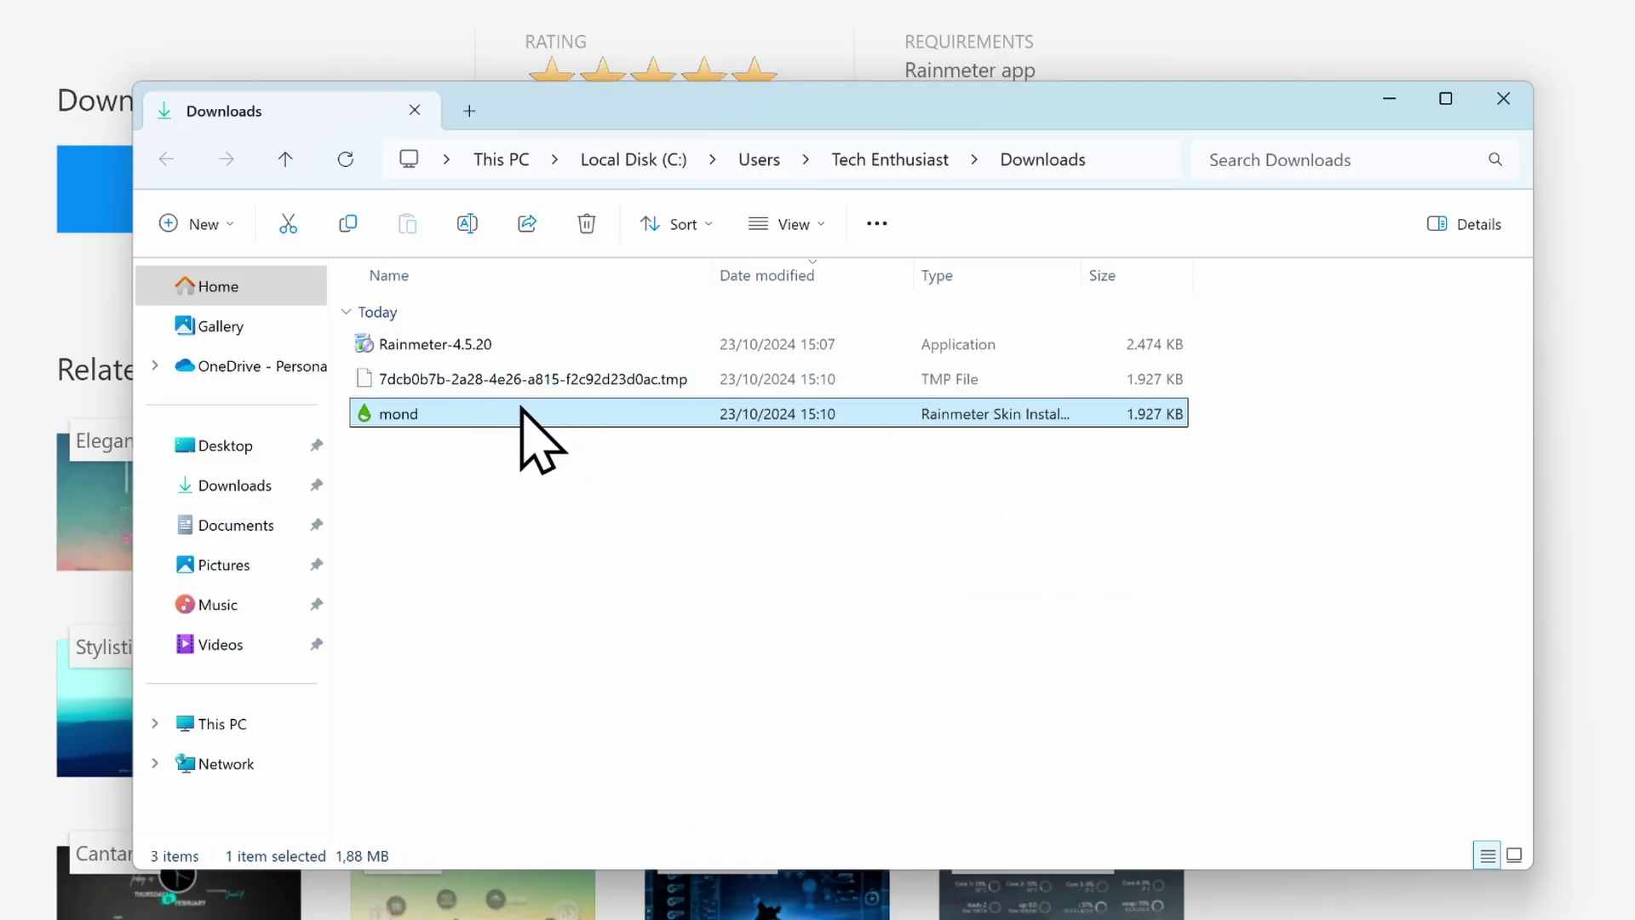
pyautogui.doubleClick(608, 415)
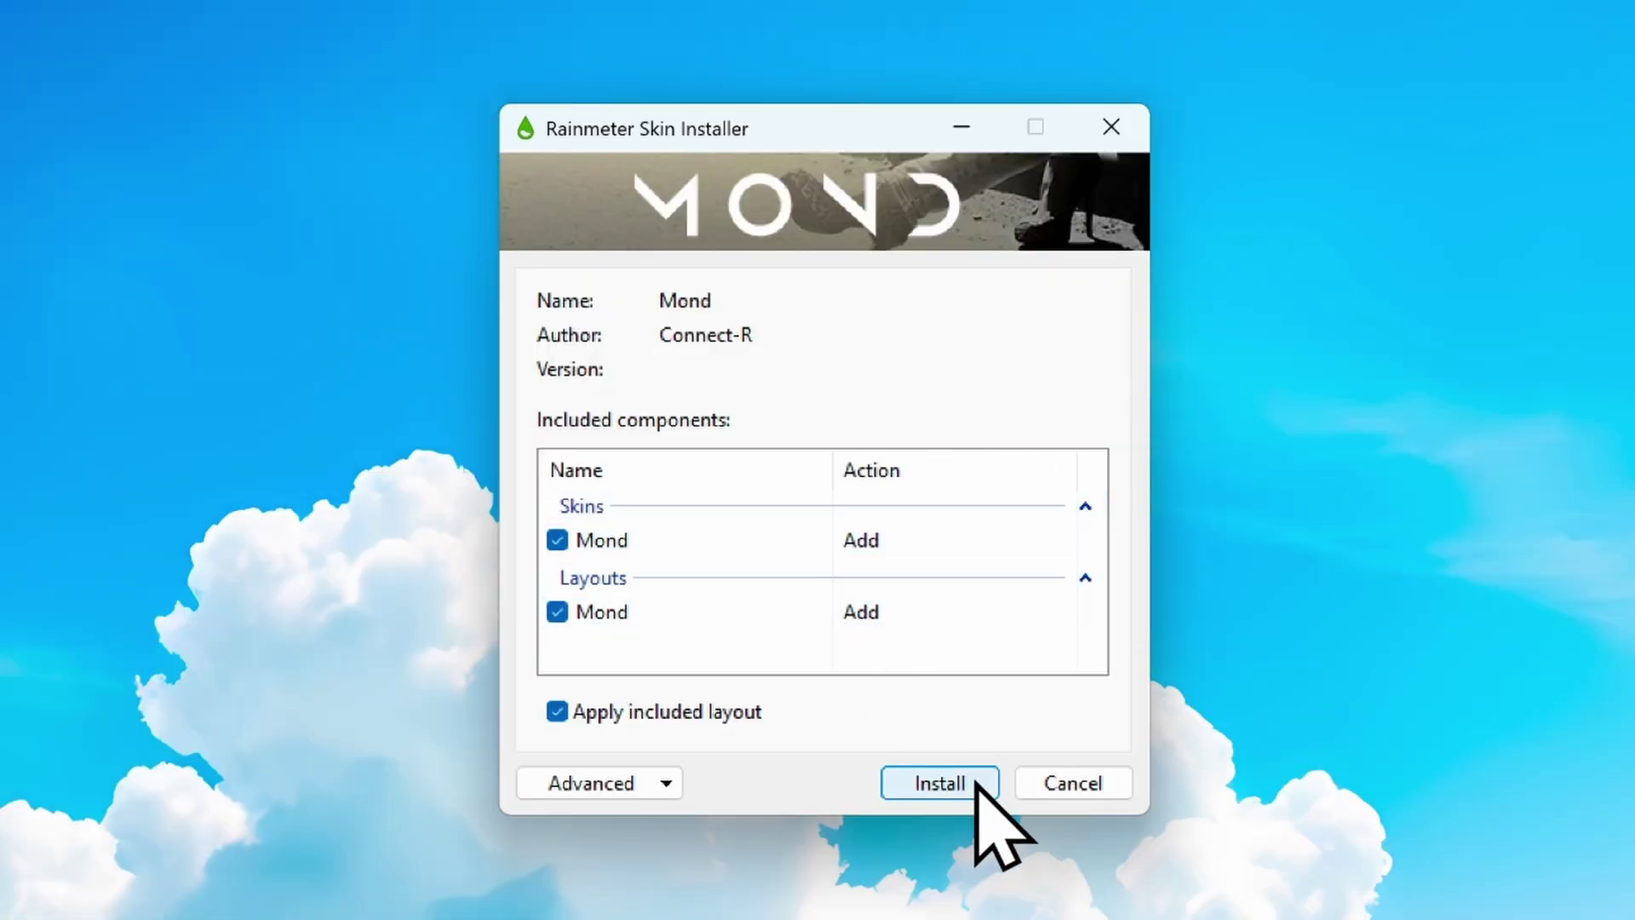
# Step: Install the Mond skin and layout, then set its Text Color to 214,214,214 in RainRGB
pyautogui.click(951, 788)
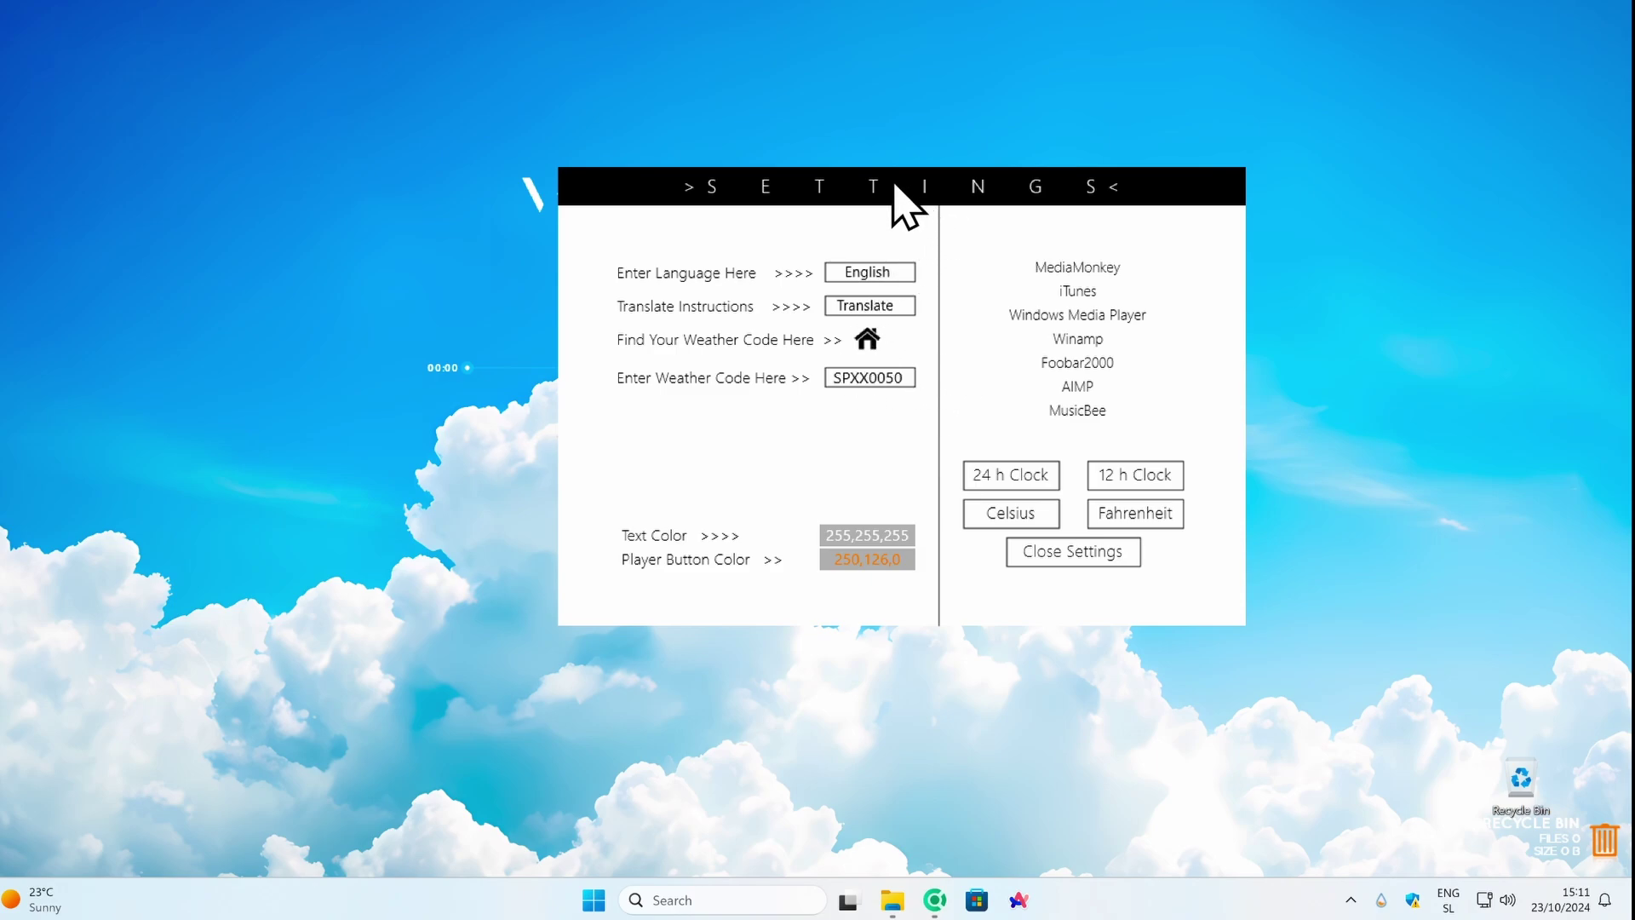
pyautogui.moveTo(894, 189); pyautogui.dragTo(1180, 41)
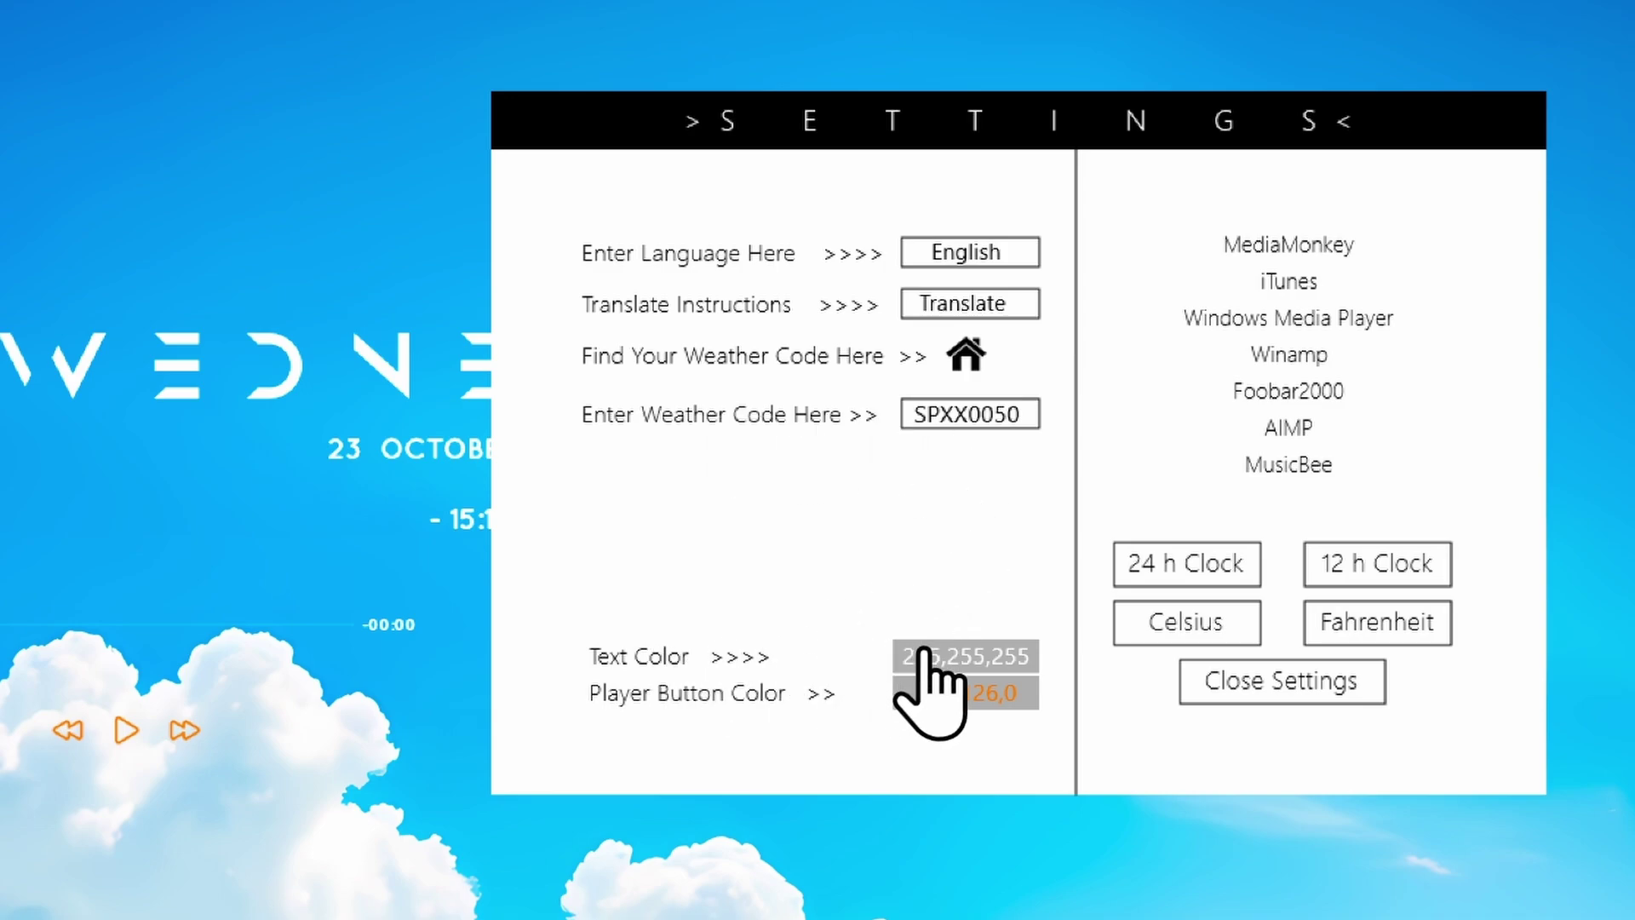
pyautogui.click(969, 654)
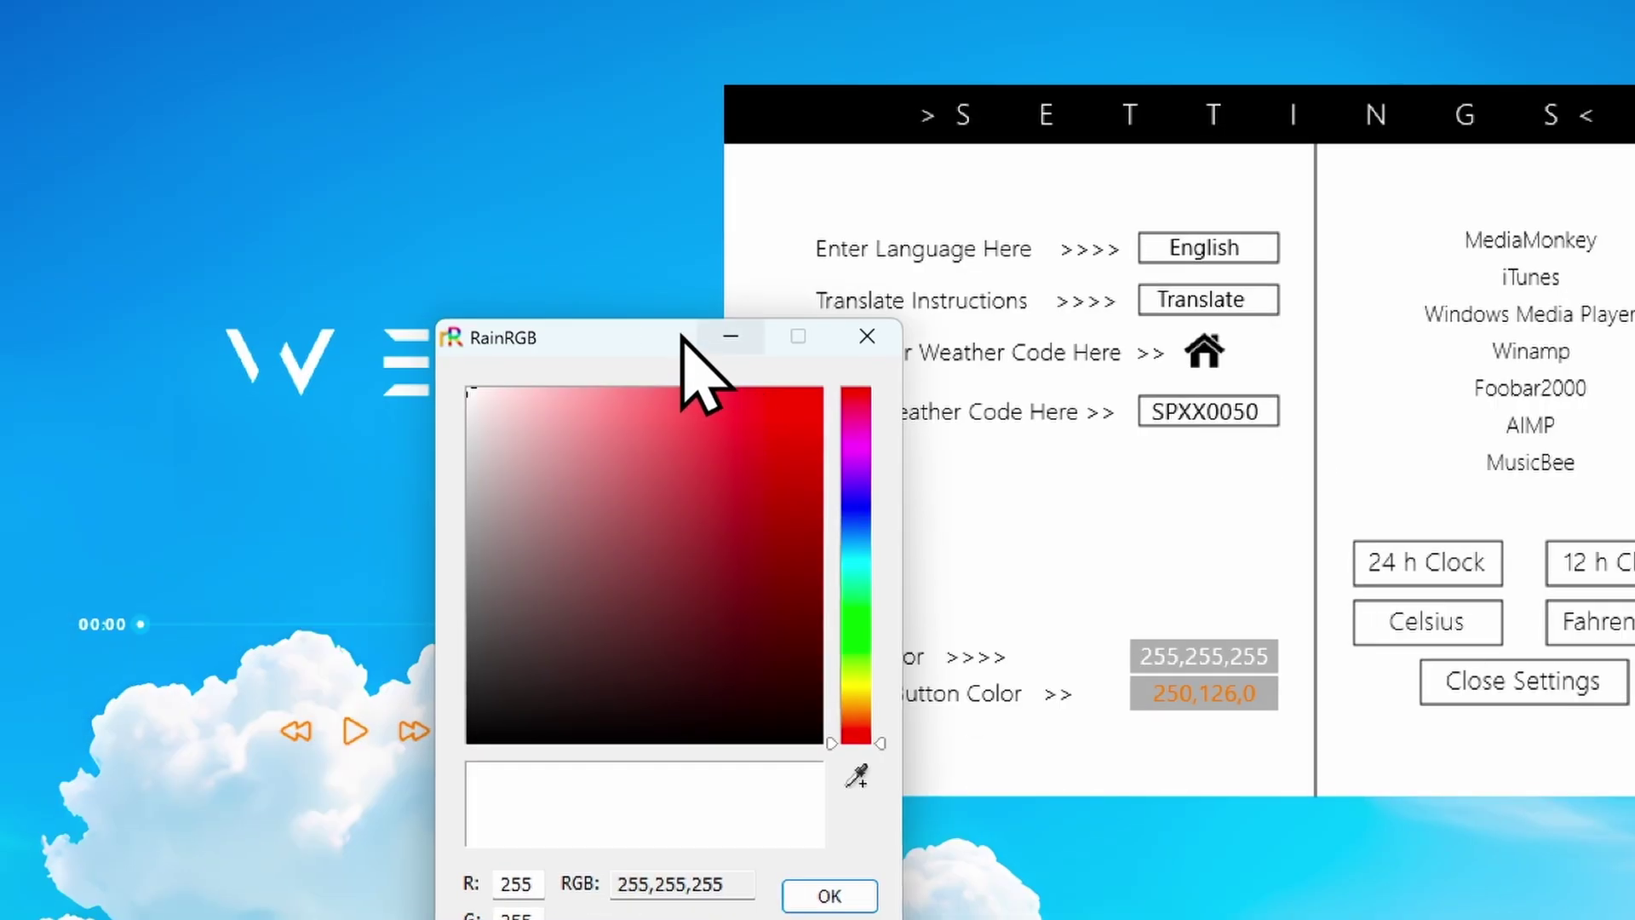
pyautogui.moveTo(456, 340); pyautogui.dragTo(774, 248)
pyautogui.click(1175, 443)
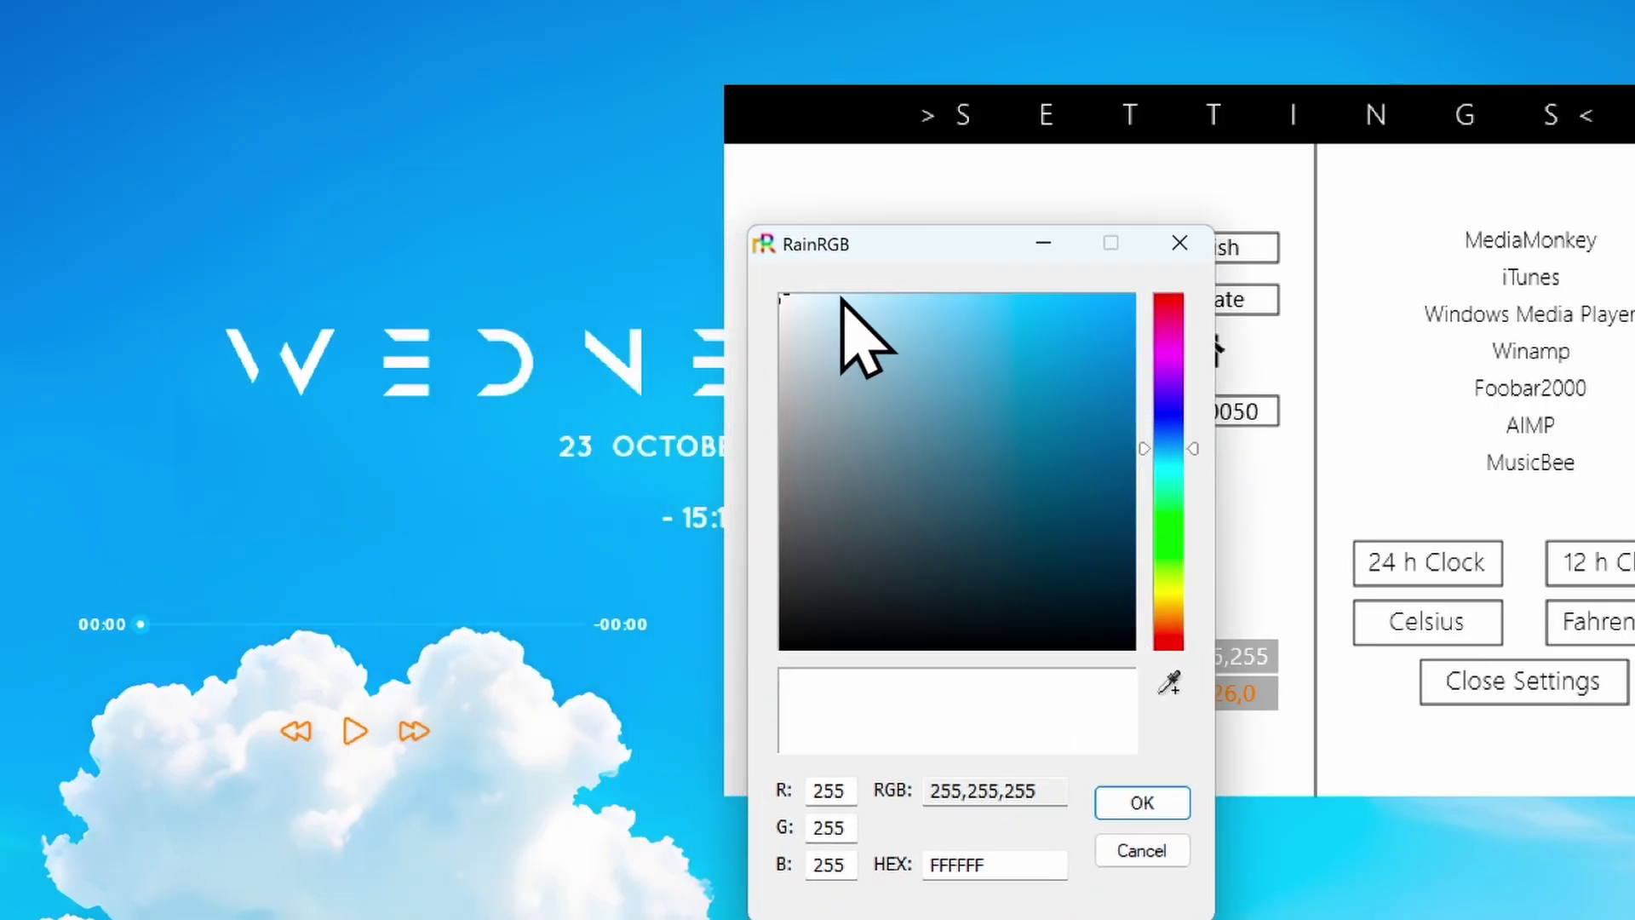
pyautogui.moveTo(796, 306); pyautogui.dragTo(768, 356)
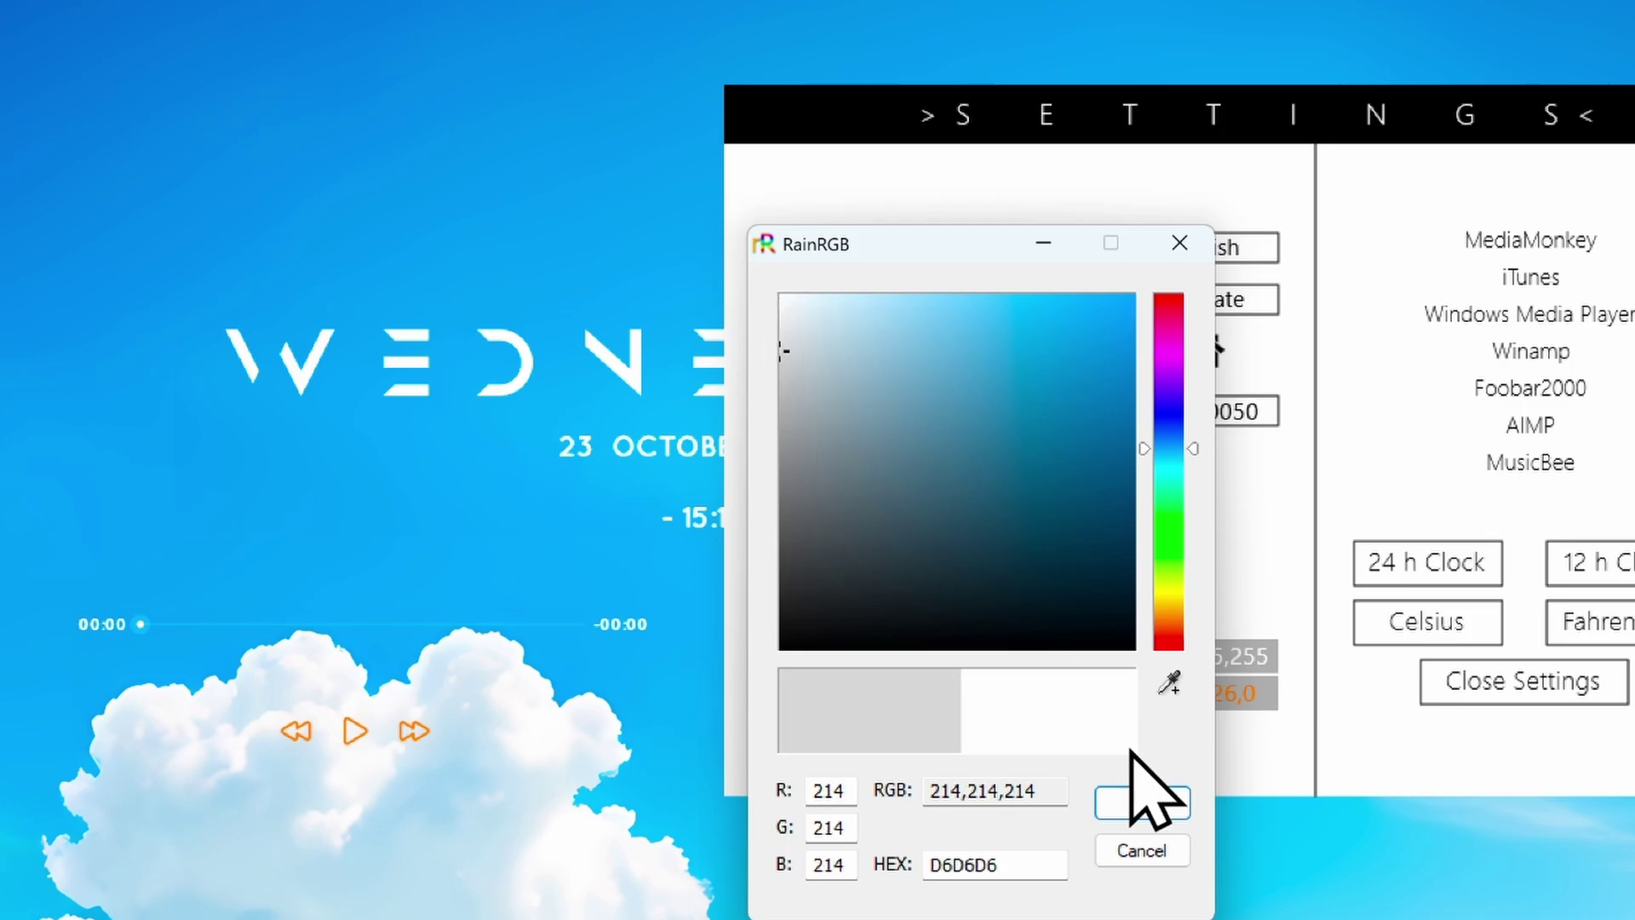
pyautogui.click(1142, 802)
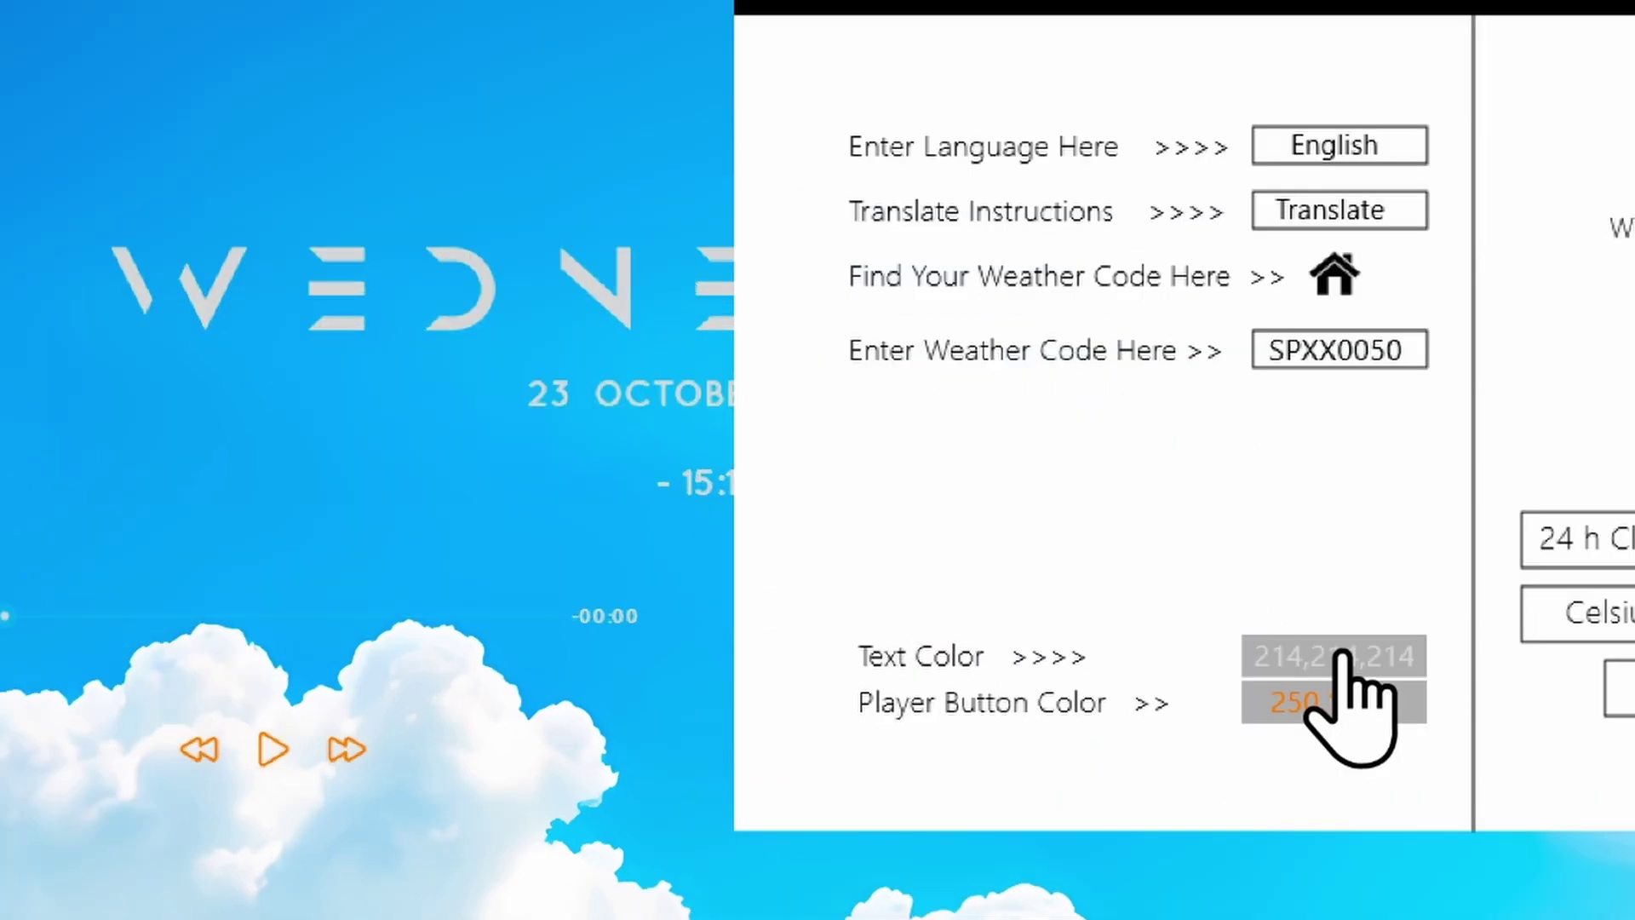
# Step: Try a magenta text colour on the Mond skin
pyautogui.click(1202, 653)
pyautogui.click(911, 376)
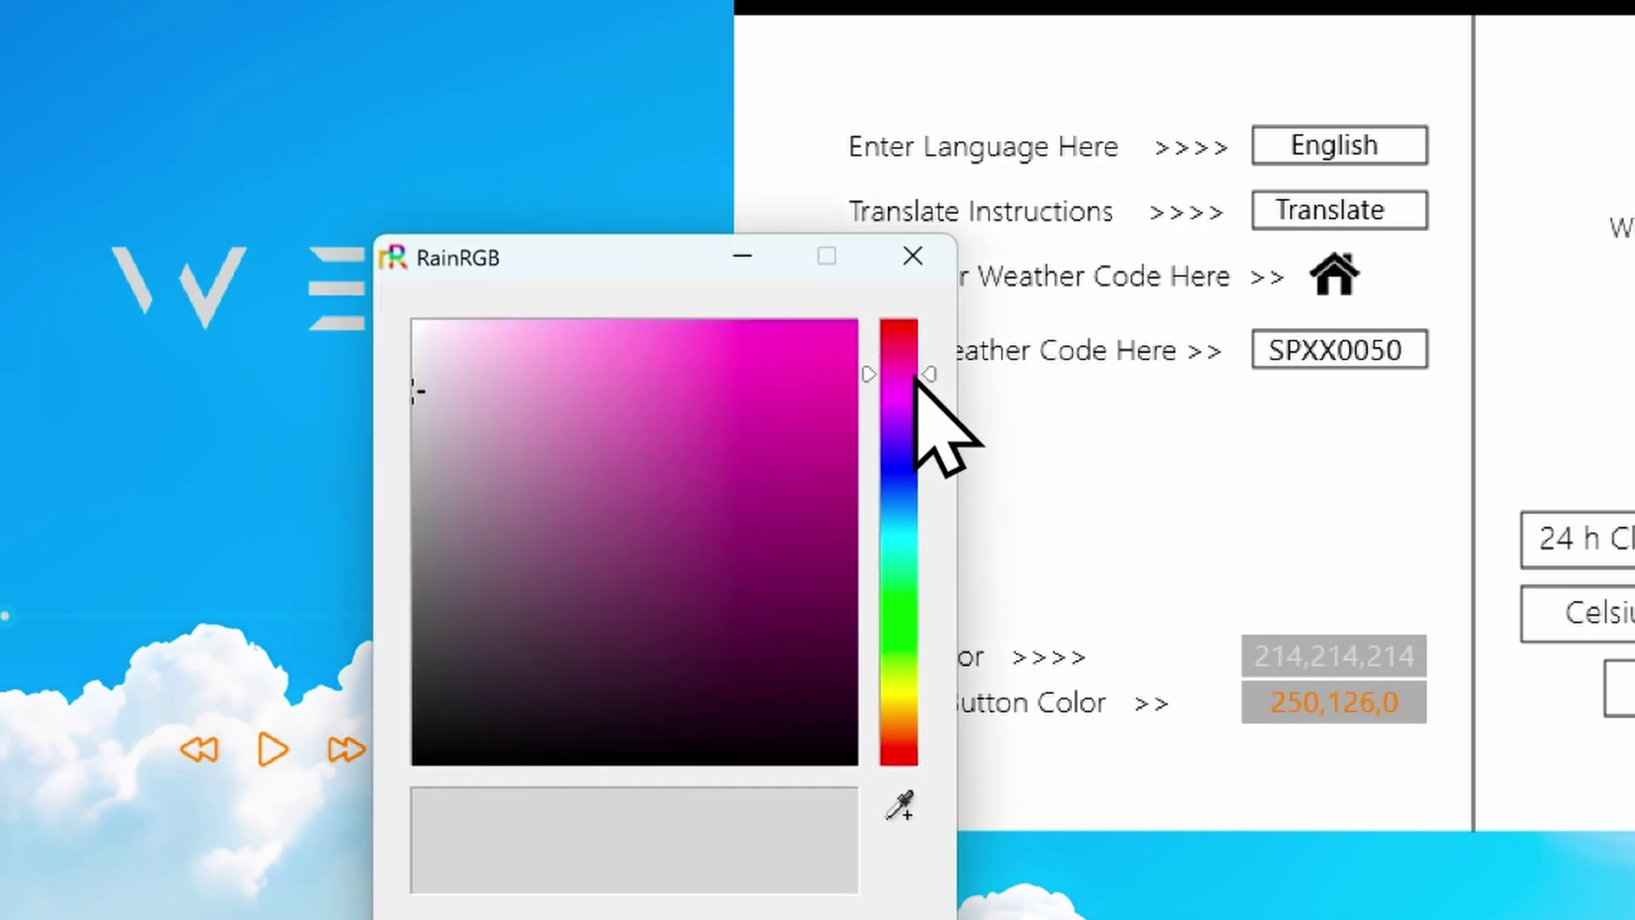
pyautogui.click(775, 420)
pyautogui.press('Return')
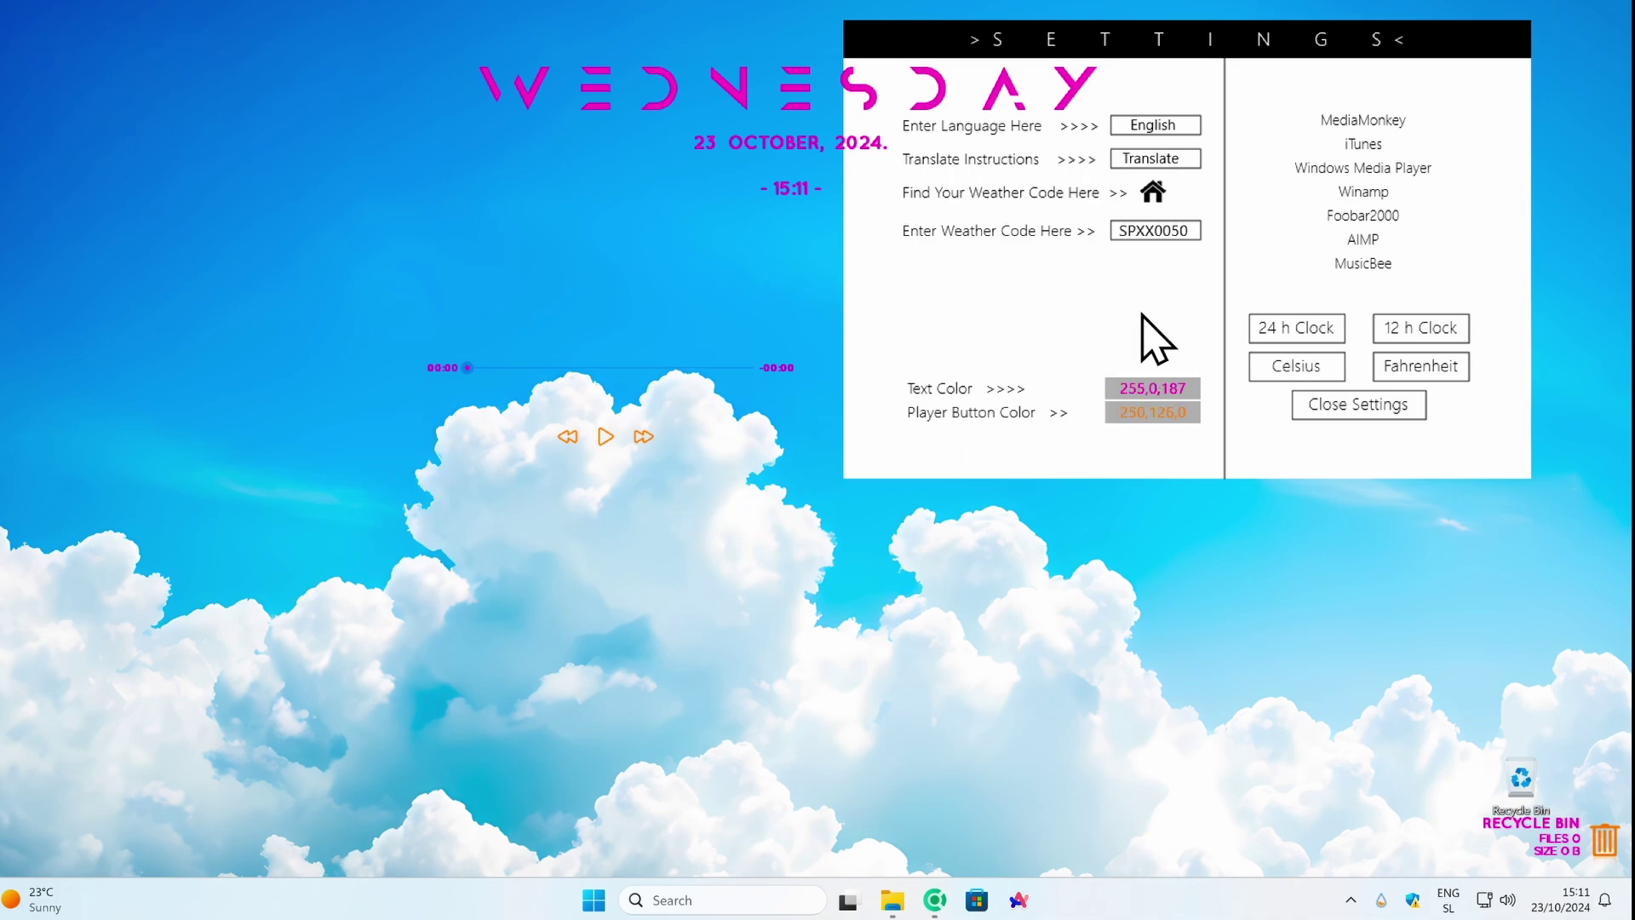
# Step: Set Mond's text colour to white 255,255,255 and close its settings panel
pyautogui.click(1160, 387)
pyautogui.click(777, 239)
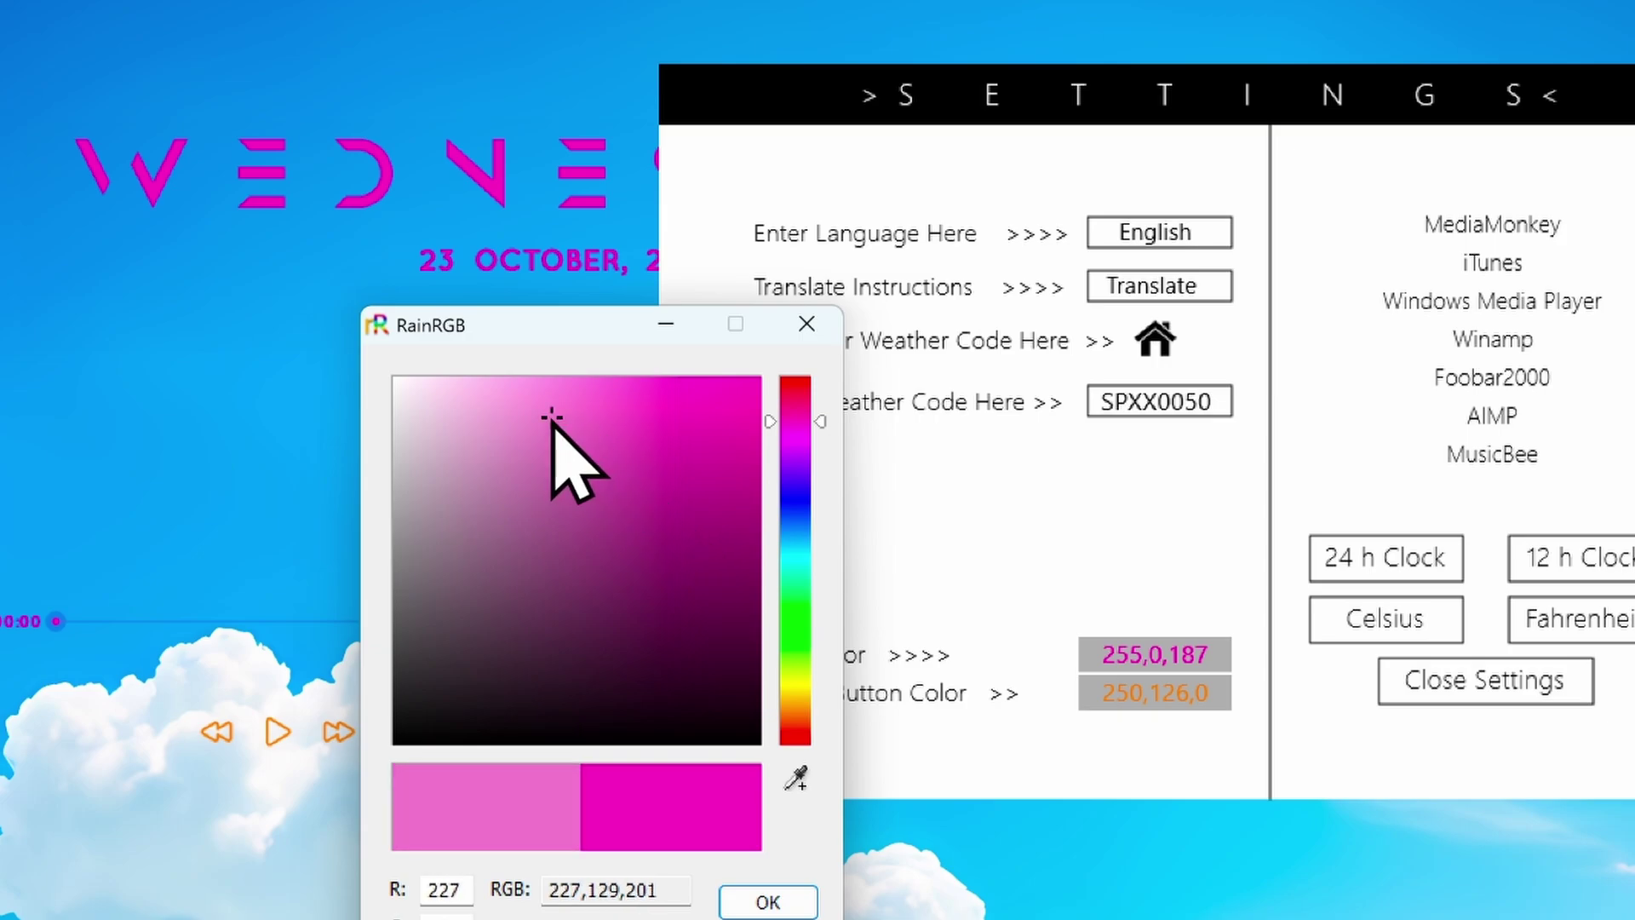
pyautogui.moveTo(551, 417); pyautogui.dragTo(336, 358)
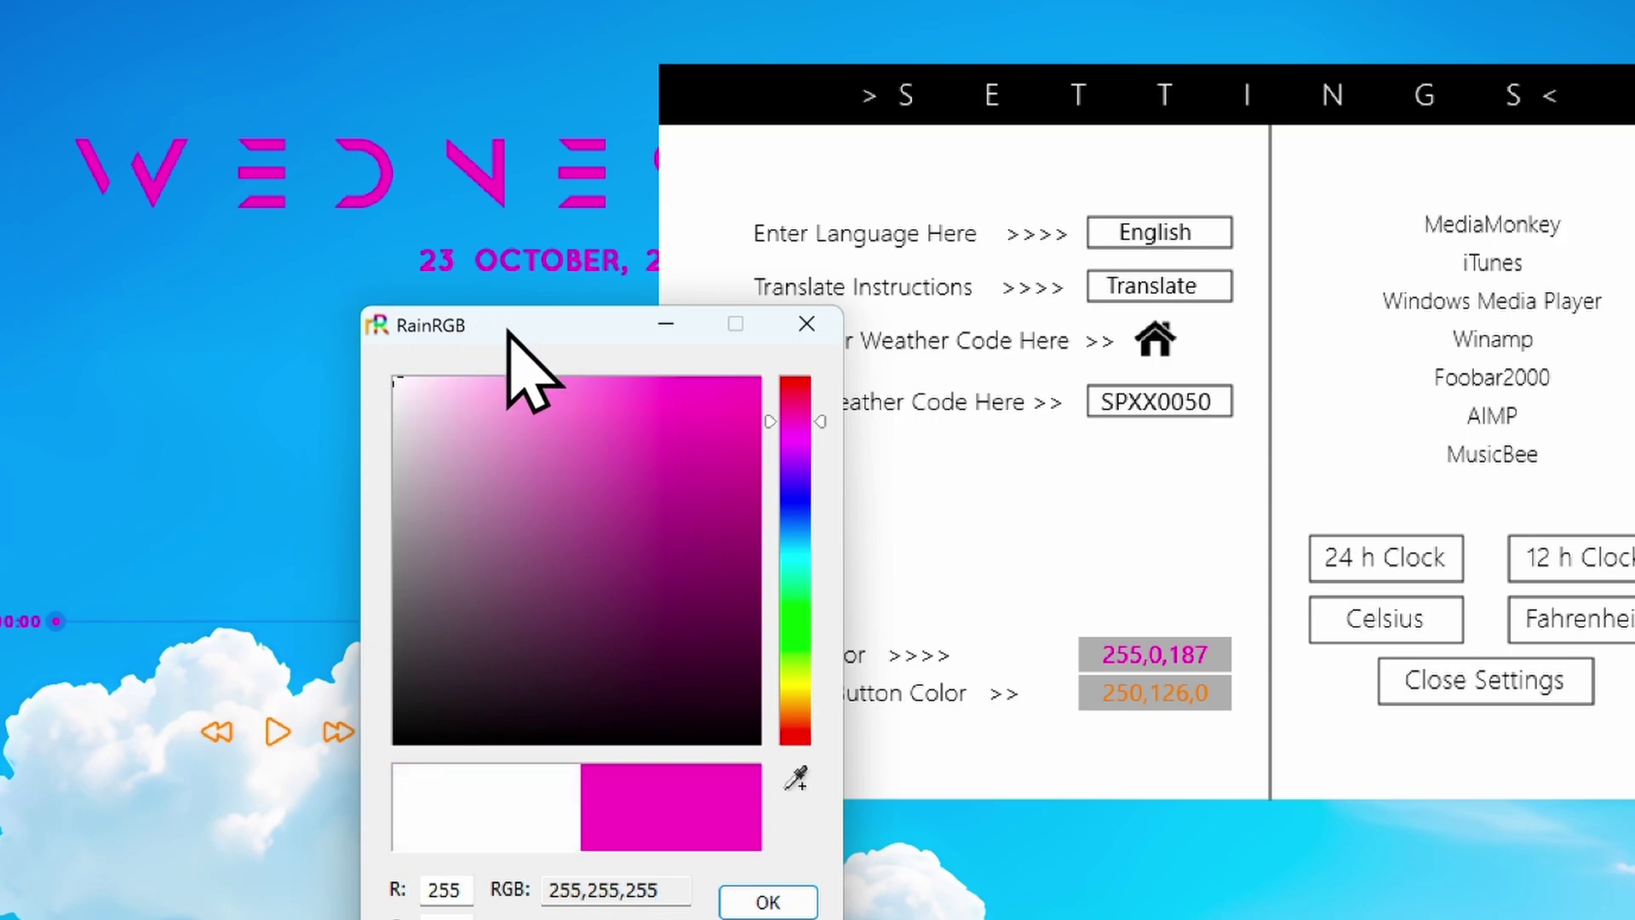
pyautogui.click(779, 901)
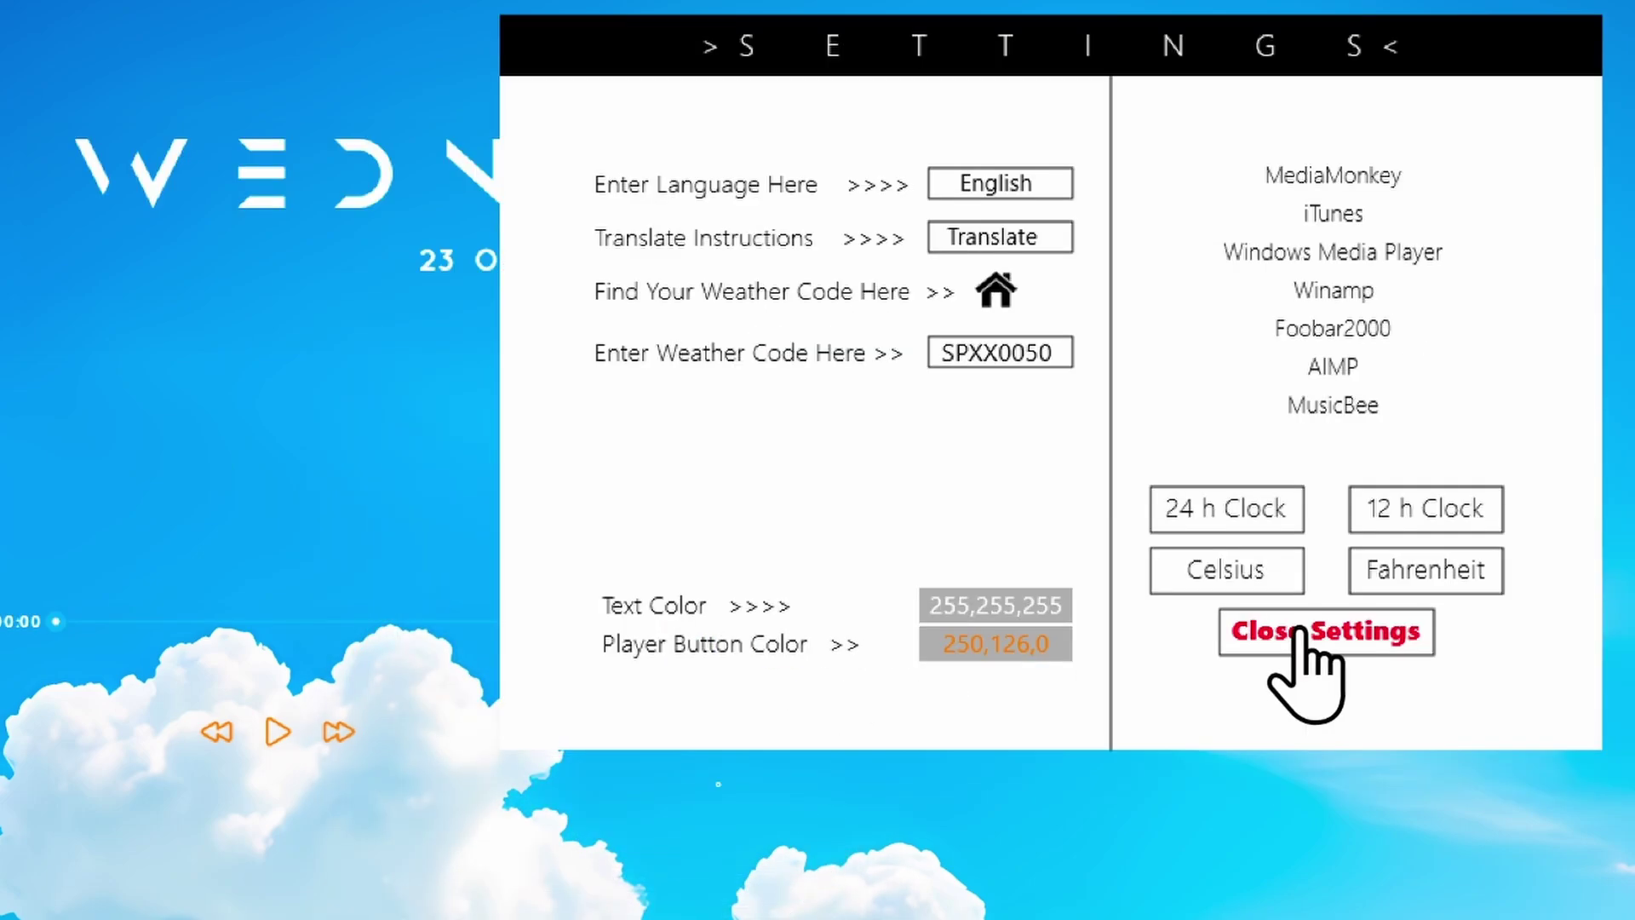
pyautogui.click(1297, 630)
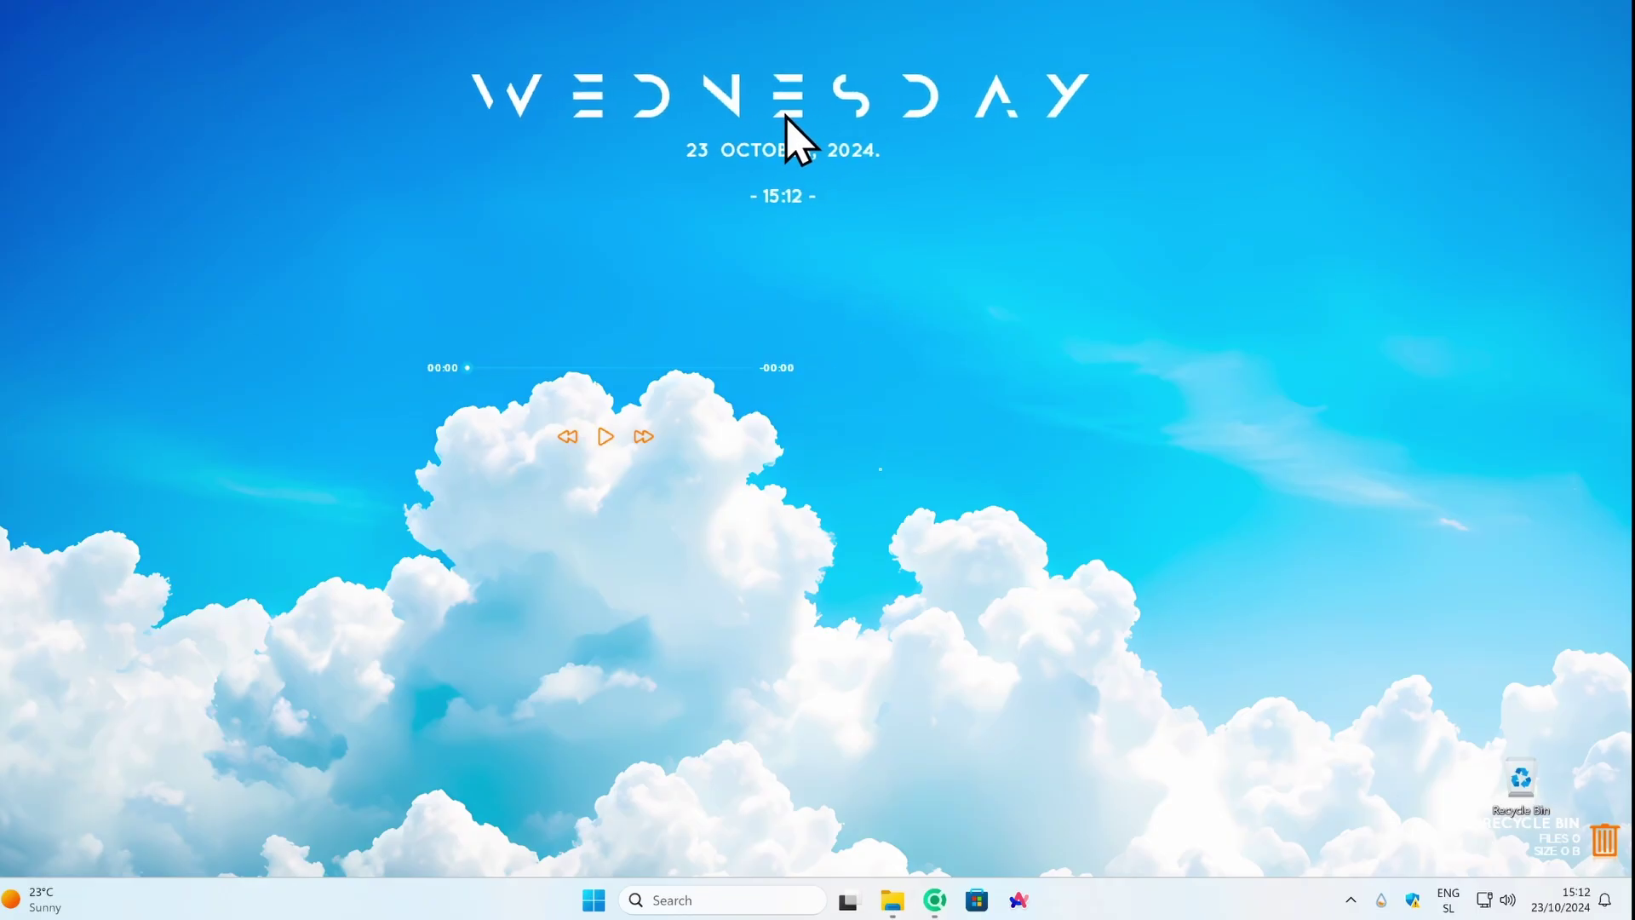
pyautogui.rightClick(790, 101)
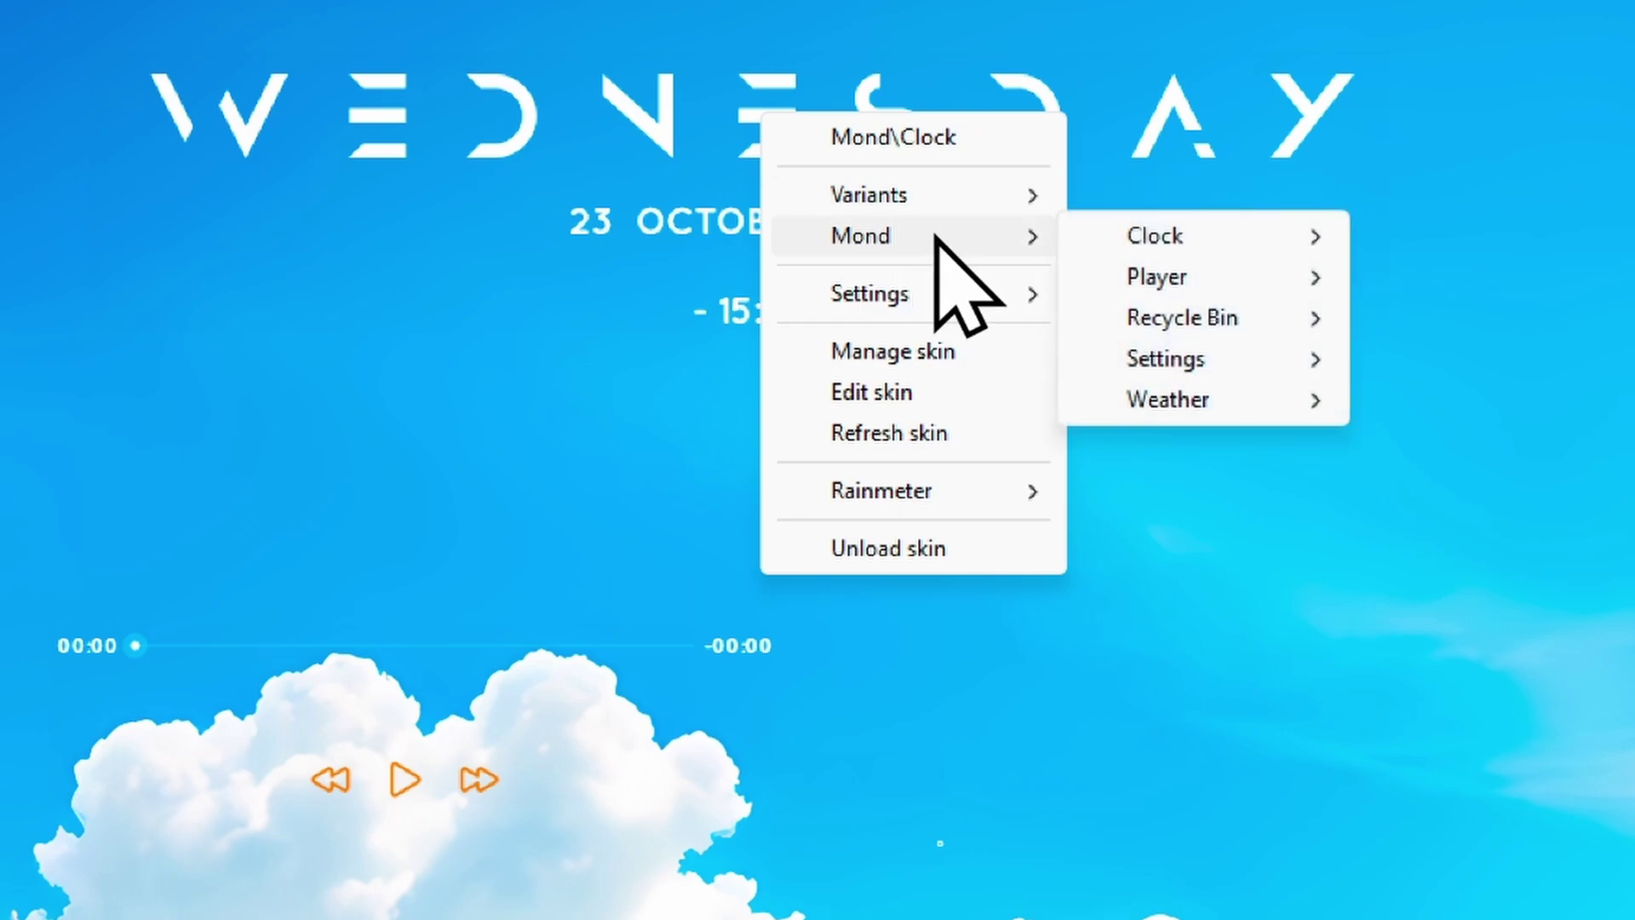
pyautogui.moveTo(978, 292)
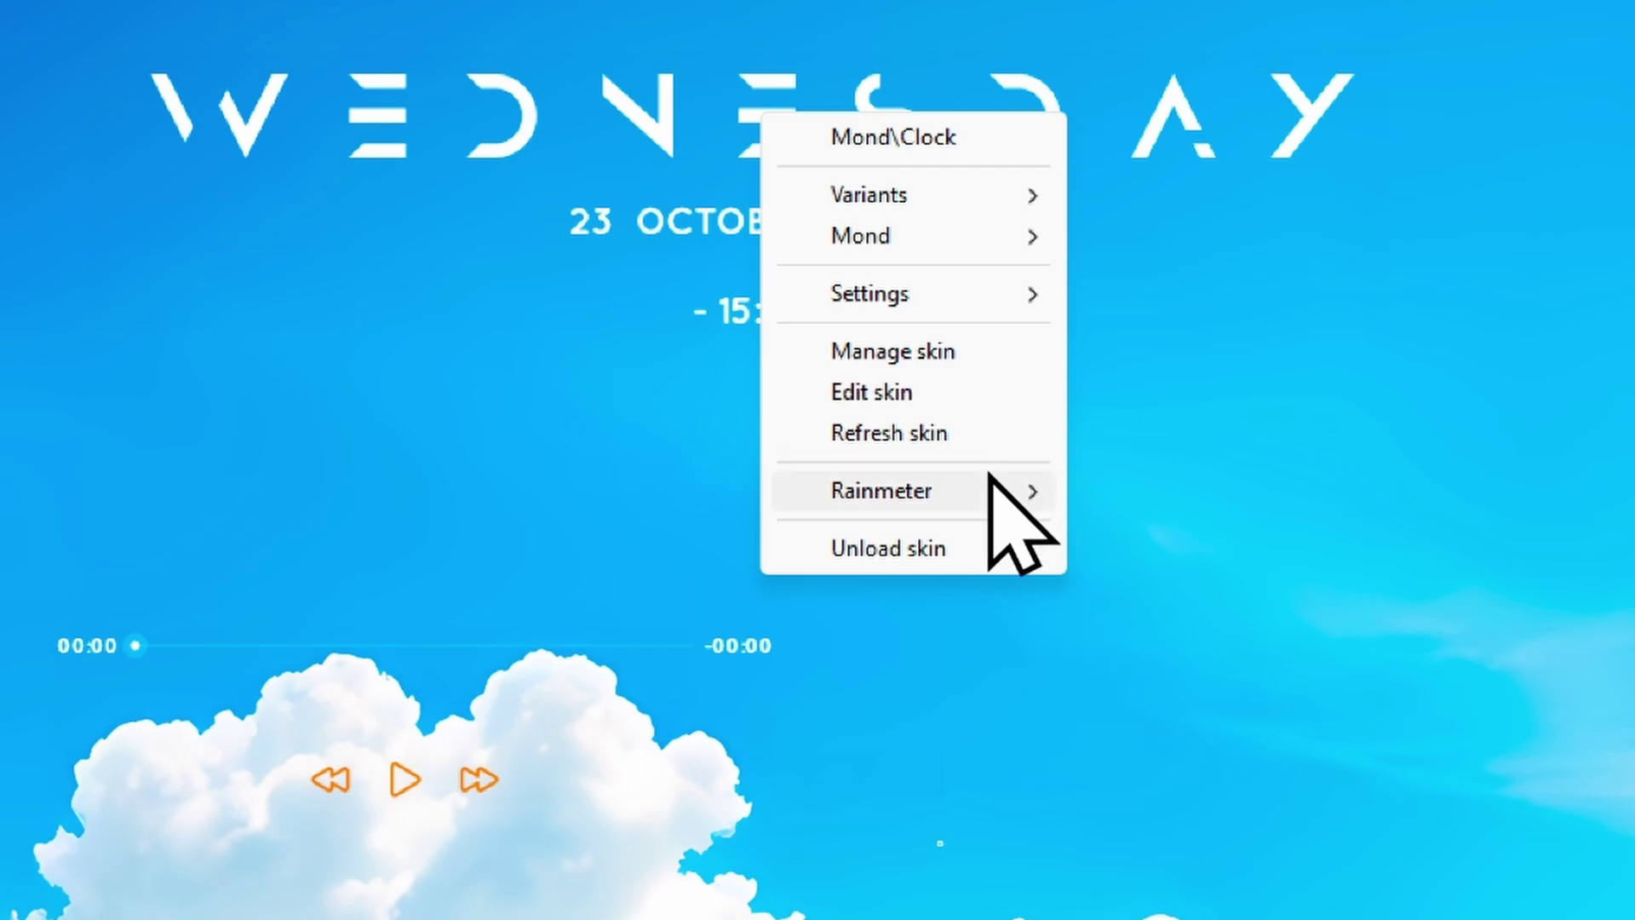
pyautogui.moveTo(979, 499)
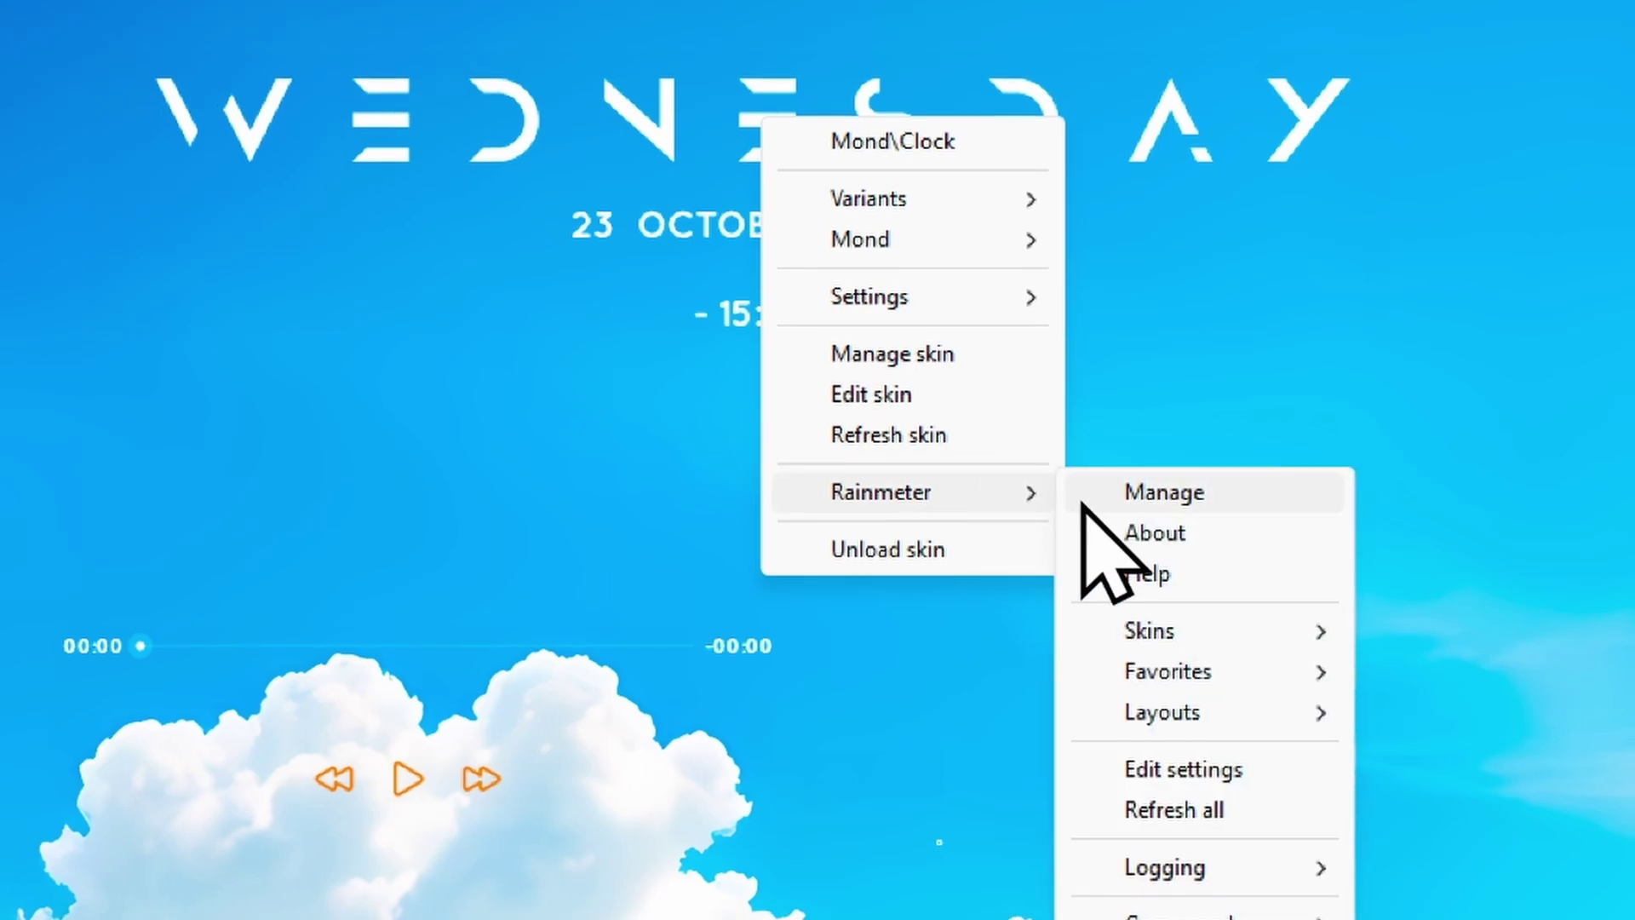
pyautogui.moveTo(1161, 703)
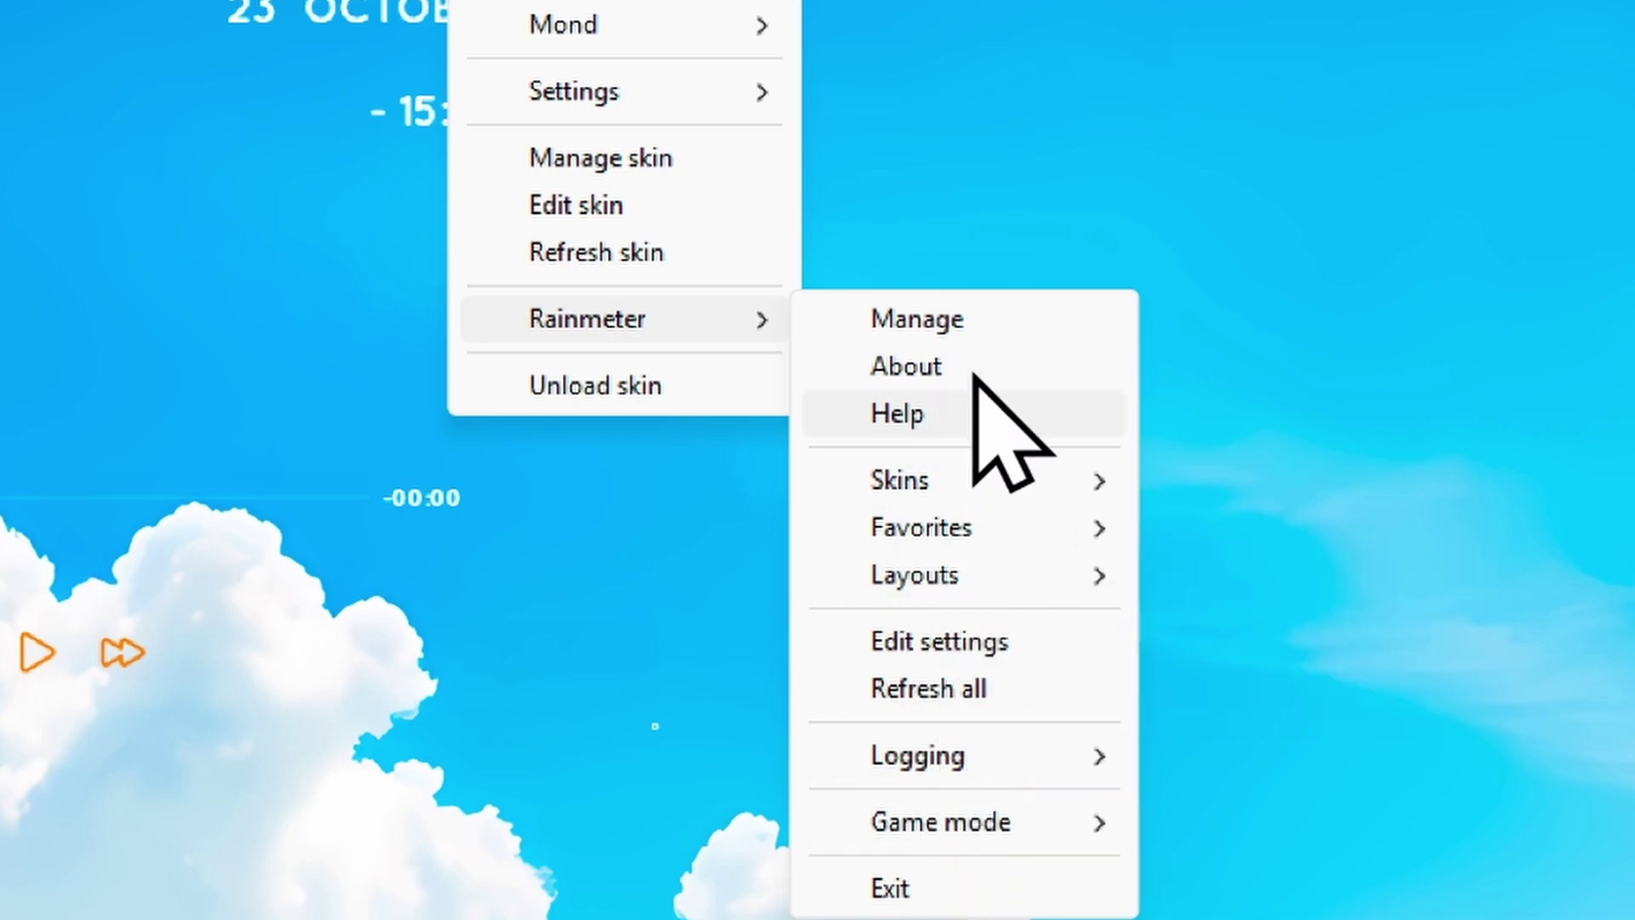
pyautogui.moveTo(704, 103)
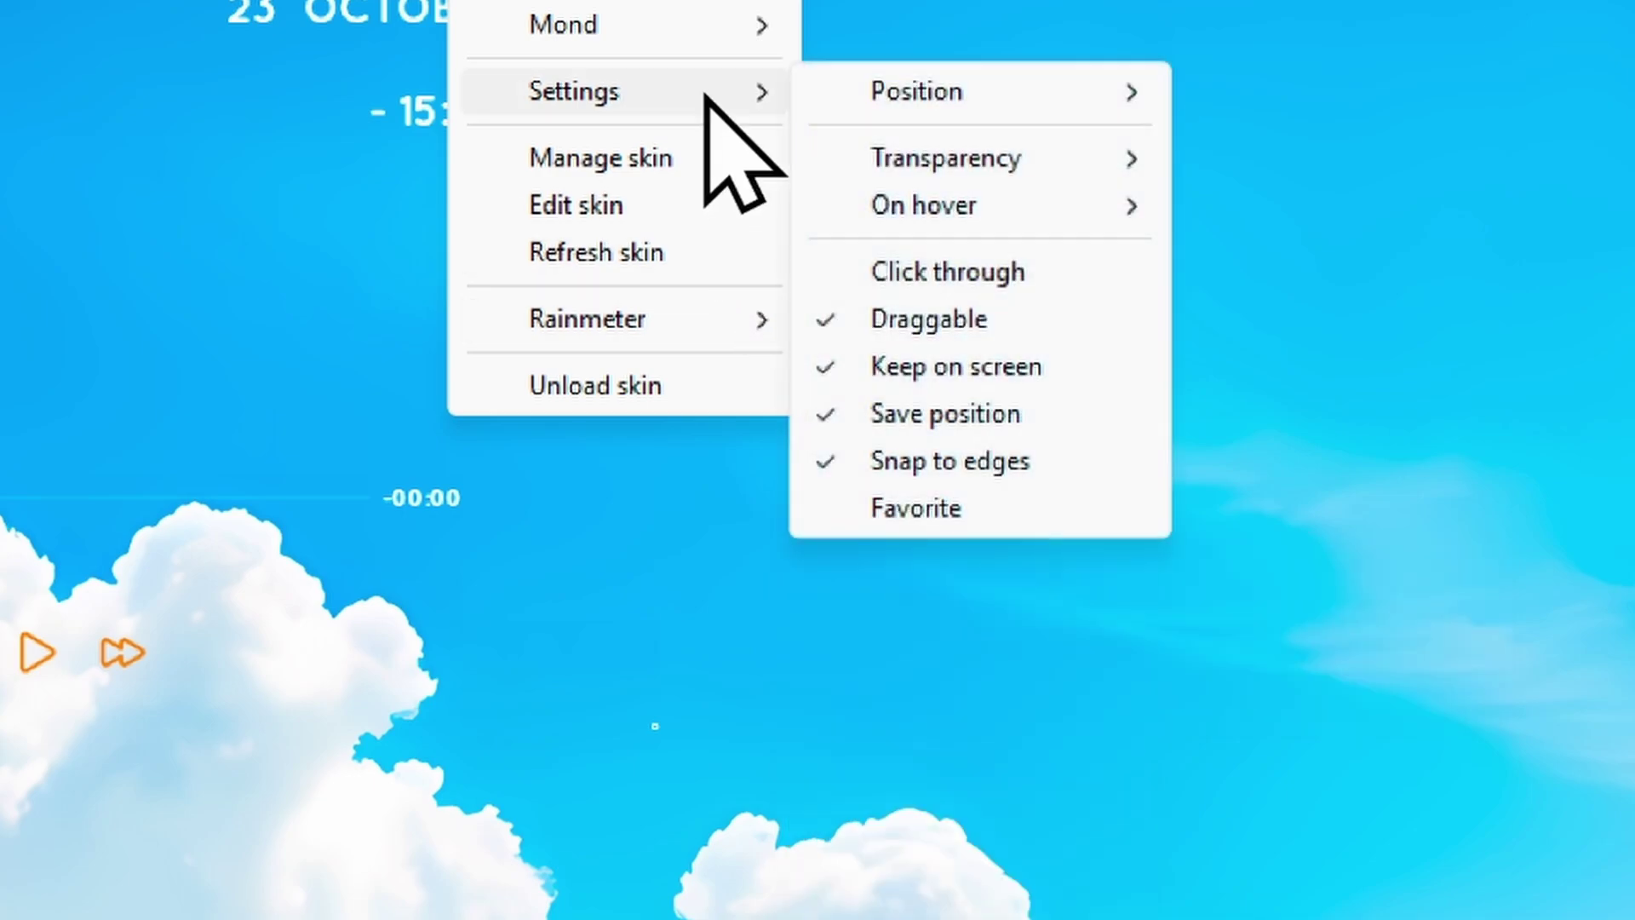
pyautogui.moveTo(1026, 106)
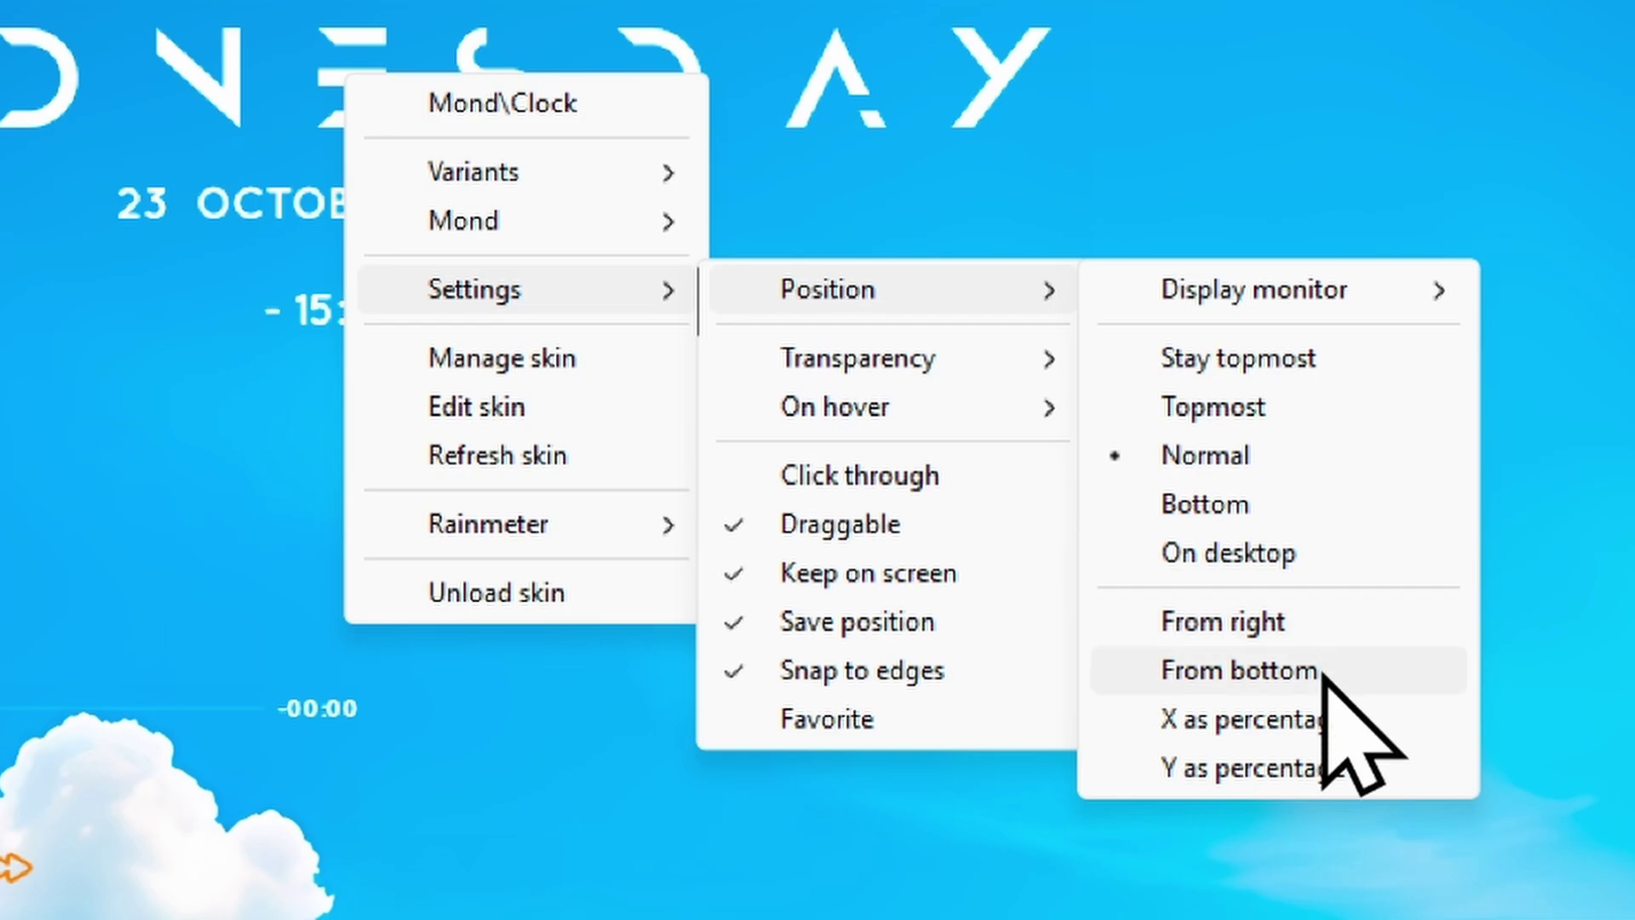
pyautogui.click(1310, 556)
pyautogui.rightClick(508, 81)
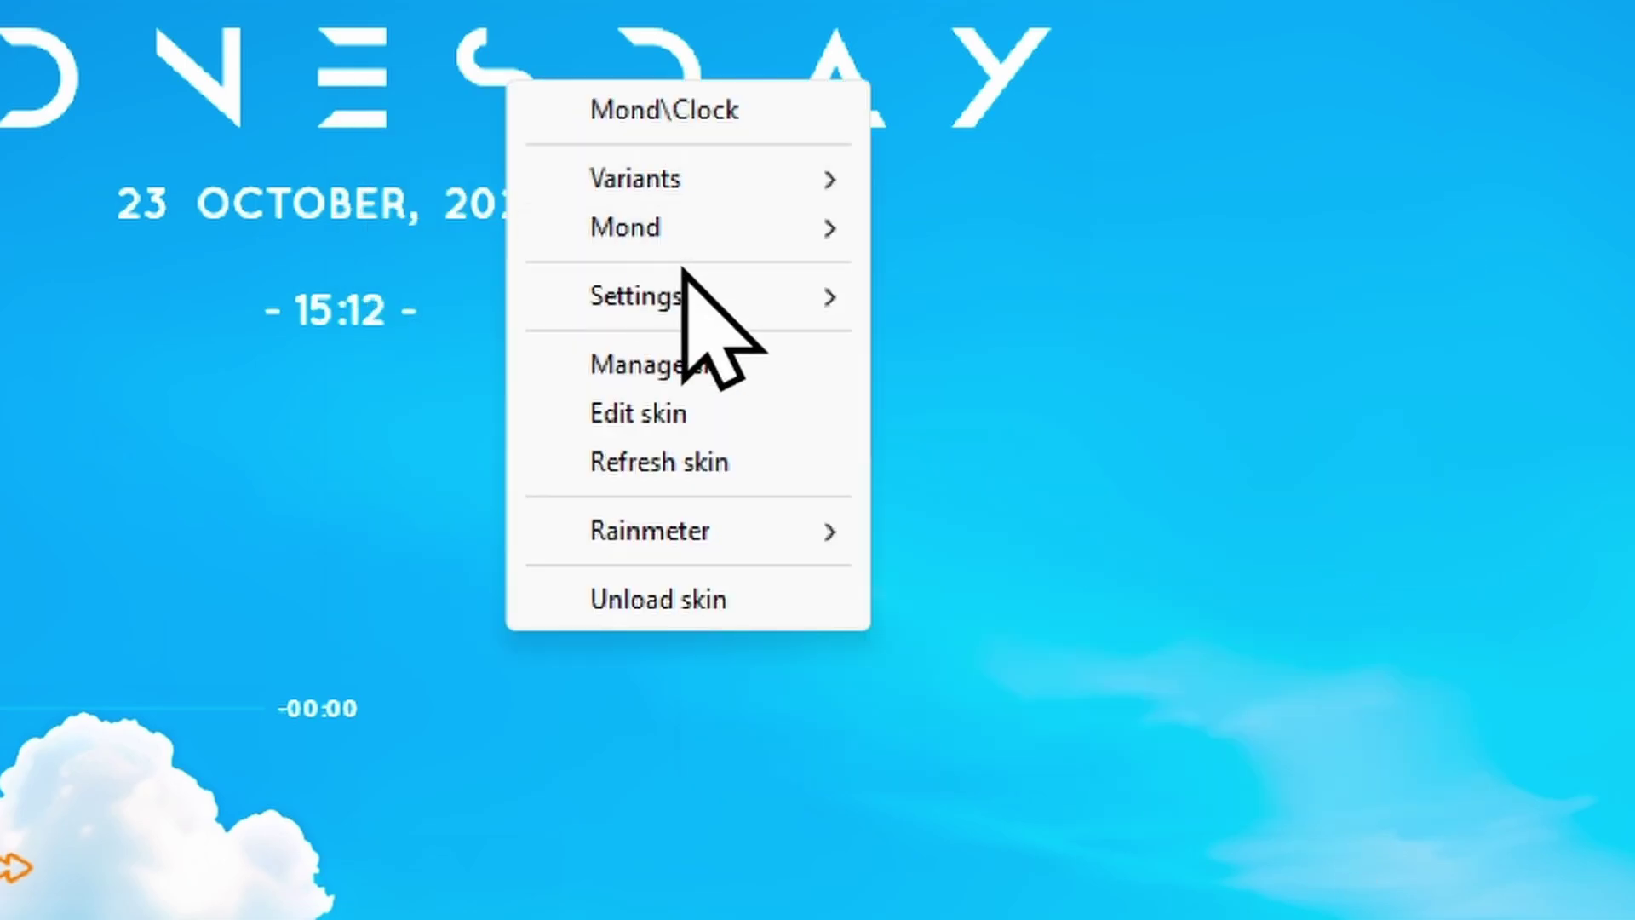
pyautogui.moveTo(686, 298)
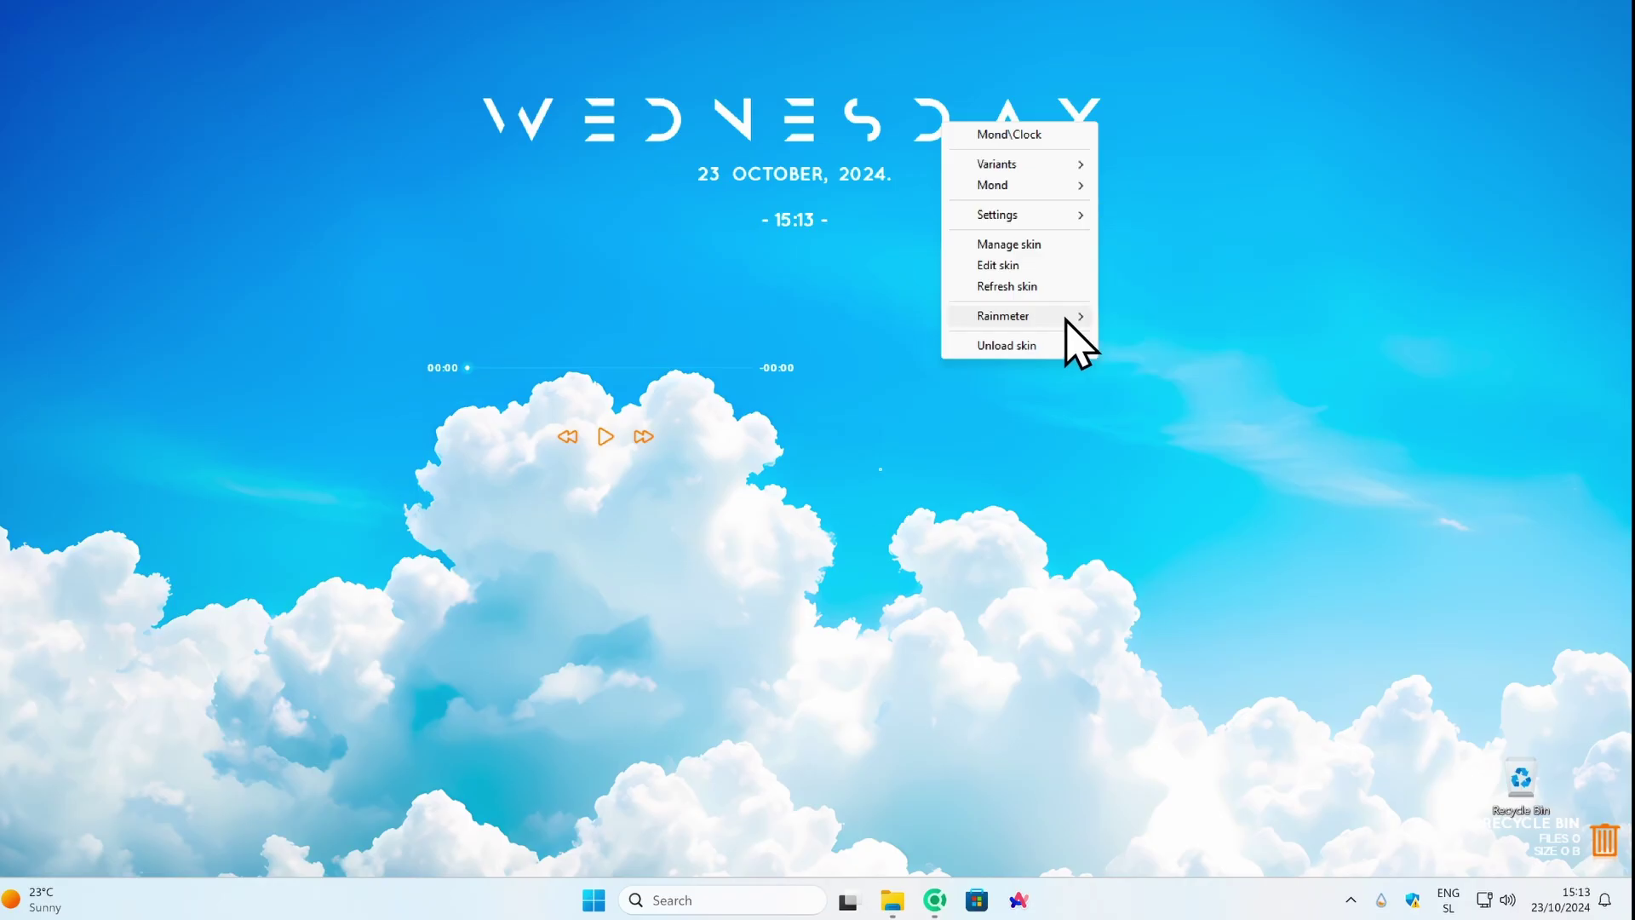
pyautogui.moveTo(987, 601)
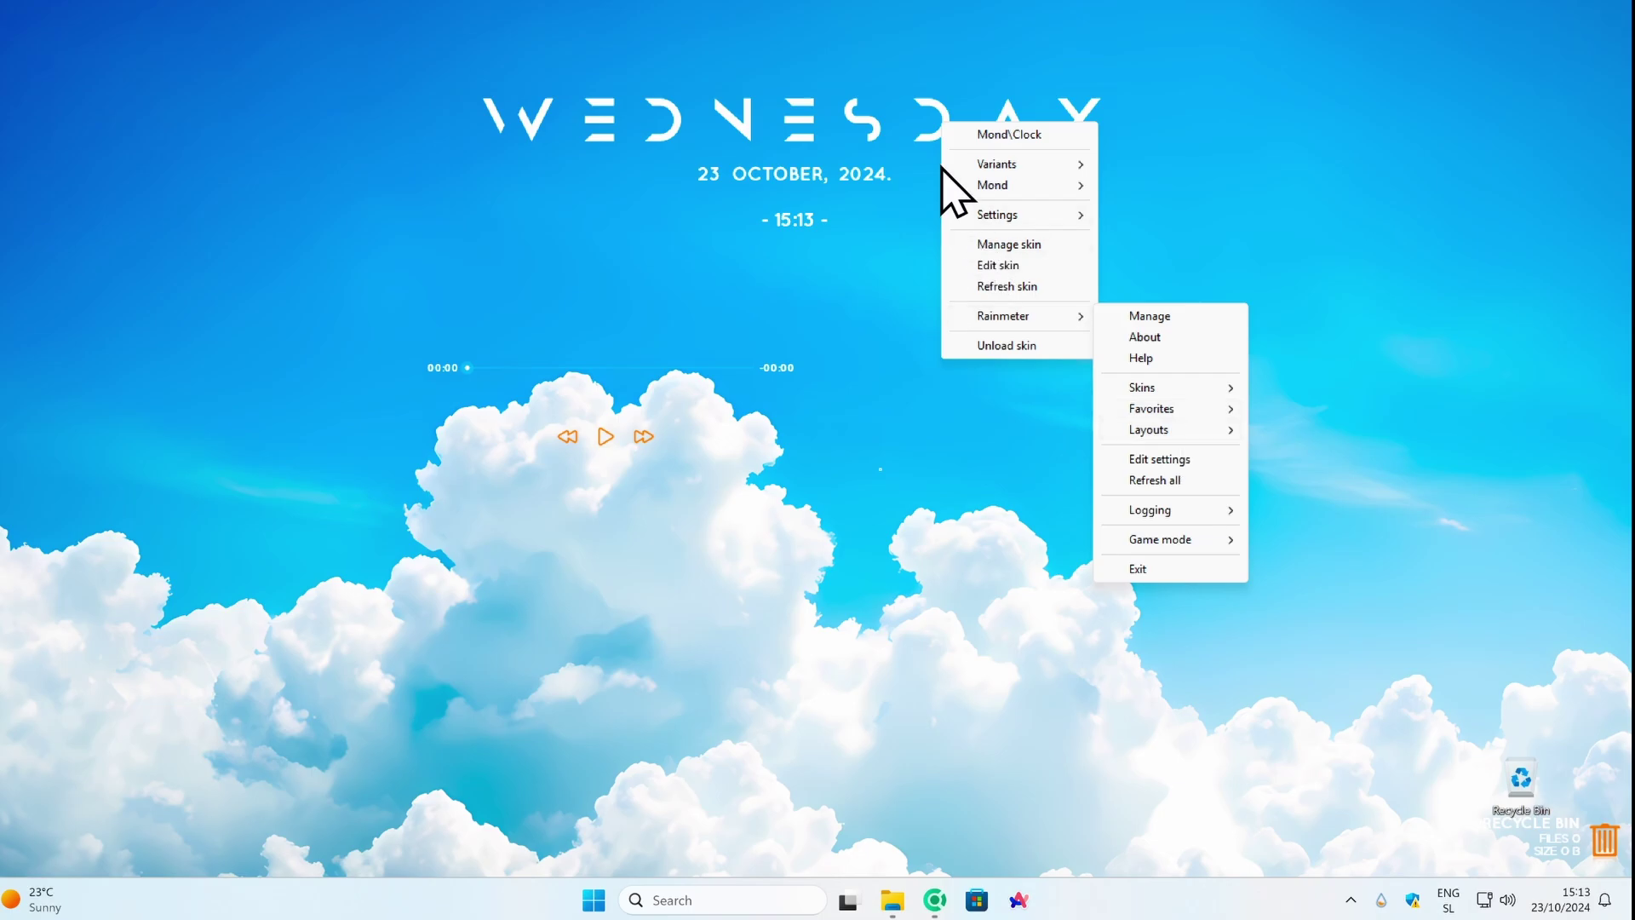
# Step: Unload the media-player and weather skins from the desktop
pyautogui.click(880, 147)
pyautogui.moveTo(876, 146)
pyautogui.mouseDown()
pyautogui.moveTo(898, 153)
pyautogui.moveTo(877, 146)
pyautogui.moveTo(882, 128)
pyautogui.mouseUp()
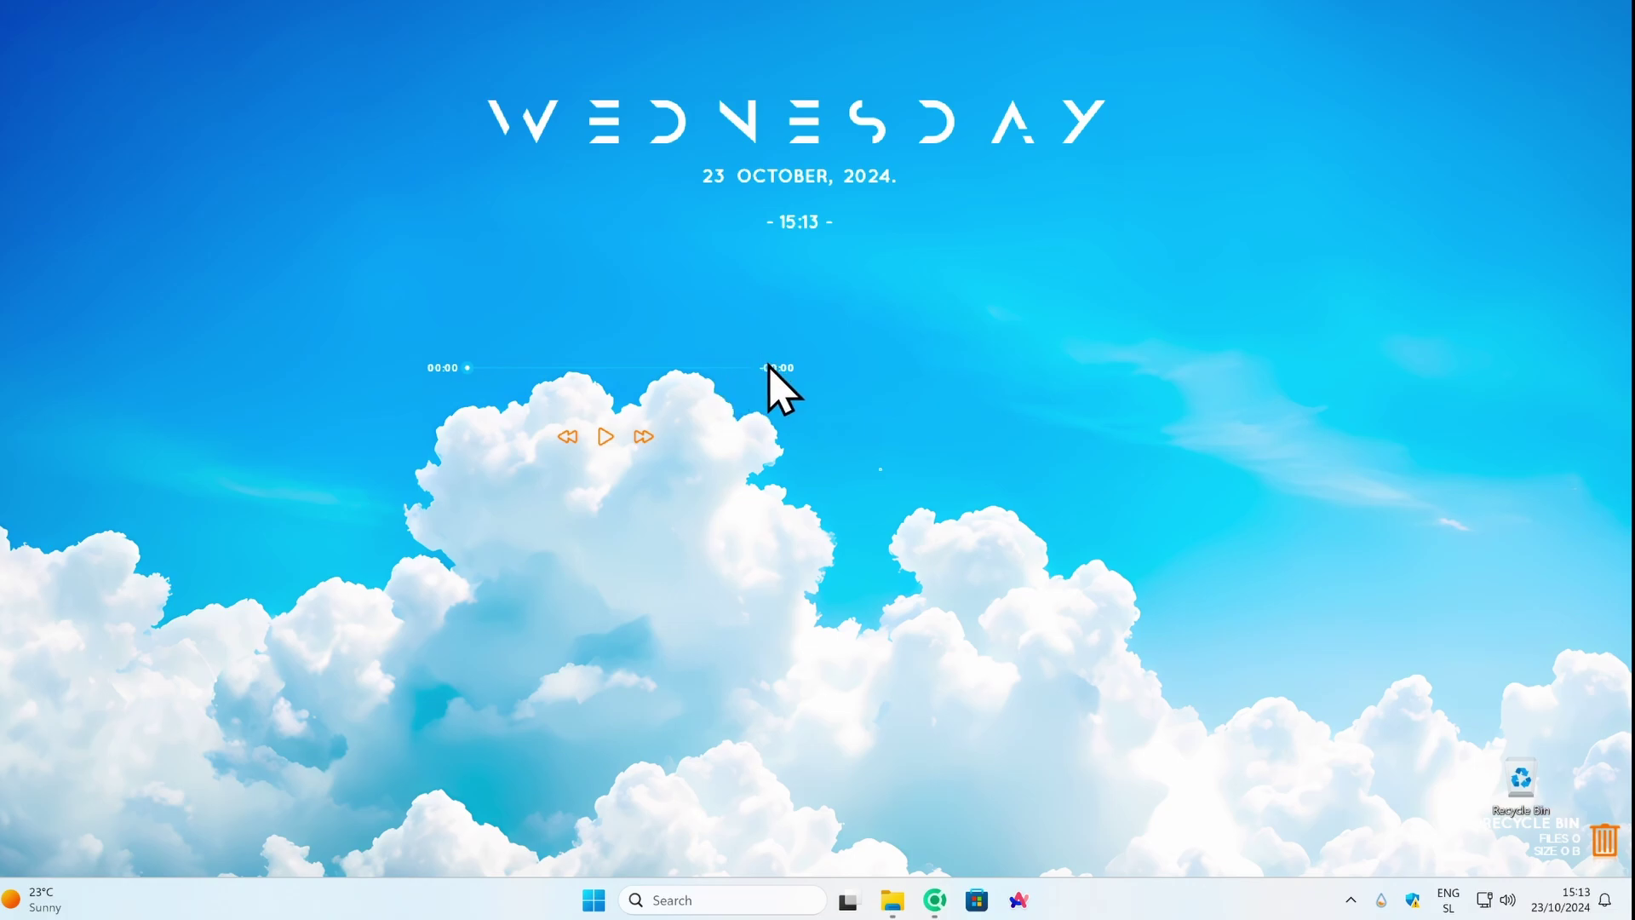
pyautogui.moveTo(769, 365); pyautogui.dragTo(862, 286)
pyautogui.rightClick(872, 287)
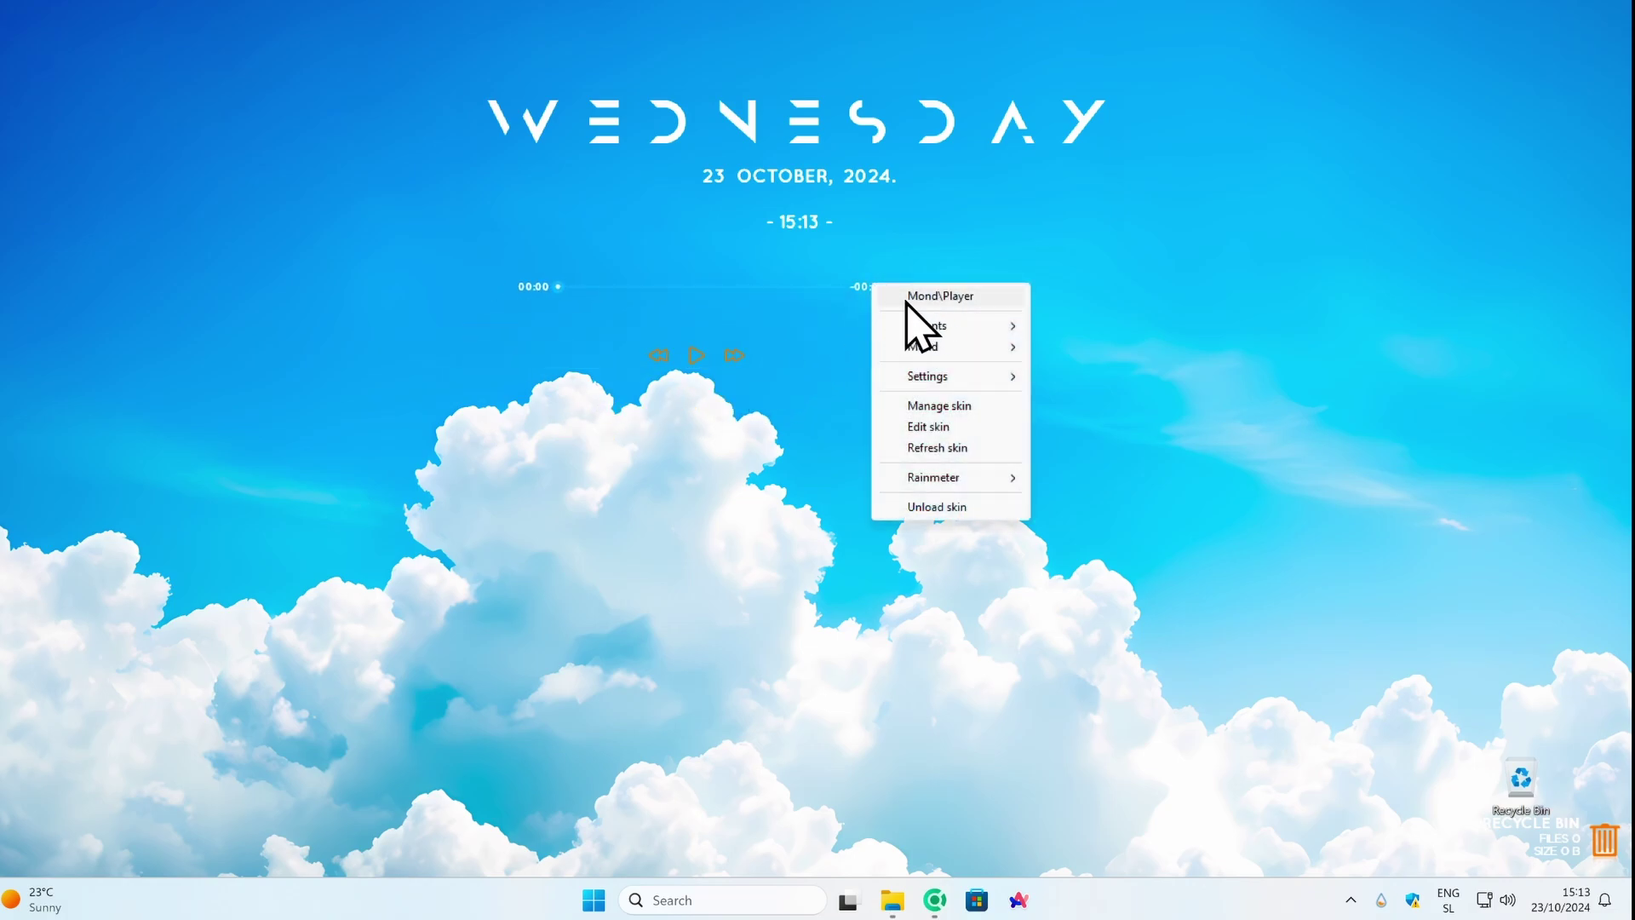
pyautogui.click(937, 506)
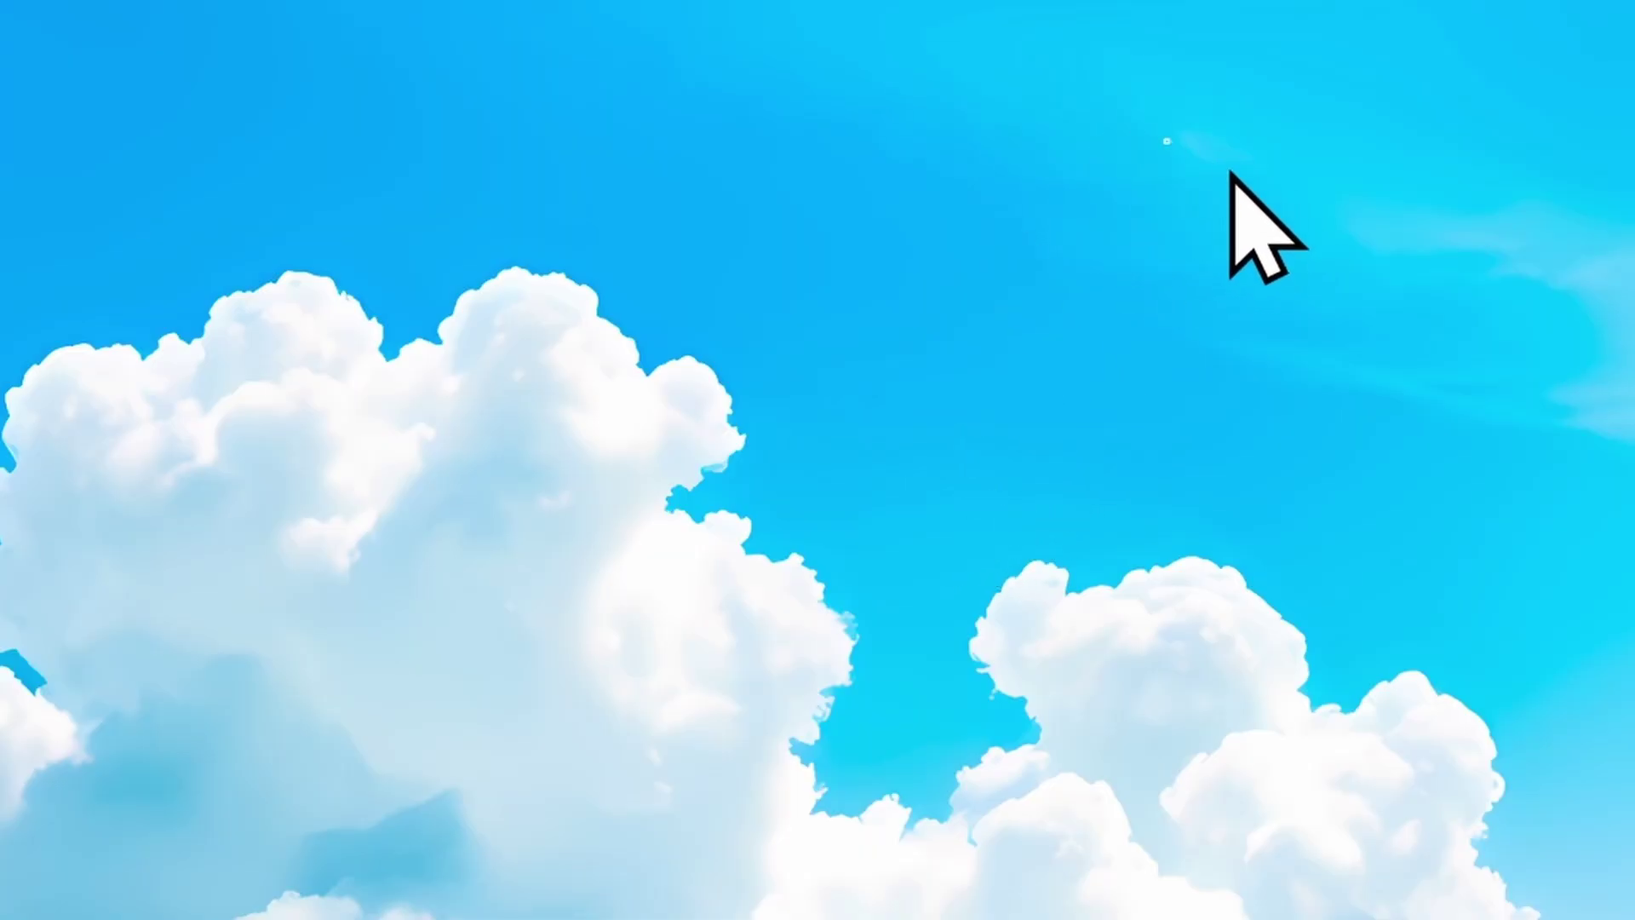
pyautogui.rightClick(1168, 142)
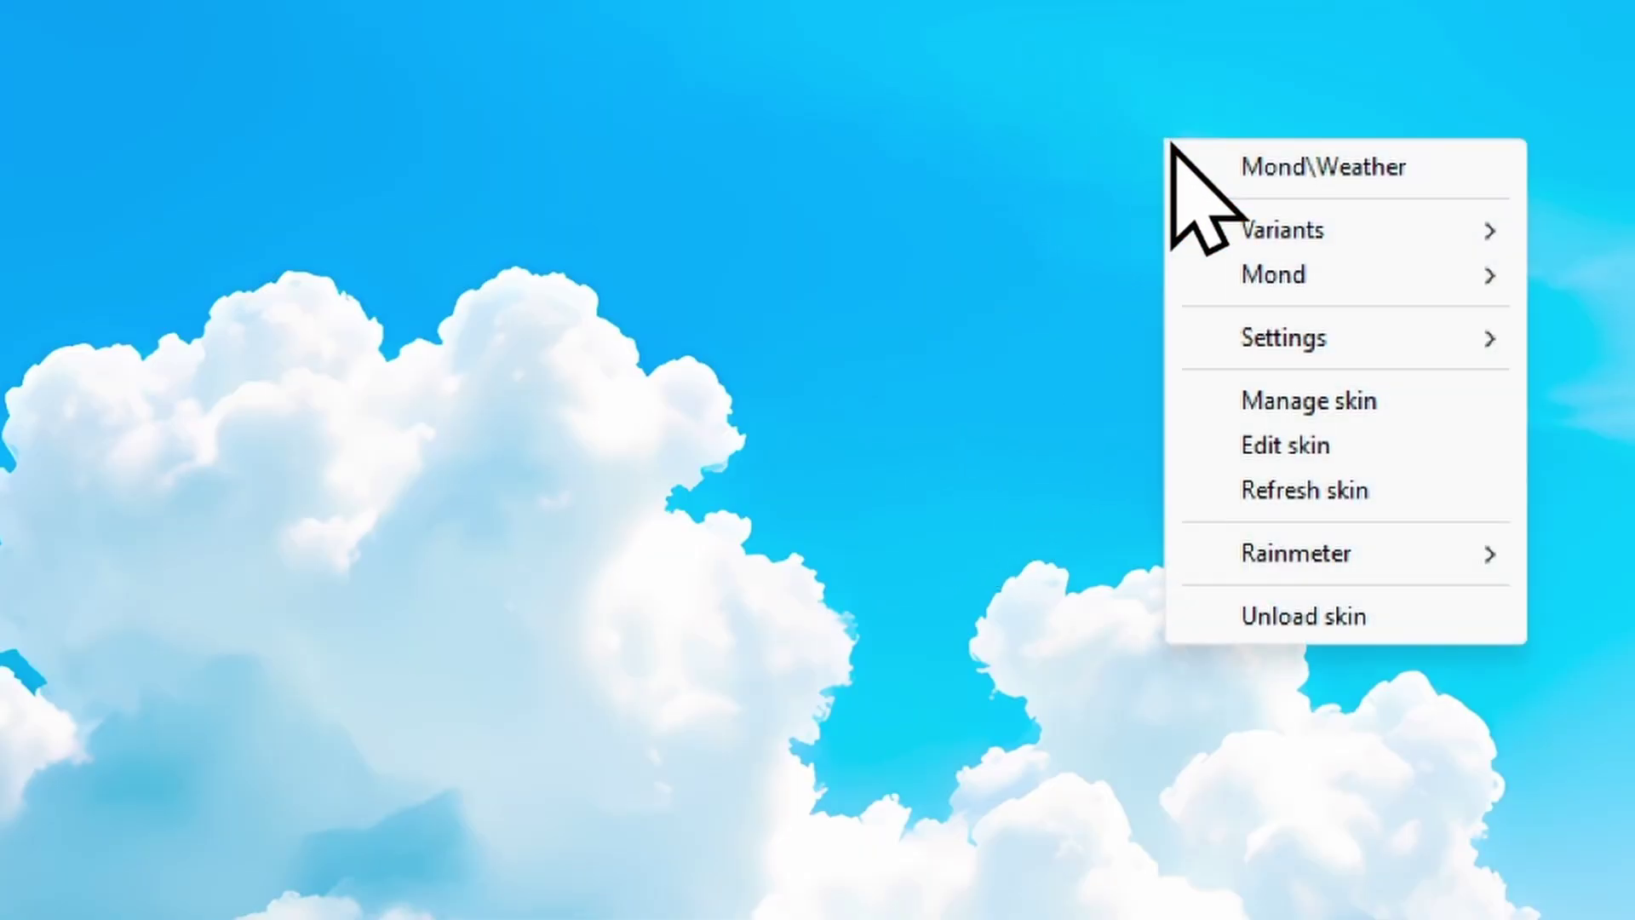
pyautogui.click(1329, 620)
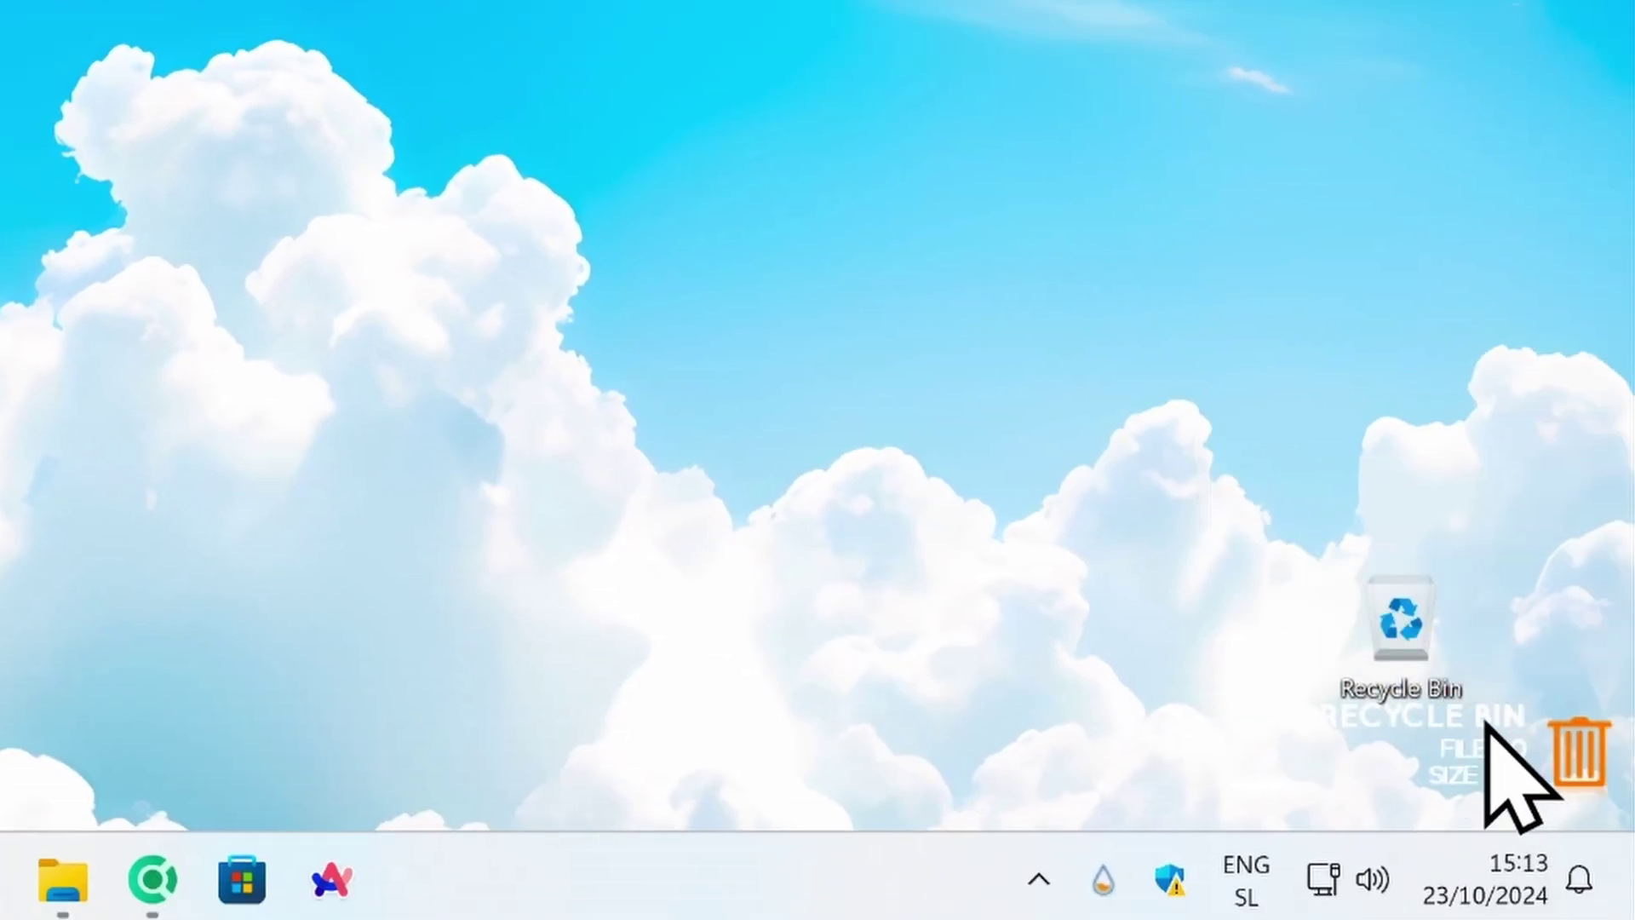
# Step: Unload the recycle-bin skin and open the clock's Clock.ini in Manage Rainmeter
pyautogui.moveTo(1496, 766); pyautogui.dragTo(839, 124)
pyautogui.rightClick(807, 136)
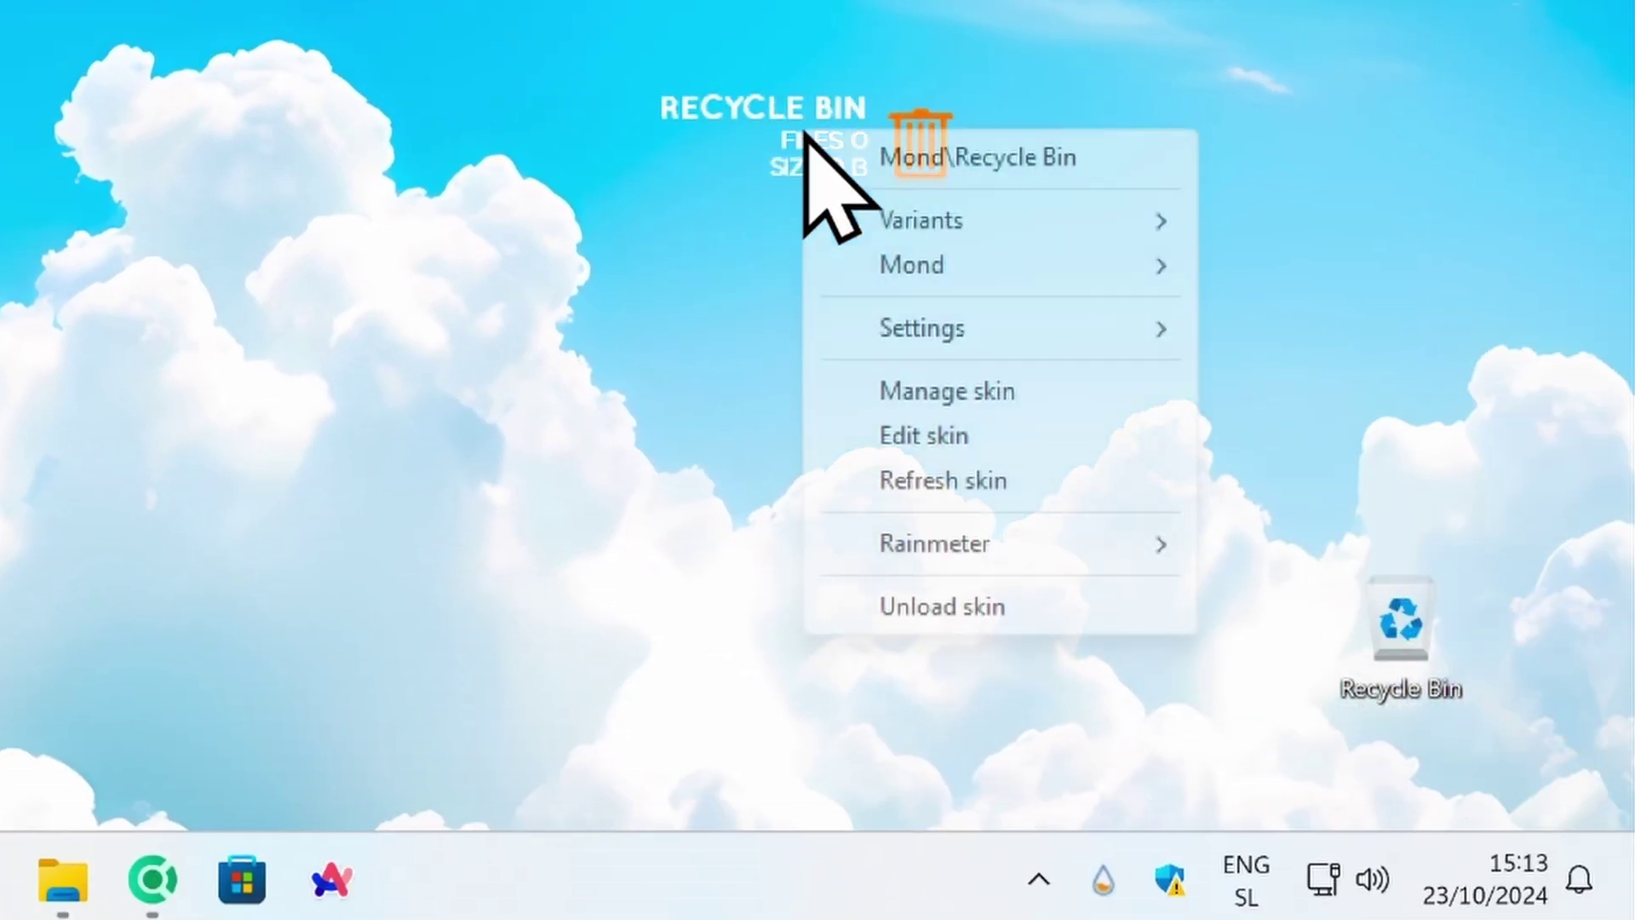
pyautogui.click(928, 601)
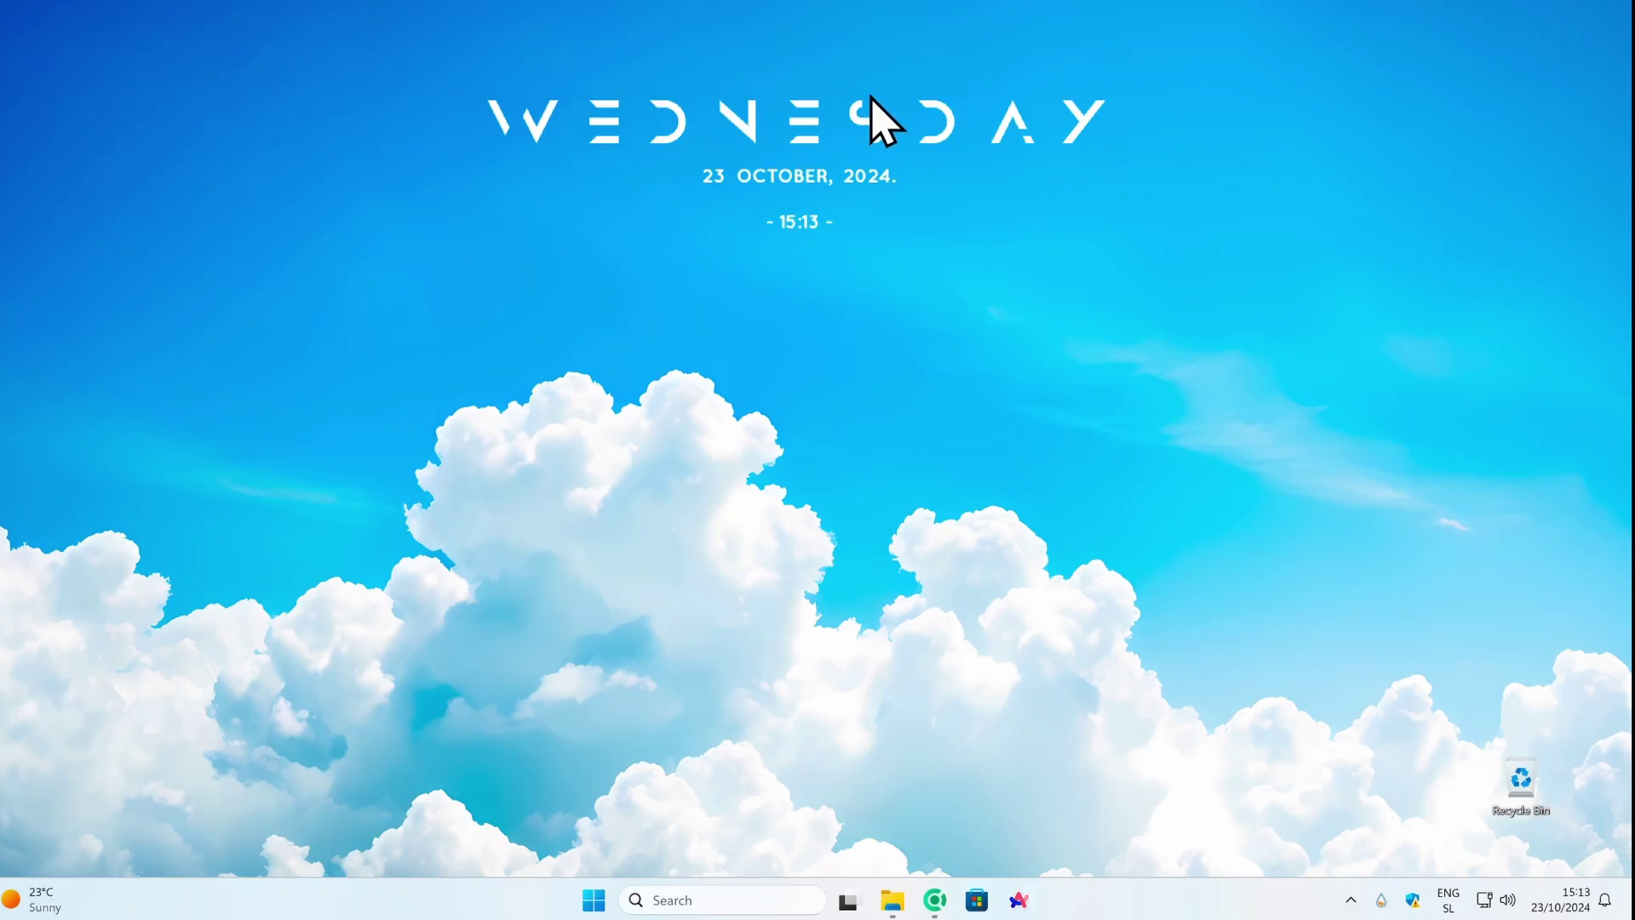
pyautogui.rightClick(811, 104)
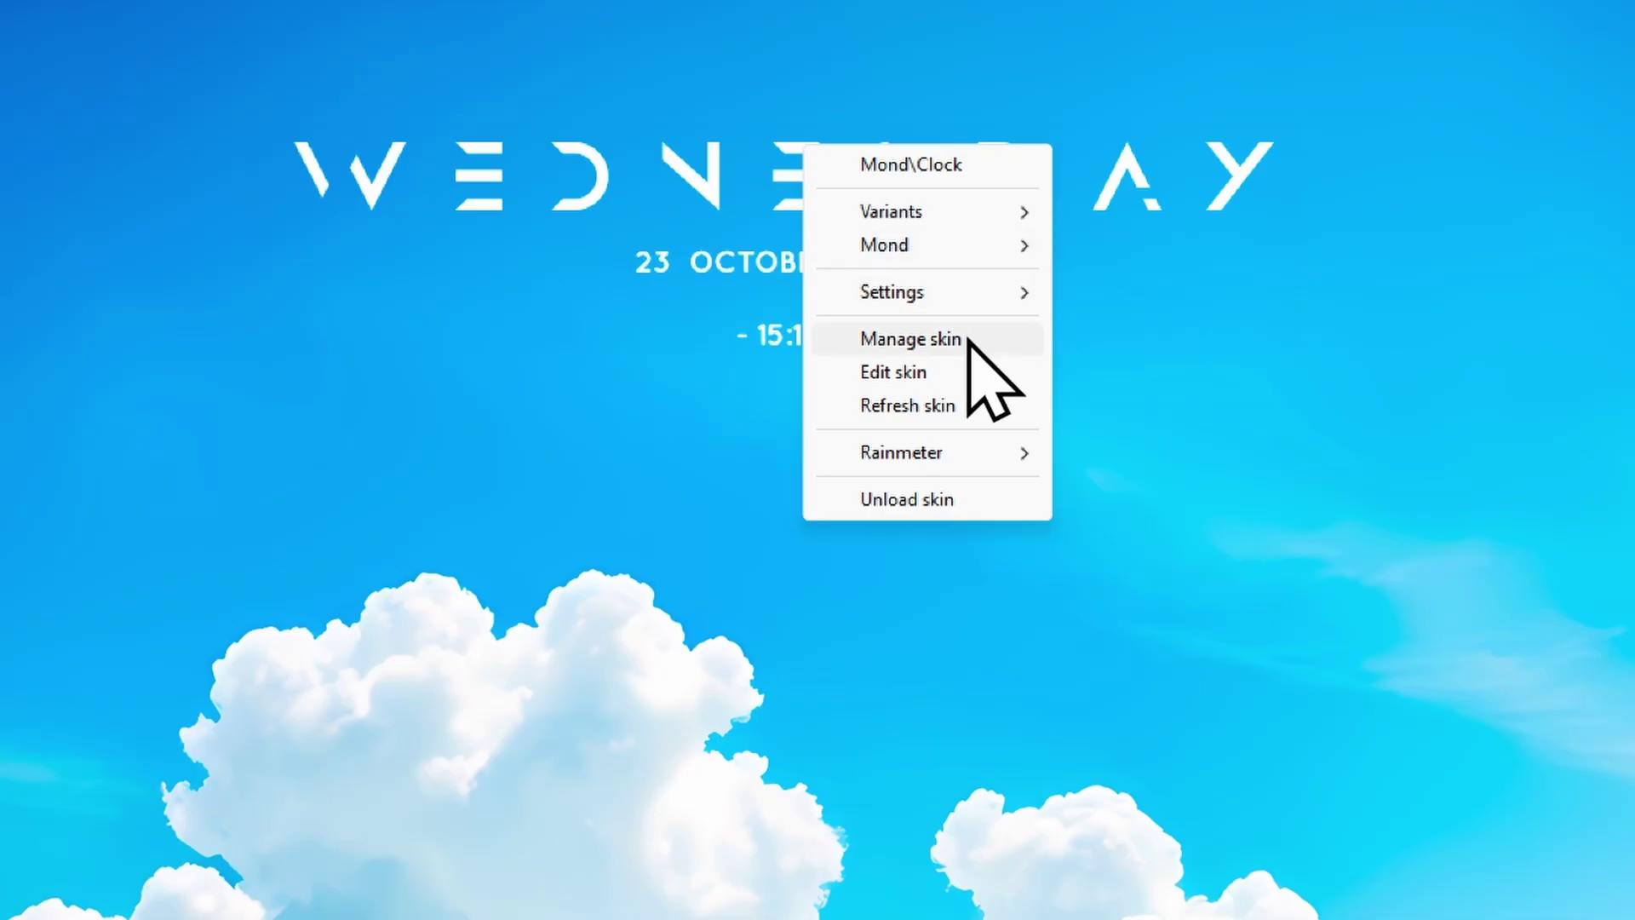
pyautogui.click(969, 341)
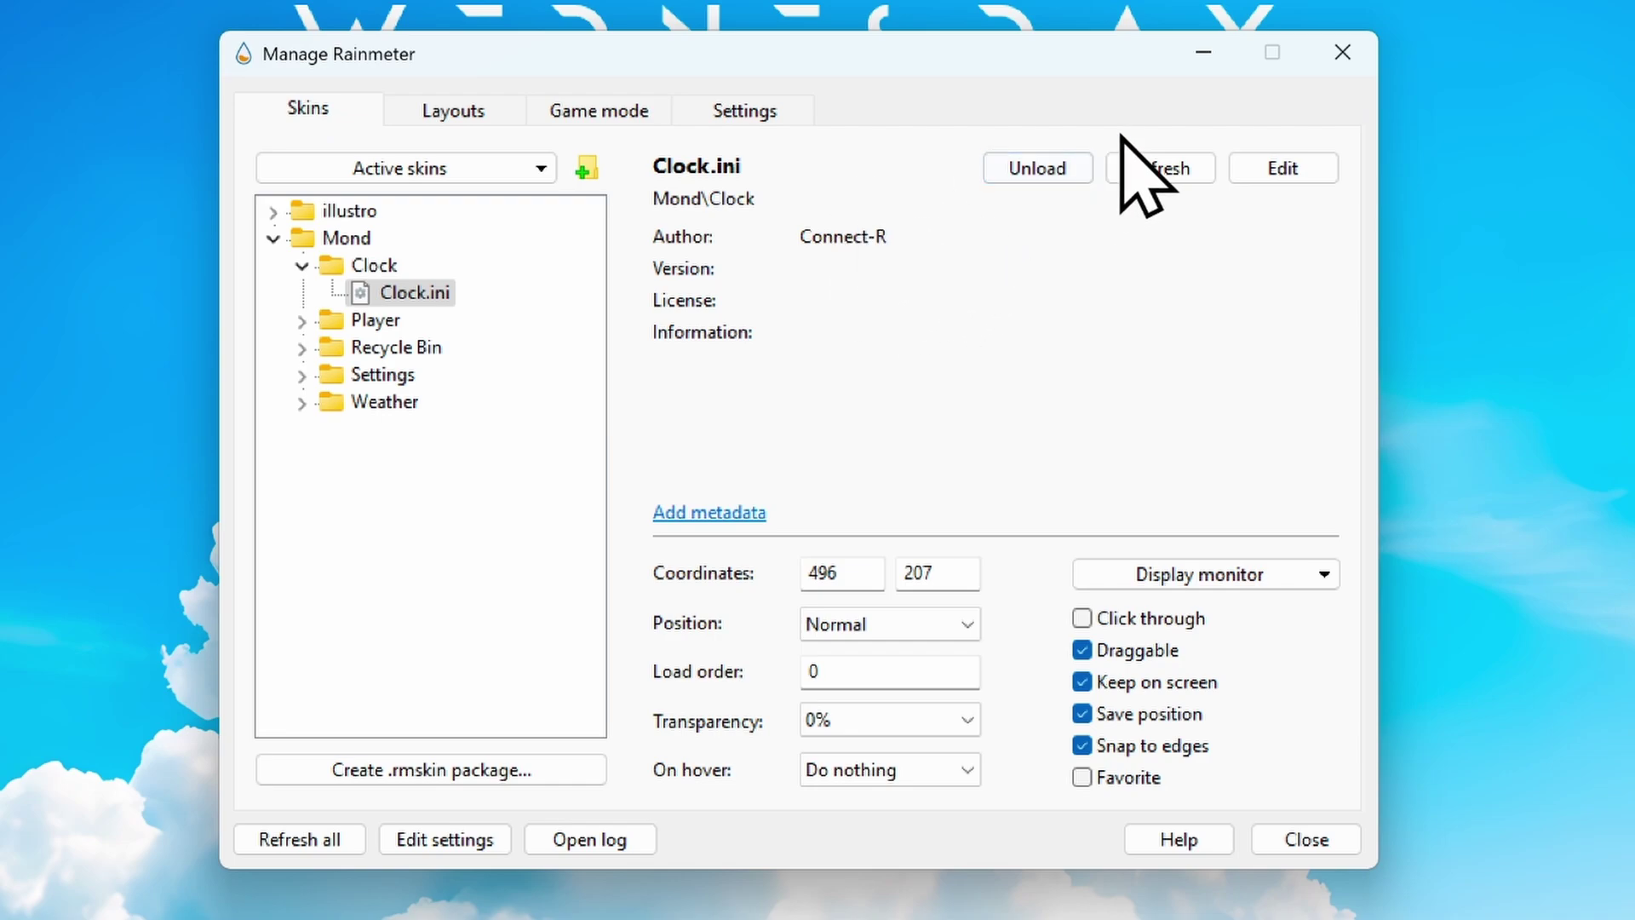
# Step: Open Clock.ini in Notepad and change Scale from 1.06 to 1.35
pyautogui.click(1299, 170)
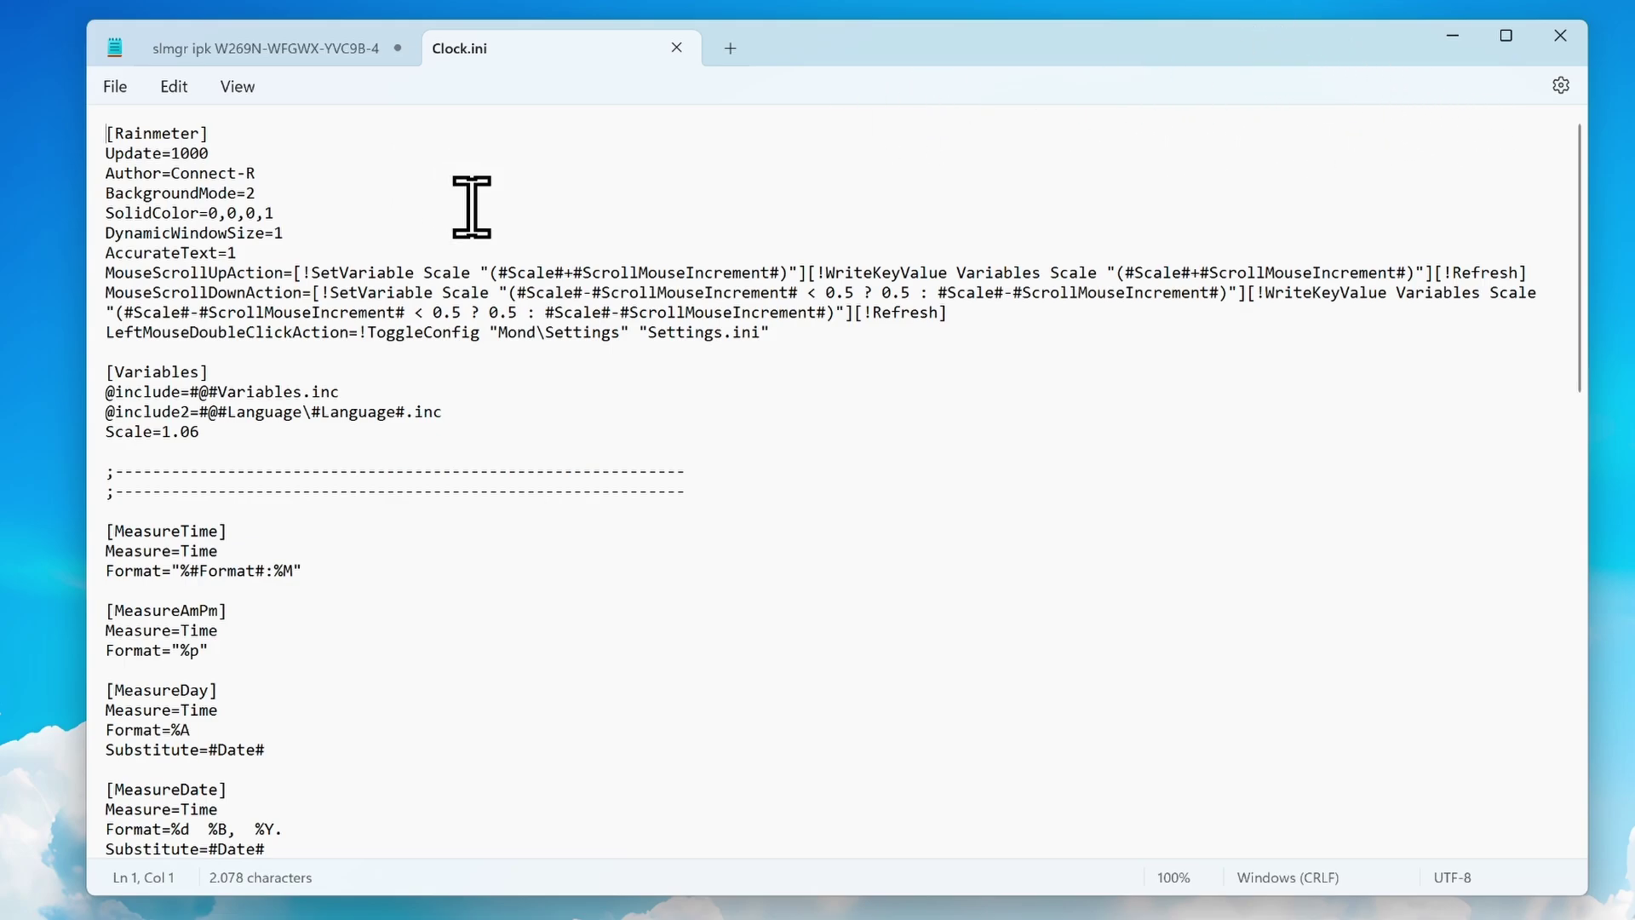
pyautogui.moveTo(937, 81); pyautogui.dragTo(853, 111)
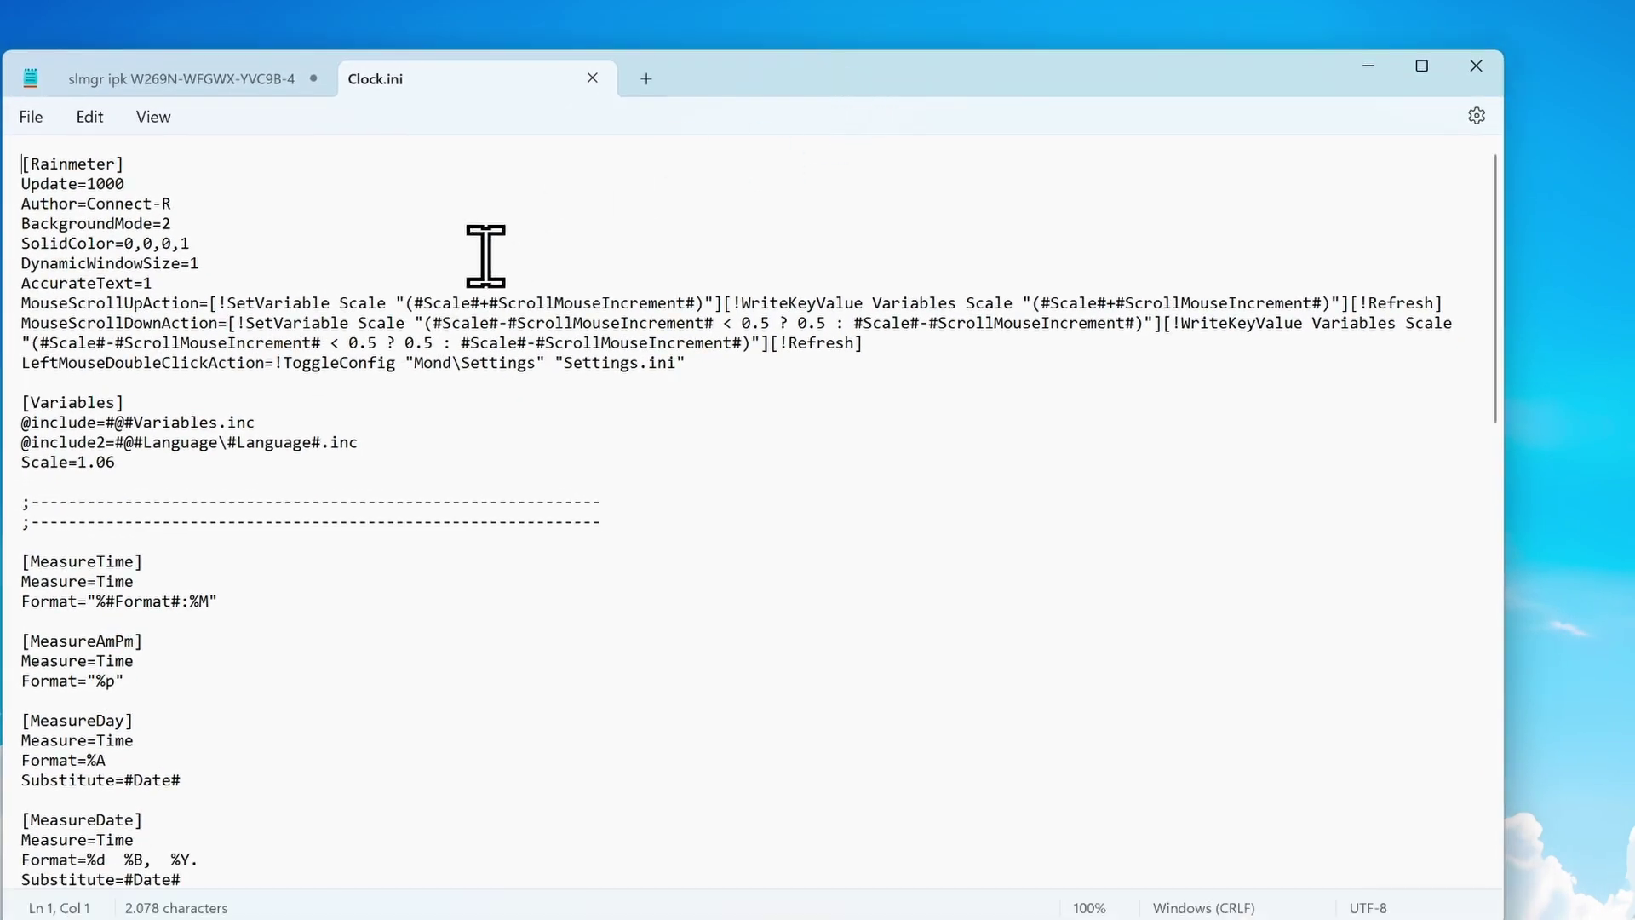
pyautogui.scroll(-5, 379, 341)
pyautogui.scroll(3, 165, 341)
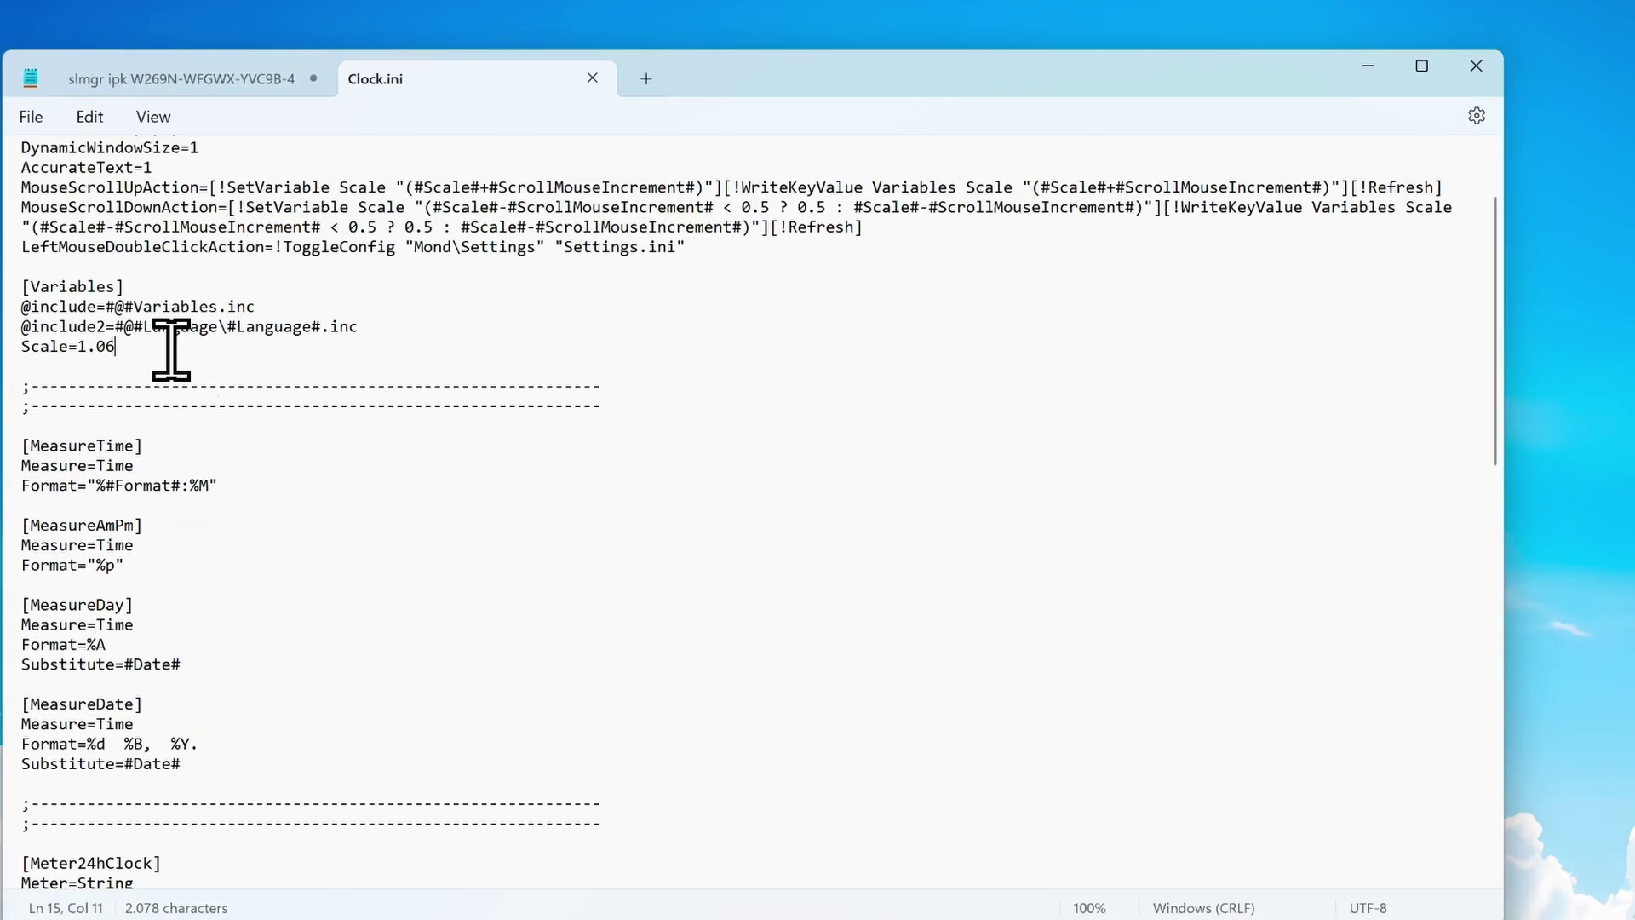
pyautogui.moveTo(171, 349); pyautogui.dragTo(96, 356)
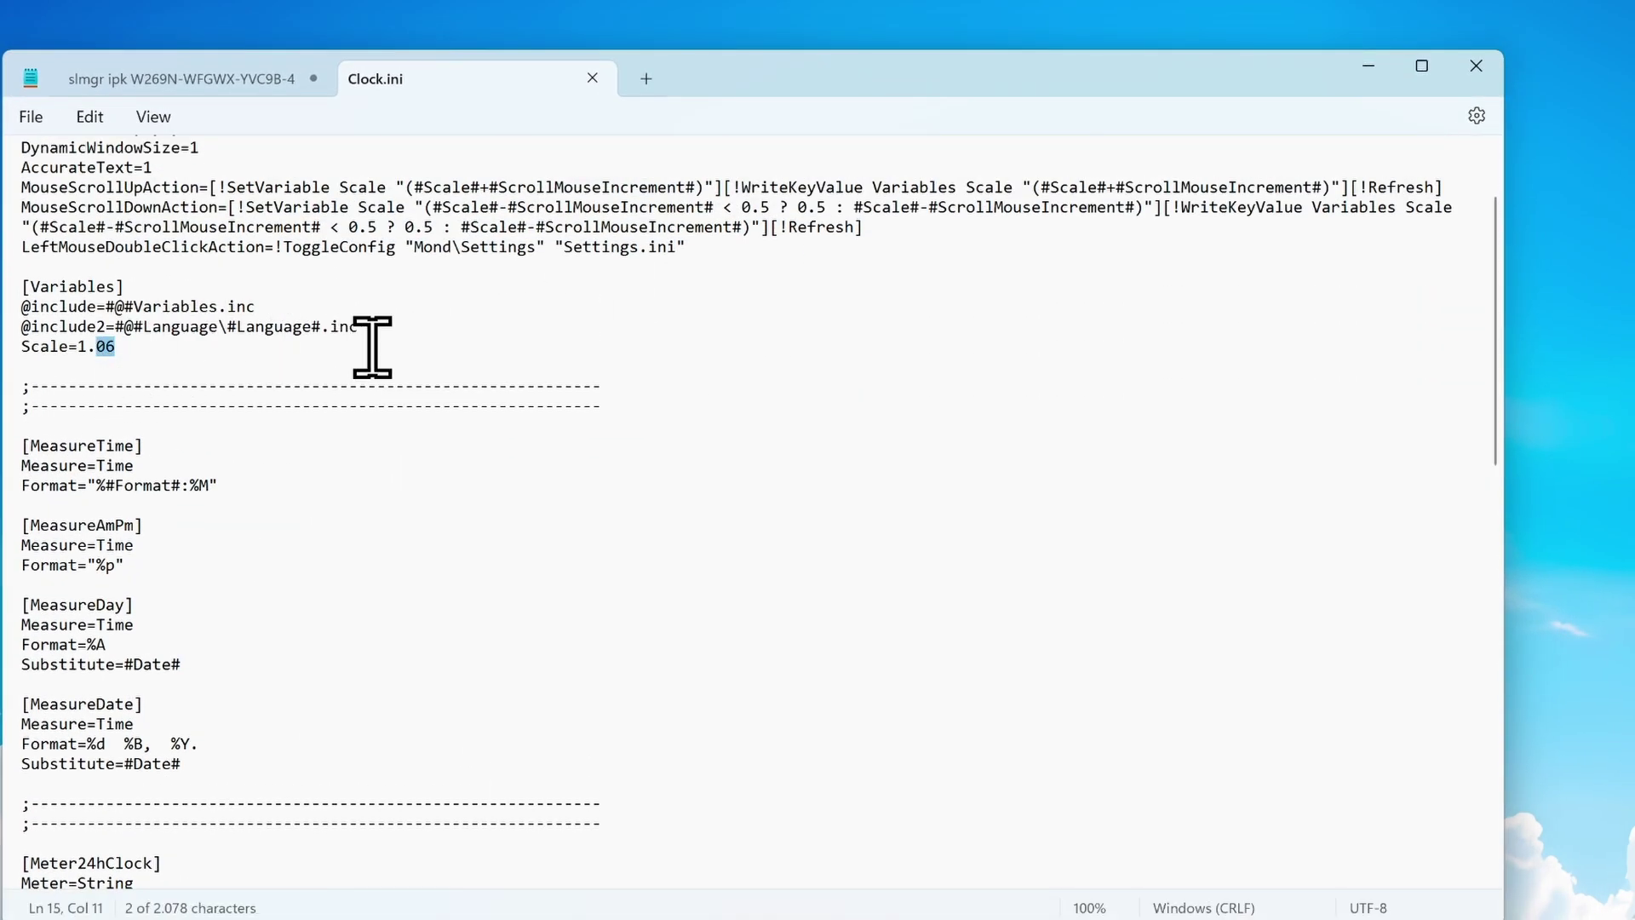
pyautogui.write('35')
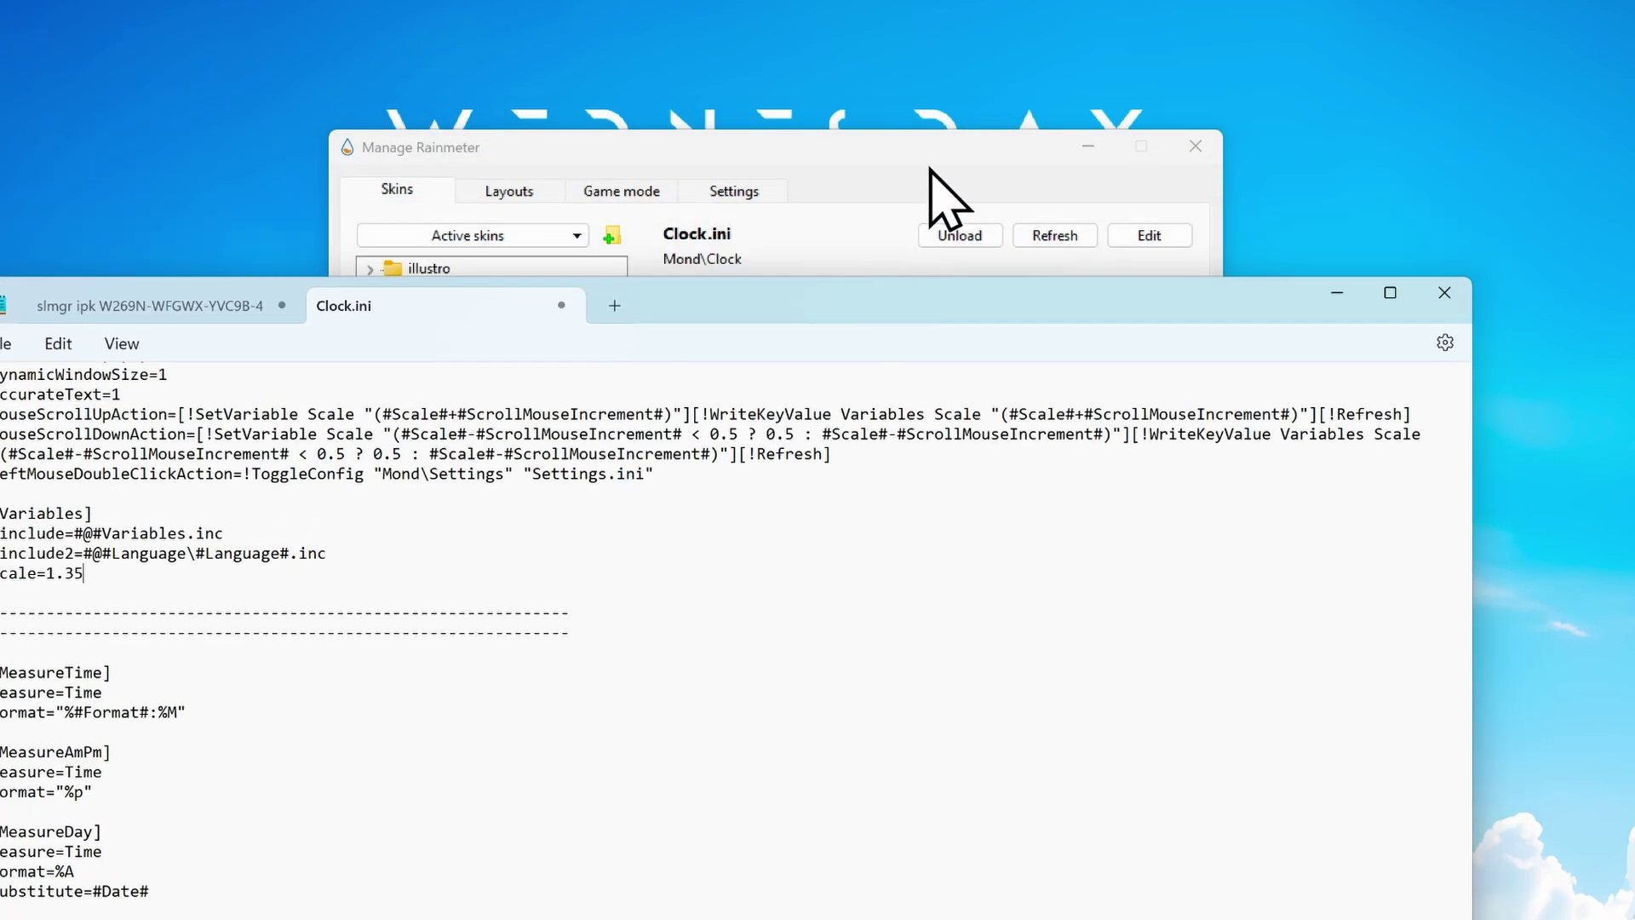
# Step: Save Clock.ini and refresh the clock skin so it appears larger
pyautogui.click(970, 230)
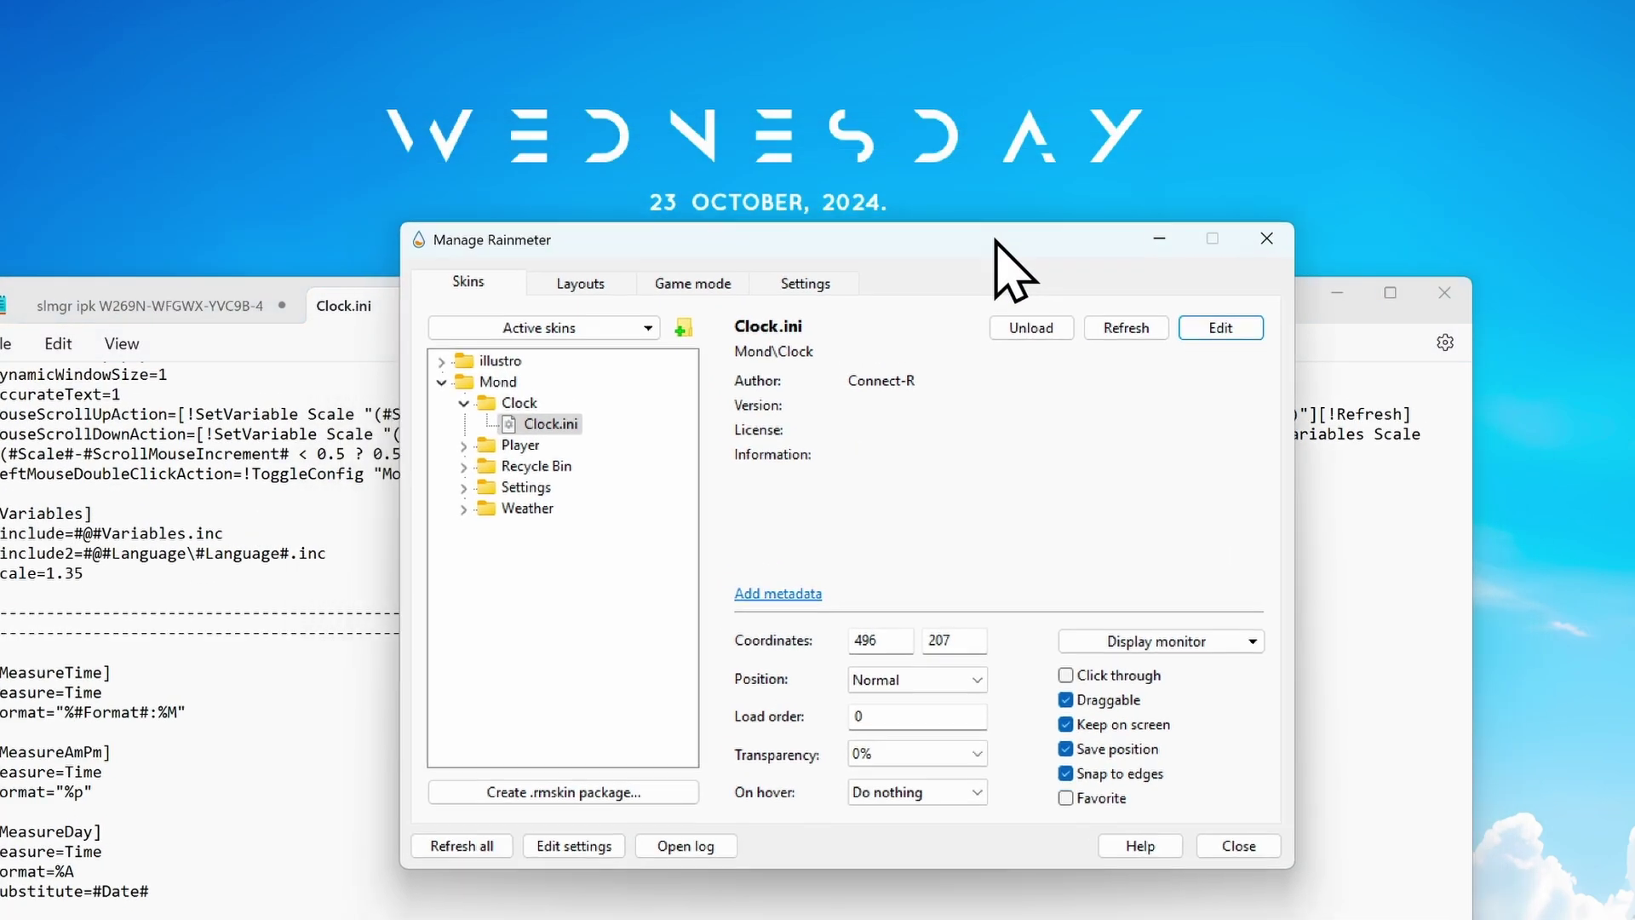
pyautogui.click(538, 282)
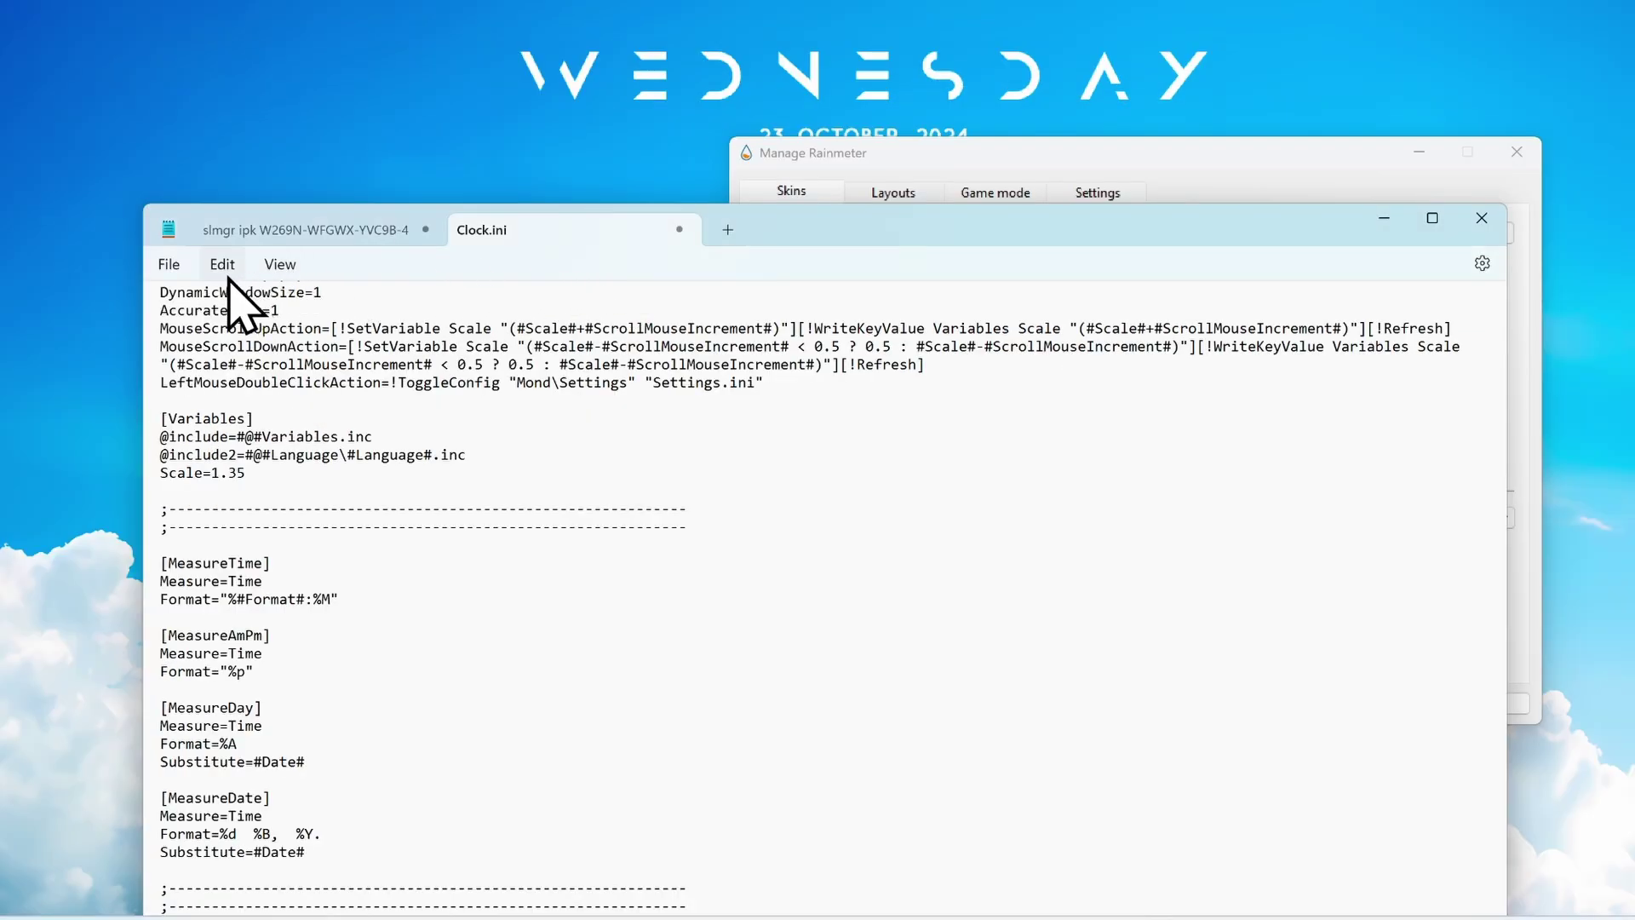
pyautogui.click(180, 269)
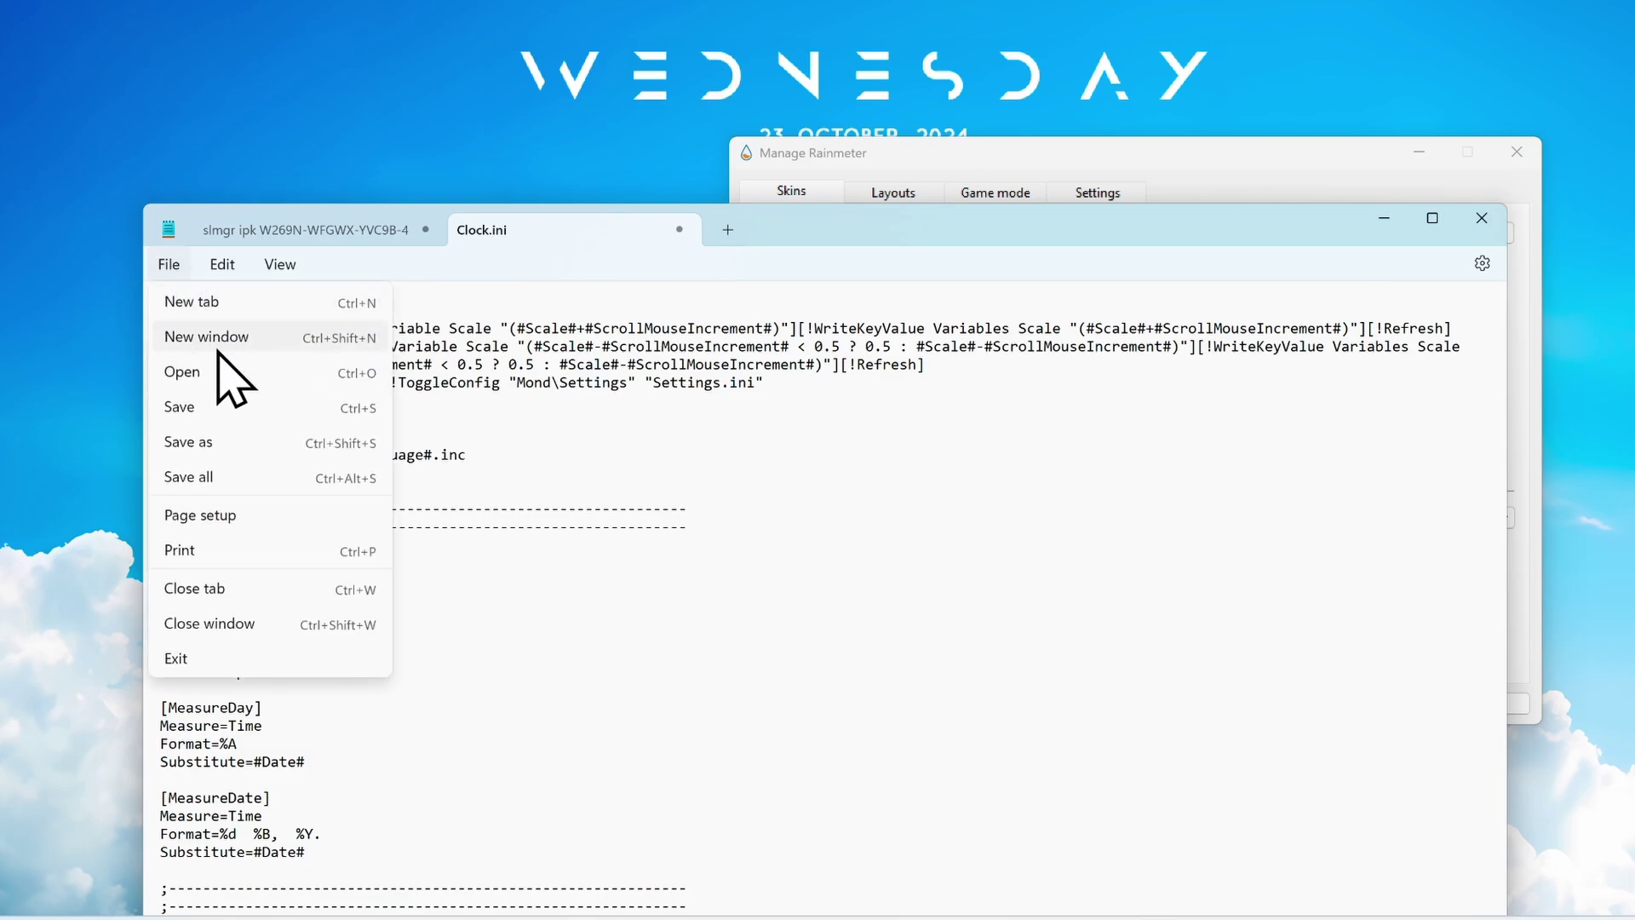
pyautogui.click(231, 403)
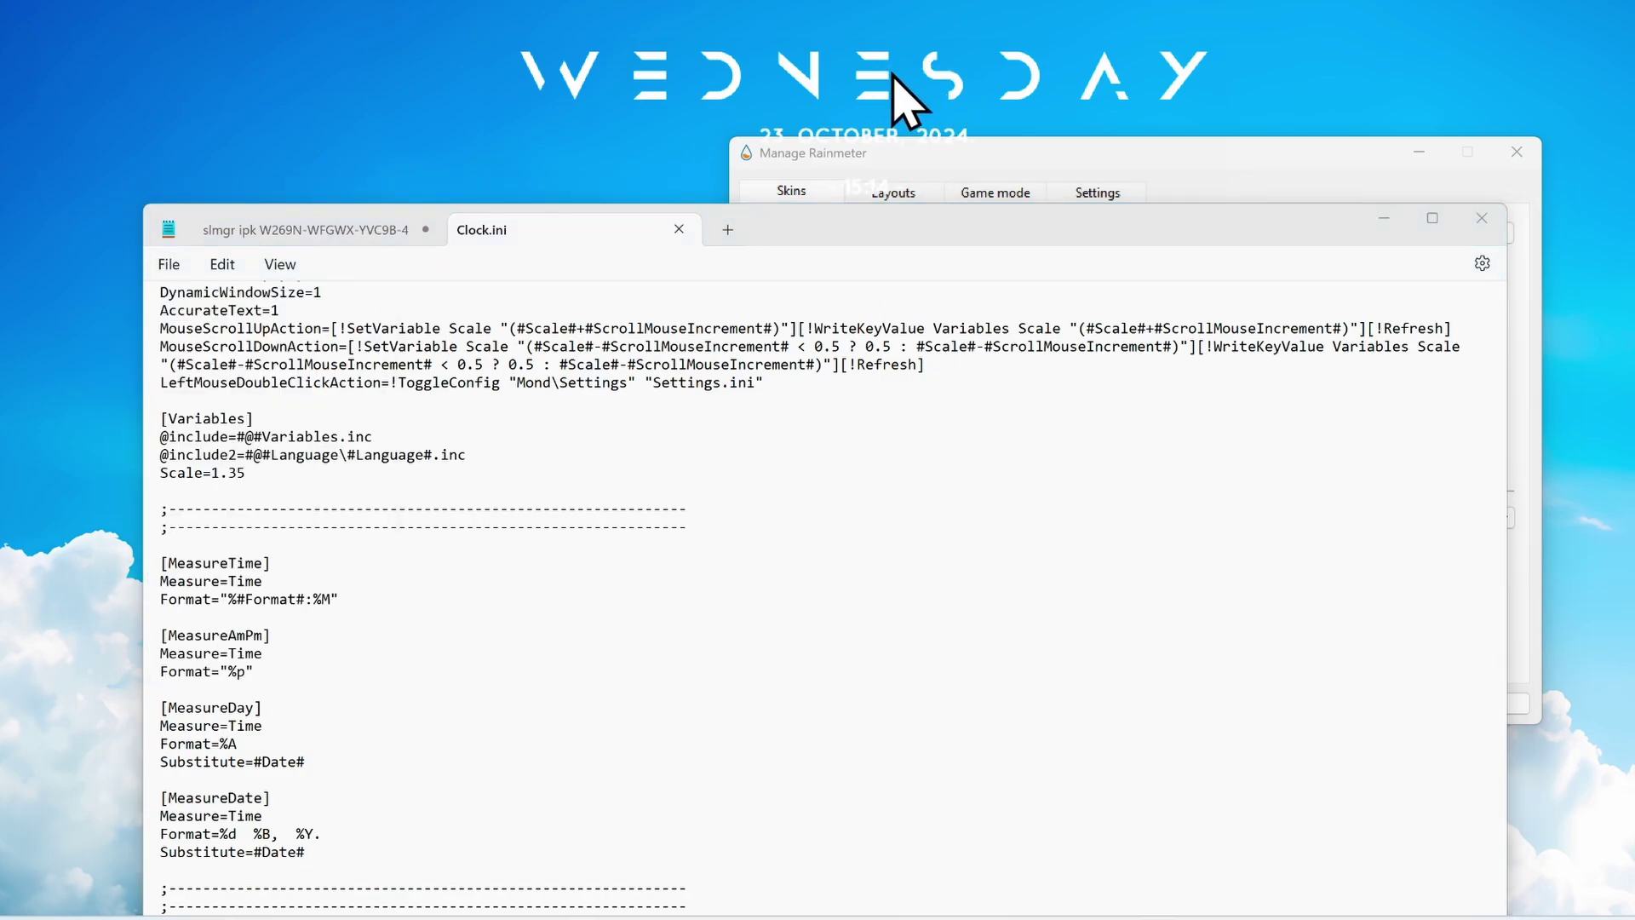
pyautogui.rightClick(811, 73)
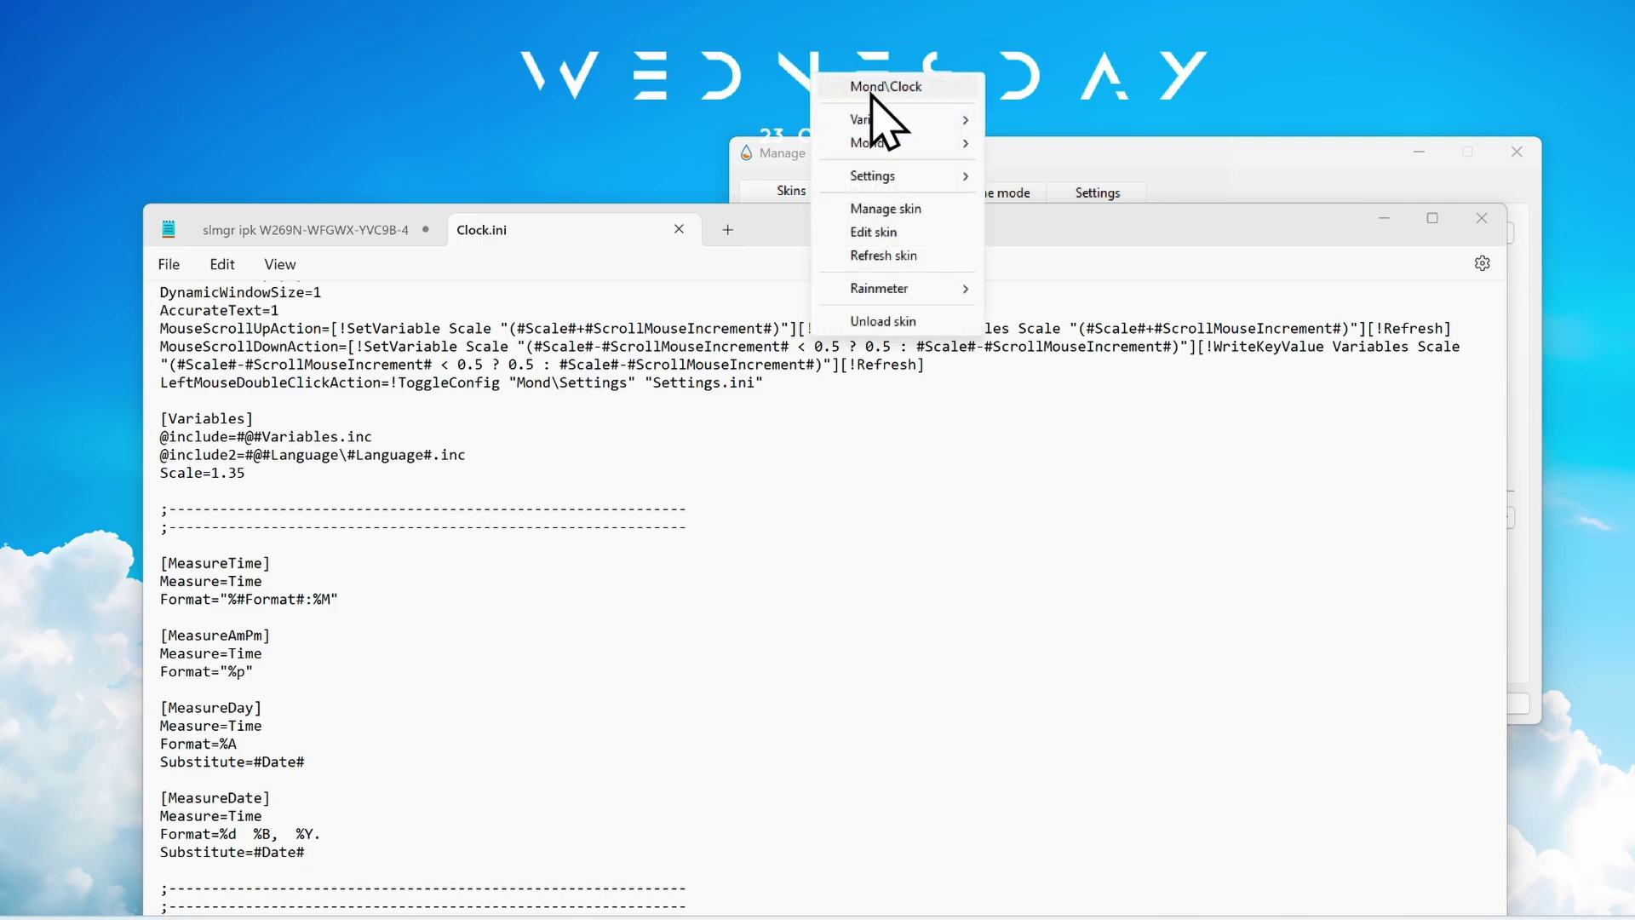
pyautogui.click(911, 256)
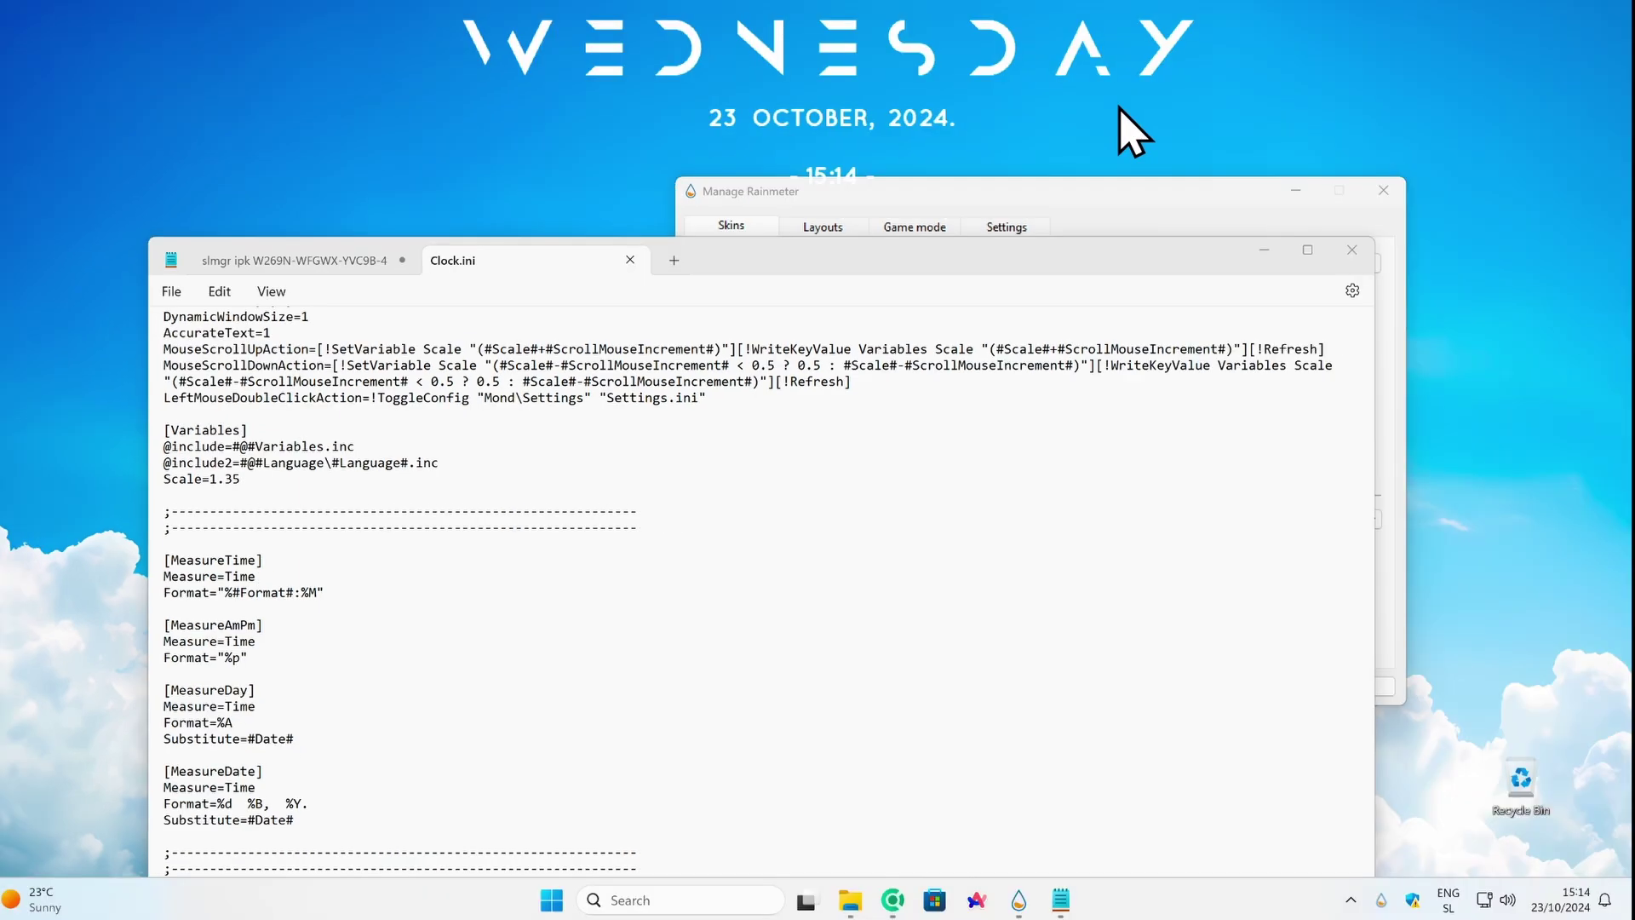
# Step: Remove the [Meter24hClock] and [Meter12hClock] sections from Clock.ini
pyautogui.moveTo(1155, 259); pyautogui.dragTo(1198, 260)
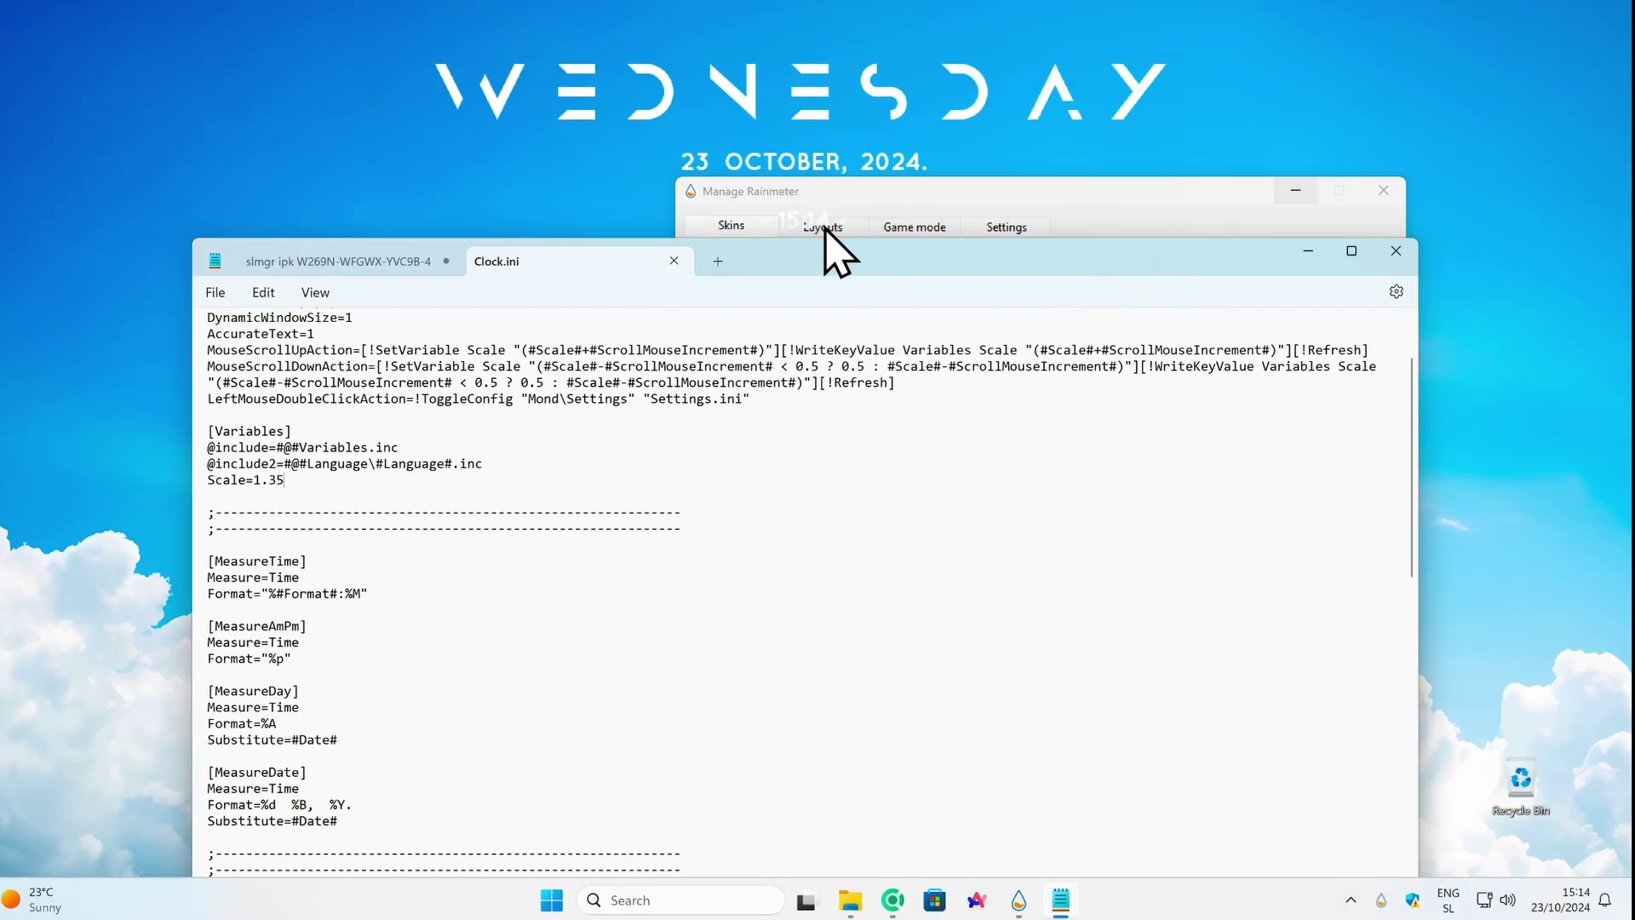
pyautogui.scroll(-3, 724, 442)
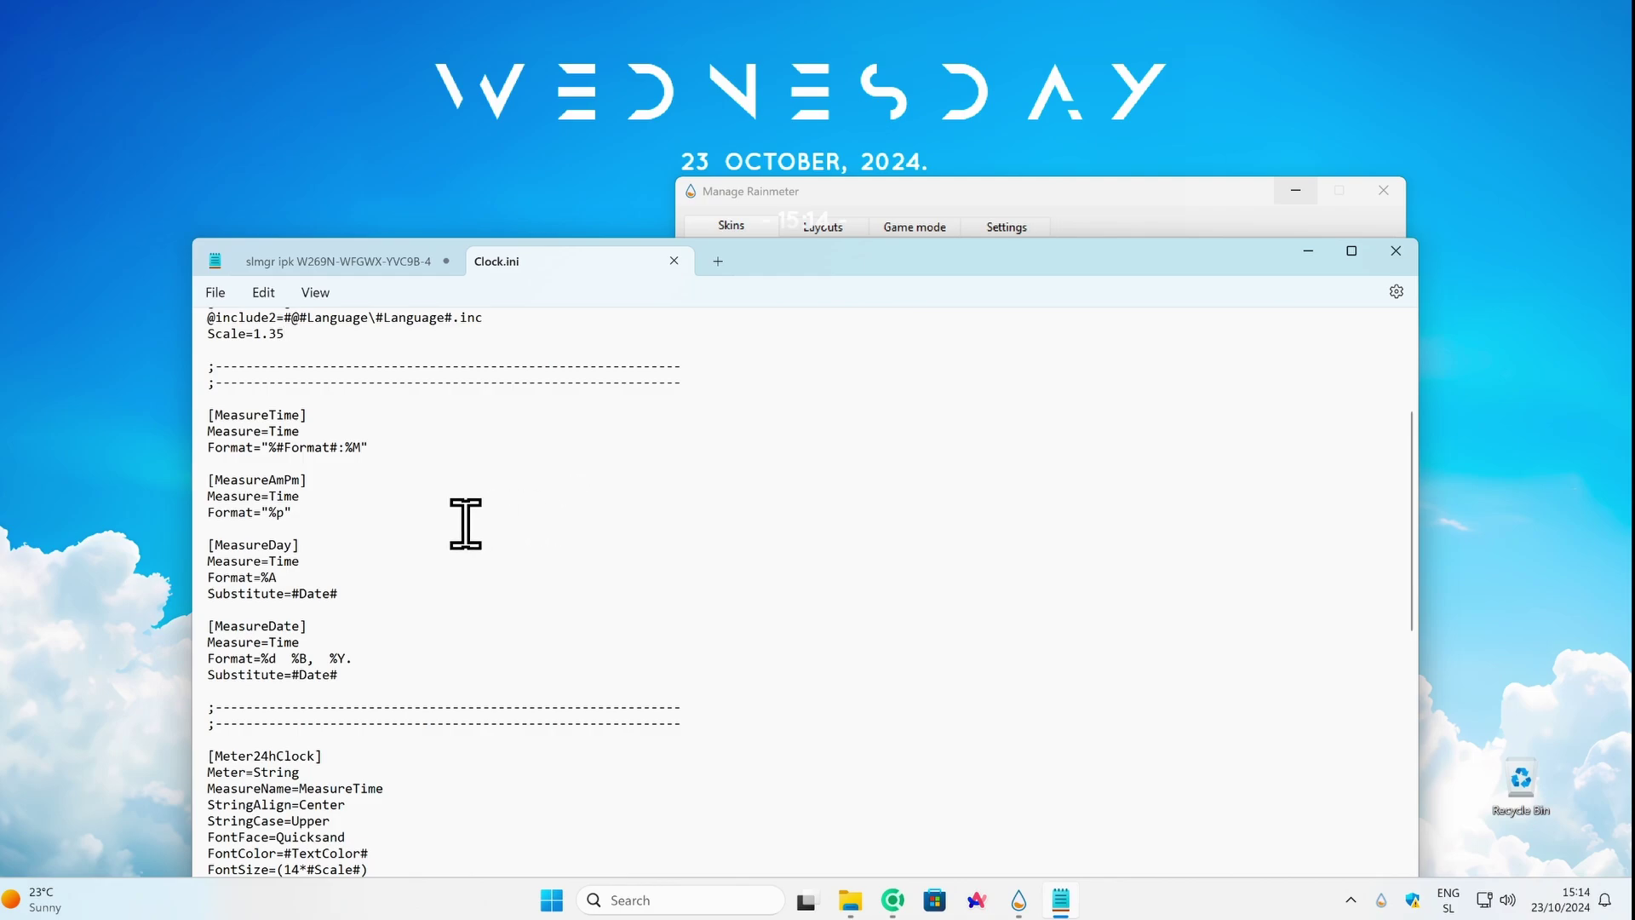
pyautogui.scroll(-4, 466, 523)
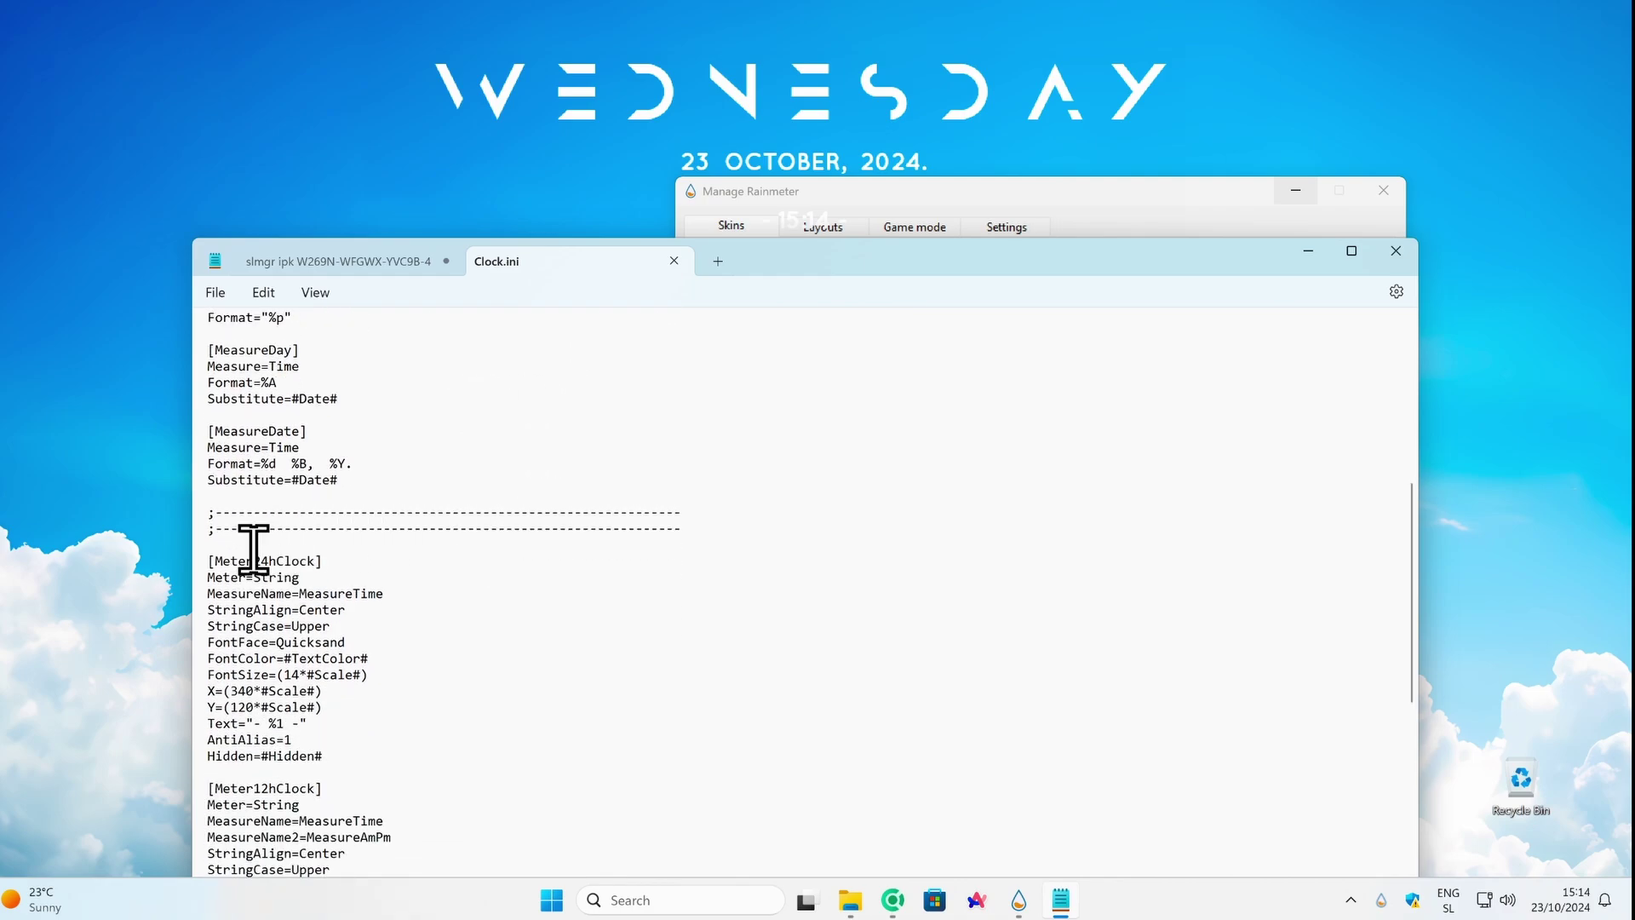
pyautogui.scroll(-3, 345, 572)
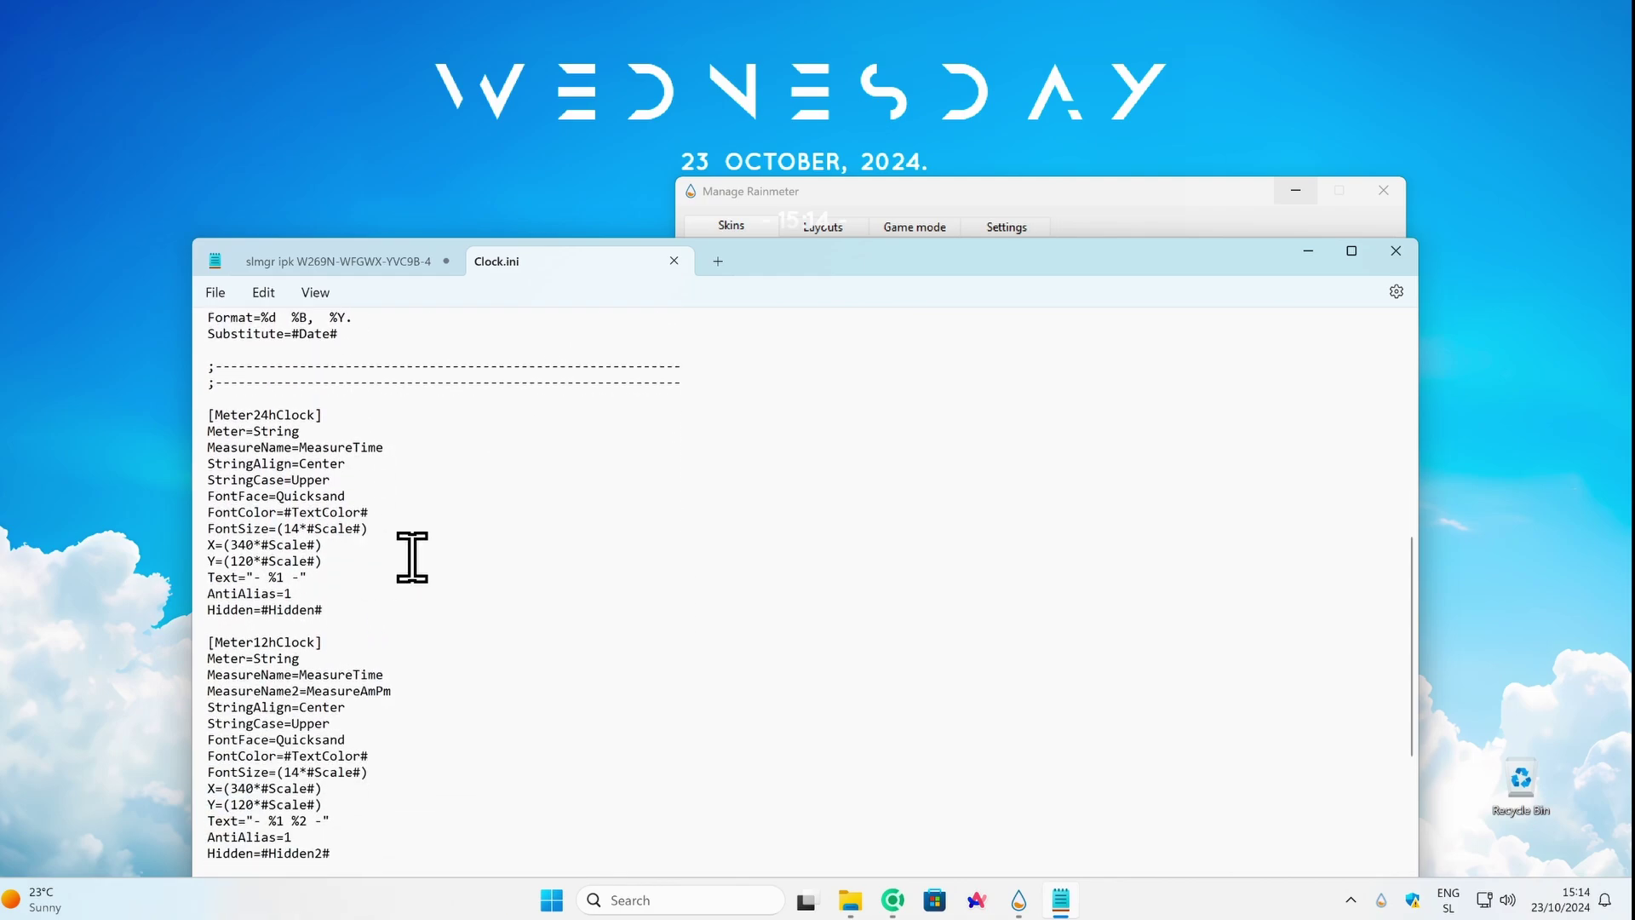
pyautogui.scroll(-4, 335, 594)
pyautogui.scroll(-3, 430, 573)
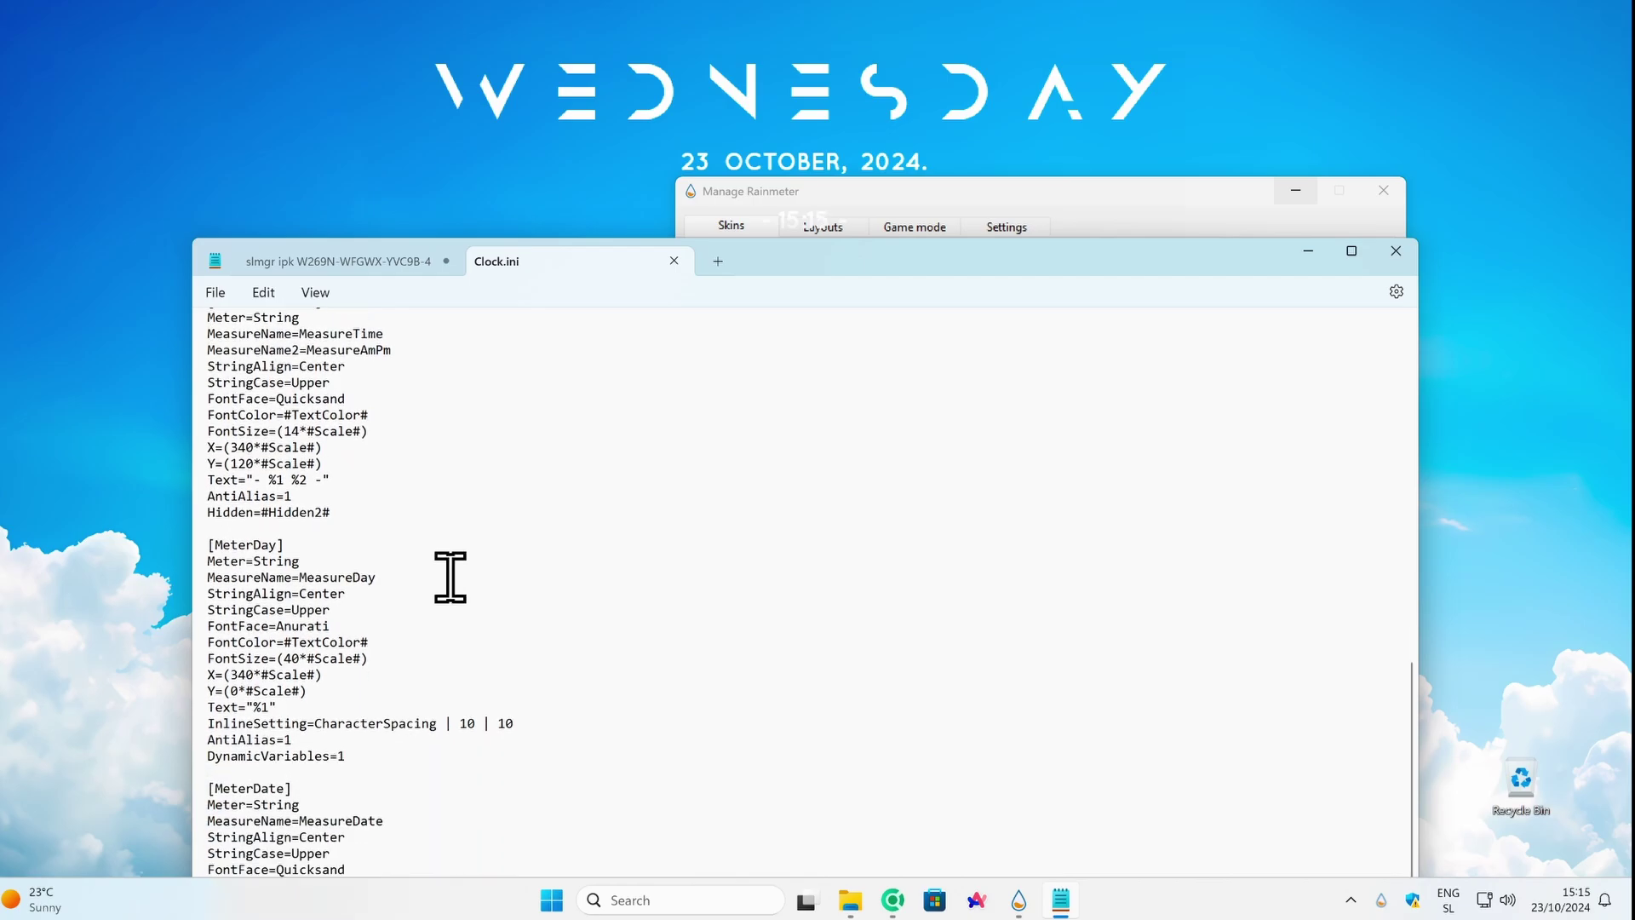
pyautogui.scroll(2, 449, 576)
pyautogui.moveTo(415, 609); pyautogui.dragTo(126, 354)
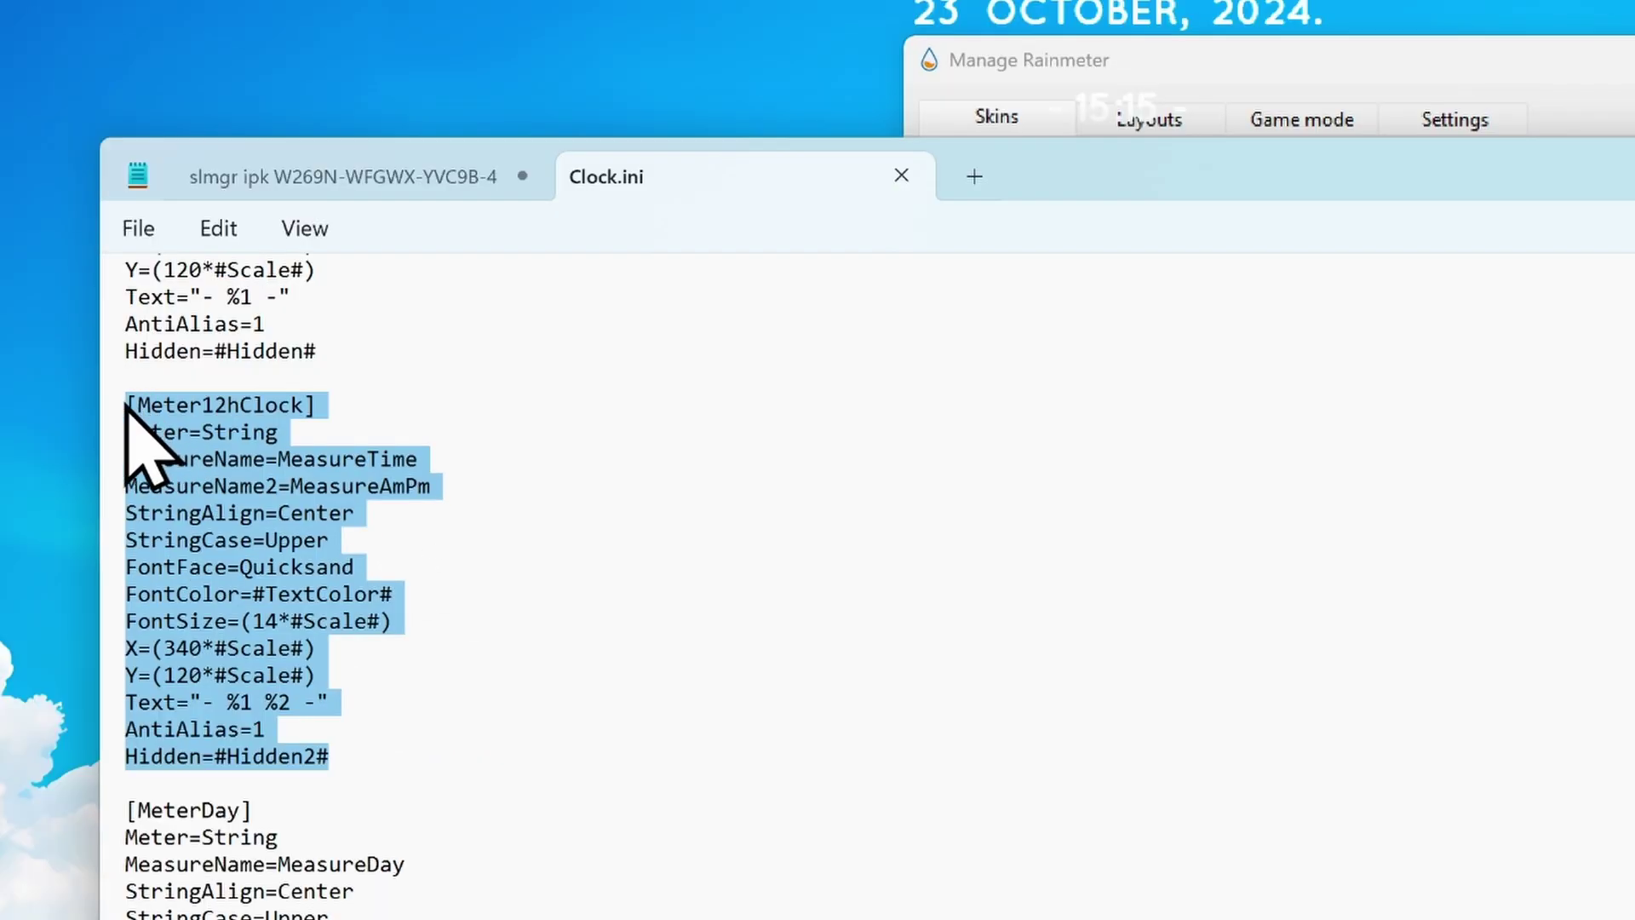
pyautogui.scroll(4, 150, 452)
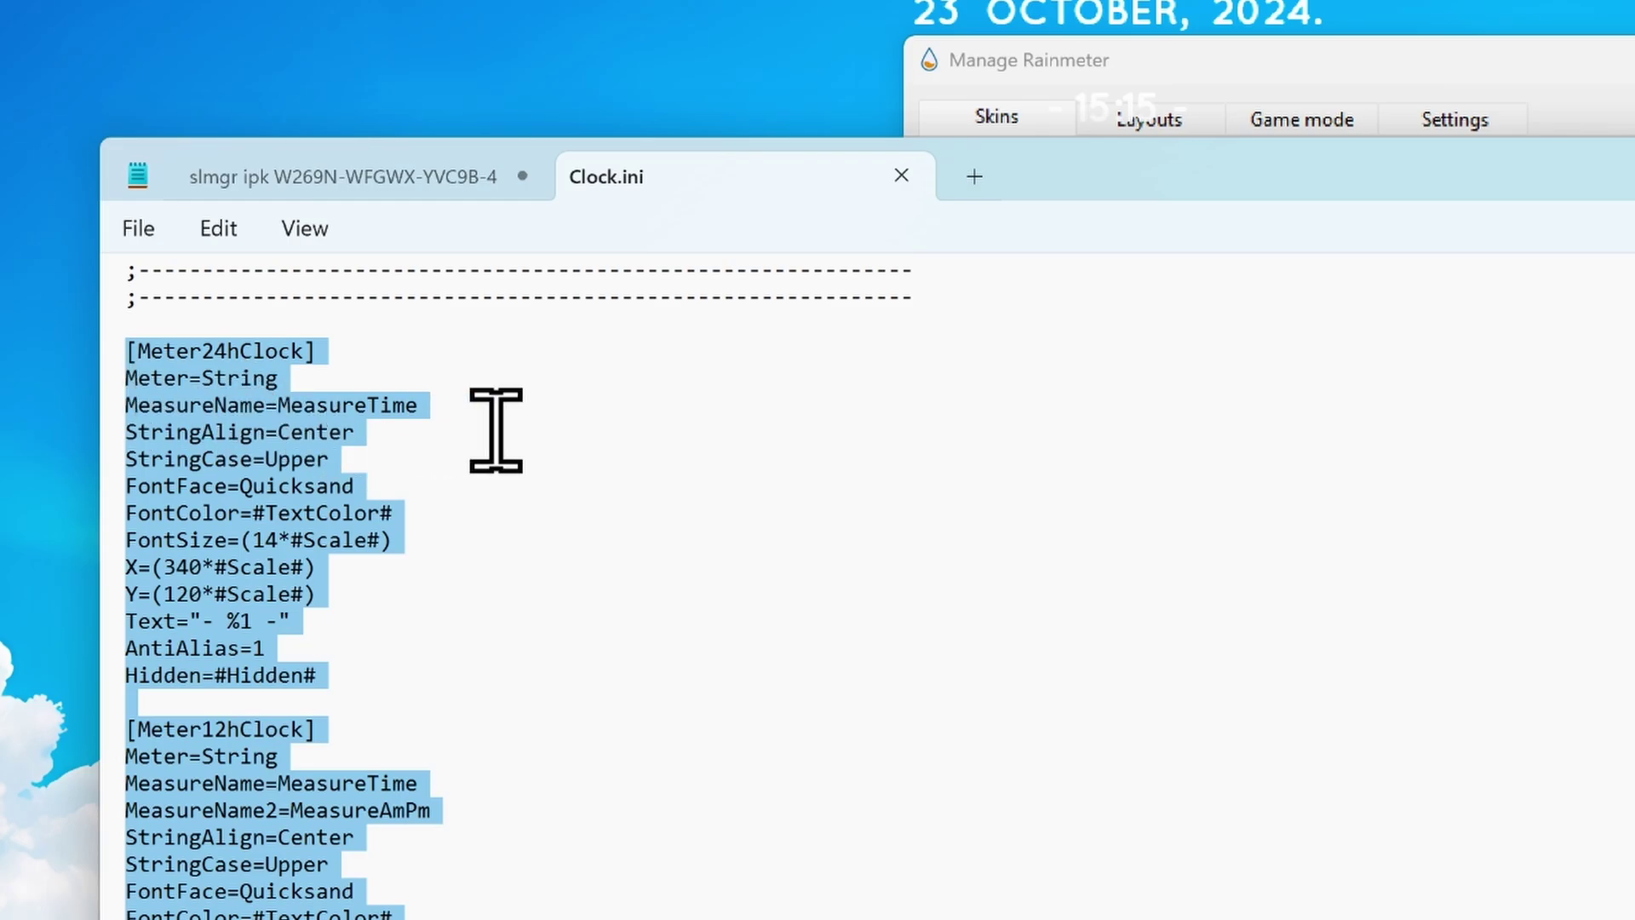
pyautogui.hotkey('ctrl', 'v')
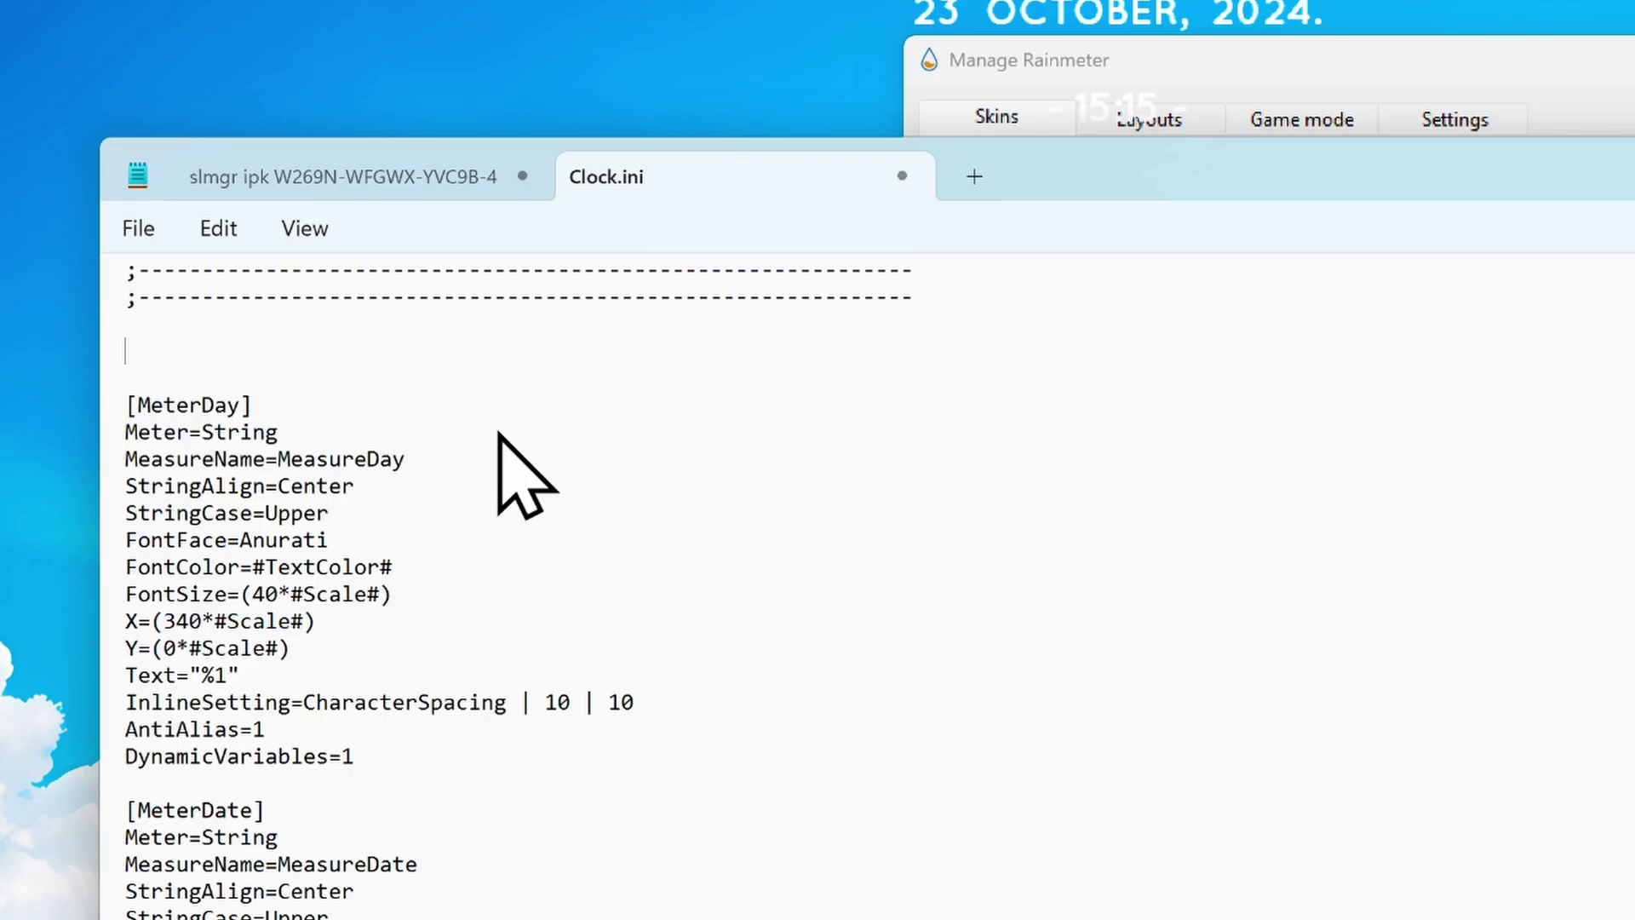
# Step: Save Clock.ini and refresh the WEDNESDAY clock skin
pyautogui.click(150, 229)
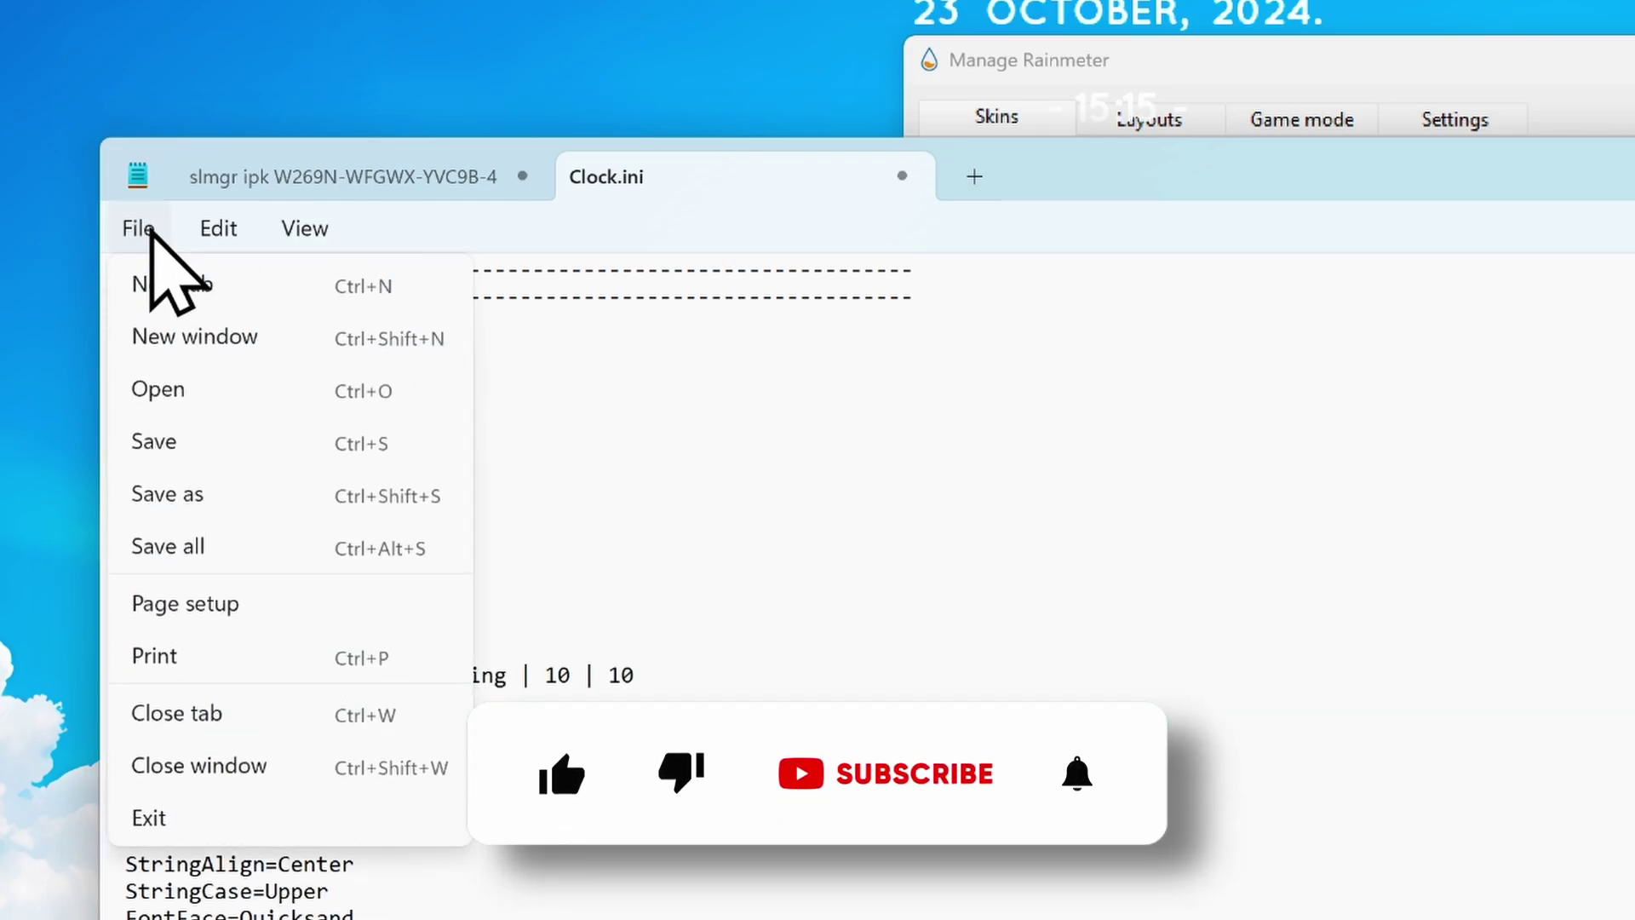
pyautogui.click(223, 436)
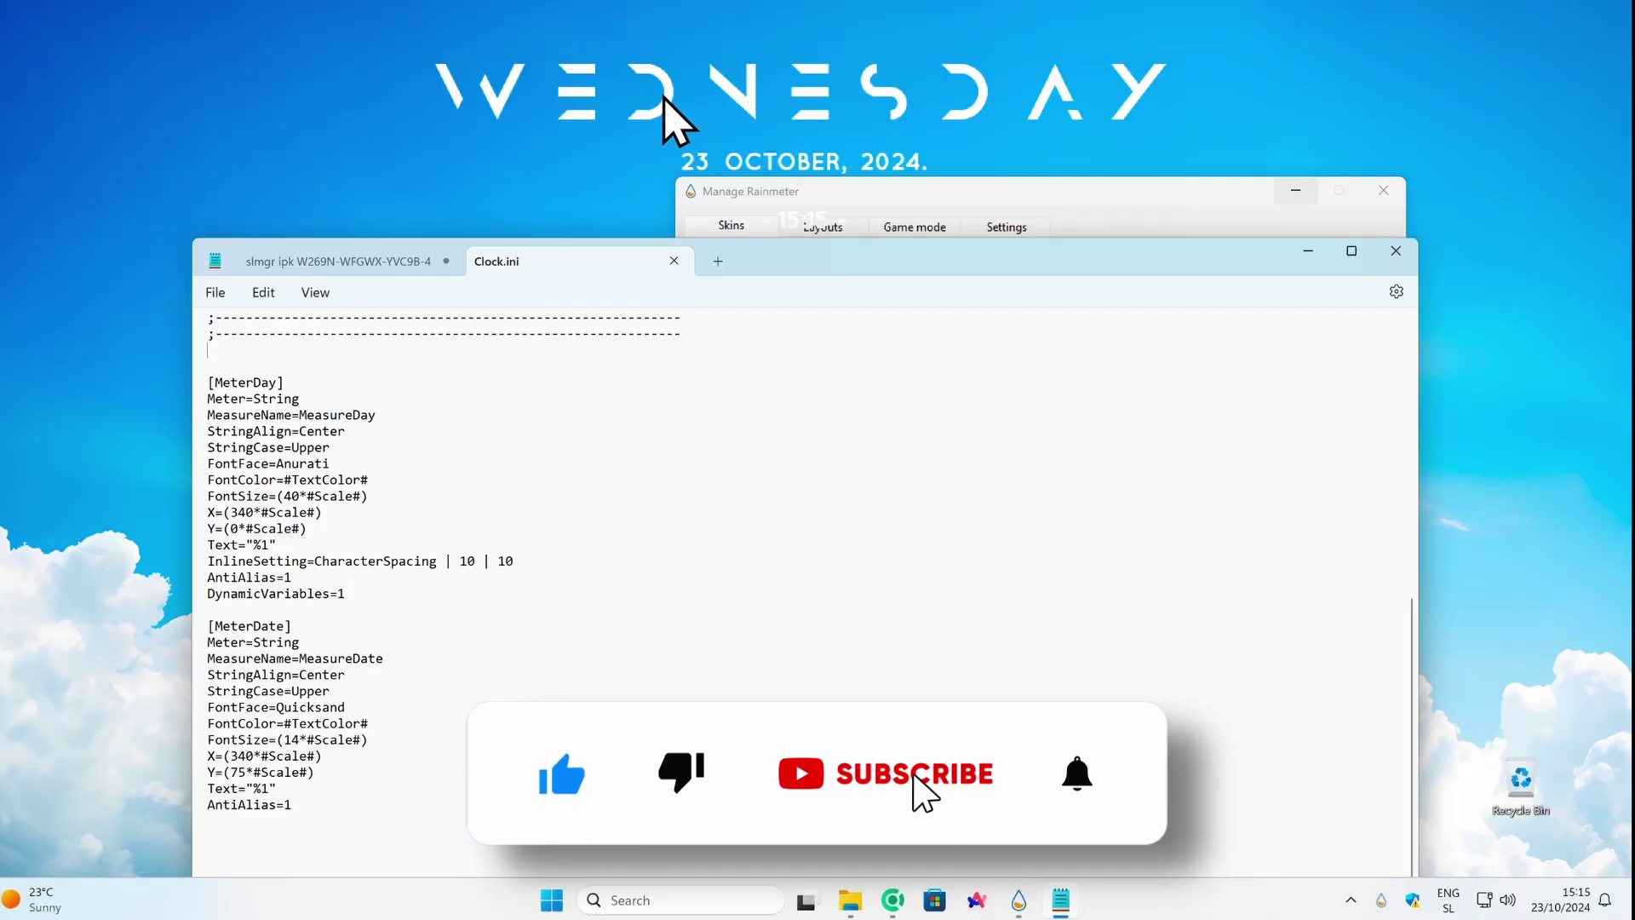
pyautogui.rightClick(663, 96)
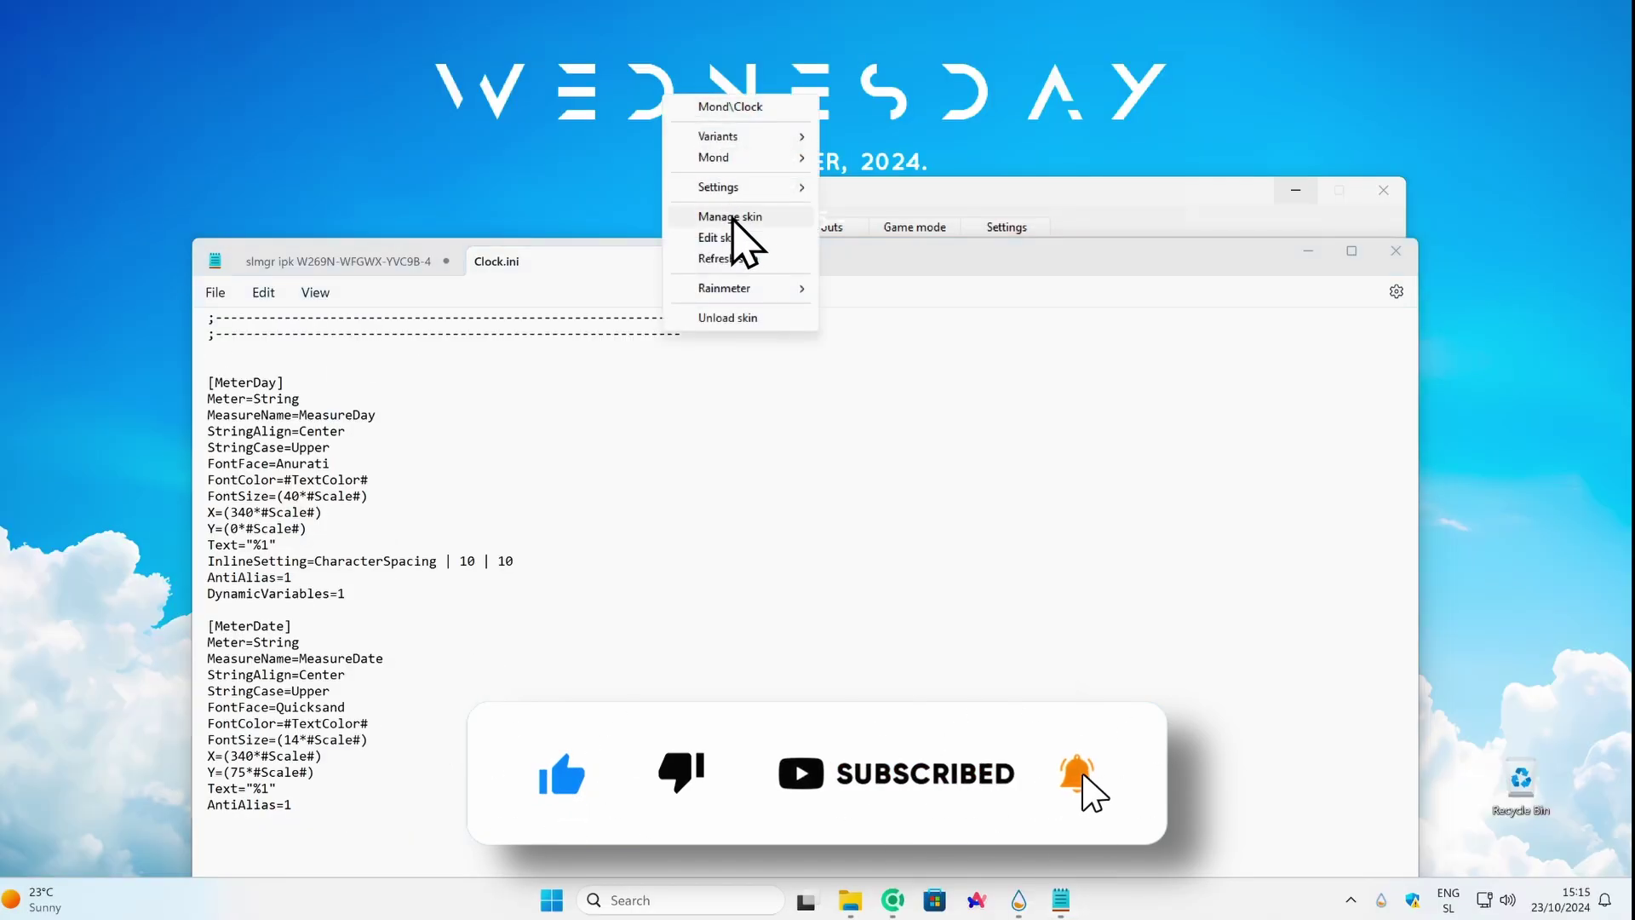
pyautogui.click(729, 259)
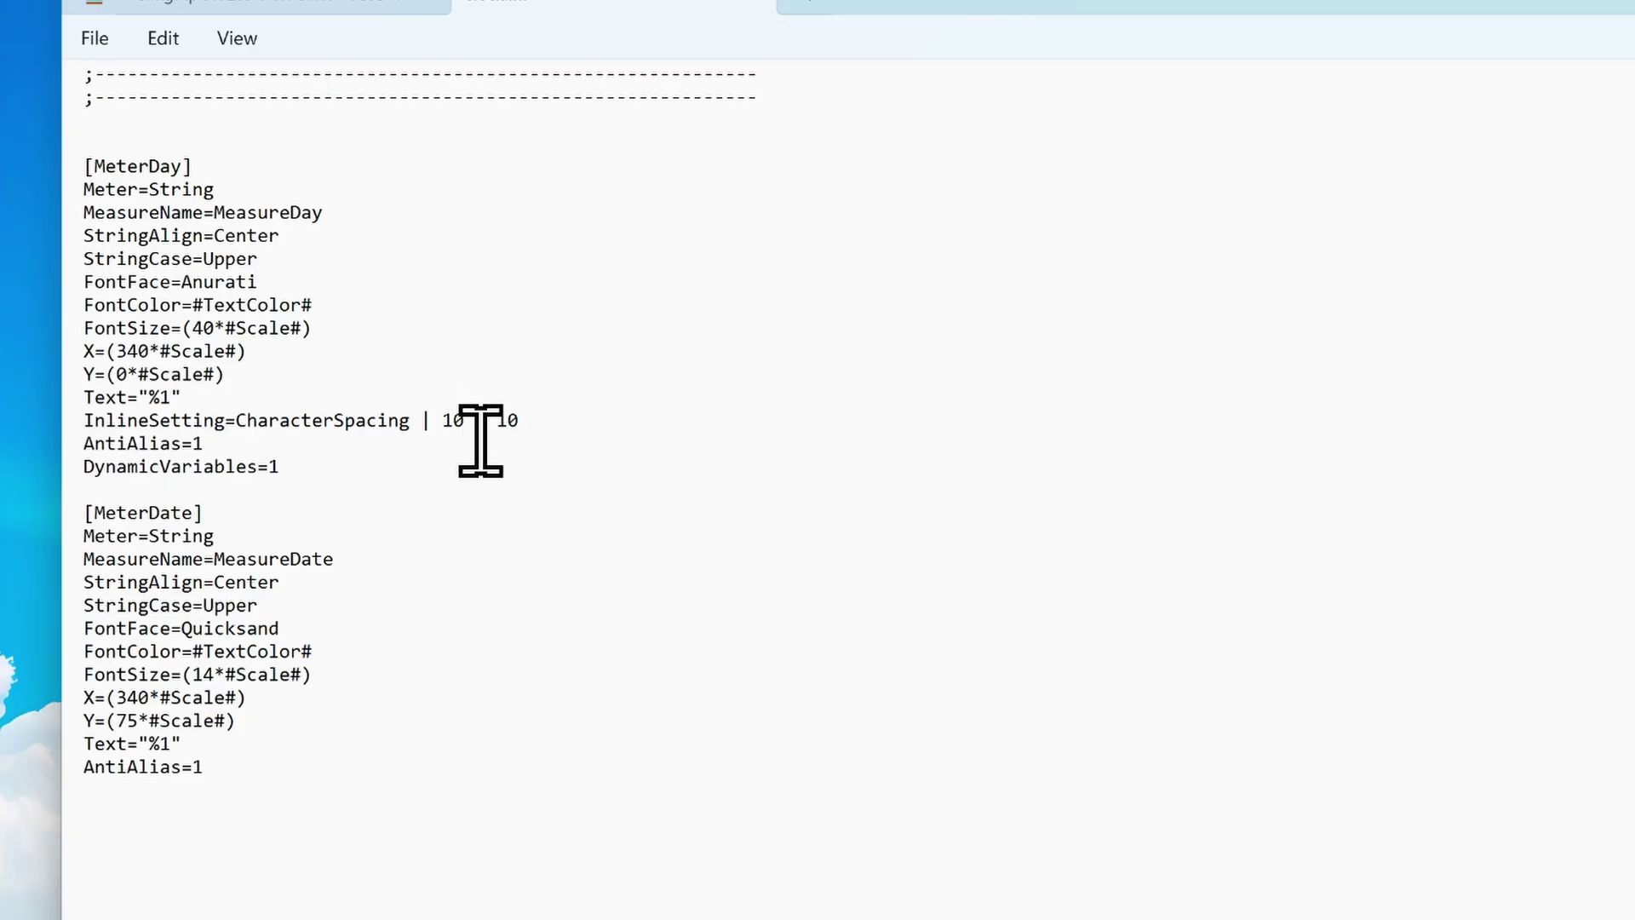
# Step: Delete the [MeterDate] section from Clock.ini and save the file
pyautogui.scroll(2, 481, 440)
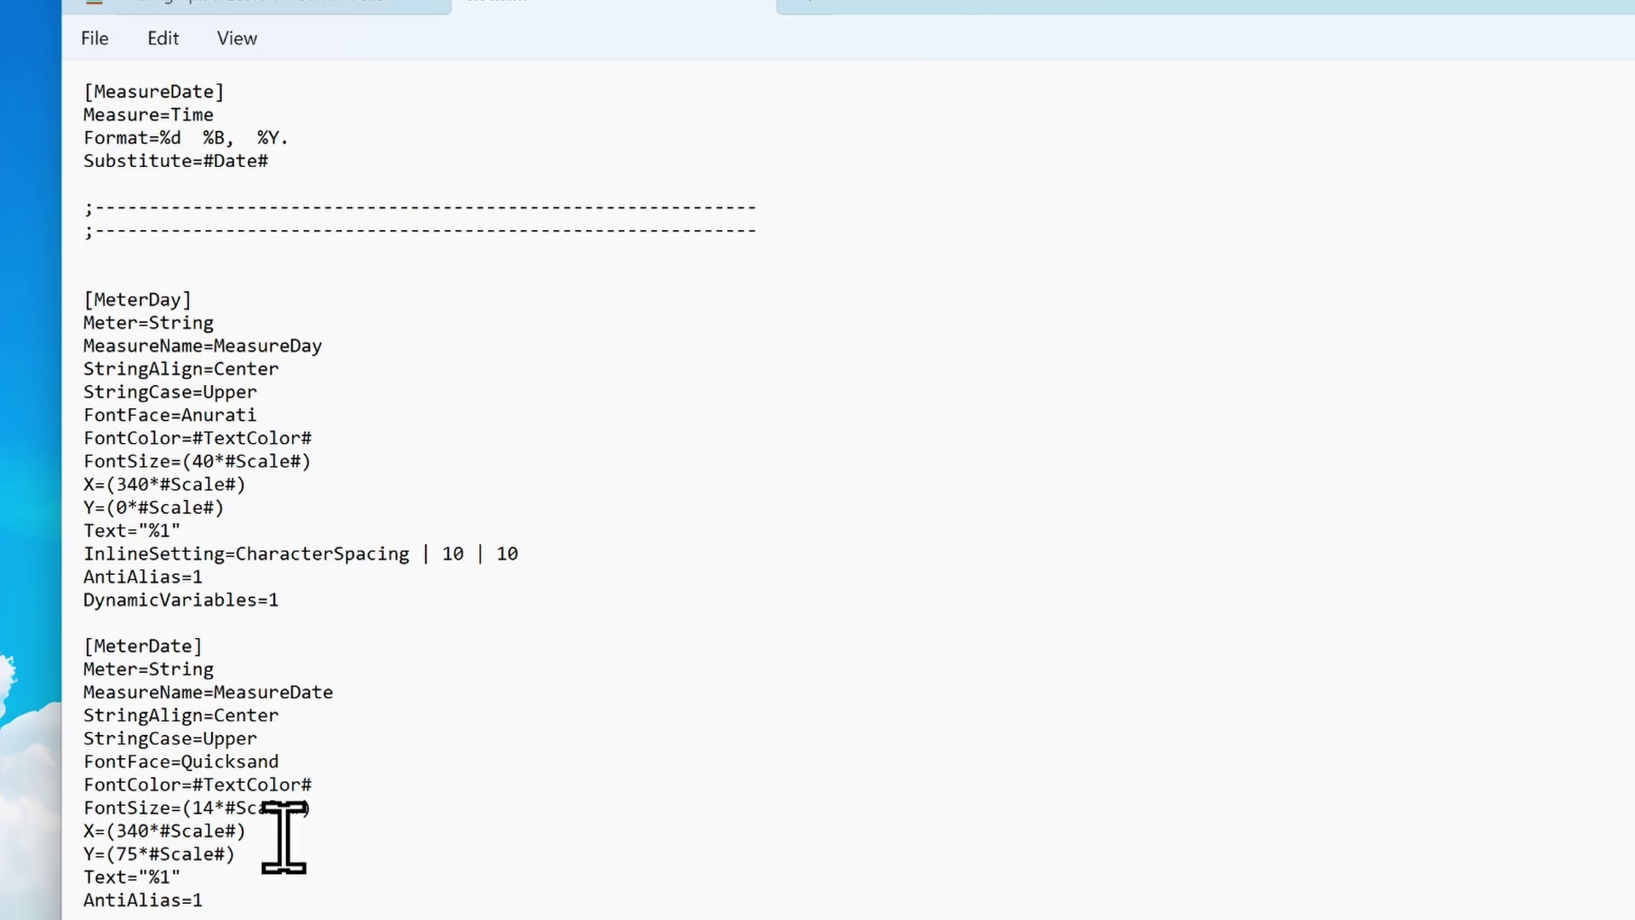
pyautogui.moveTo(249, 900); pyautogui.dragTo(88, 651)
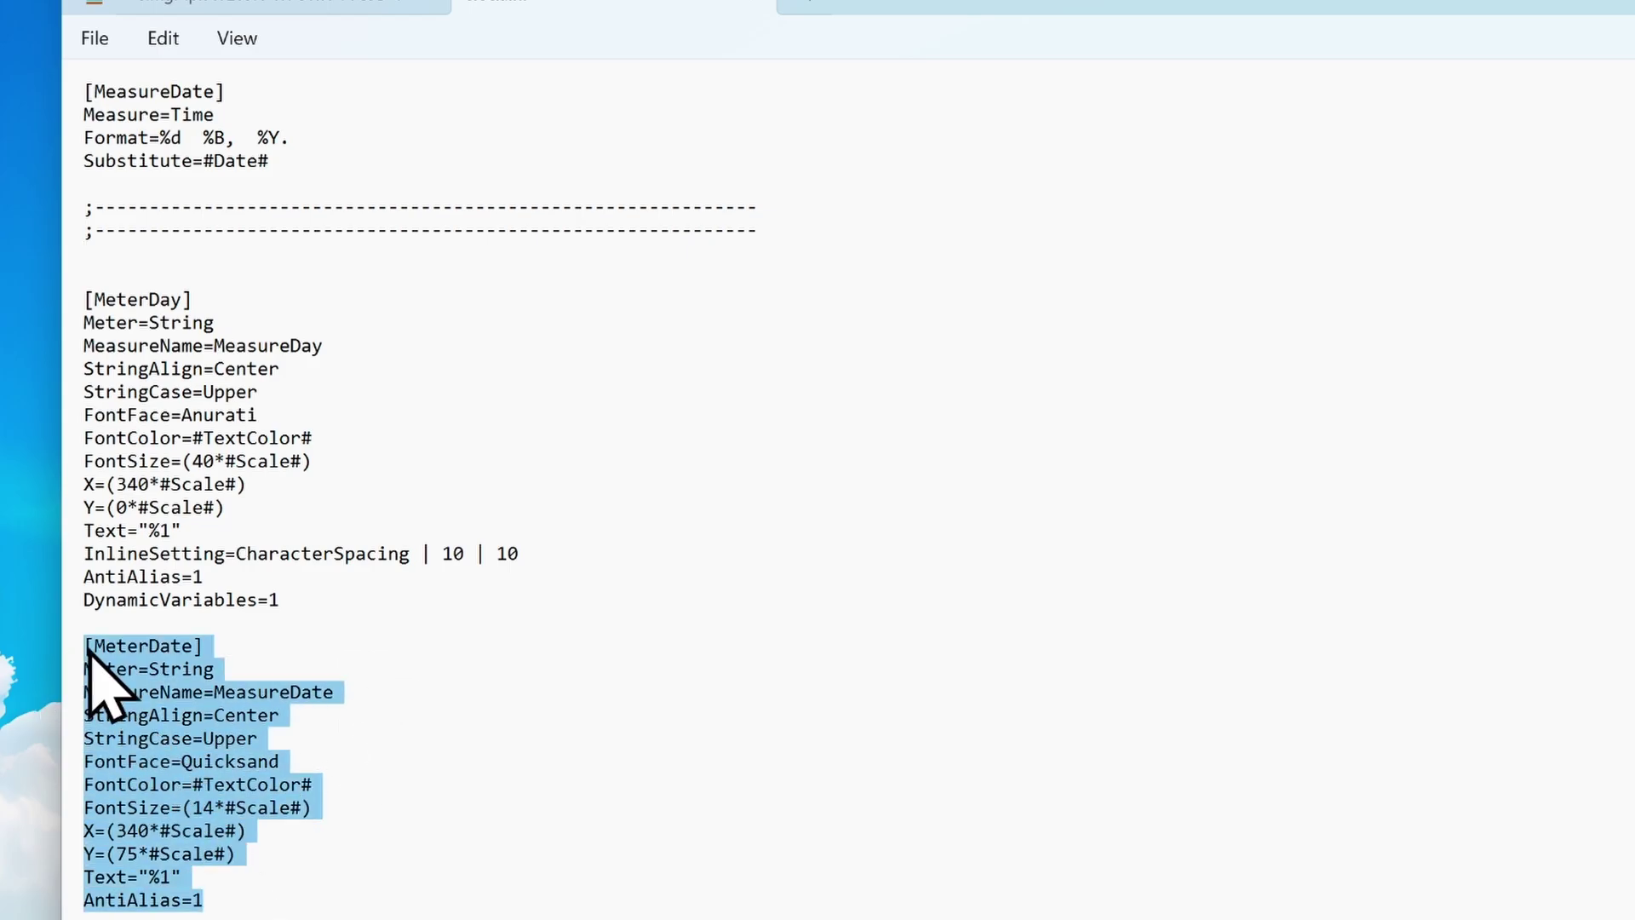
pyautogui.press('Delete')
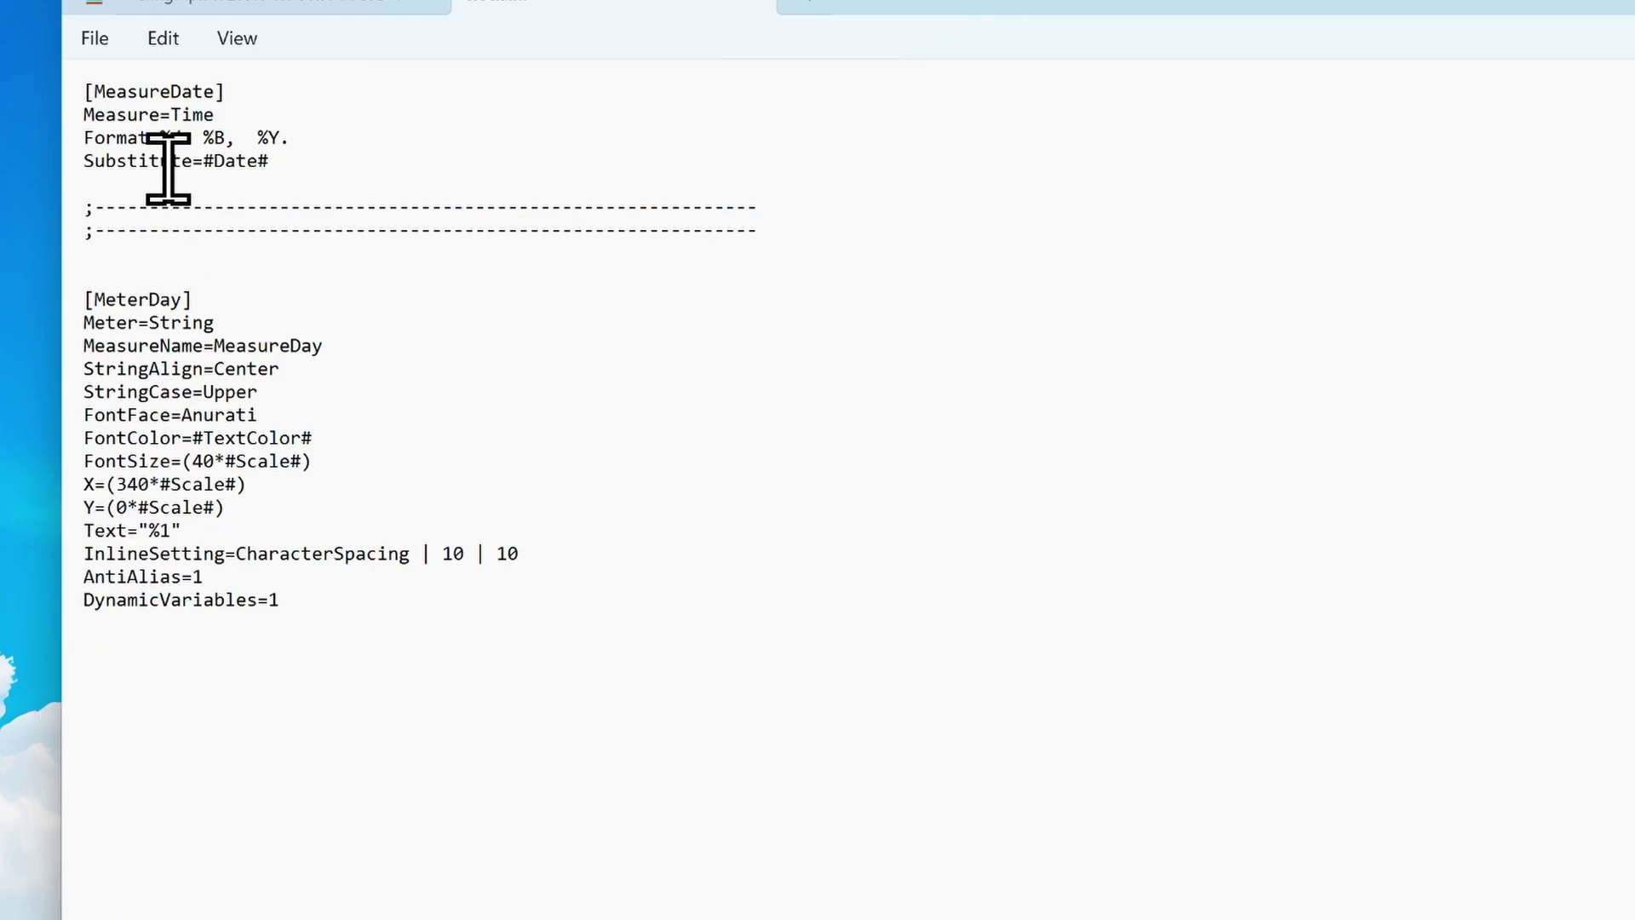
pyautogui.click(95, 39)
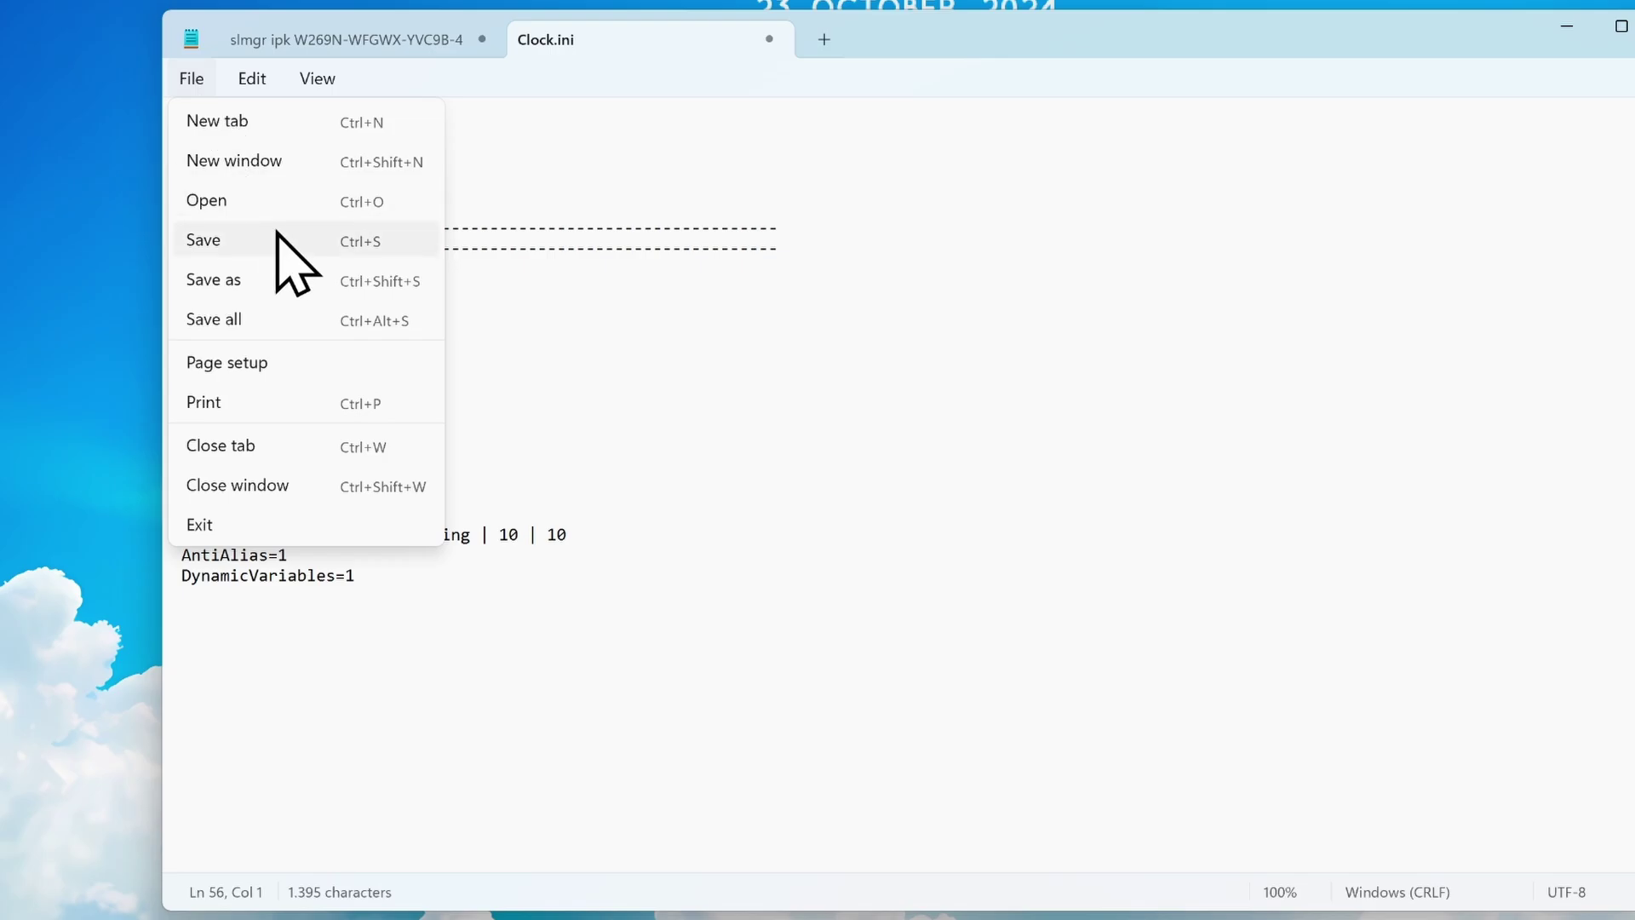
pyautogui.click(281, 239)
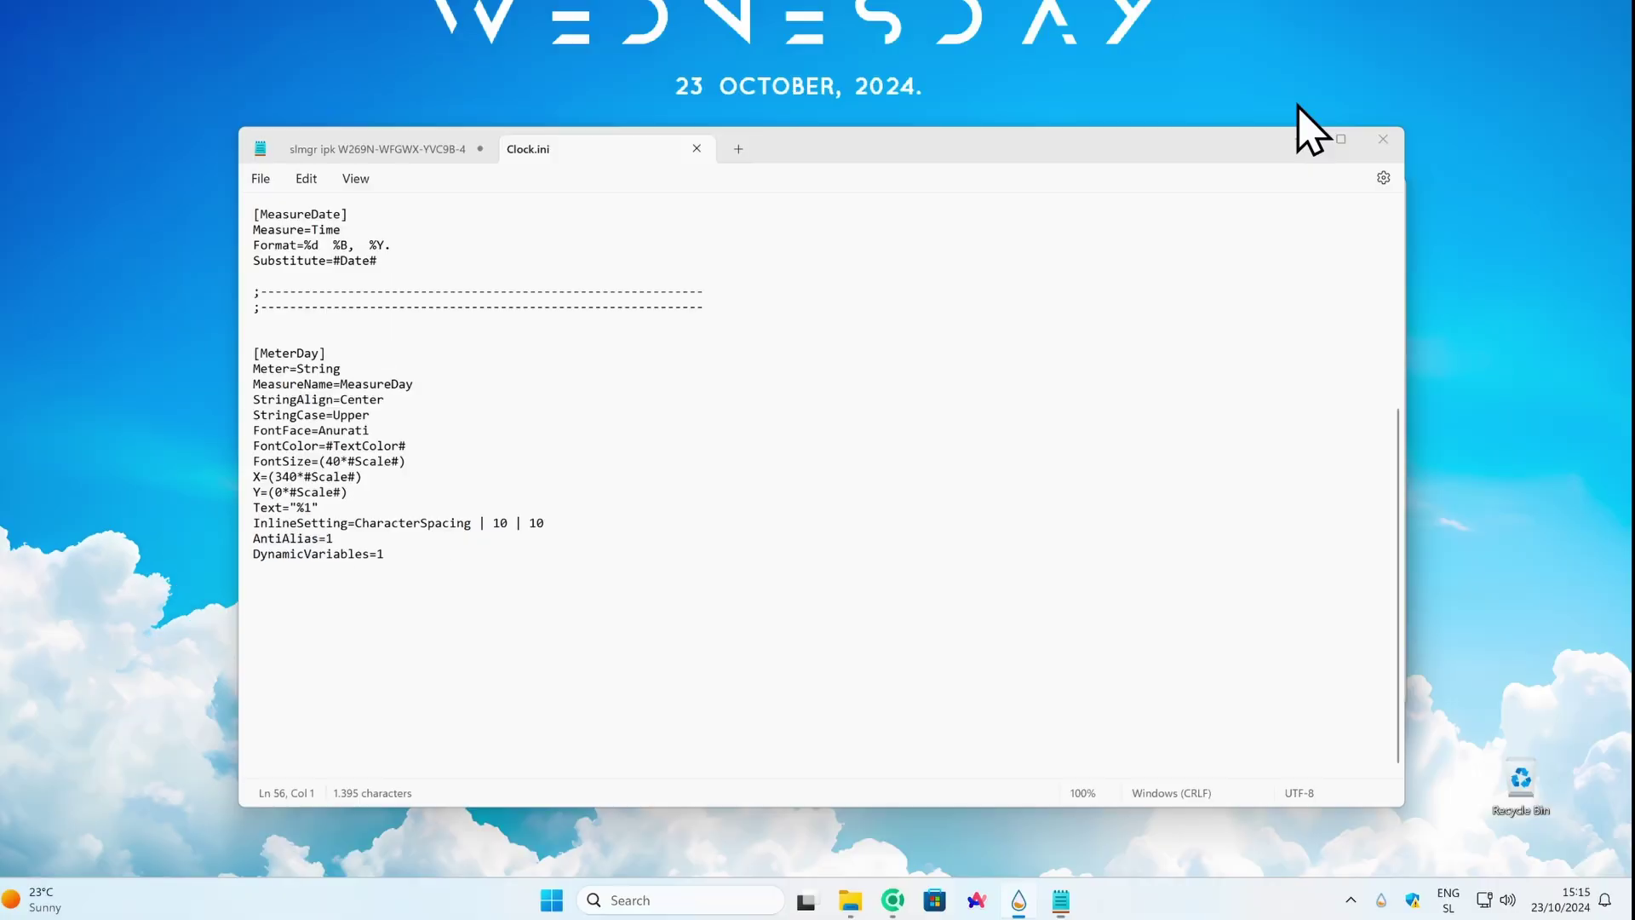
# Step: Refresh the skin, move WEDNESDAY slightly lower, and minimize Manage Rainmeter
pyautogui.click(1298, 138)
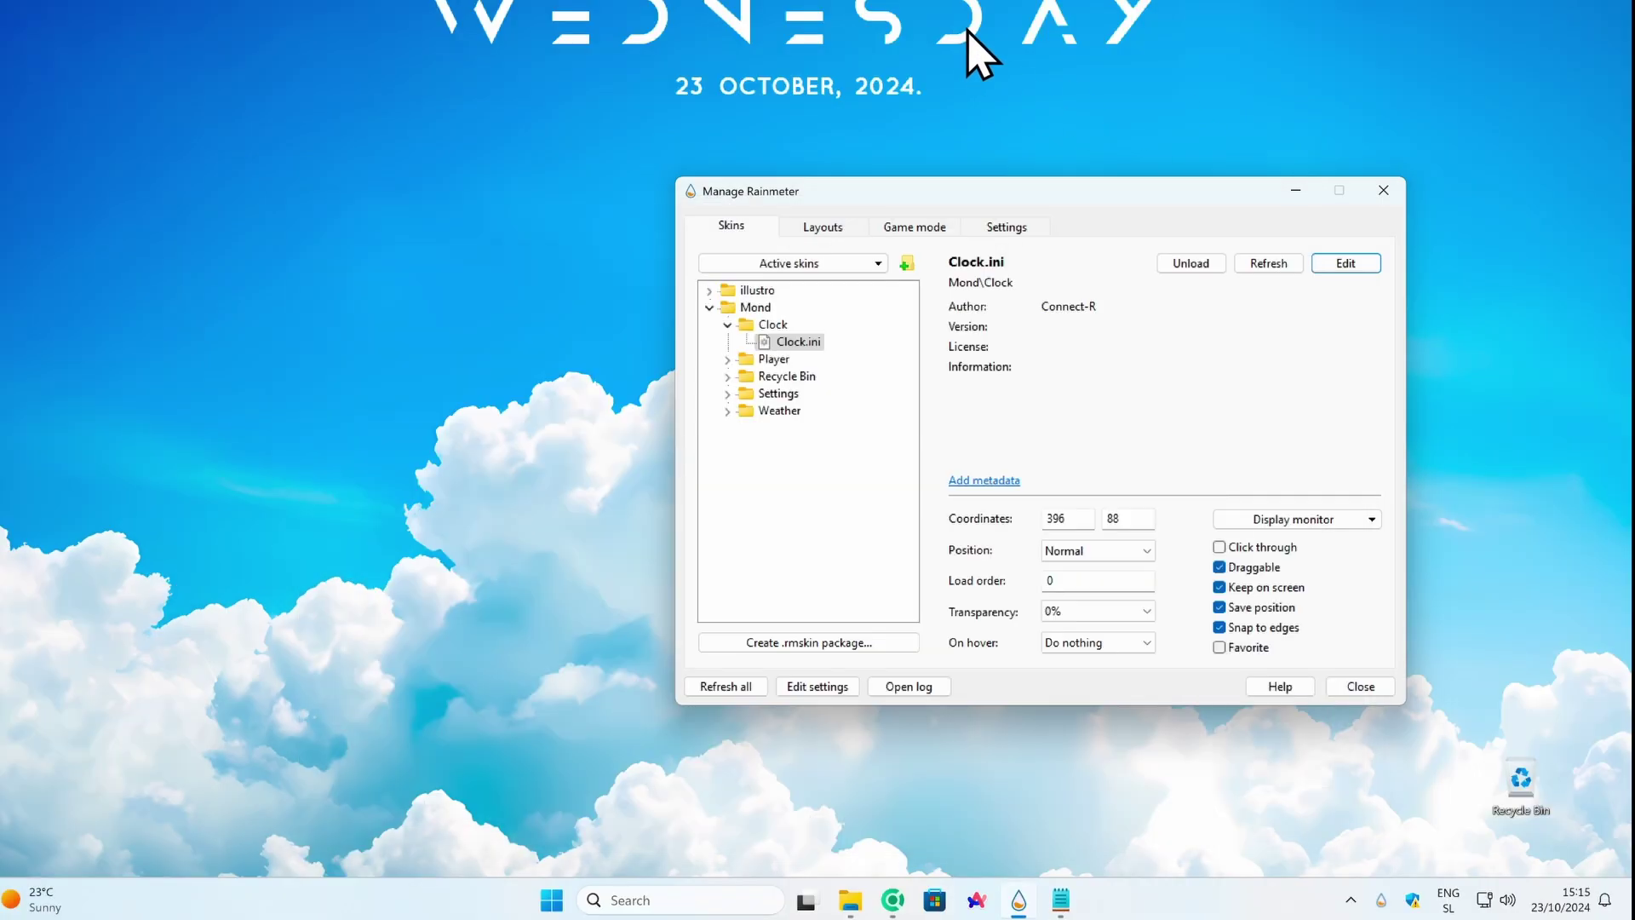
pyautogui.rightClick(969, 32)
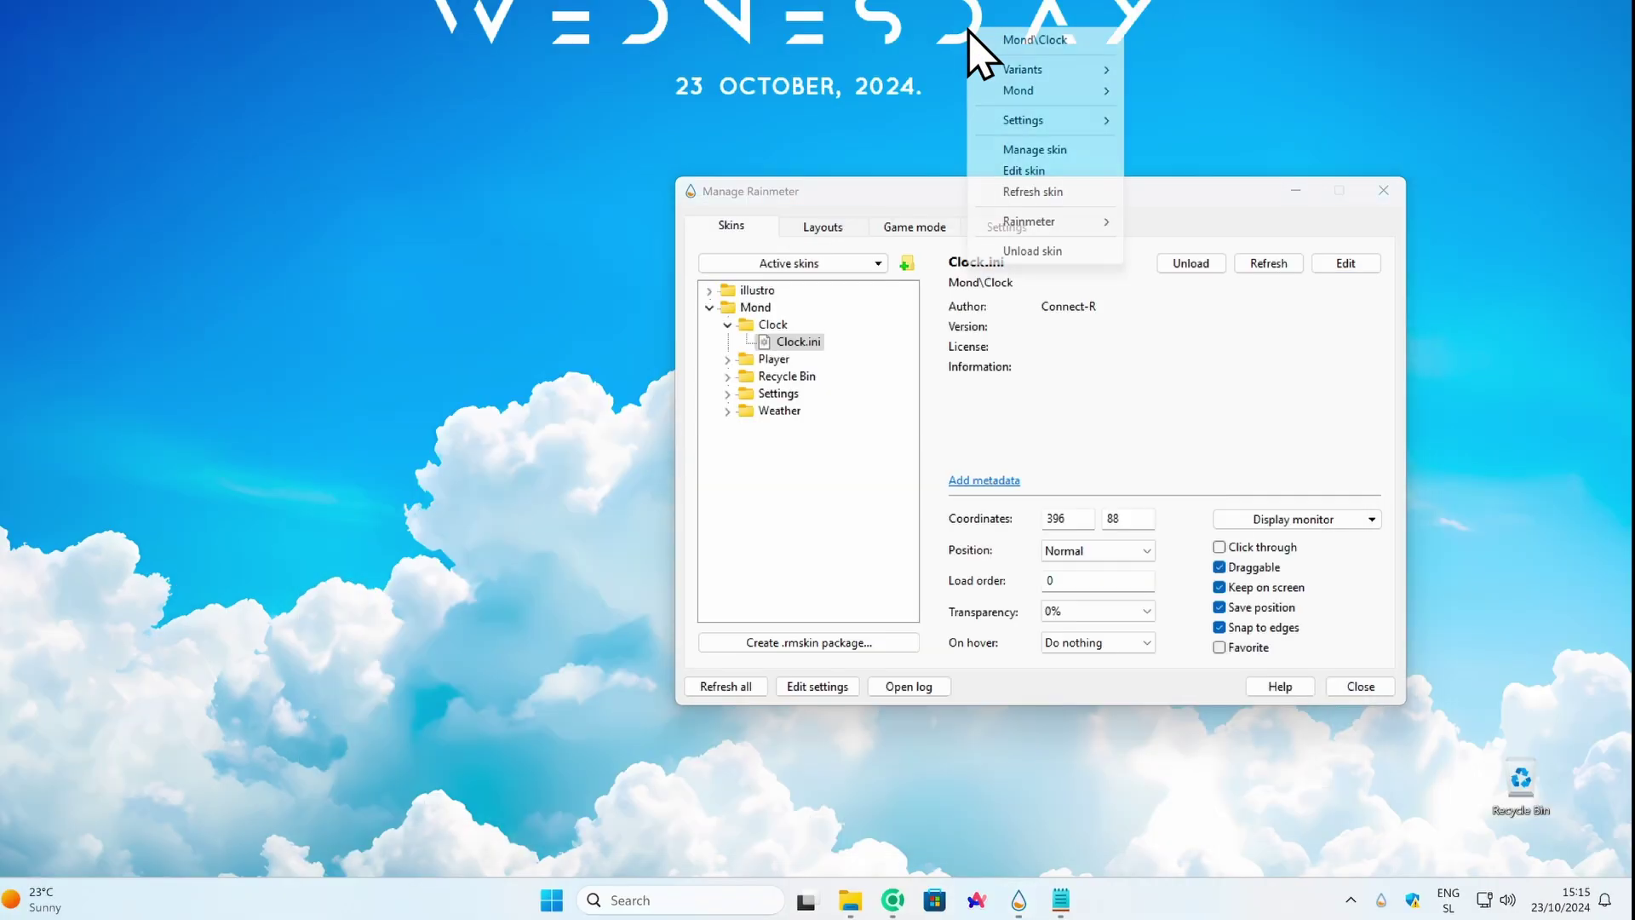
pyautogui.click(1054, 194)
pyautogui.moveTo(968, 38); pyautogui.dragTo(964, 138)
pyautogui.click(1295, 189)
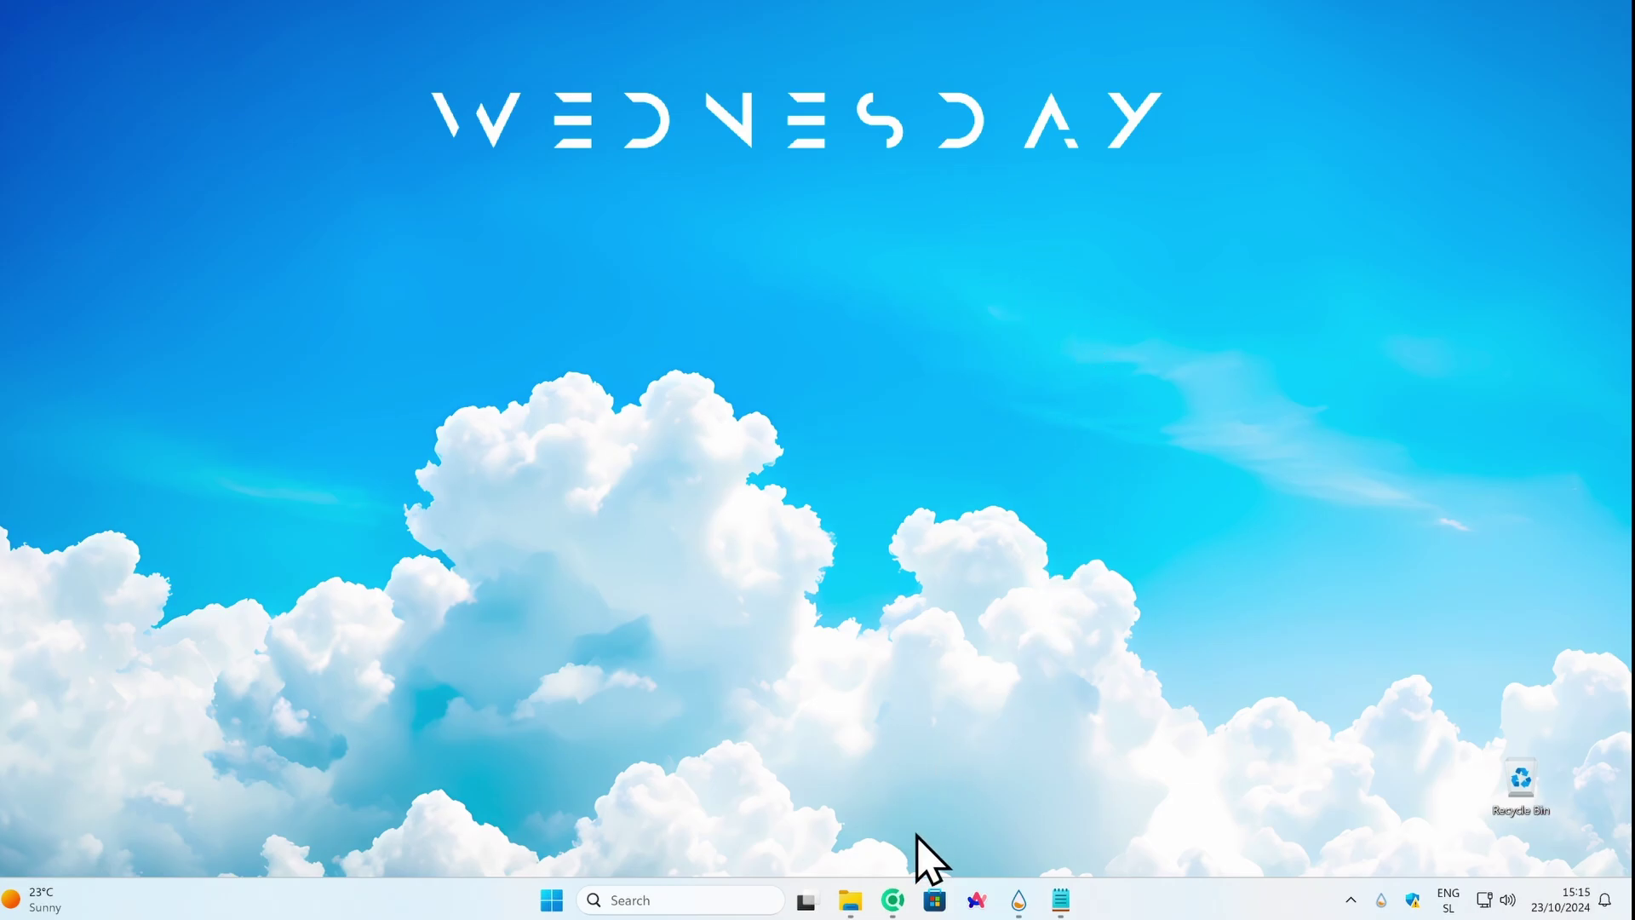
pyautogui.click(901, 886)
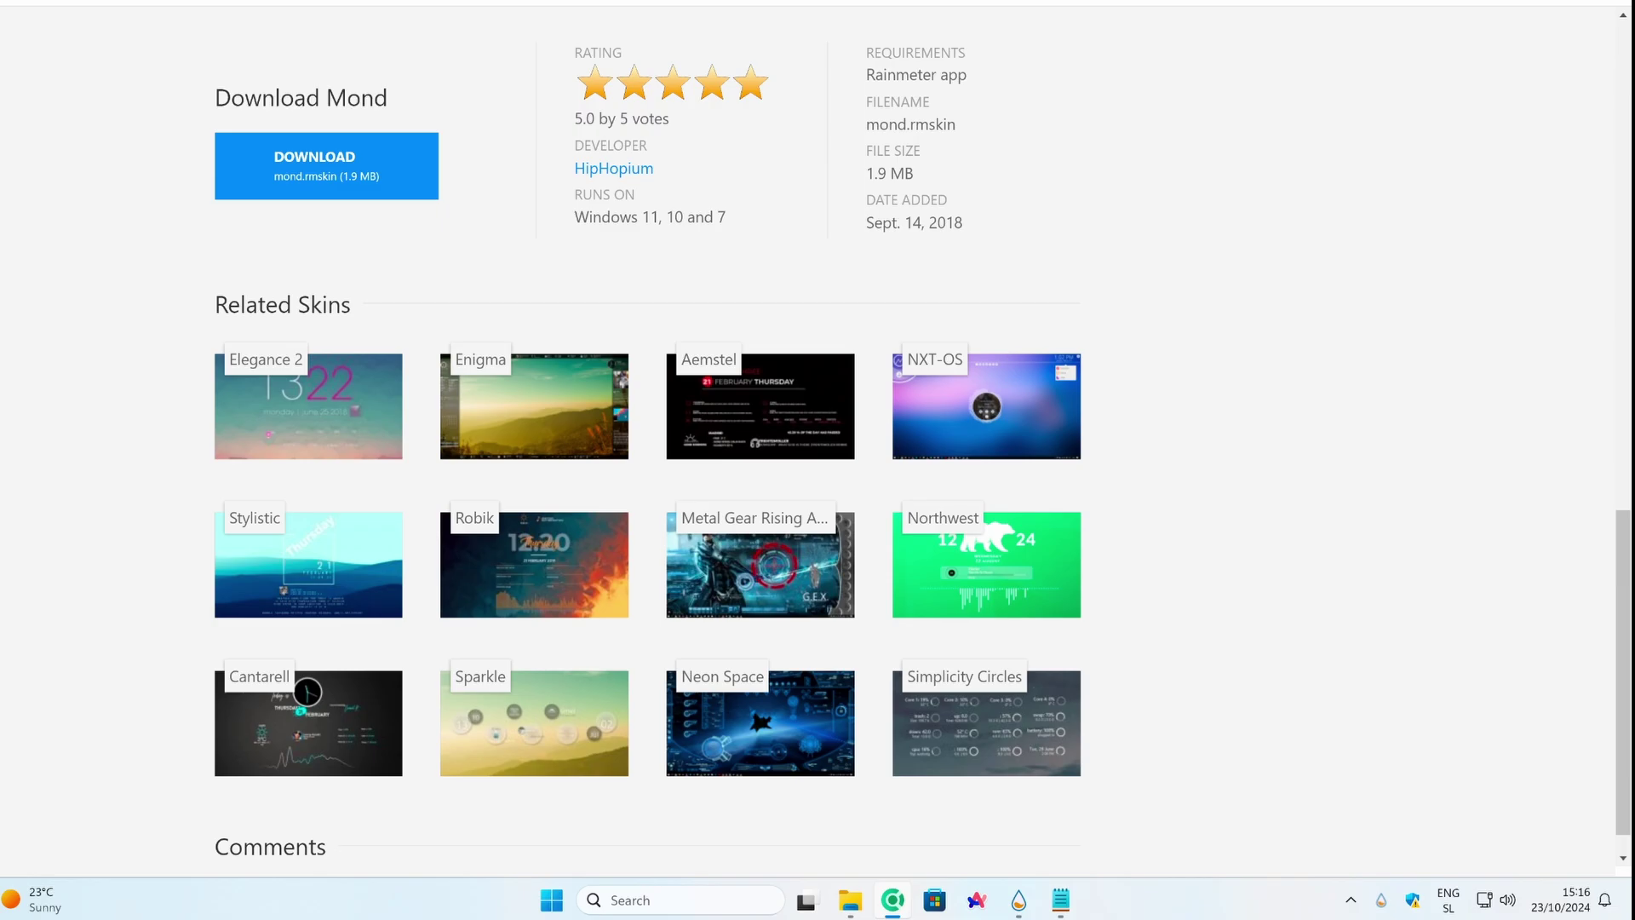
# Step: Search Google for 'rainmeter macos widgets' and open the MontereyRainmeter GitHub repository
pyautogui.click(661, 110)
pyautogui.write('rainmeter macos')
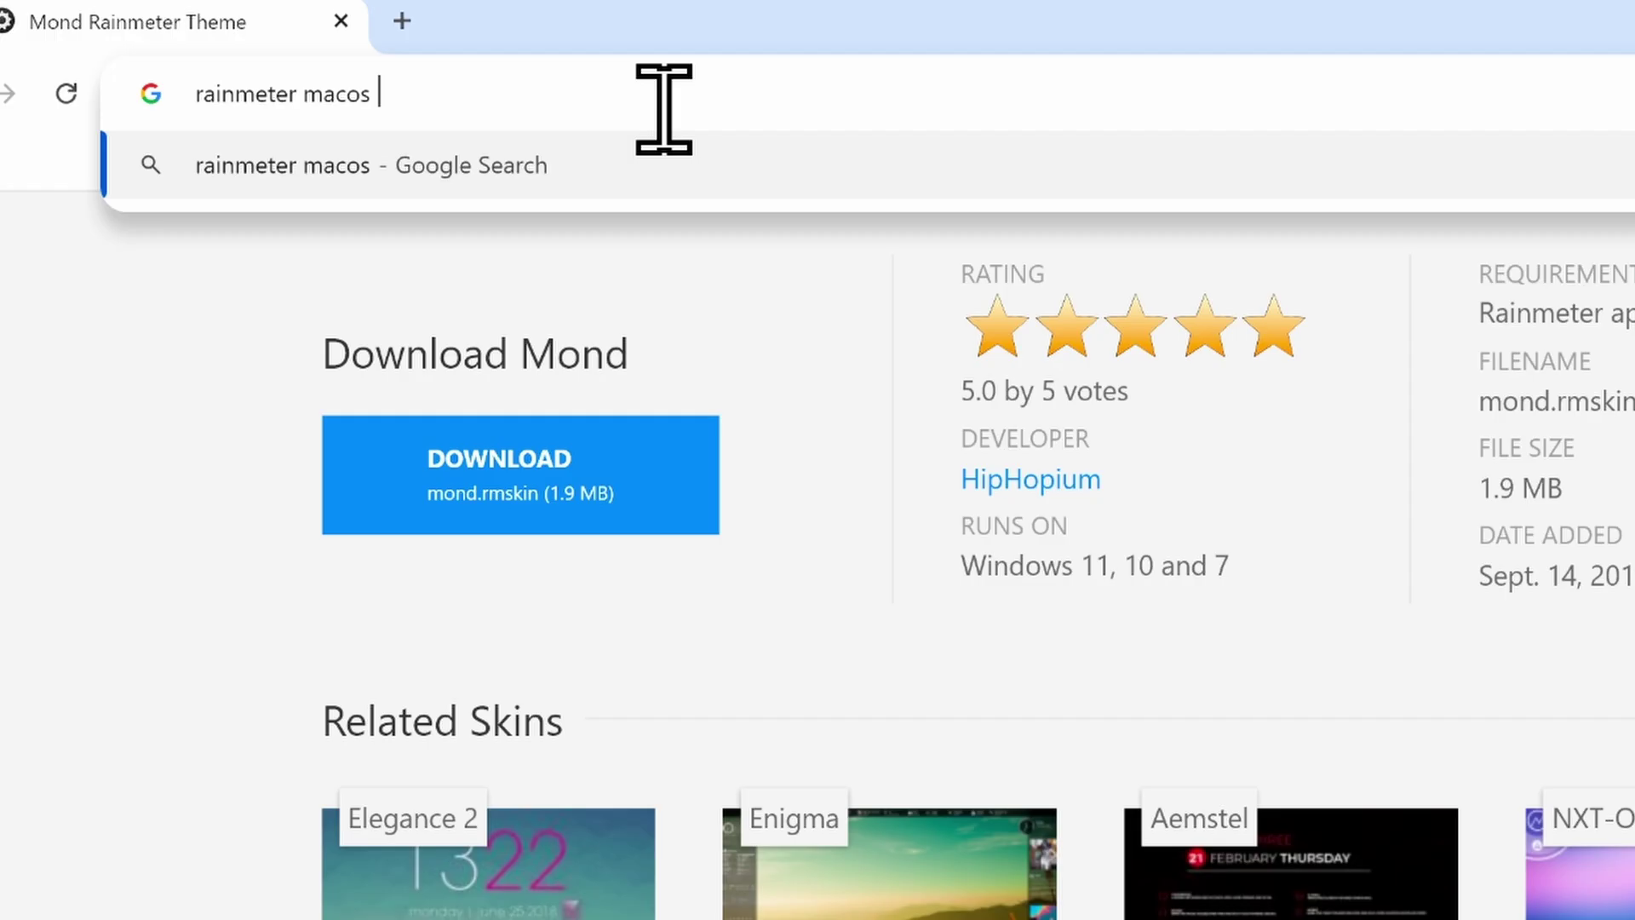
pyautogui.write(' wif')
pyautogui.press('BackSpace')
pyautogui.write('dgets')
pyautogui.press('Return')
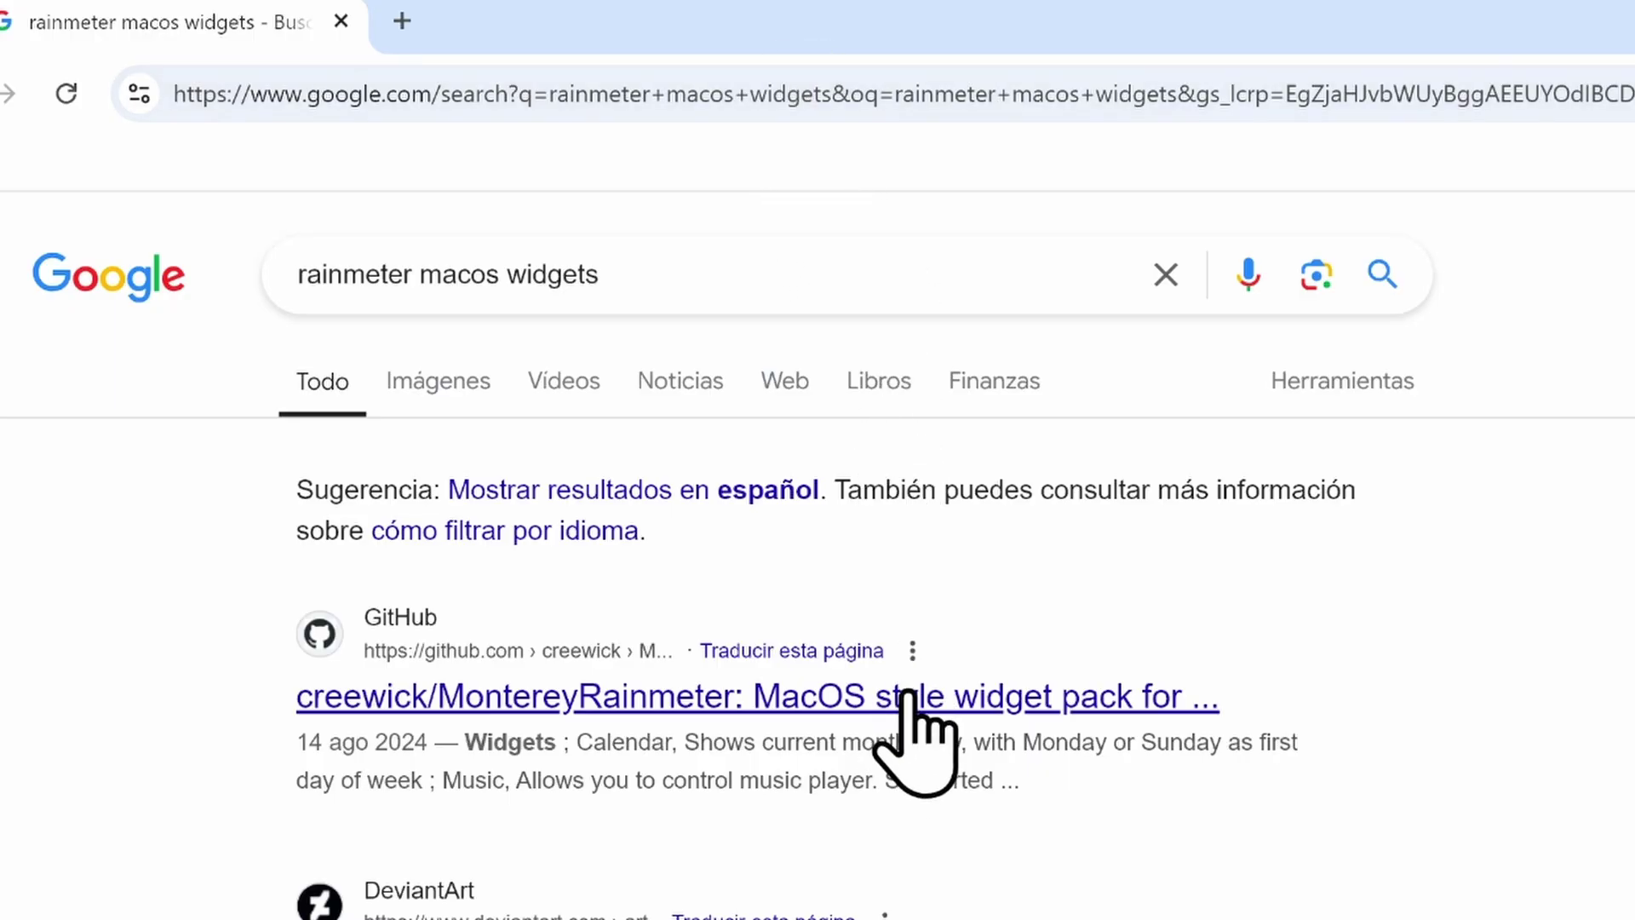
pyautogui.click(907, 698)
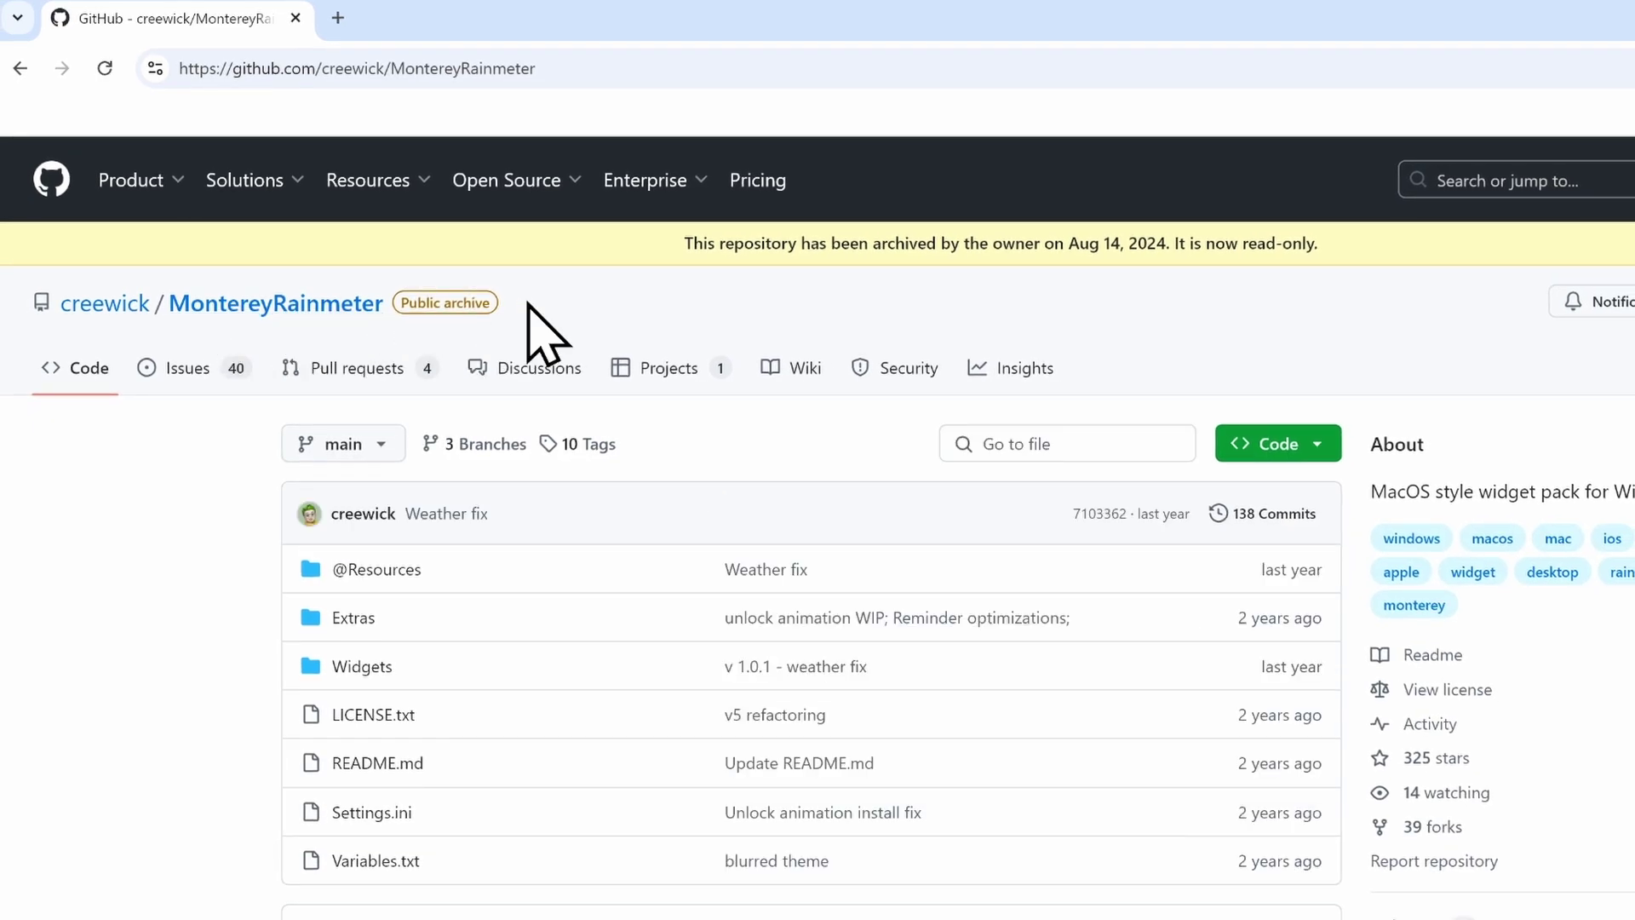
# Step: Scroll through the MontereyRainmeter README and the 1.0.2 release assets
pyautogui.scroll(-10, 545, 332)
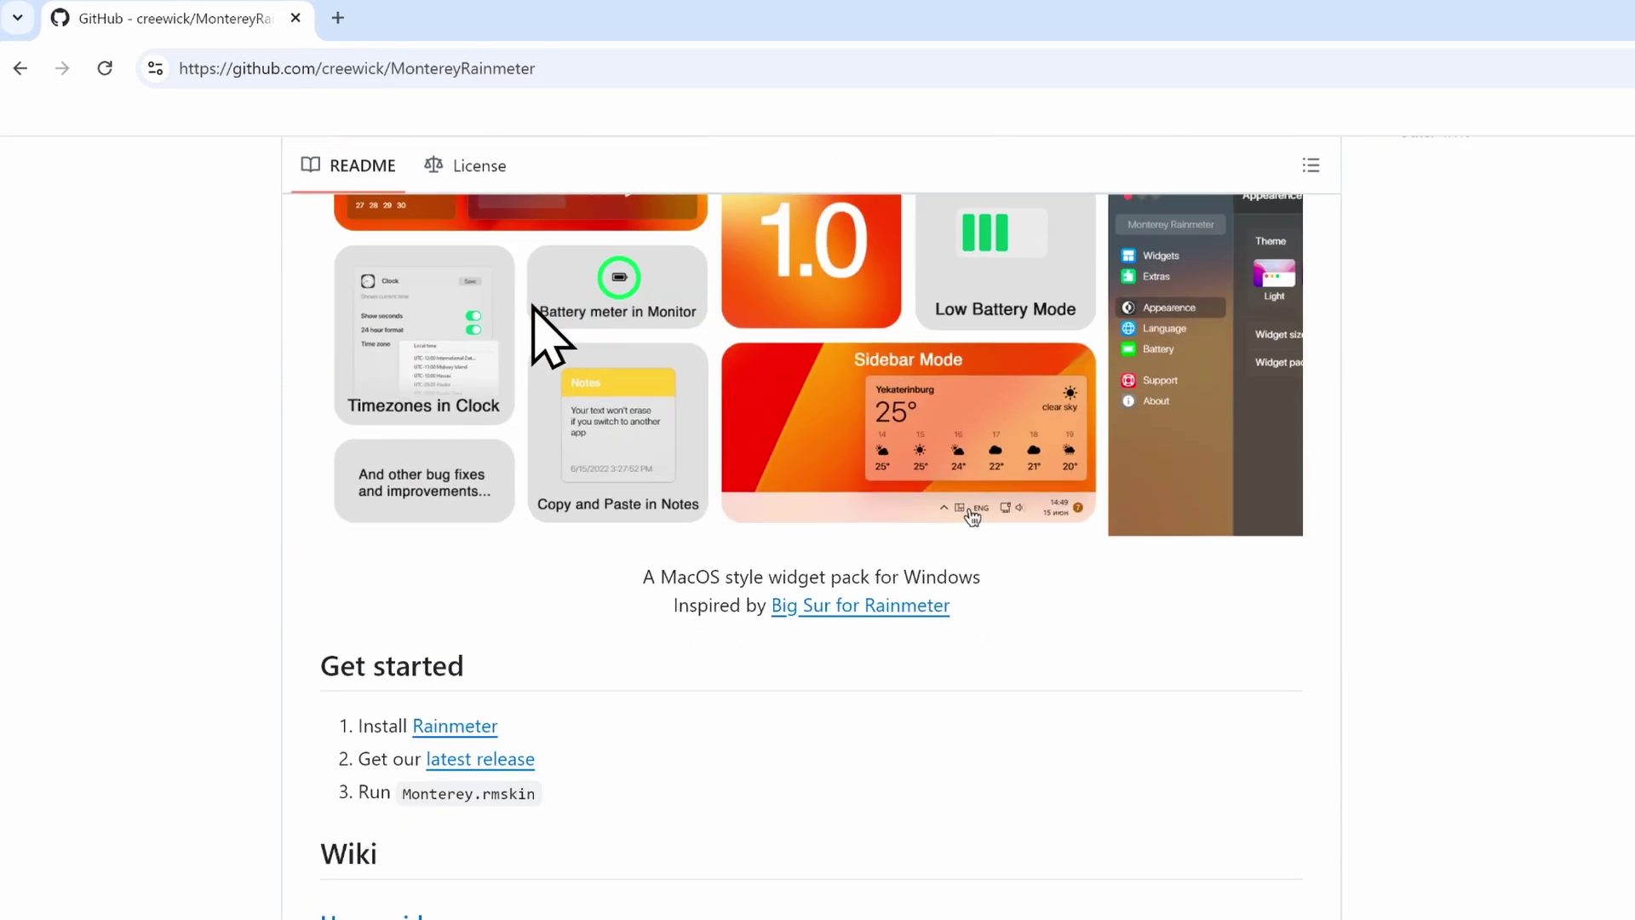
pyautogui.scroll(-7, 540, 329)
pyautogui.scroll(5, 540, 341)
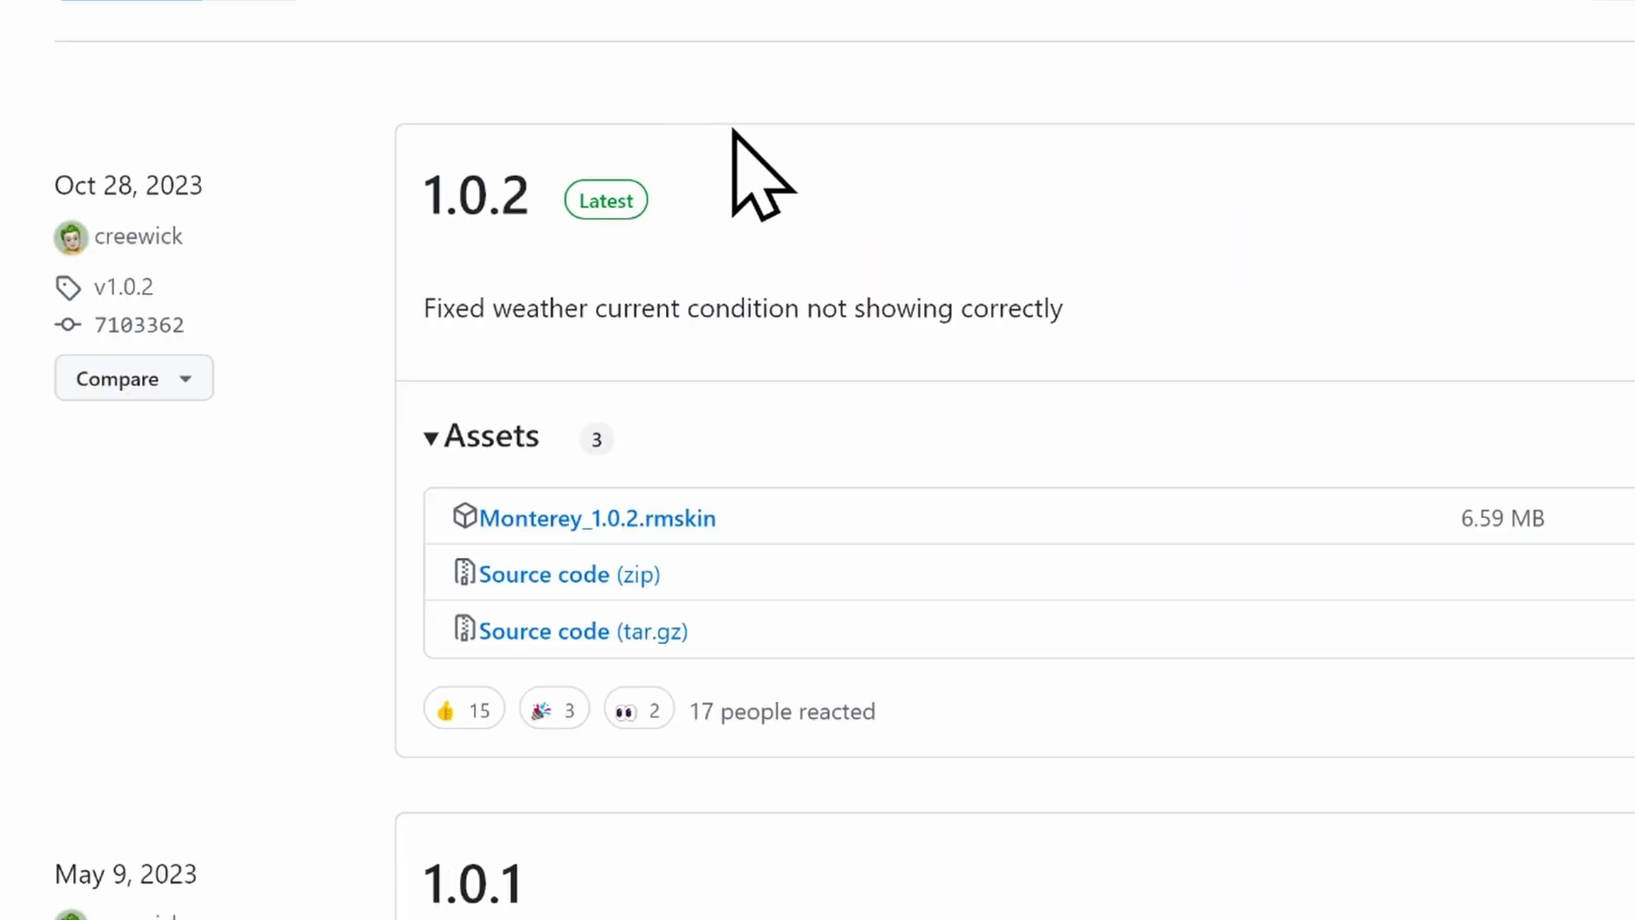
pyautogui.scroll(-4, 724, 154)
pyautogui.scroll(4, 745, 149)
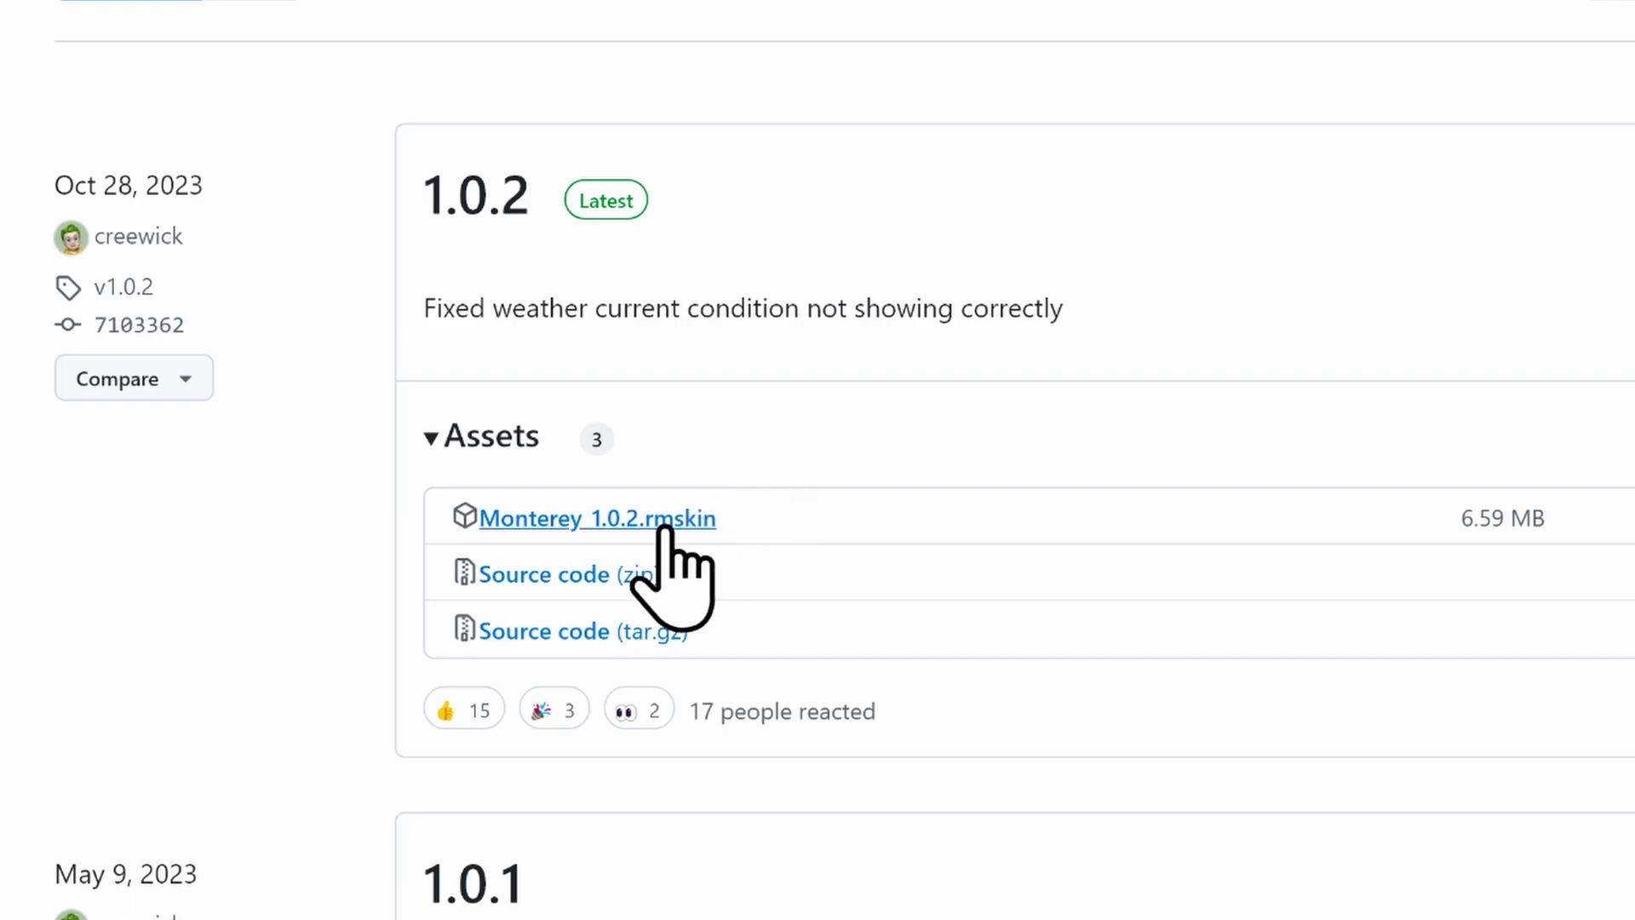
# Step: Download Monterey_1.0.2.rmskin to Downloads and open it in the Rainmeter Skin Installer
pyautogui.click(686, 518)
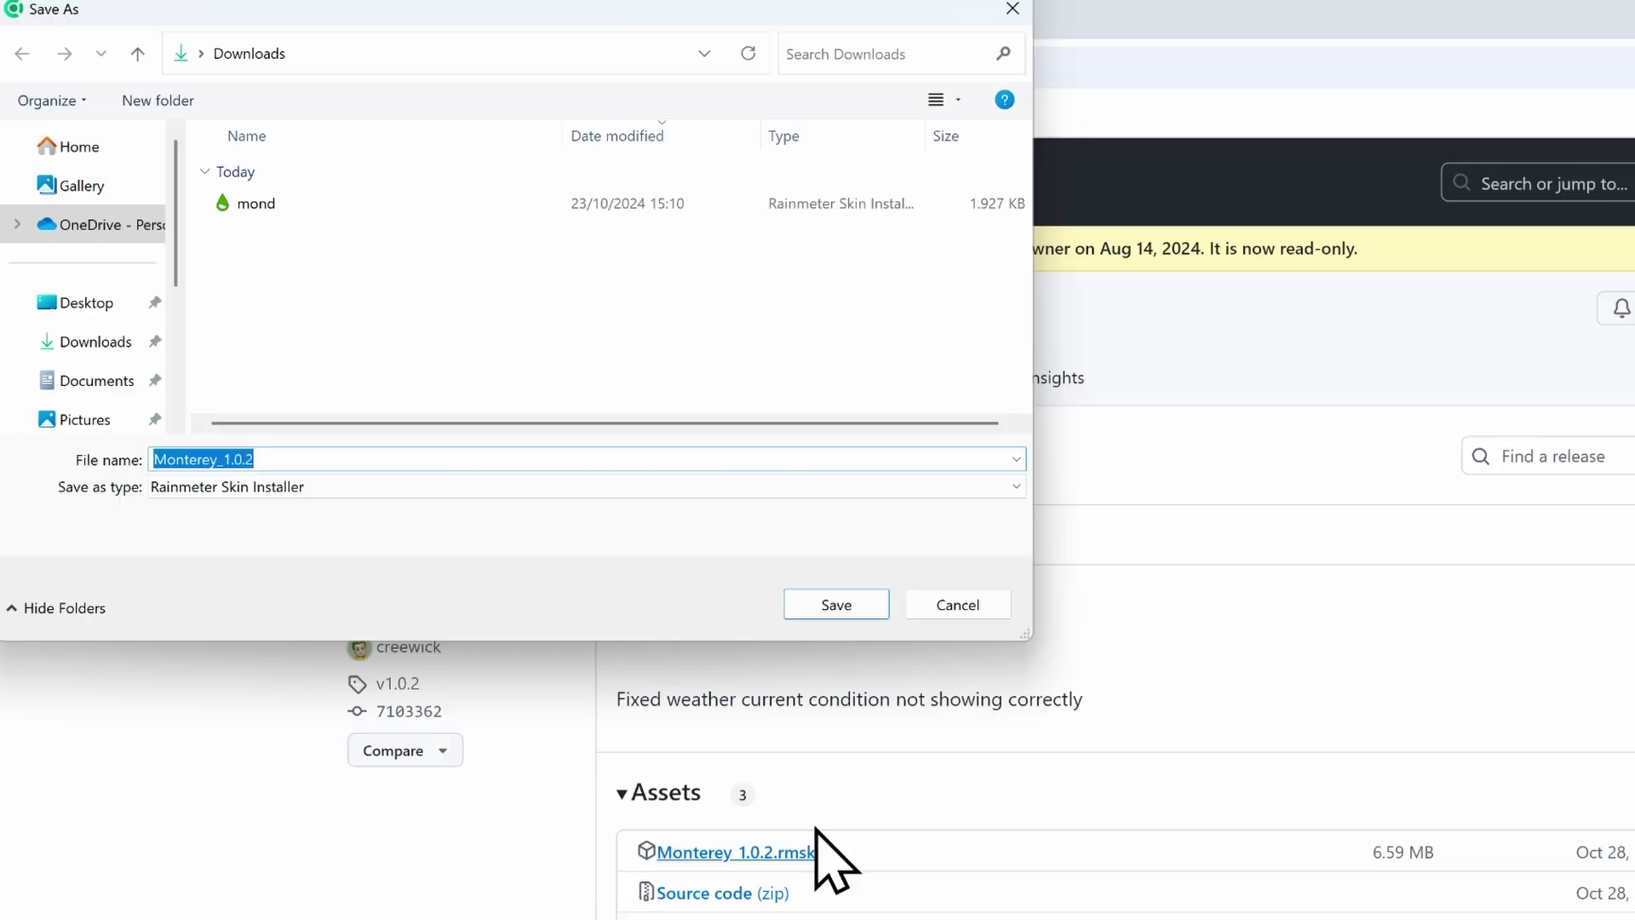
pyautogui.click(834, 620)
pyautogui.click(1631, 65)
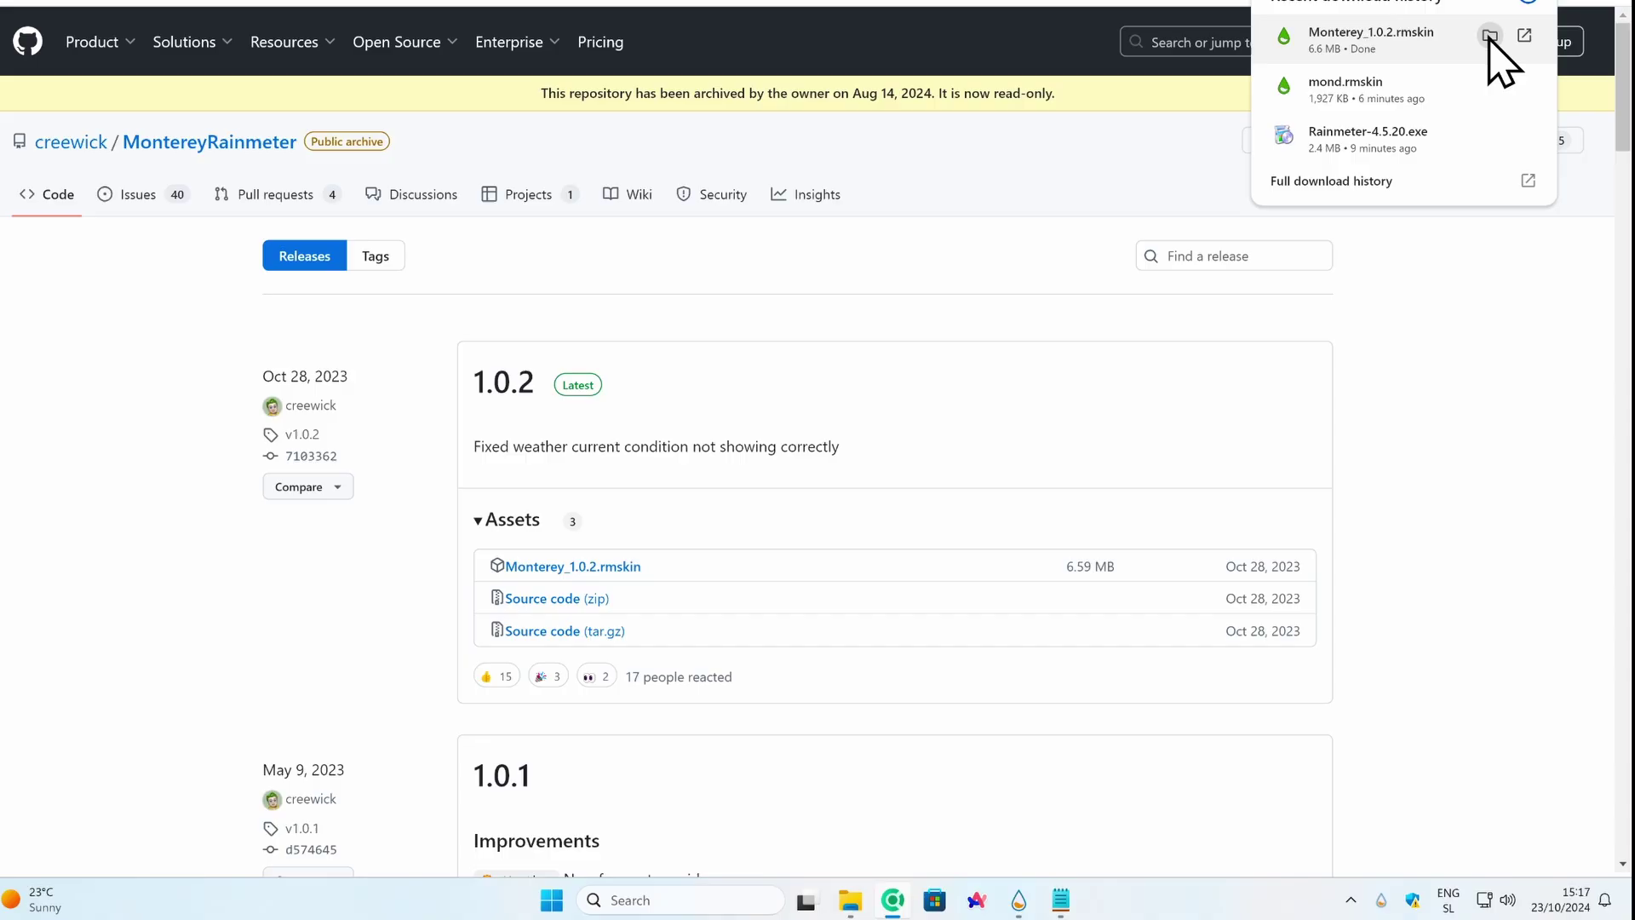
pyautogui.click(1371, 288)
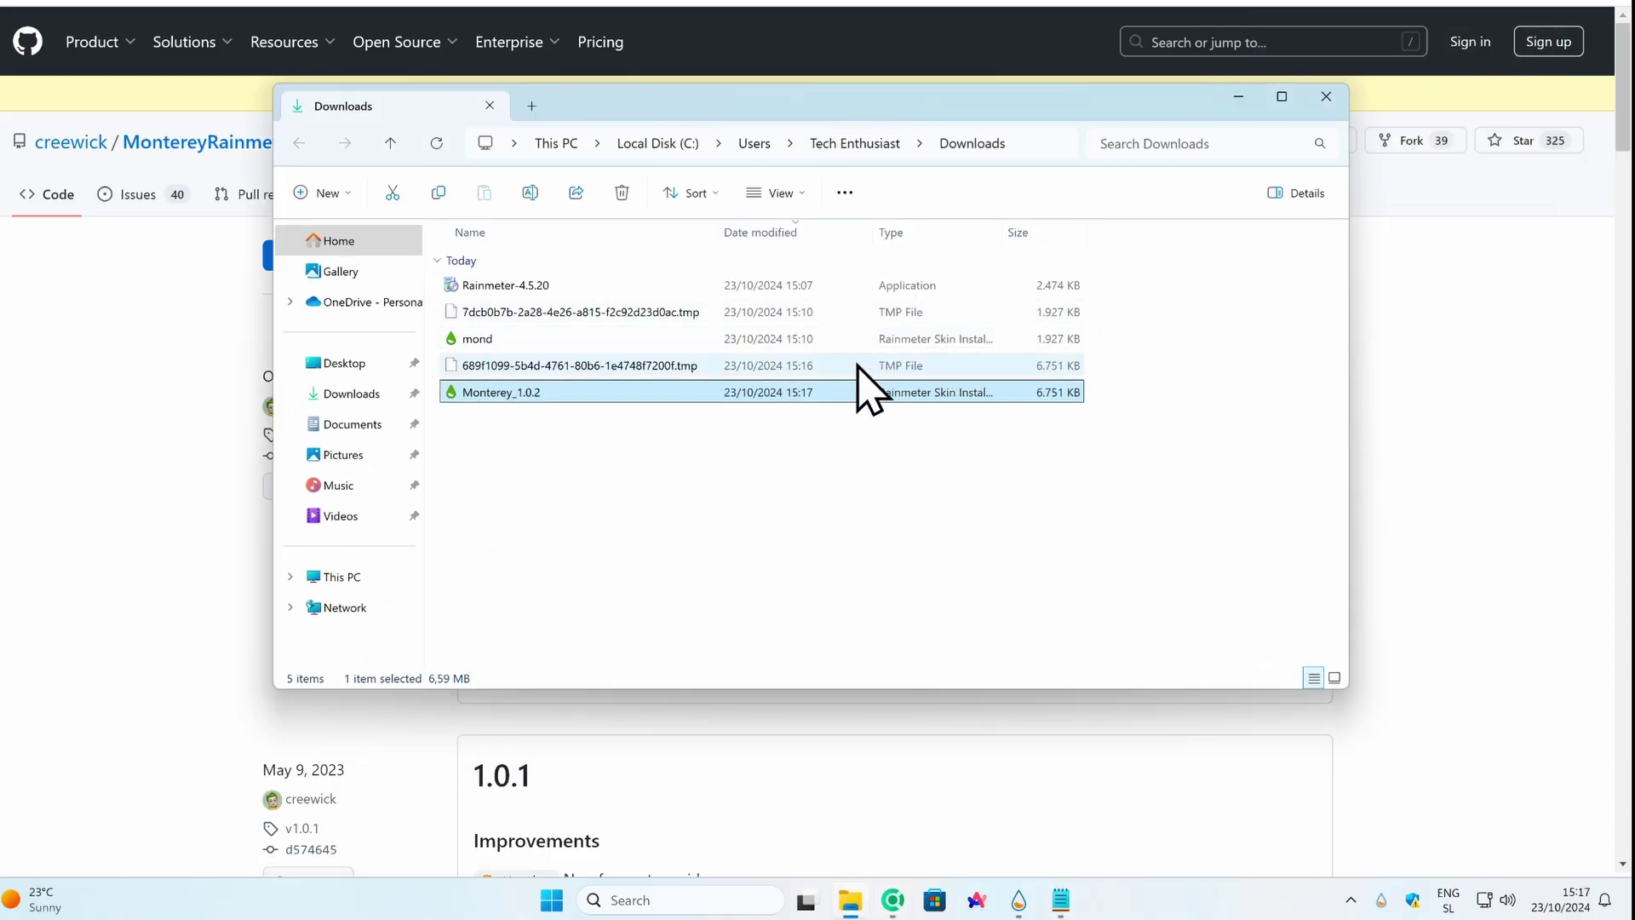
pyautogui.doubleClick(816, 392)
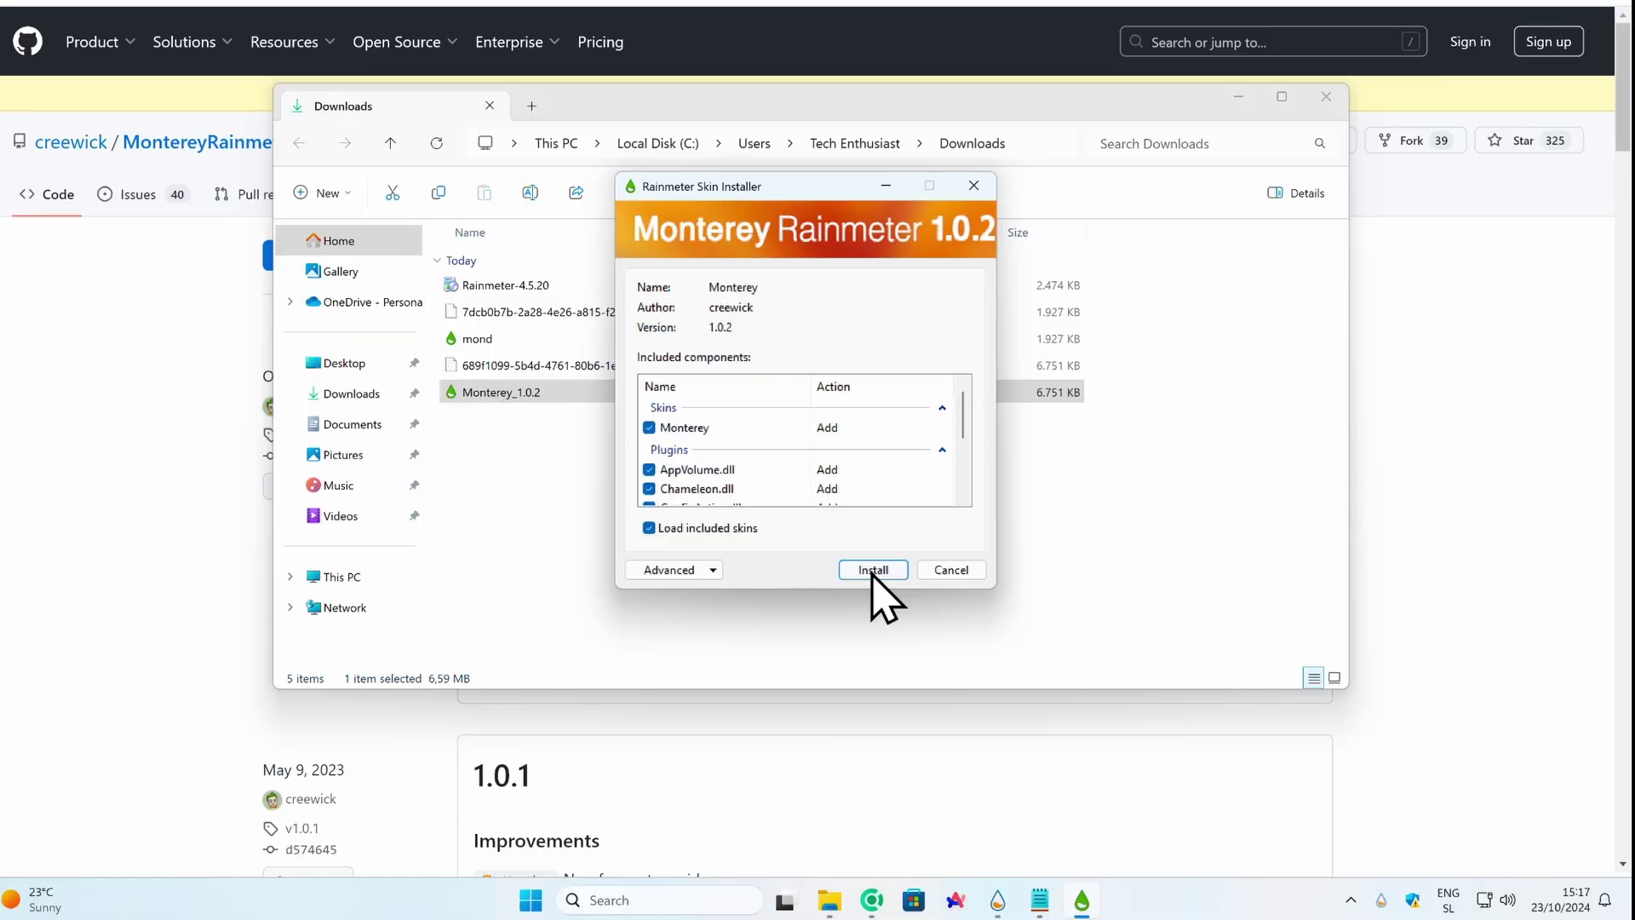
# Step: Install the Monterey skin pack and close the Downloads folder window
pyautogui.click(874, 569)
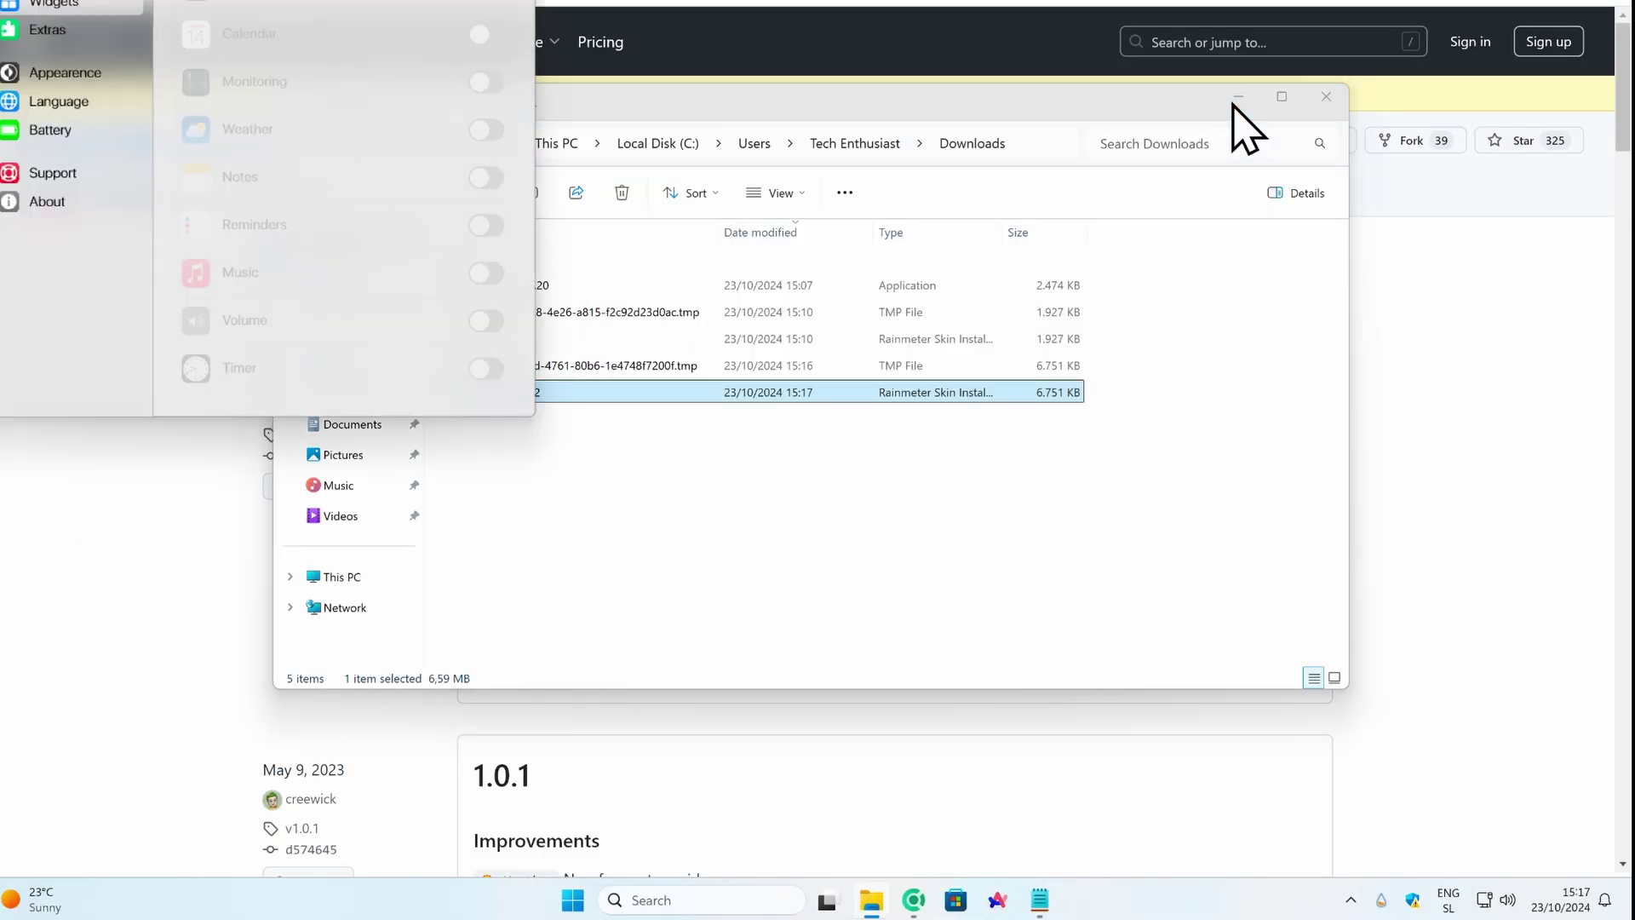
pyautogui.click(1326, 96)
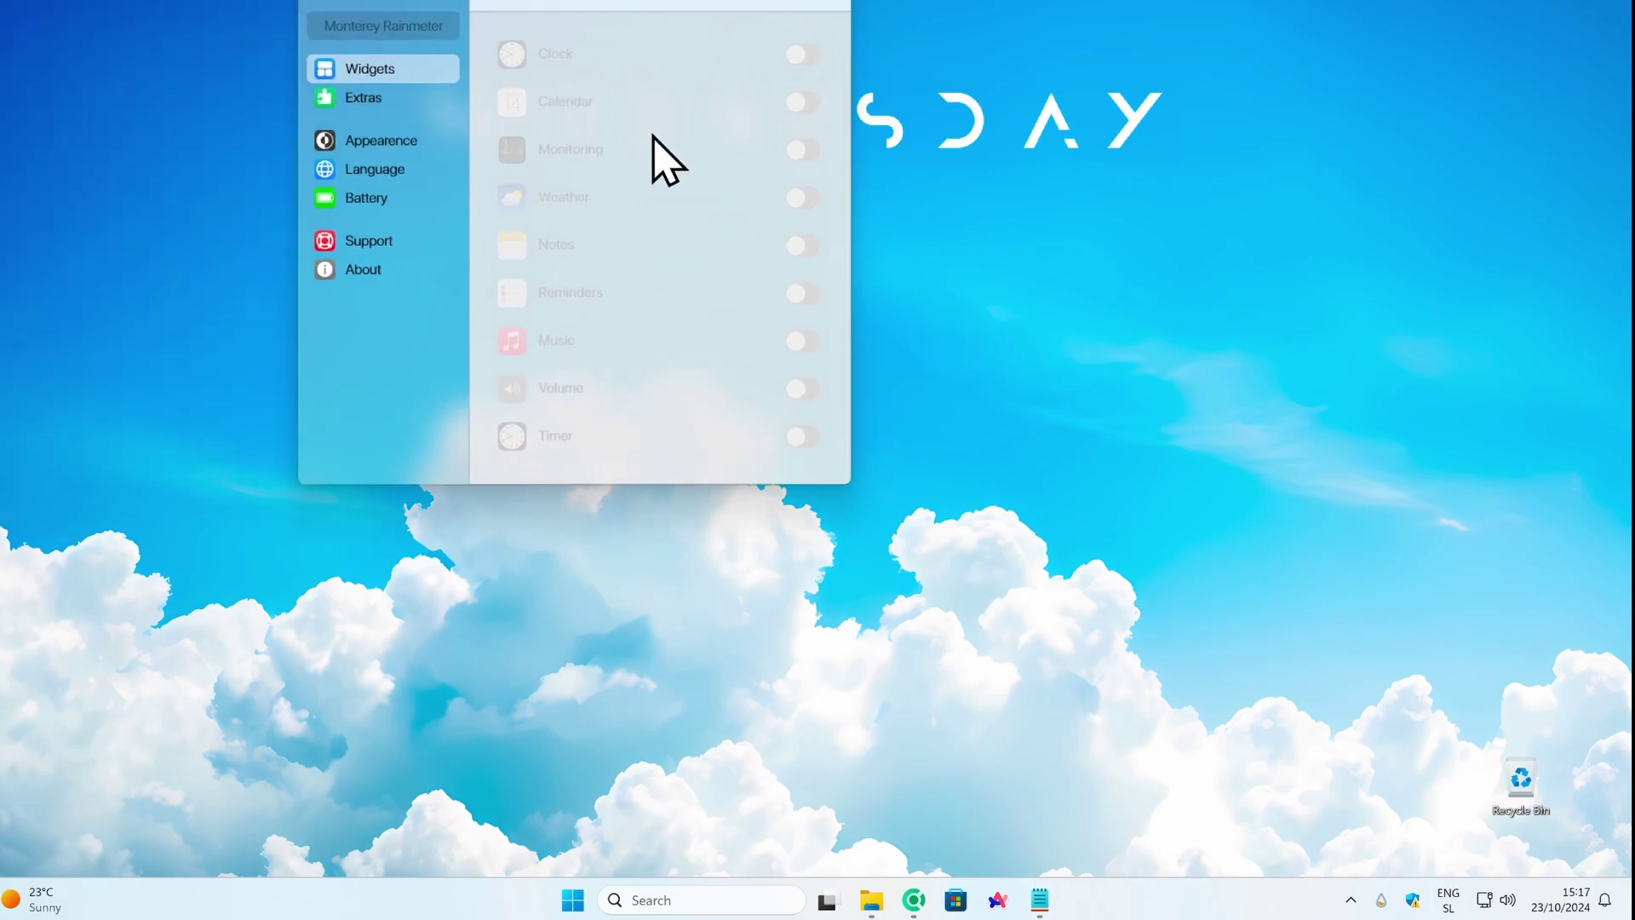
pyautogui.click(430, 98)
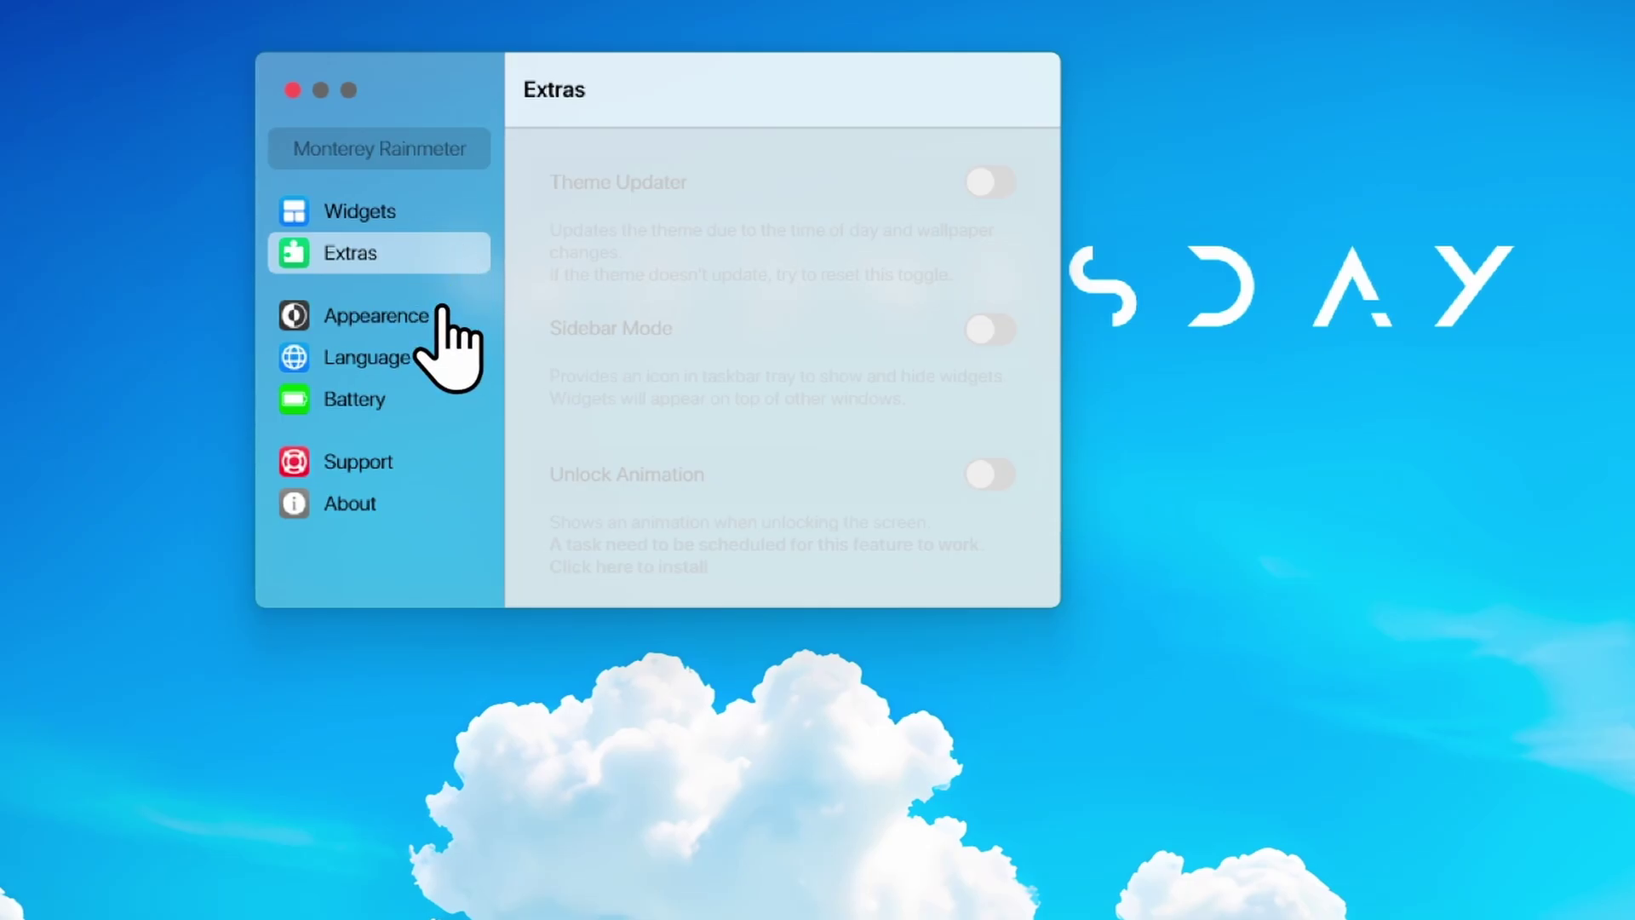
pyautogui.click(442, 312)
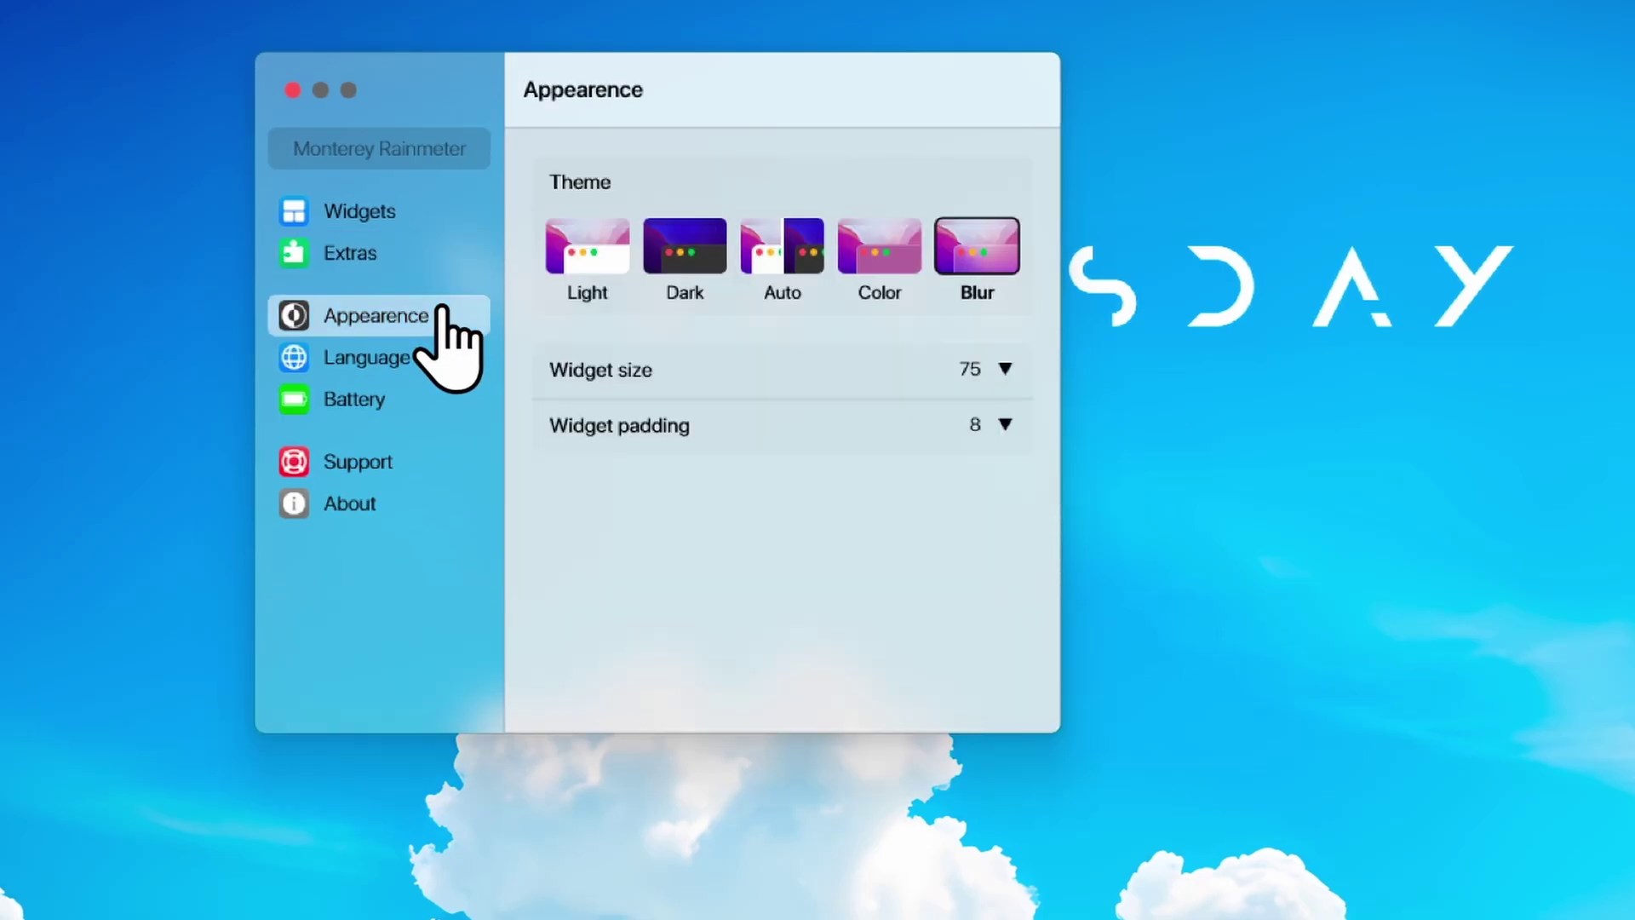
pyautogui.click(444, 357)
pyautogui.click(436, 399)
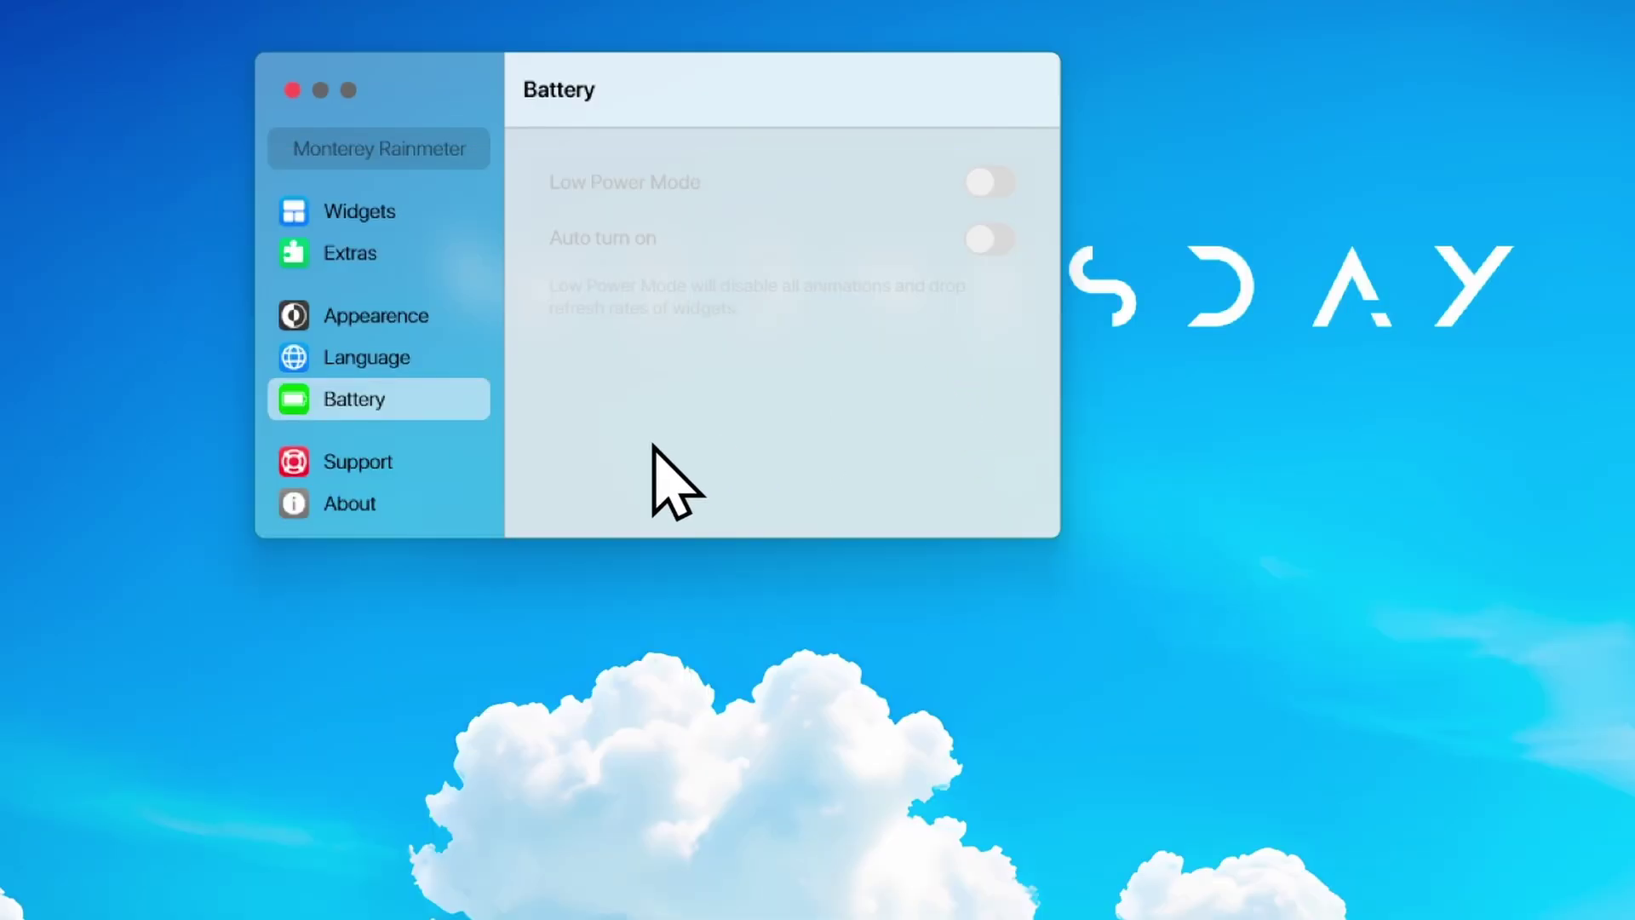
pyautogui.click(416, 511)
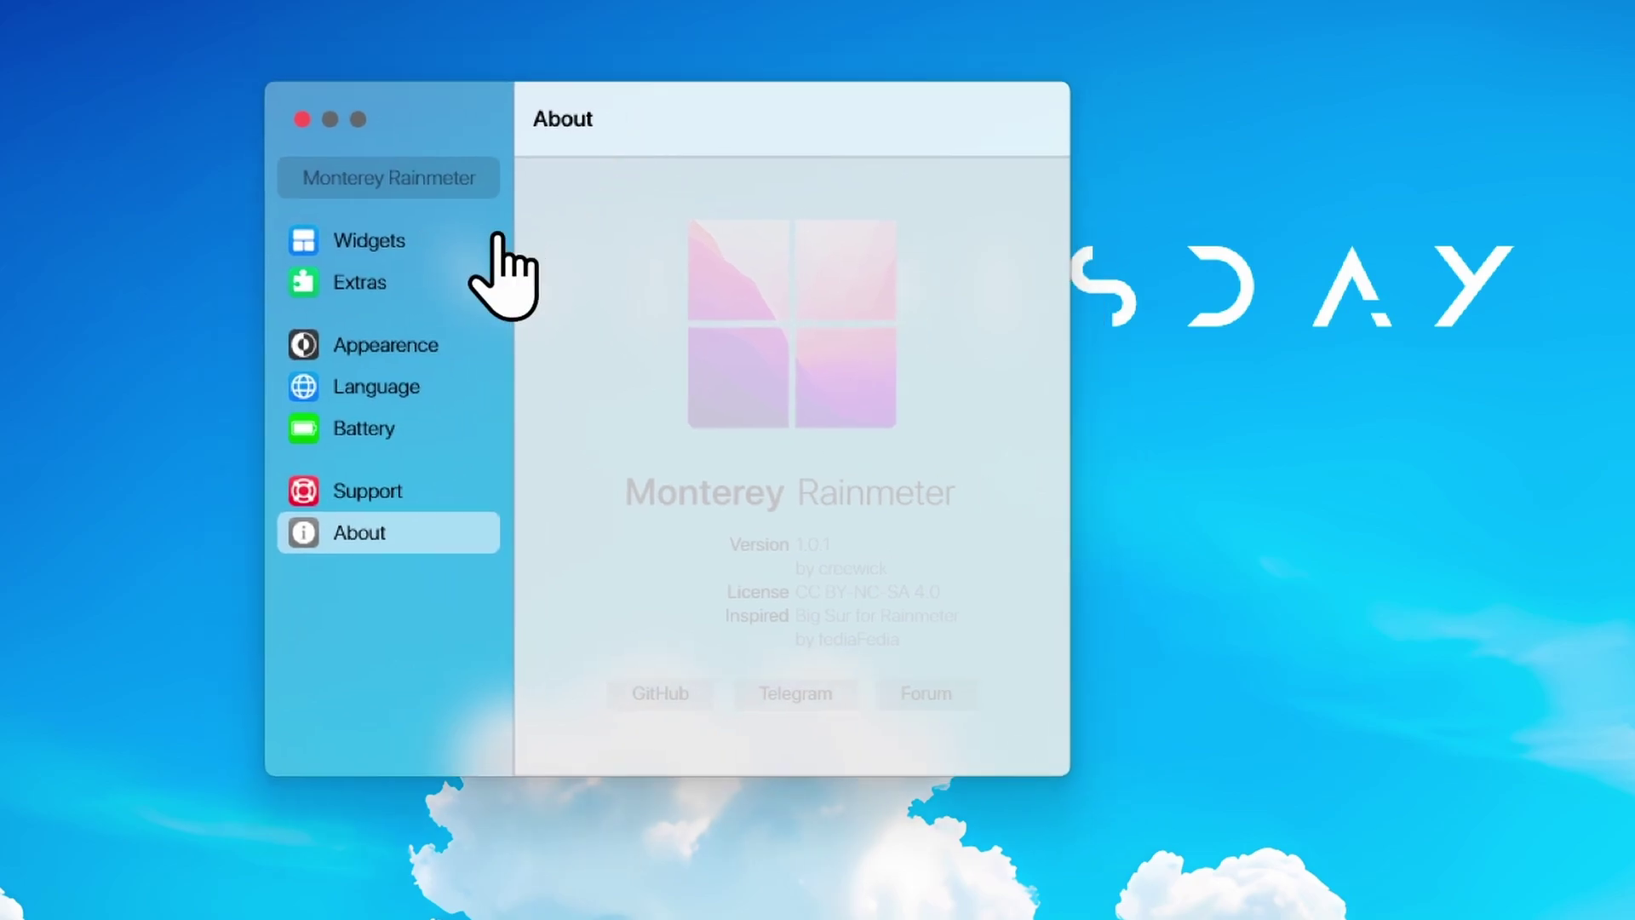
pyautogui.click(441, 240)
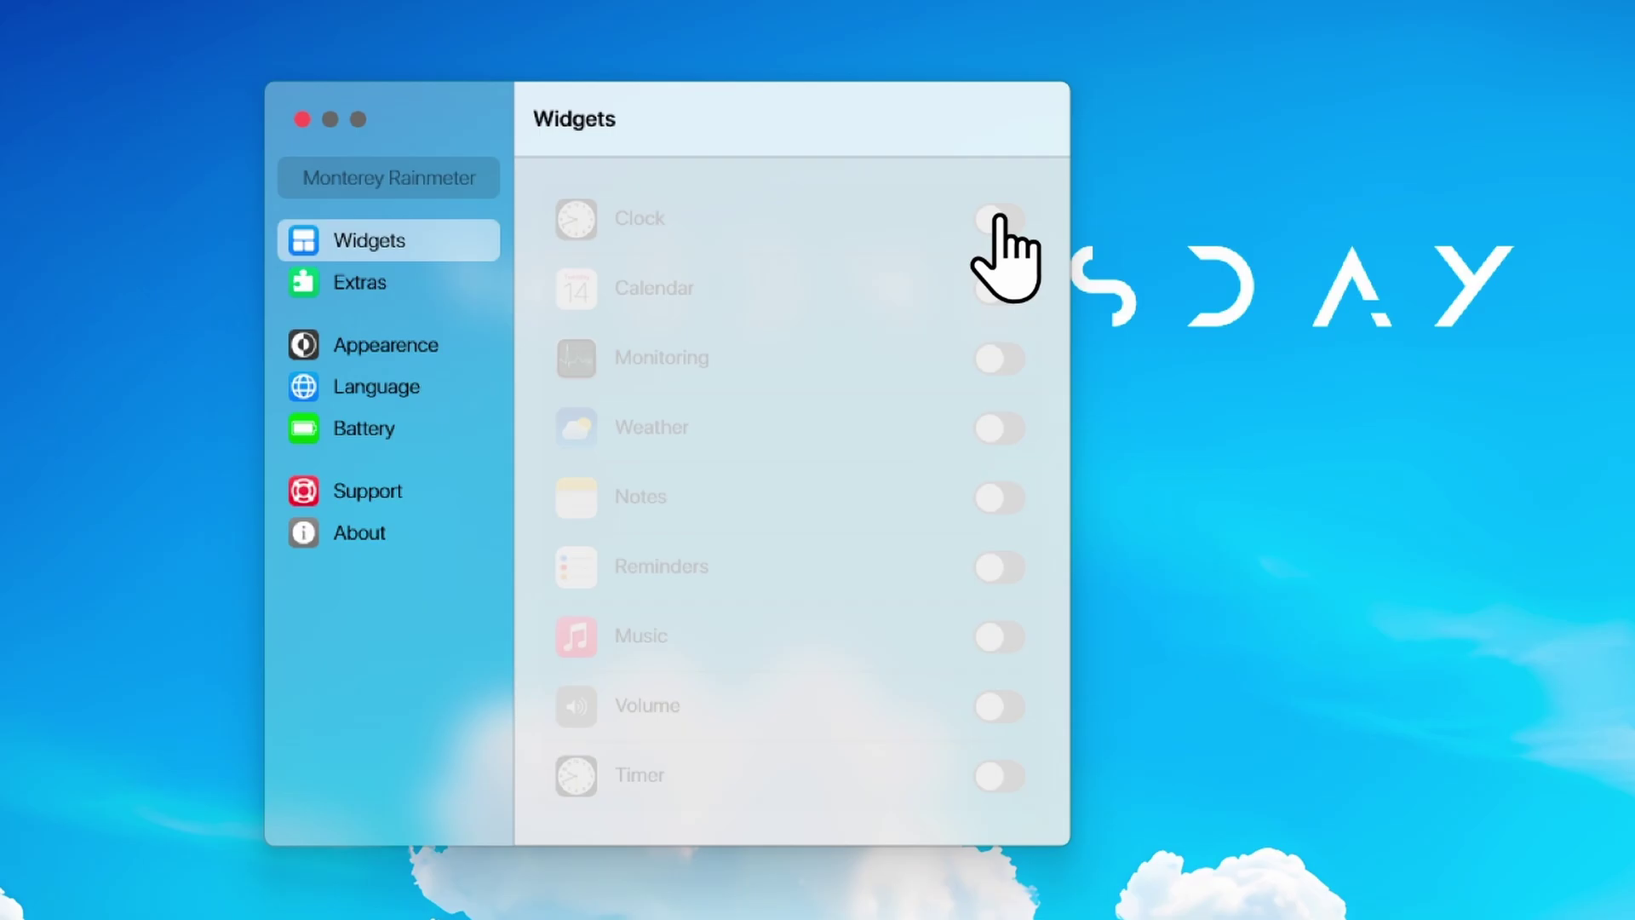
# Step: Switch on the Clock, Calendar, Monitoring, Weather and Music widgets
pyautogui.click(998, 219)
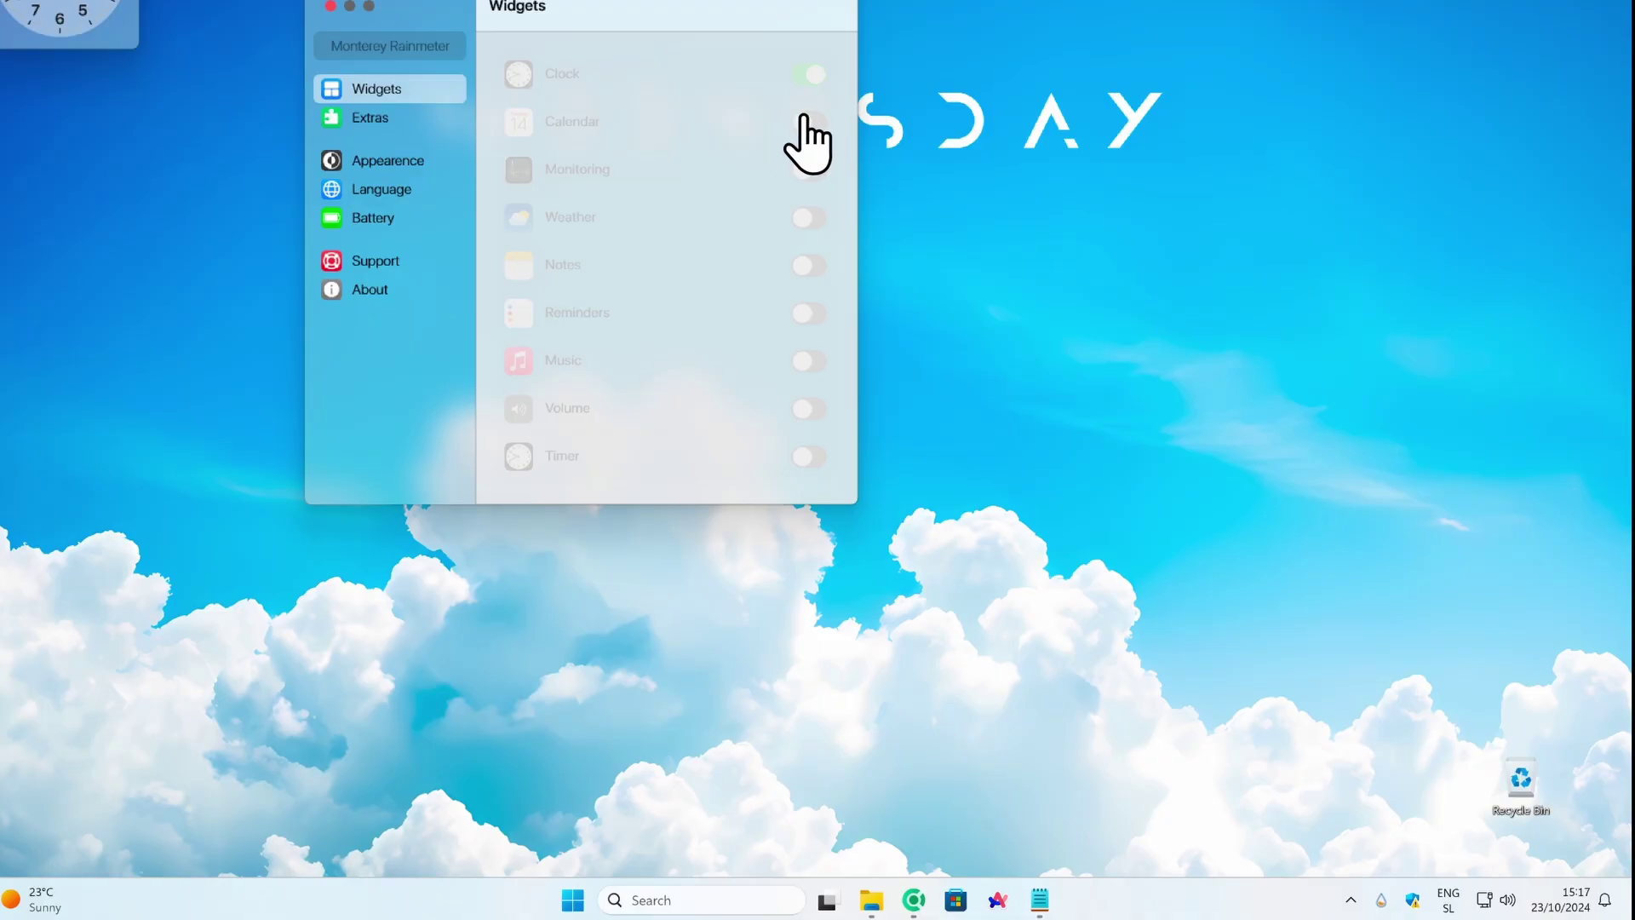
pyautogui.click(804, 121)
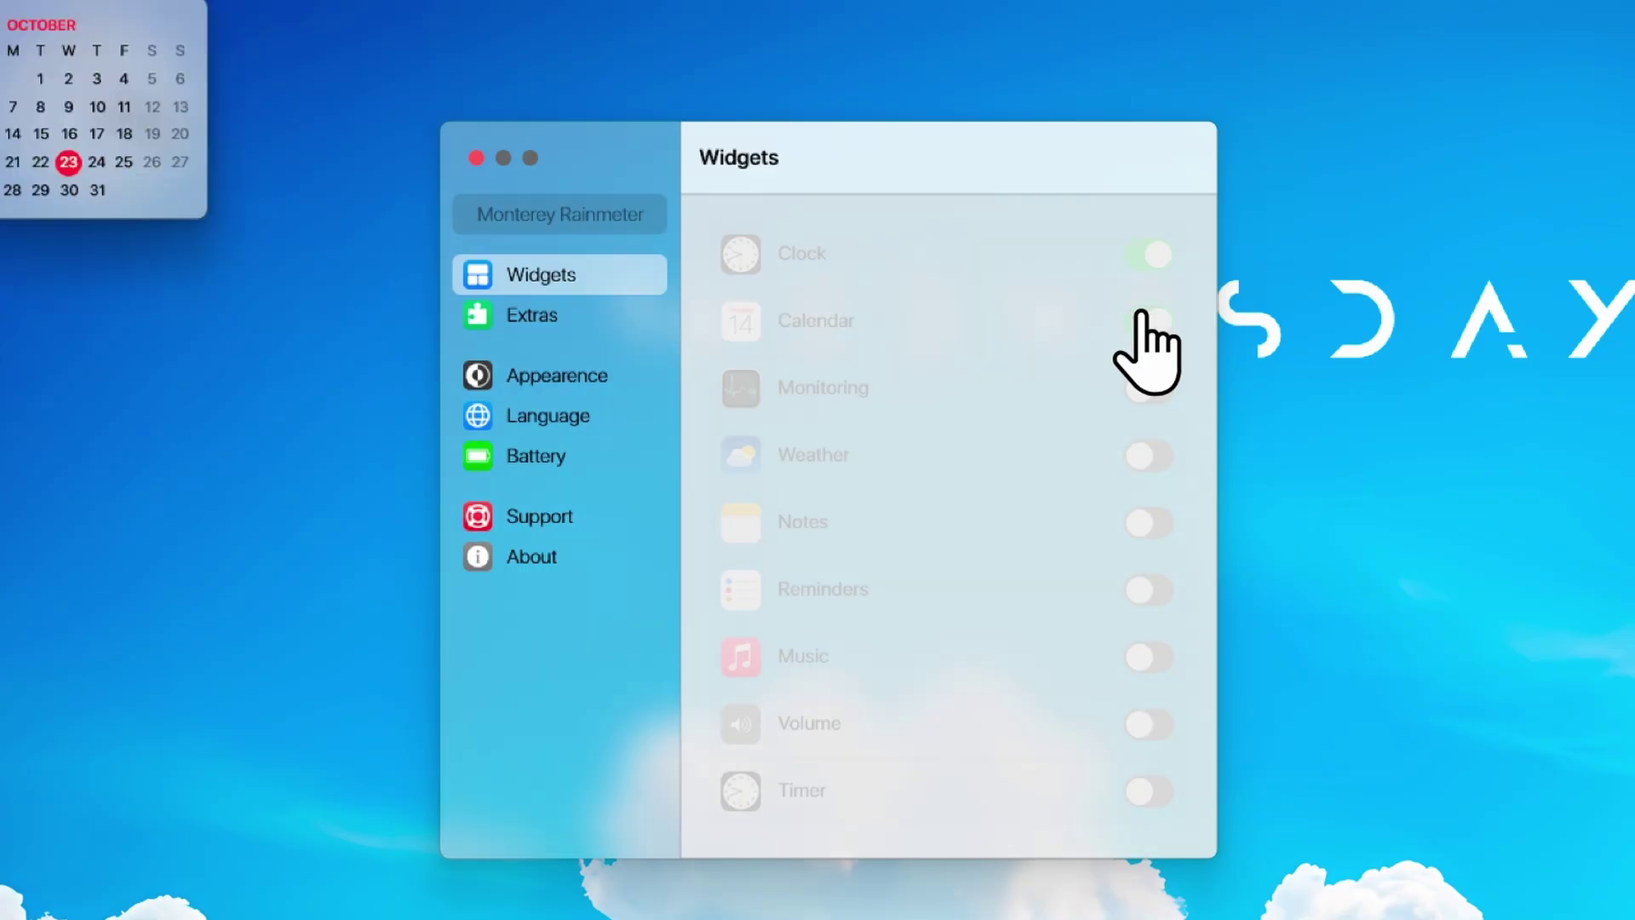
pyautogui.click(1145, 388)
pyautogui.click(1148, 455)
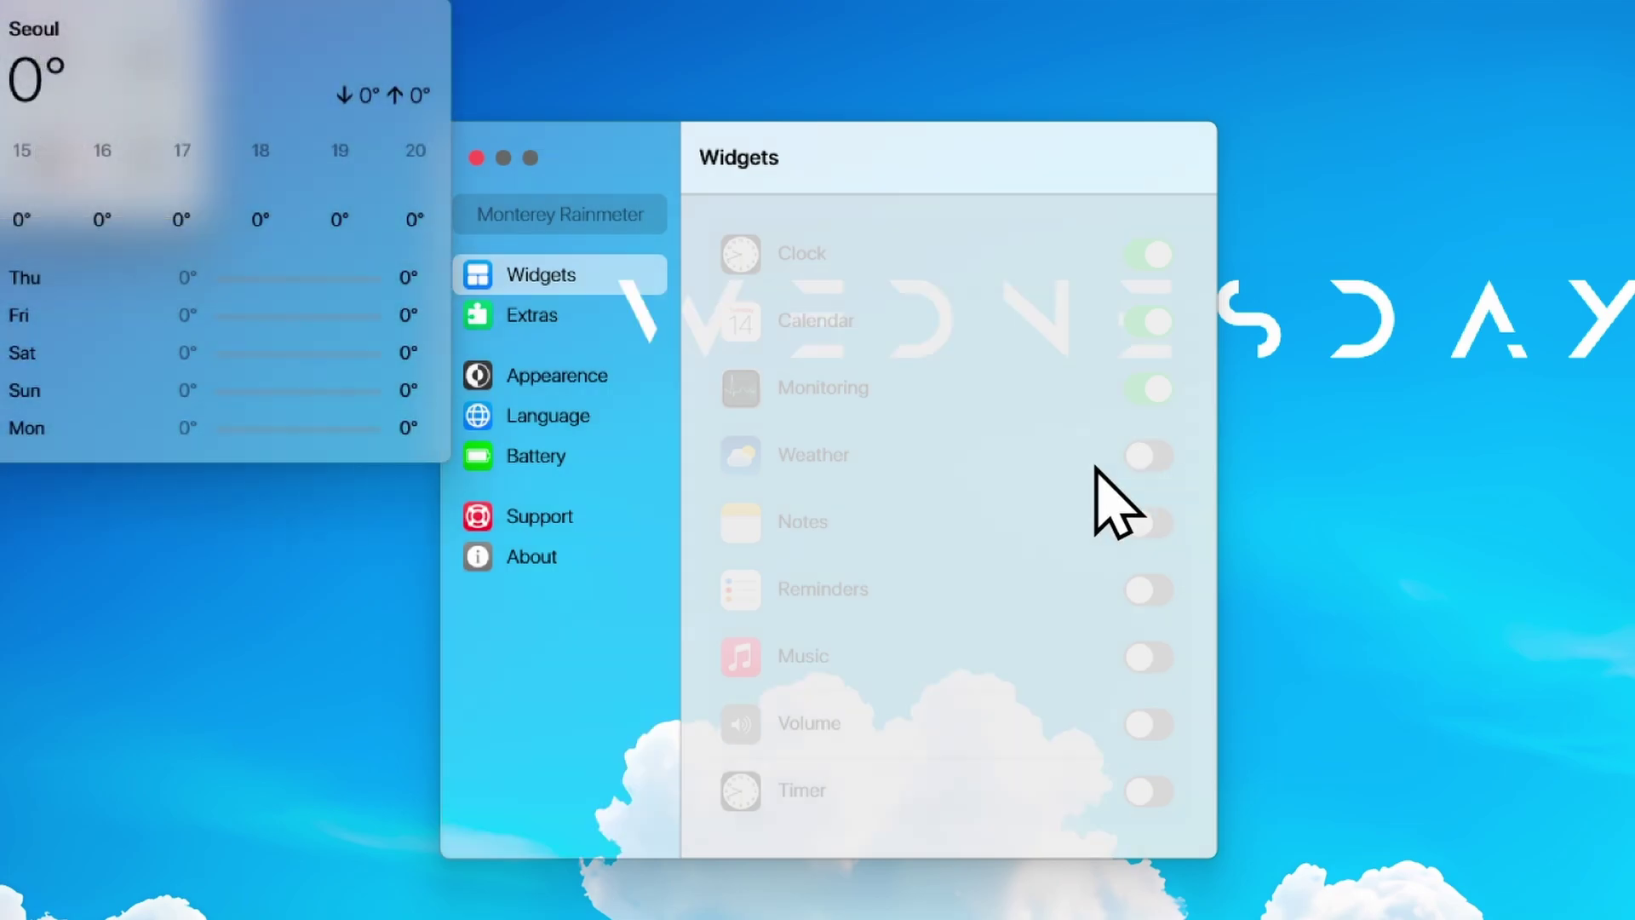
pyautogui.click(1149, 657)
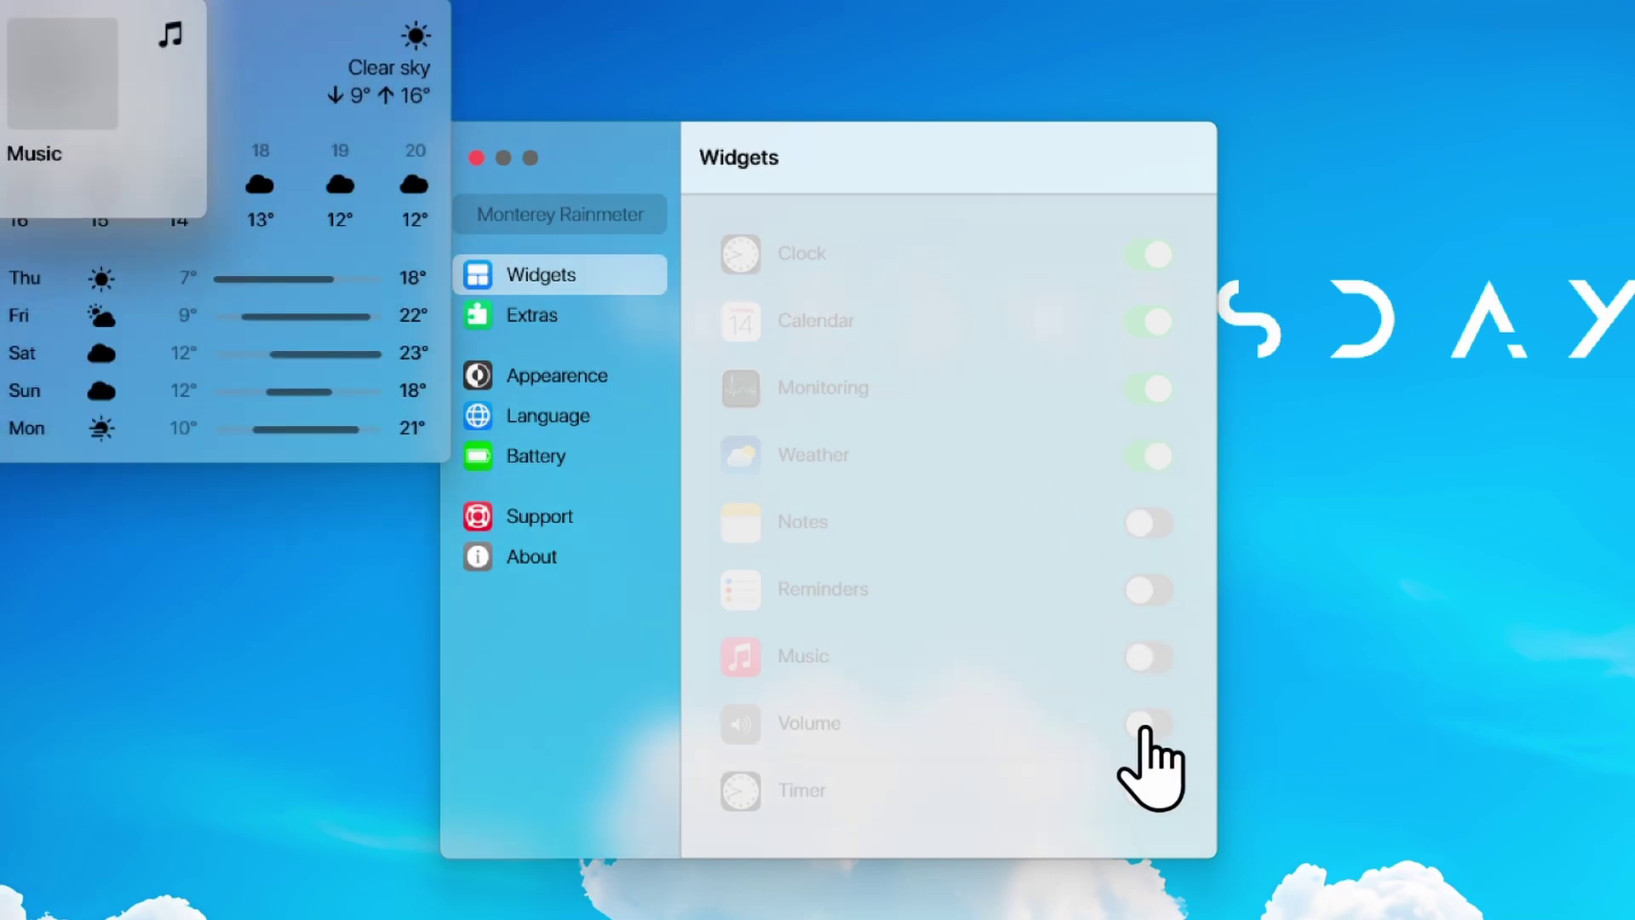
# Step: Try the Color appearance theme, then return to the translucent Blur theme
pyautogui.click(600, 376)
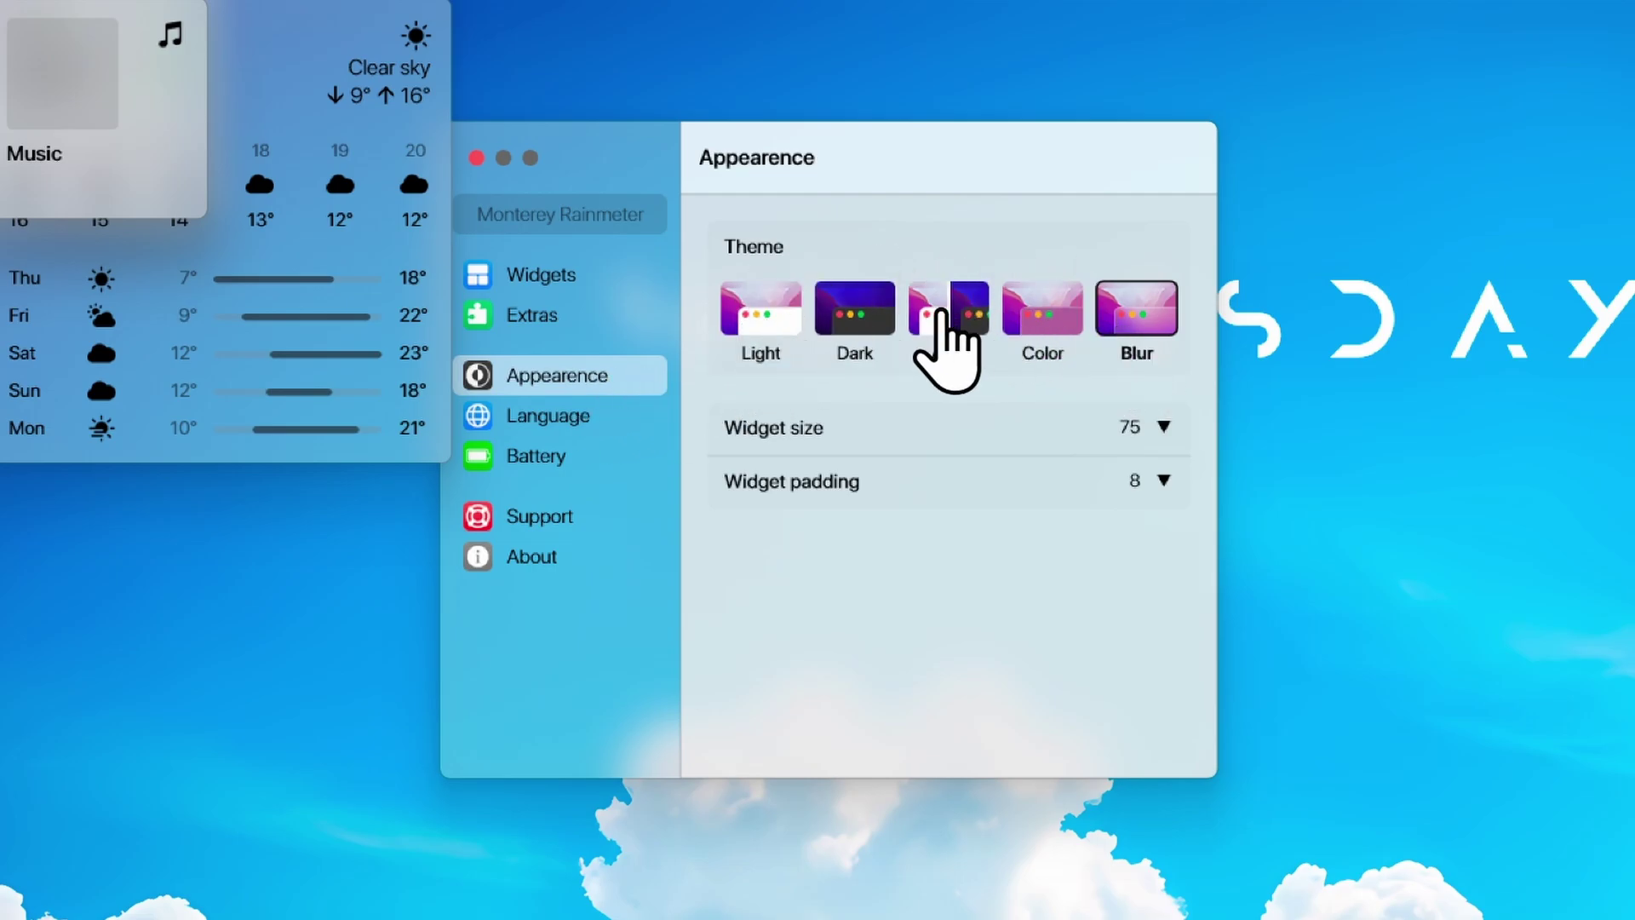
pyautogui.click(1041, 328)
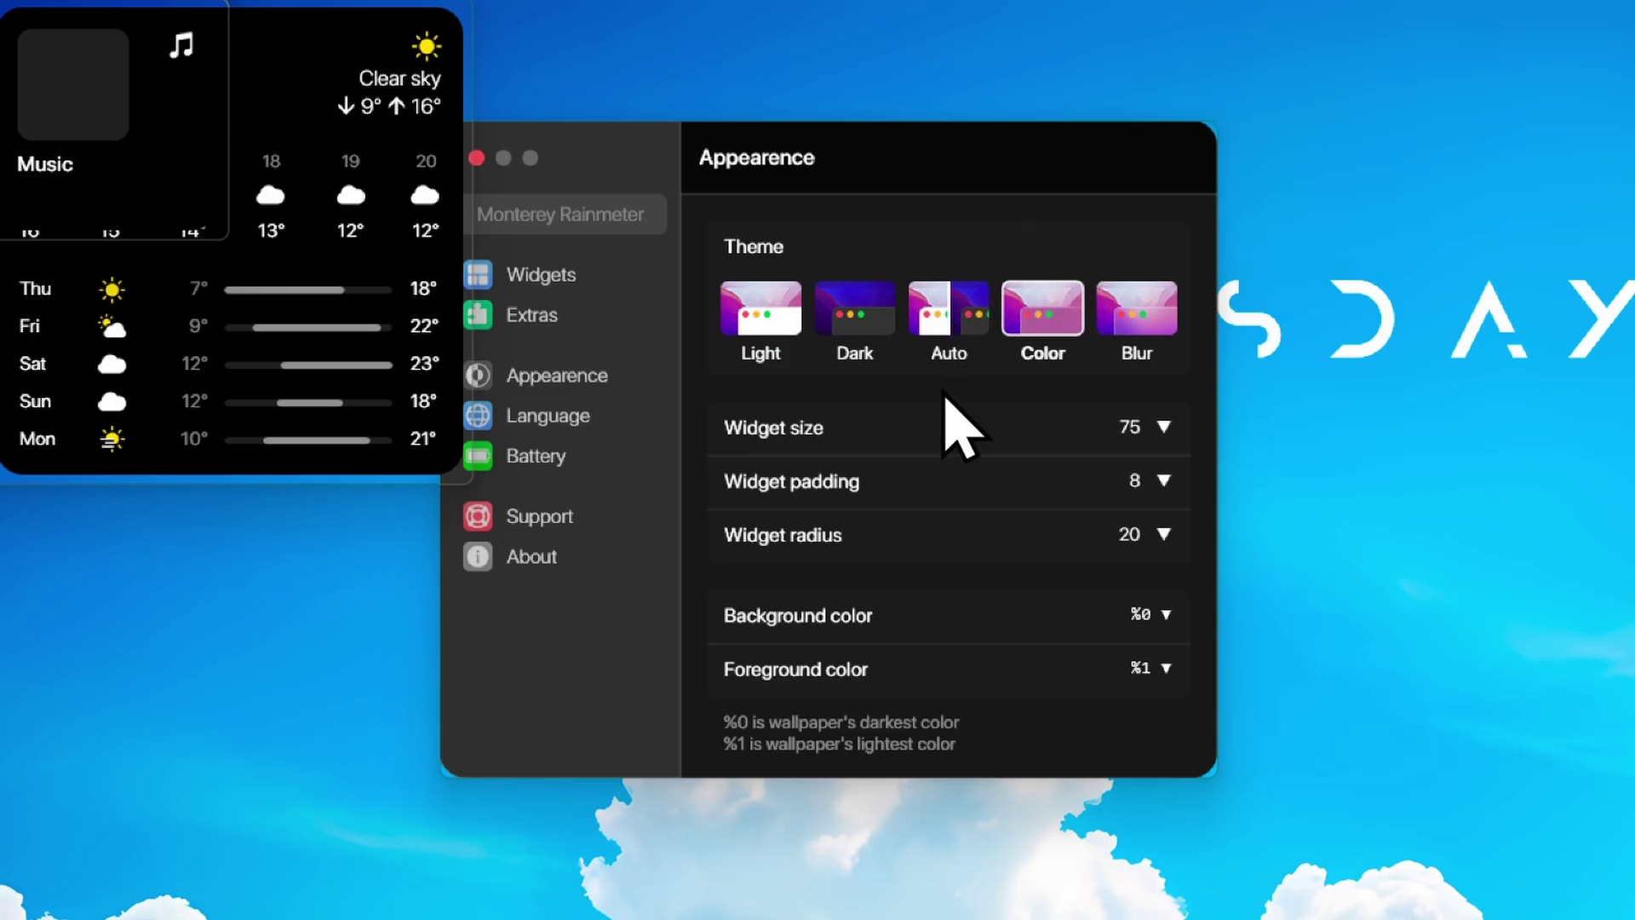
pyautogui.click(1137, 328)
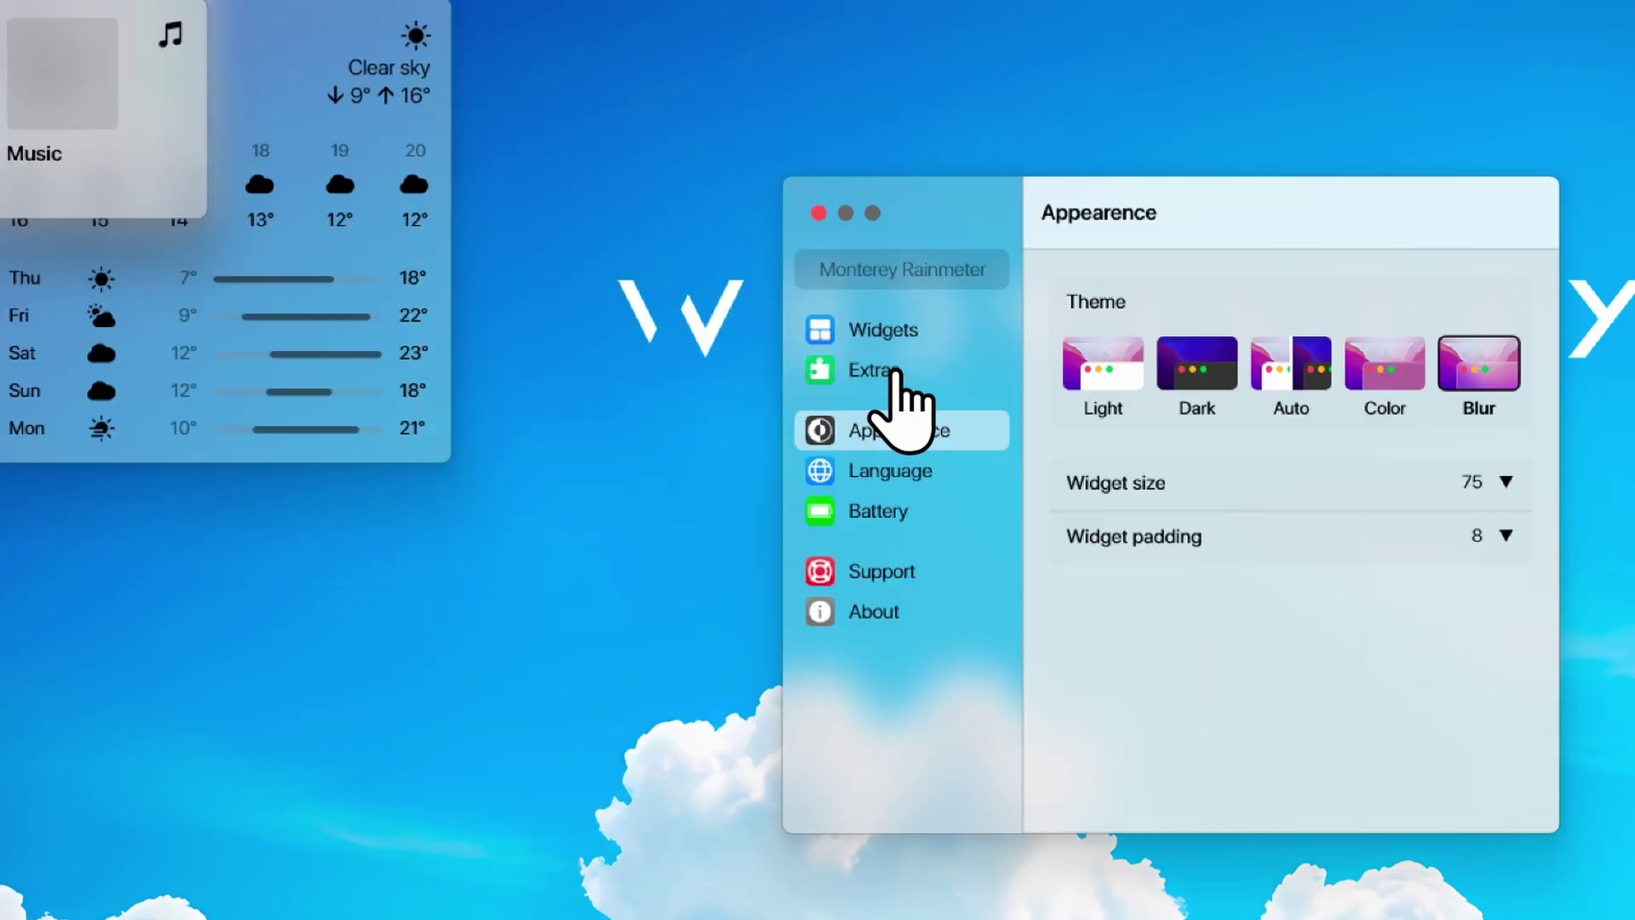
pyautogui.click(886, 373)
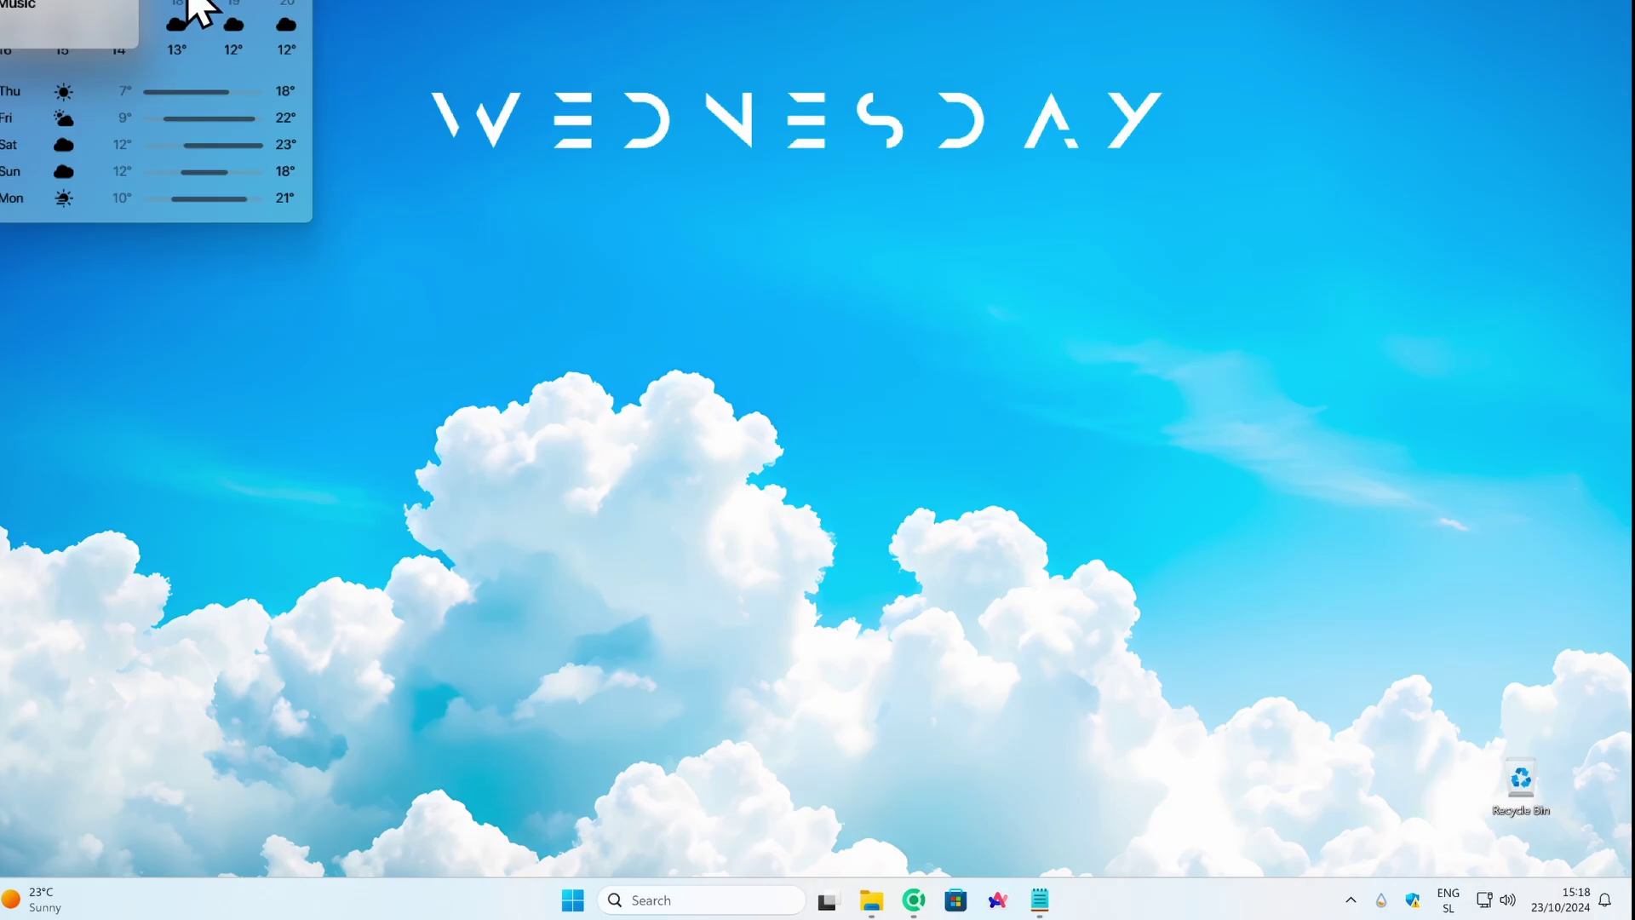
# Step: Drag Music above the taskbar, then arrange weather, calendar and clock at the top-left
pyautogui.moveTo(118, 16); pyautogui.dragTo(883, 798)
pyautogui.moveTo(271, 187); pyautogui.dragTo(219, 99)
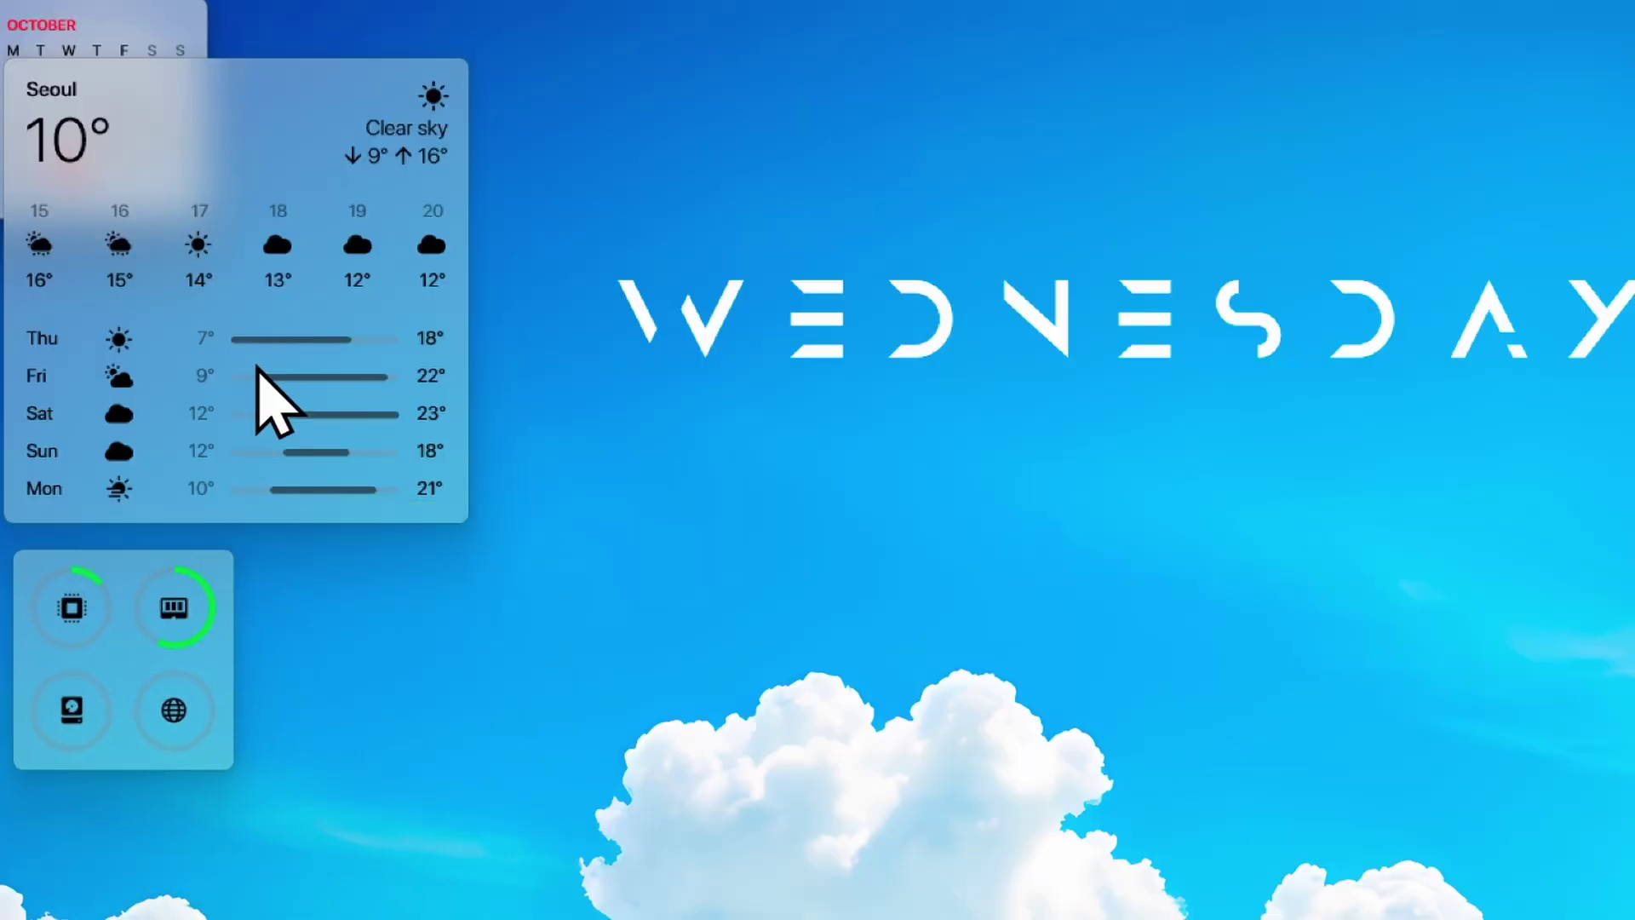
pyautogui.moveTo(160, 51); pyautogui.dragTo(427, 577)
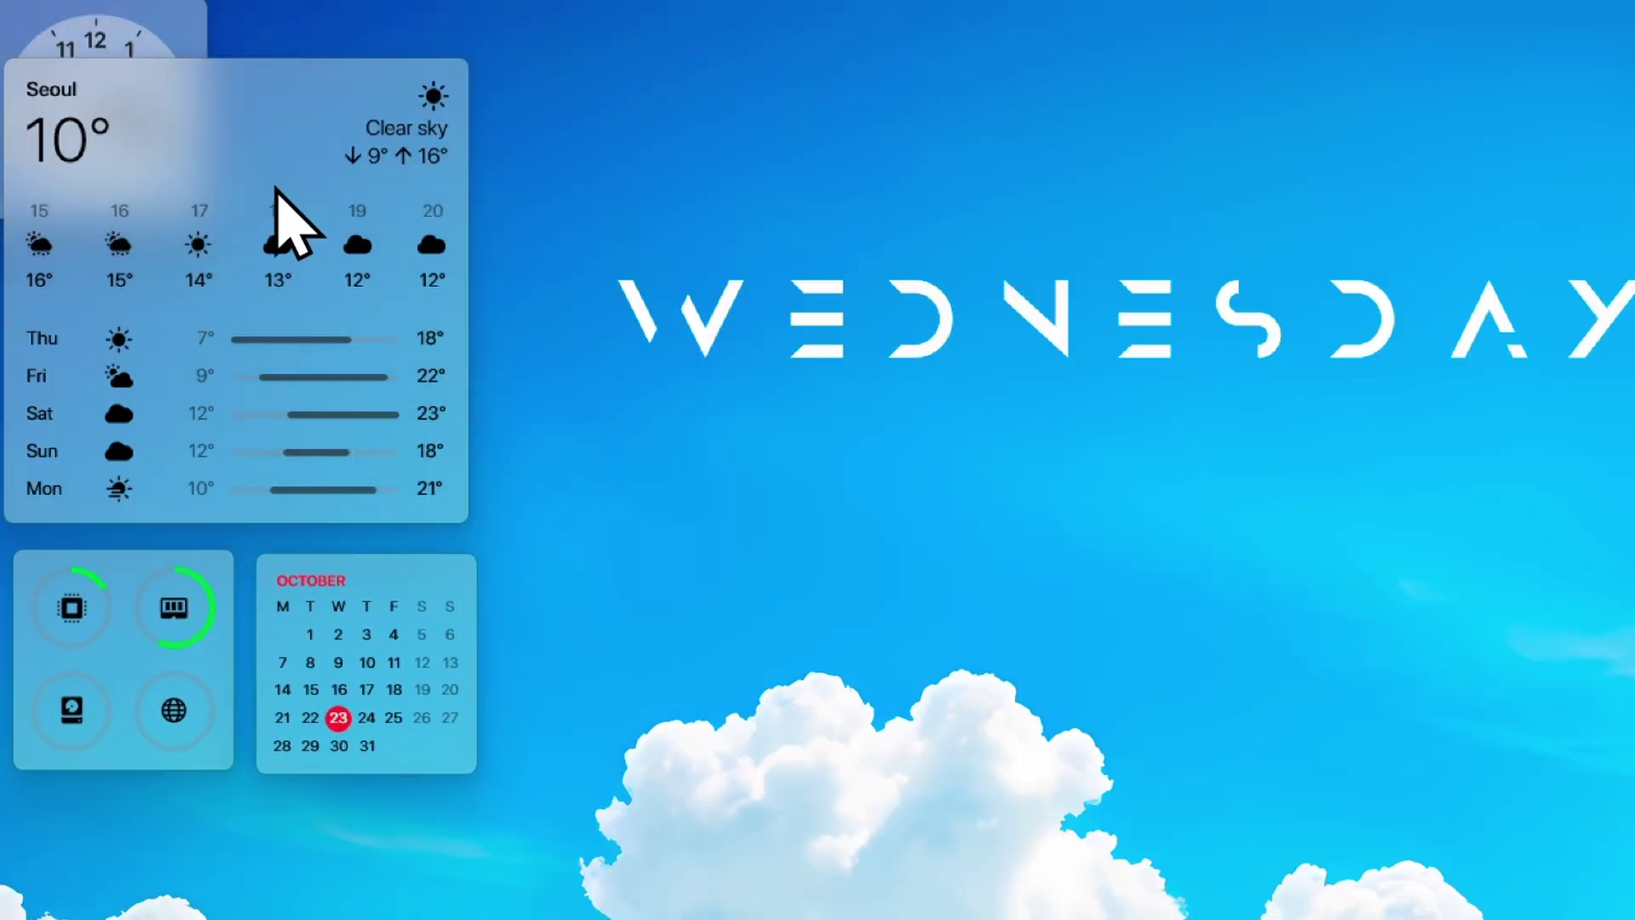
pyautogui.moveTo(177, 25); pyautogui.dragTo(246, 800)
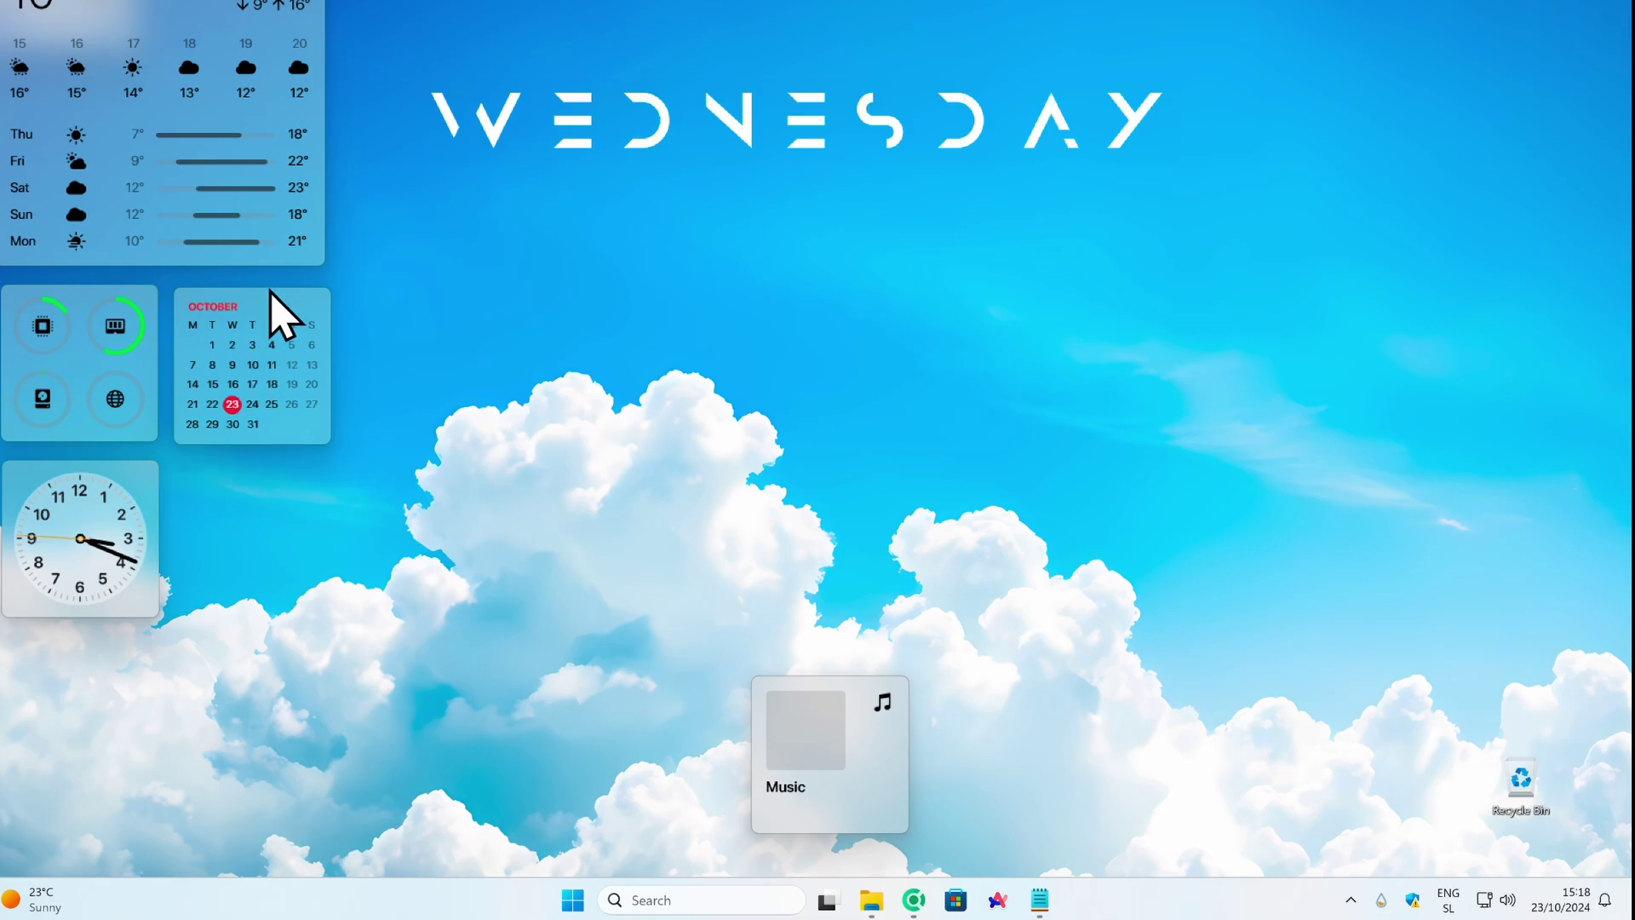
pyautogui.moveTo(240, 85); pyautogui.dragTo(226, 43)
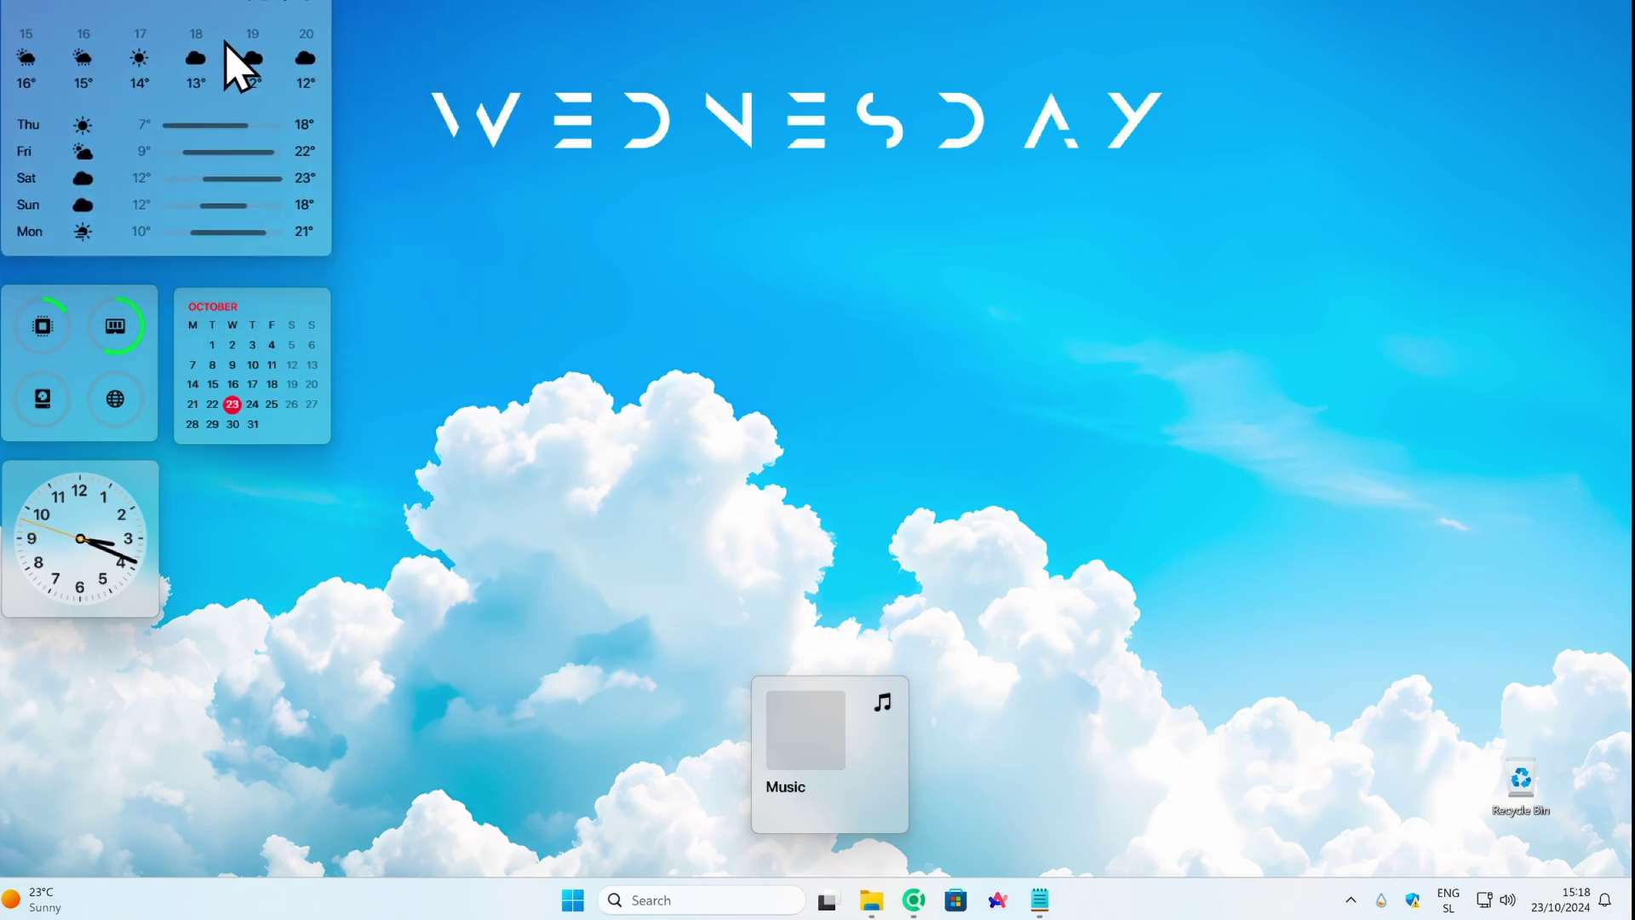
# Step: Change the weather city from Seoul to London and resize the widget to Medium
pyautogui.rightClick(183, 8)
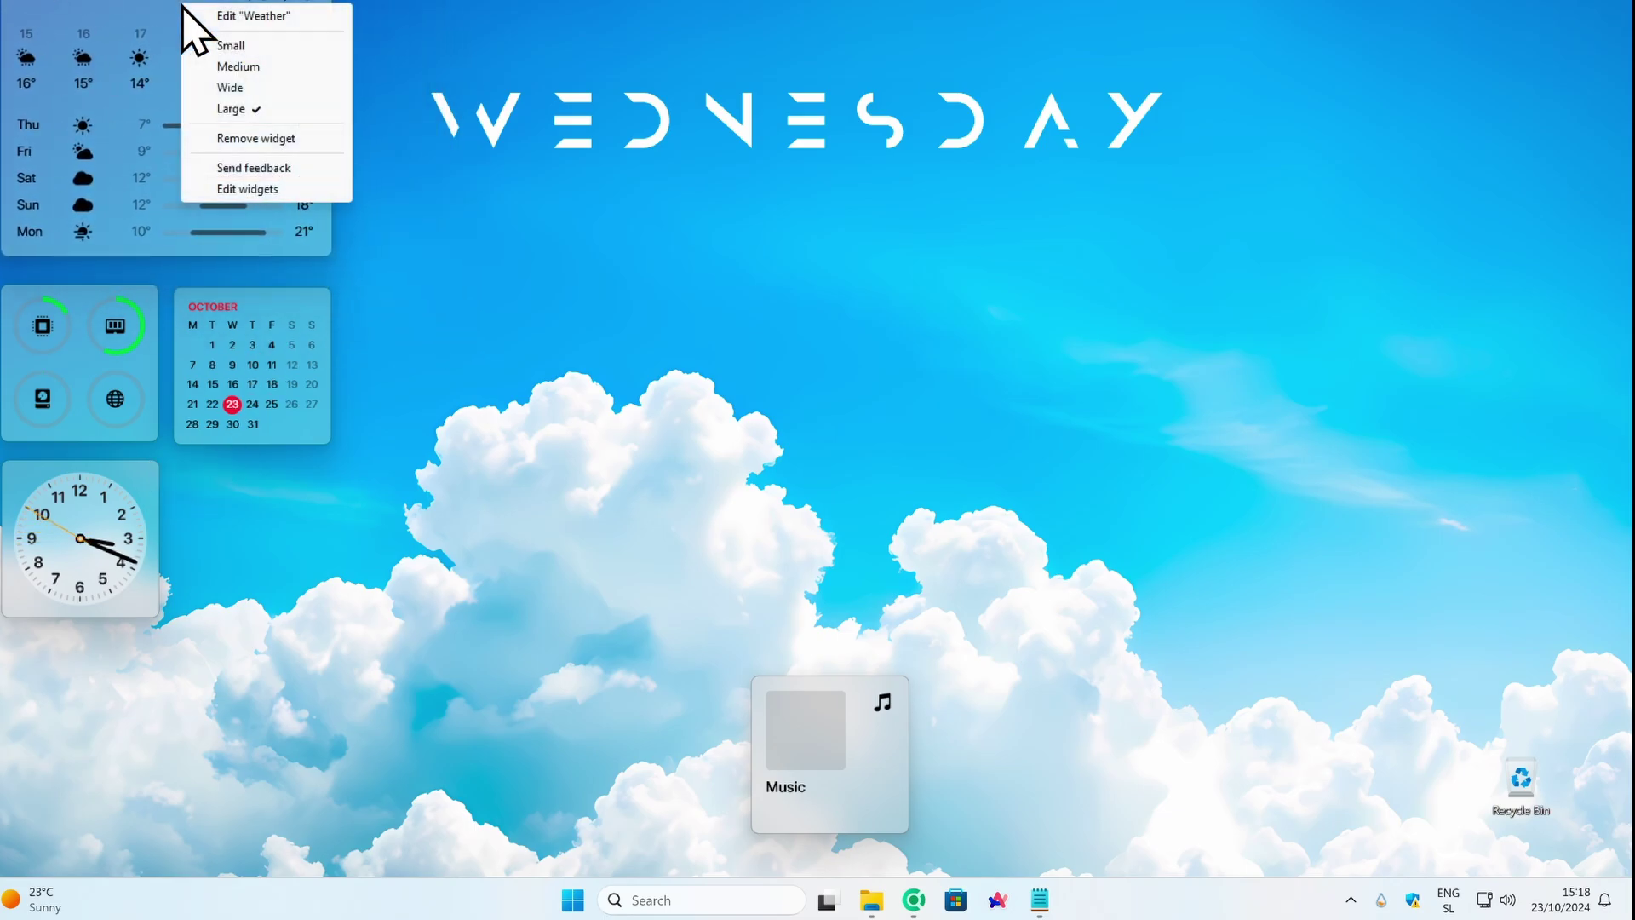
pyautogui.click(267, 17)
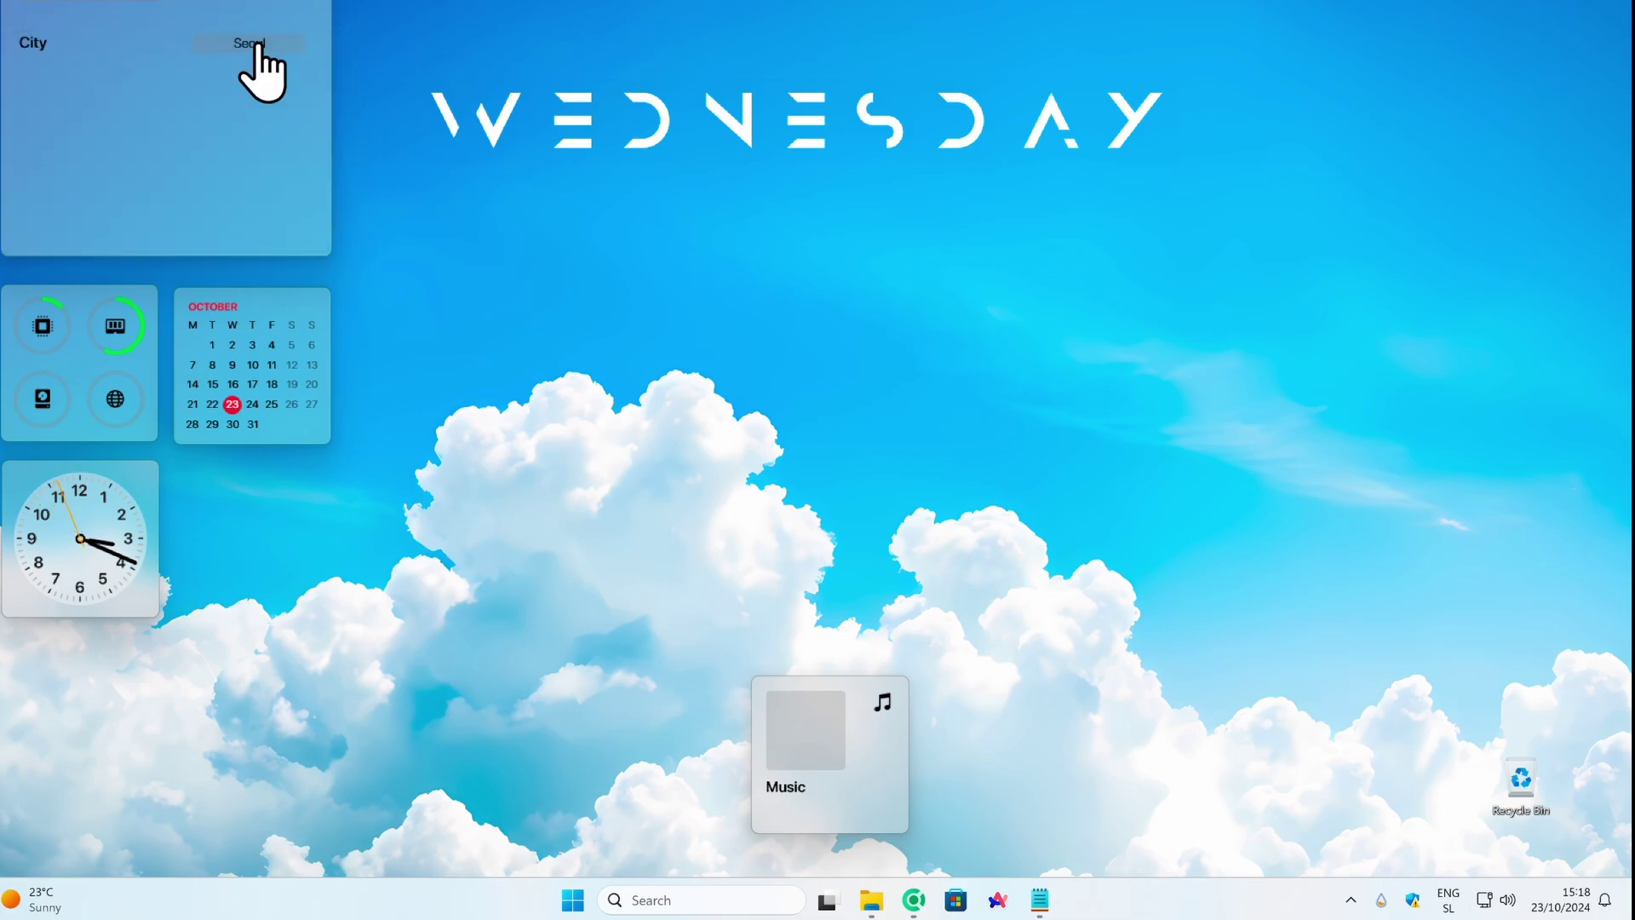
pyautogui.doubleClick(257, 43)
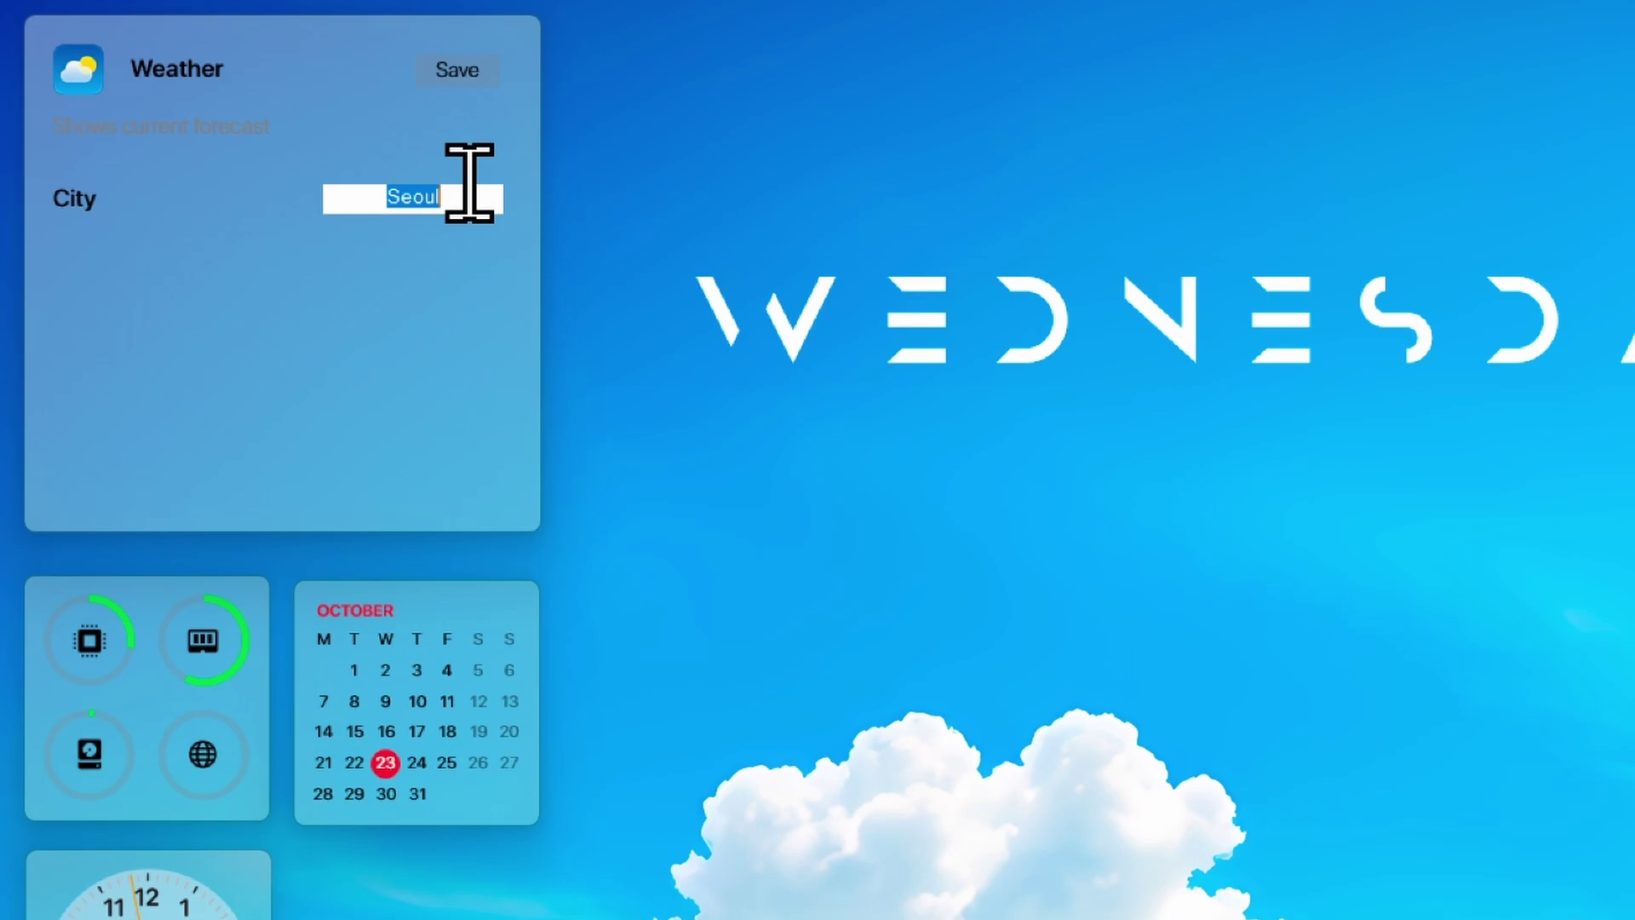
pyautogui.write('Lo')
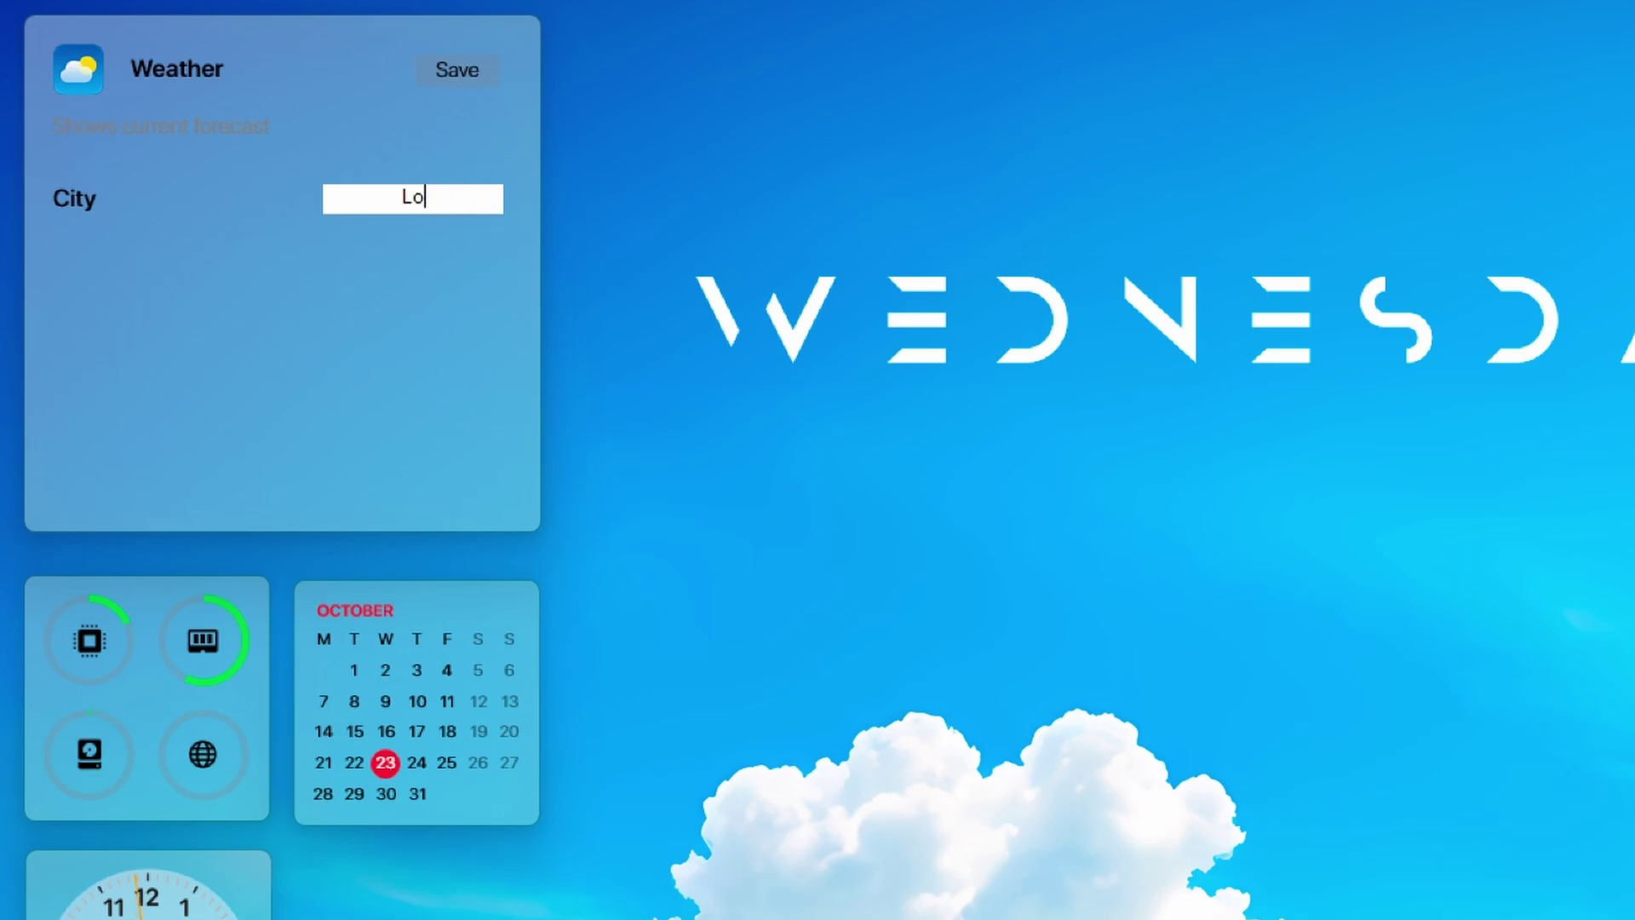
pyautogui.write('ndon')
pyautogui.click(455, 72)
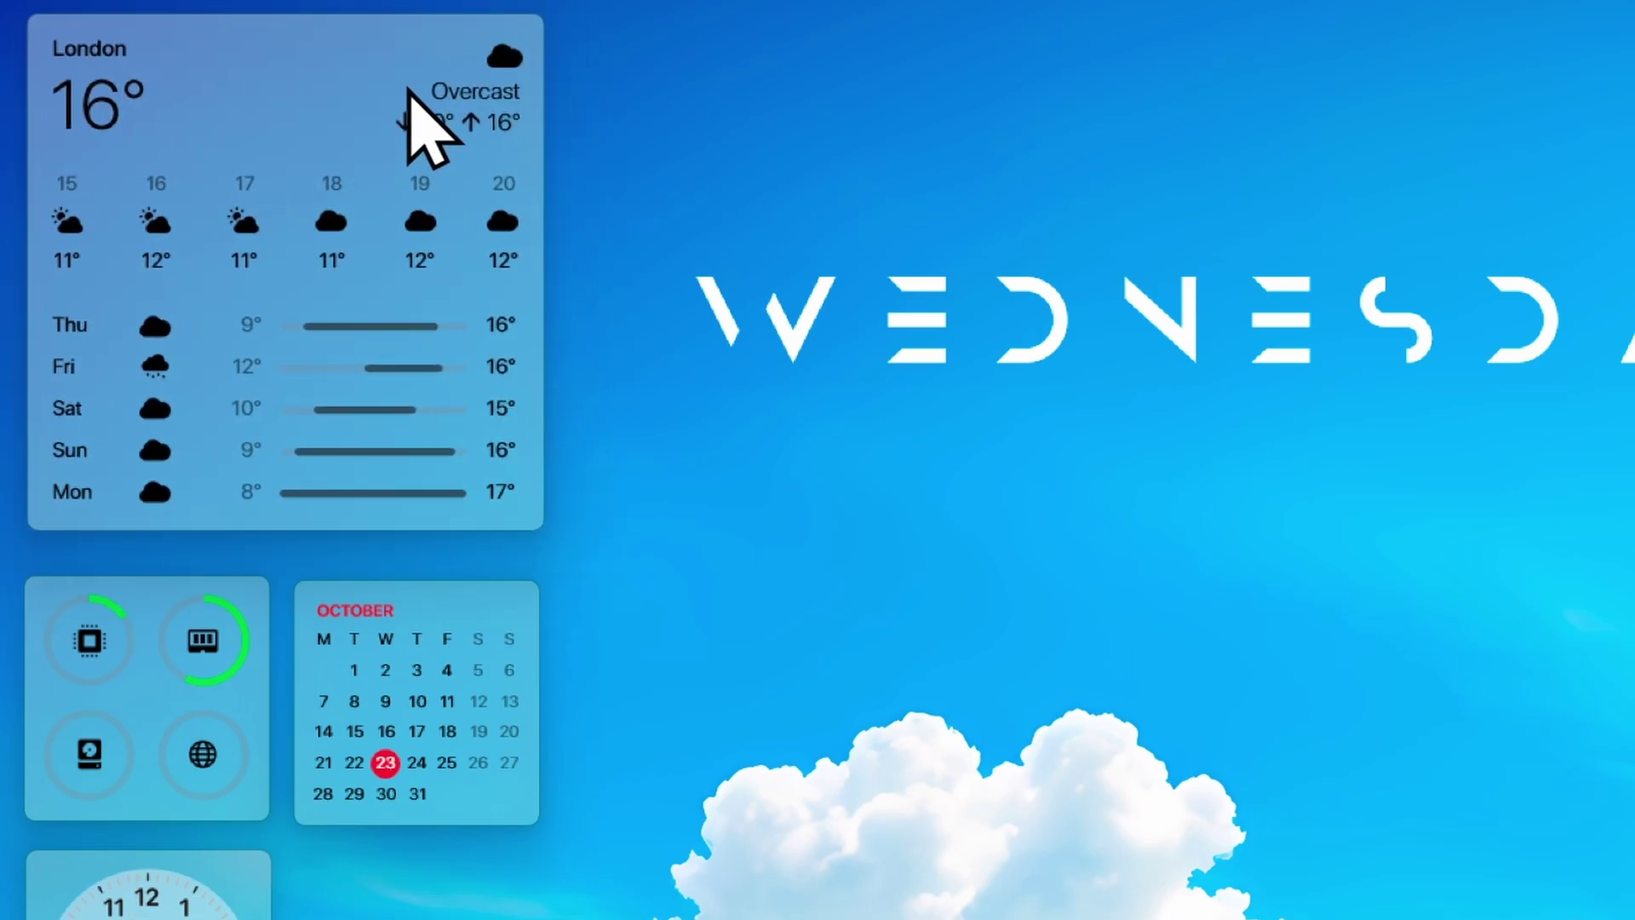
pyautogui.rightClick(387, 140)
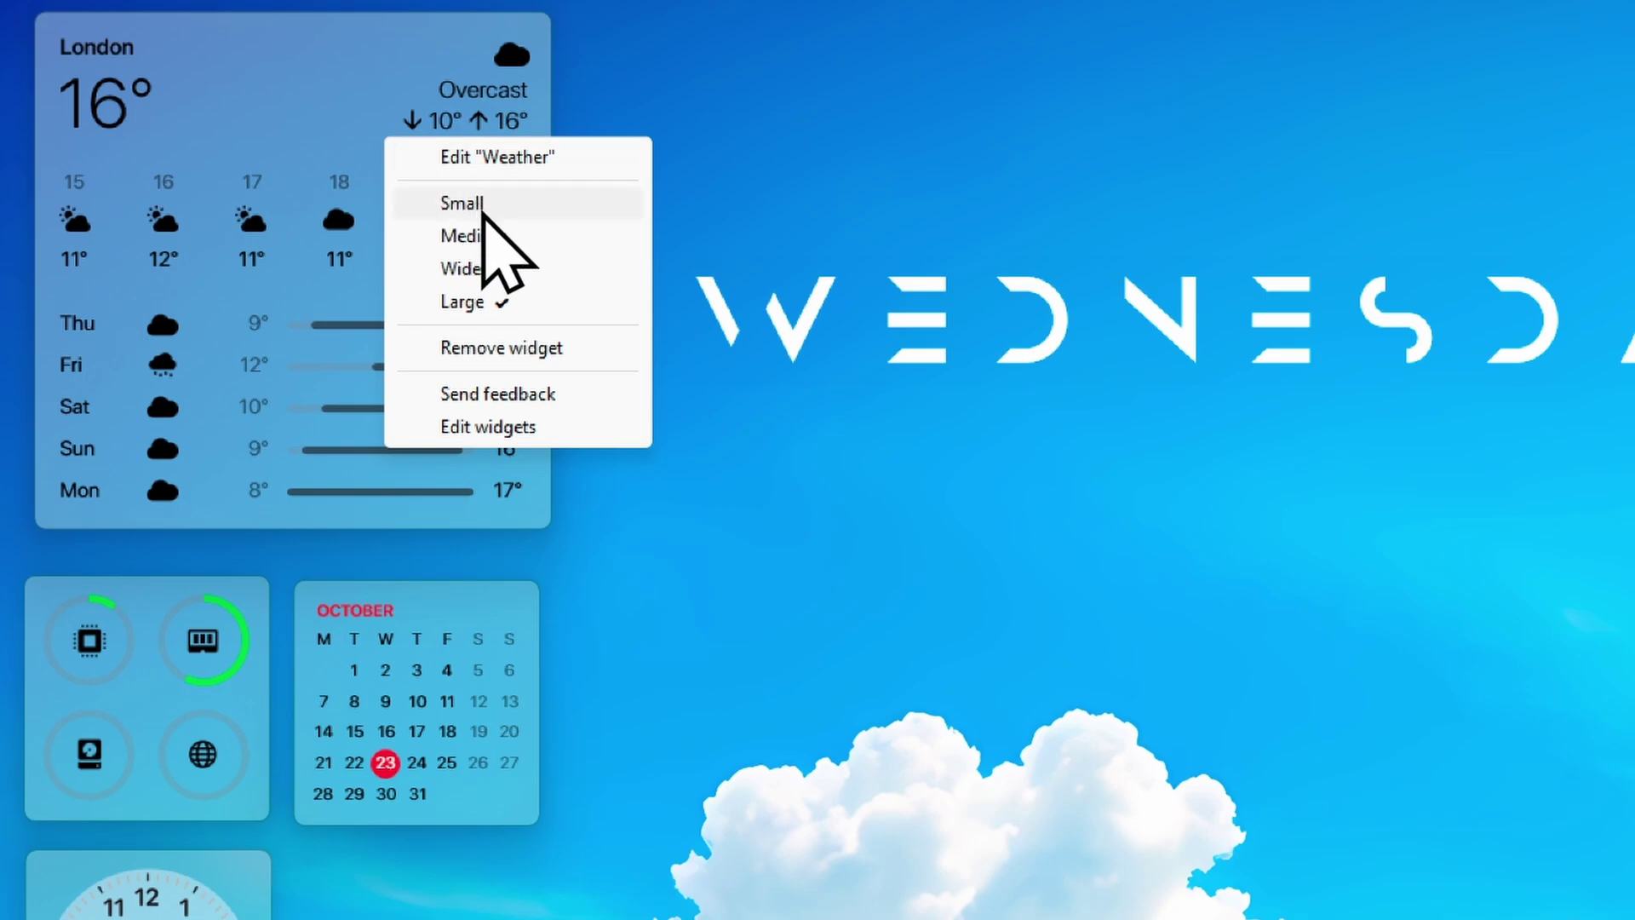
pyautogui.click(499, 235)
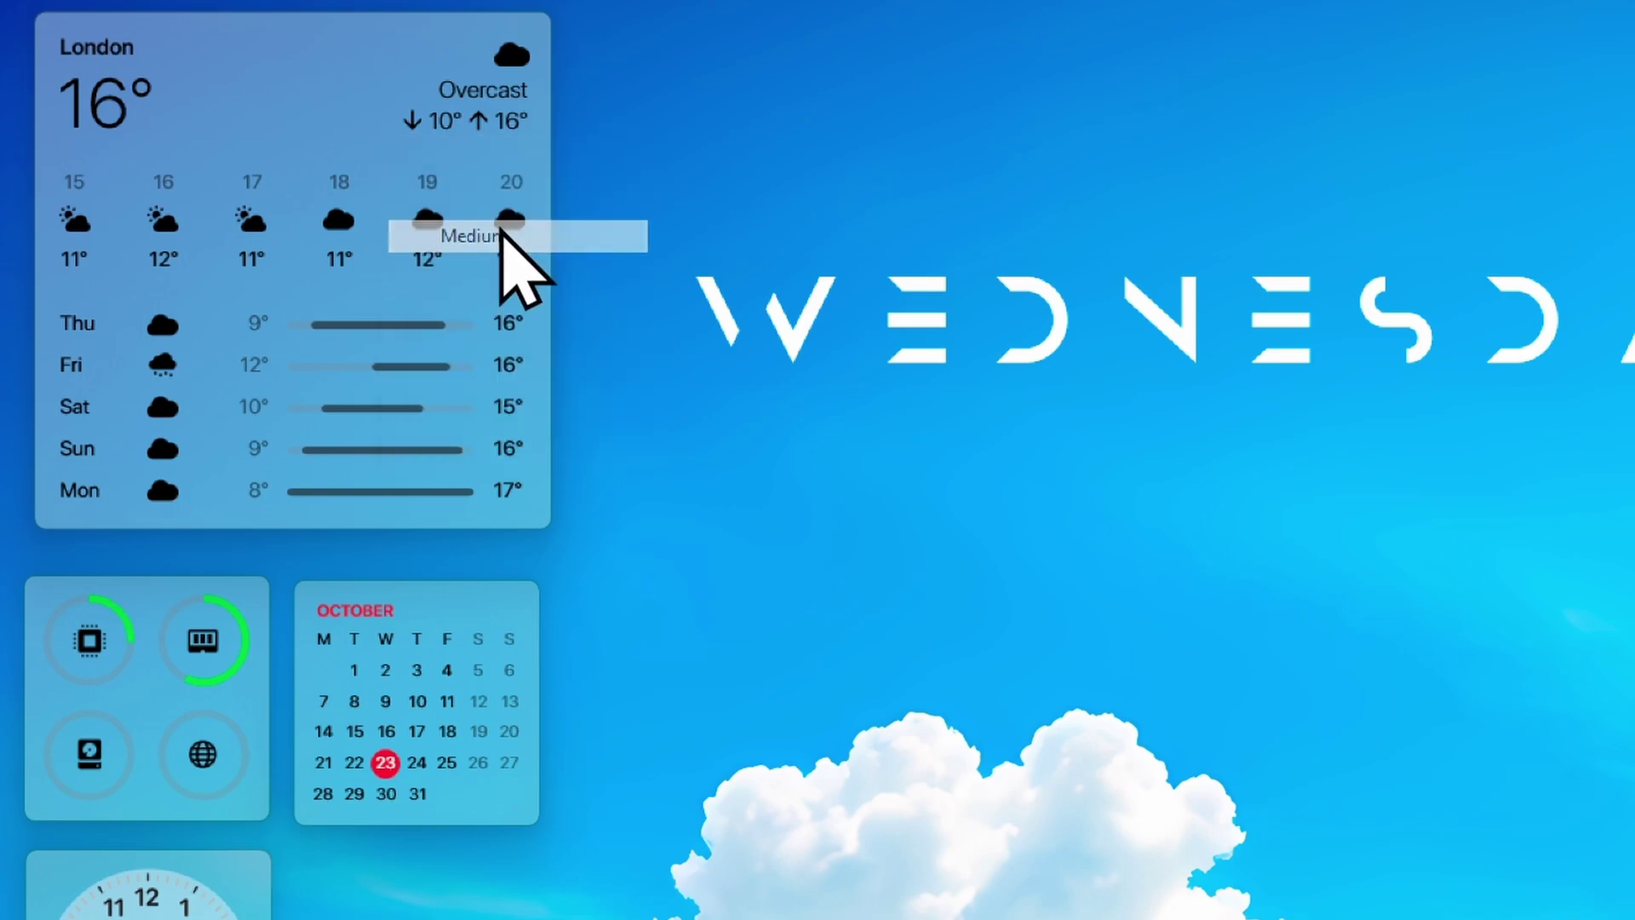
# Step: Make the weather widget Wide with a six-day forecast and keep it at the top
pyautogui.rightClick(255, 223)
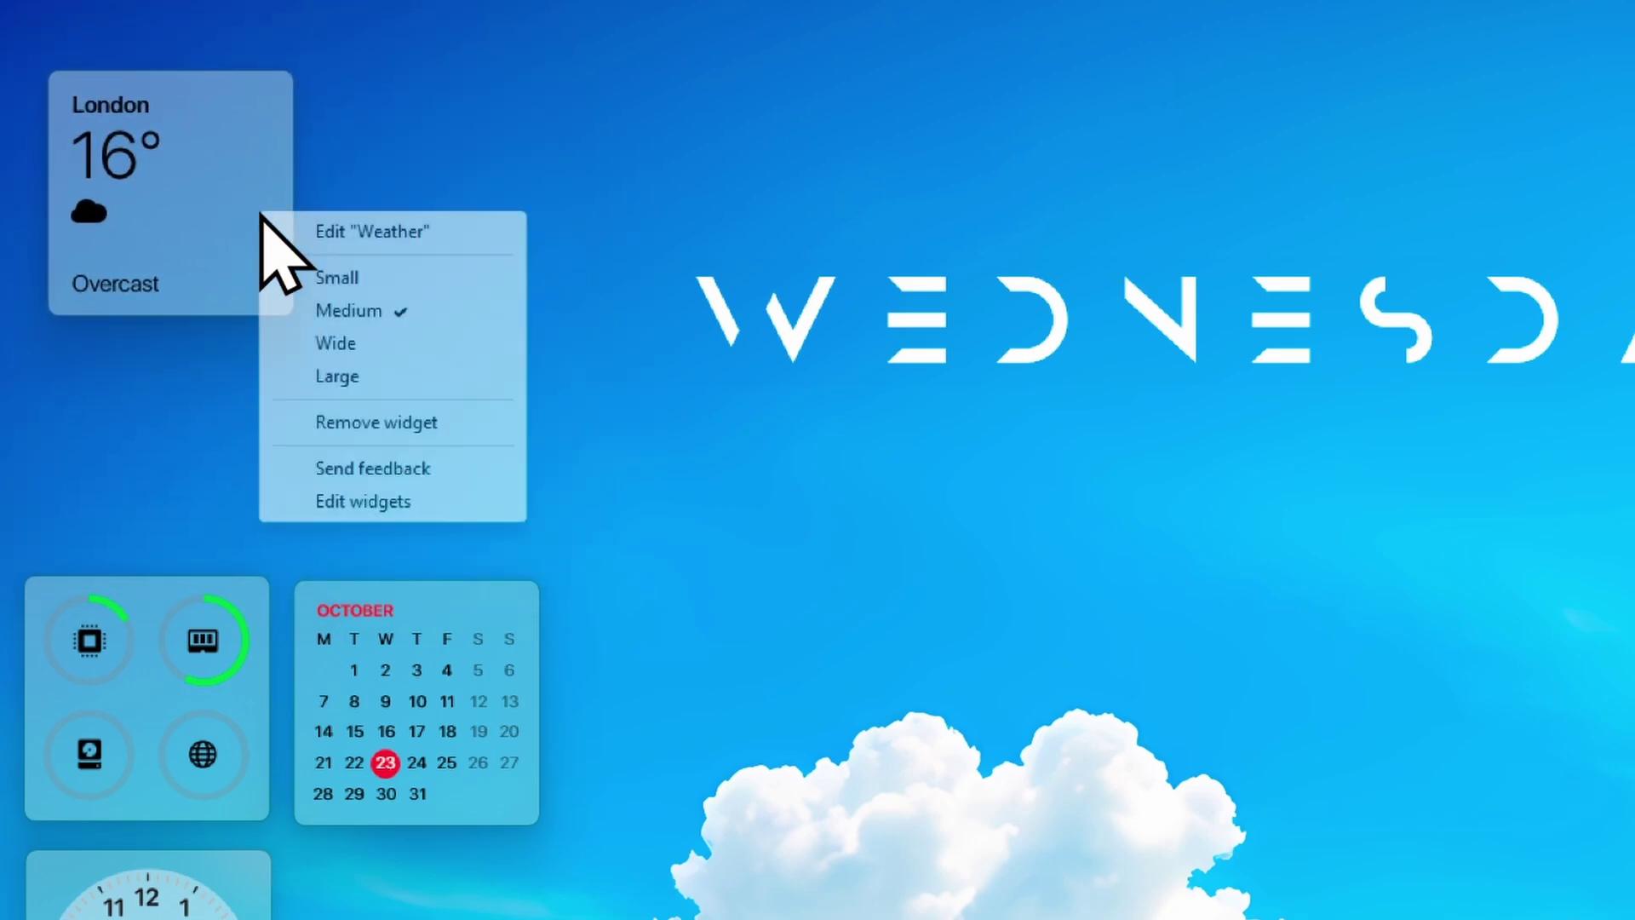
pyautogui.click(387, 344)
pyautogui.moveTo(383, 325); pyautogui.dragTo(339, 226)
pyautogui.moveTo(189, 657); pyautogui.dragTo(197, 376)
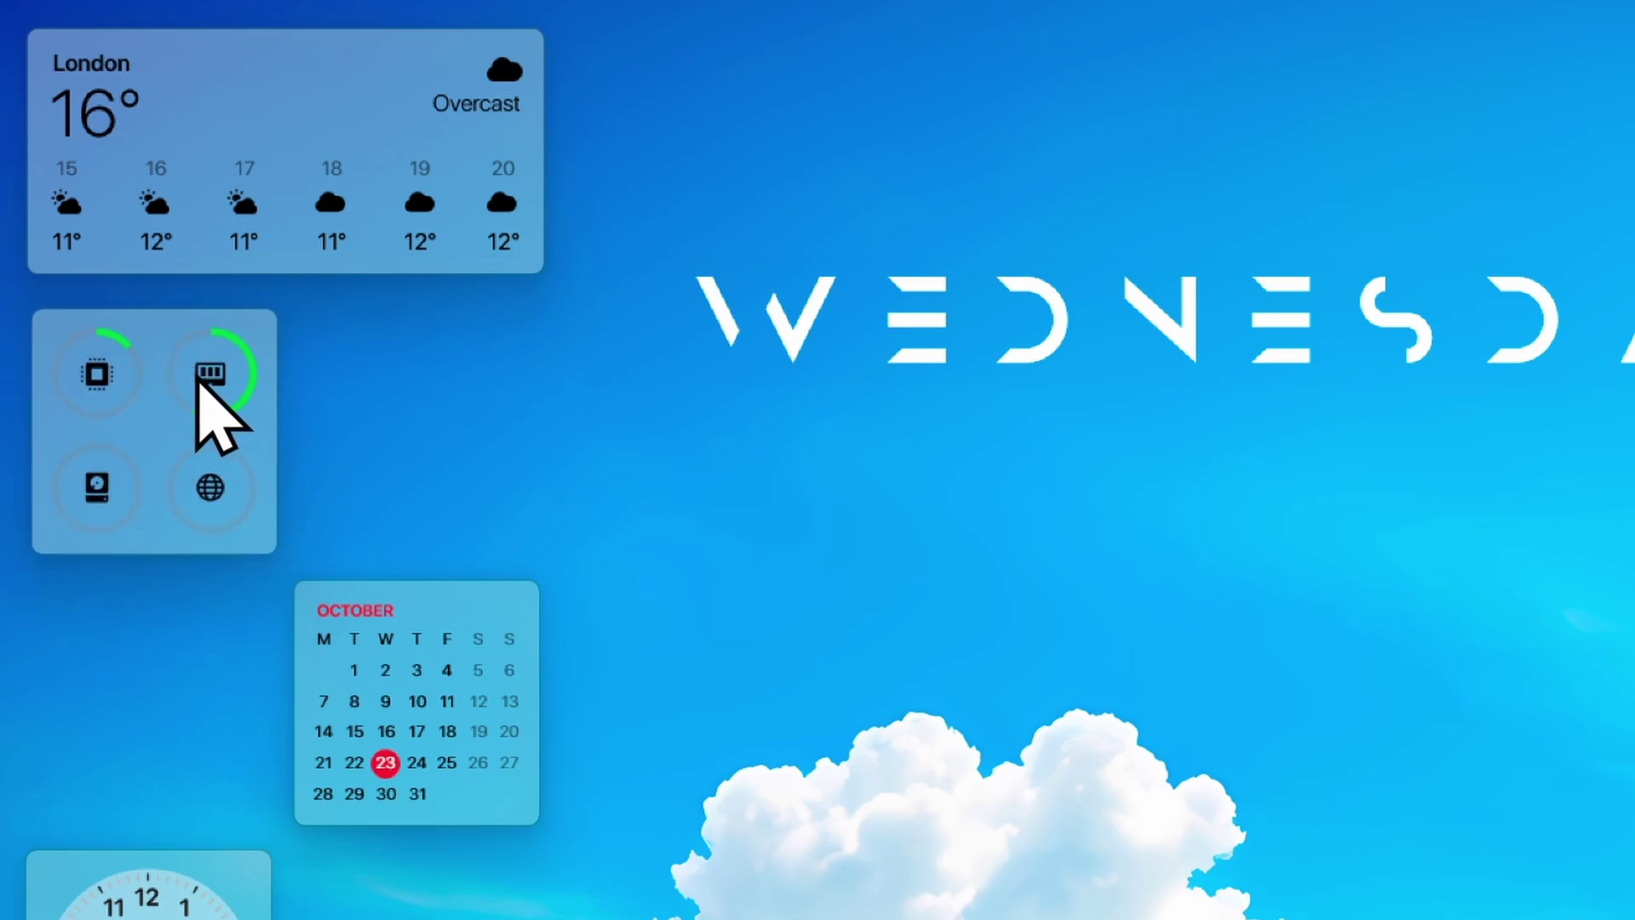
# Step: Shrink monitoring to a Small CPU tile and place a Wide calendar below it
pyautogui.rightClick(201, 382)
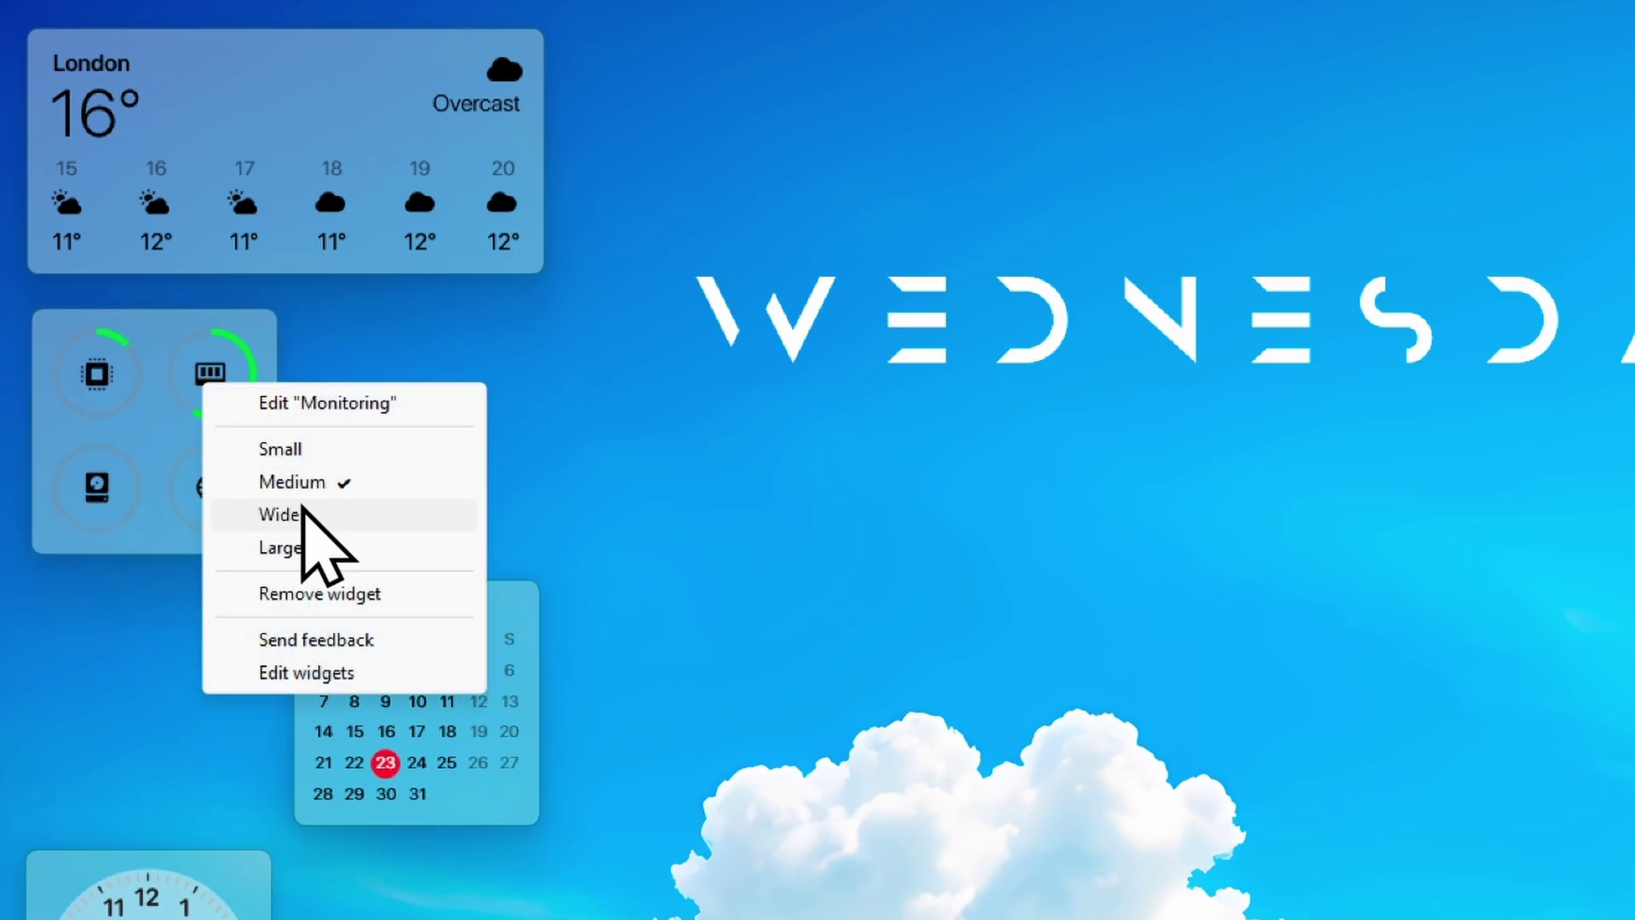
pyautogui.click(315, 451)
pyautogui.moveTo(369, 661); pyautogui.dragTo(247, 398)
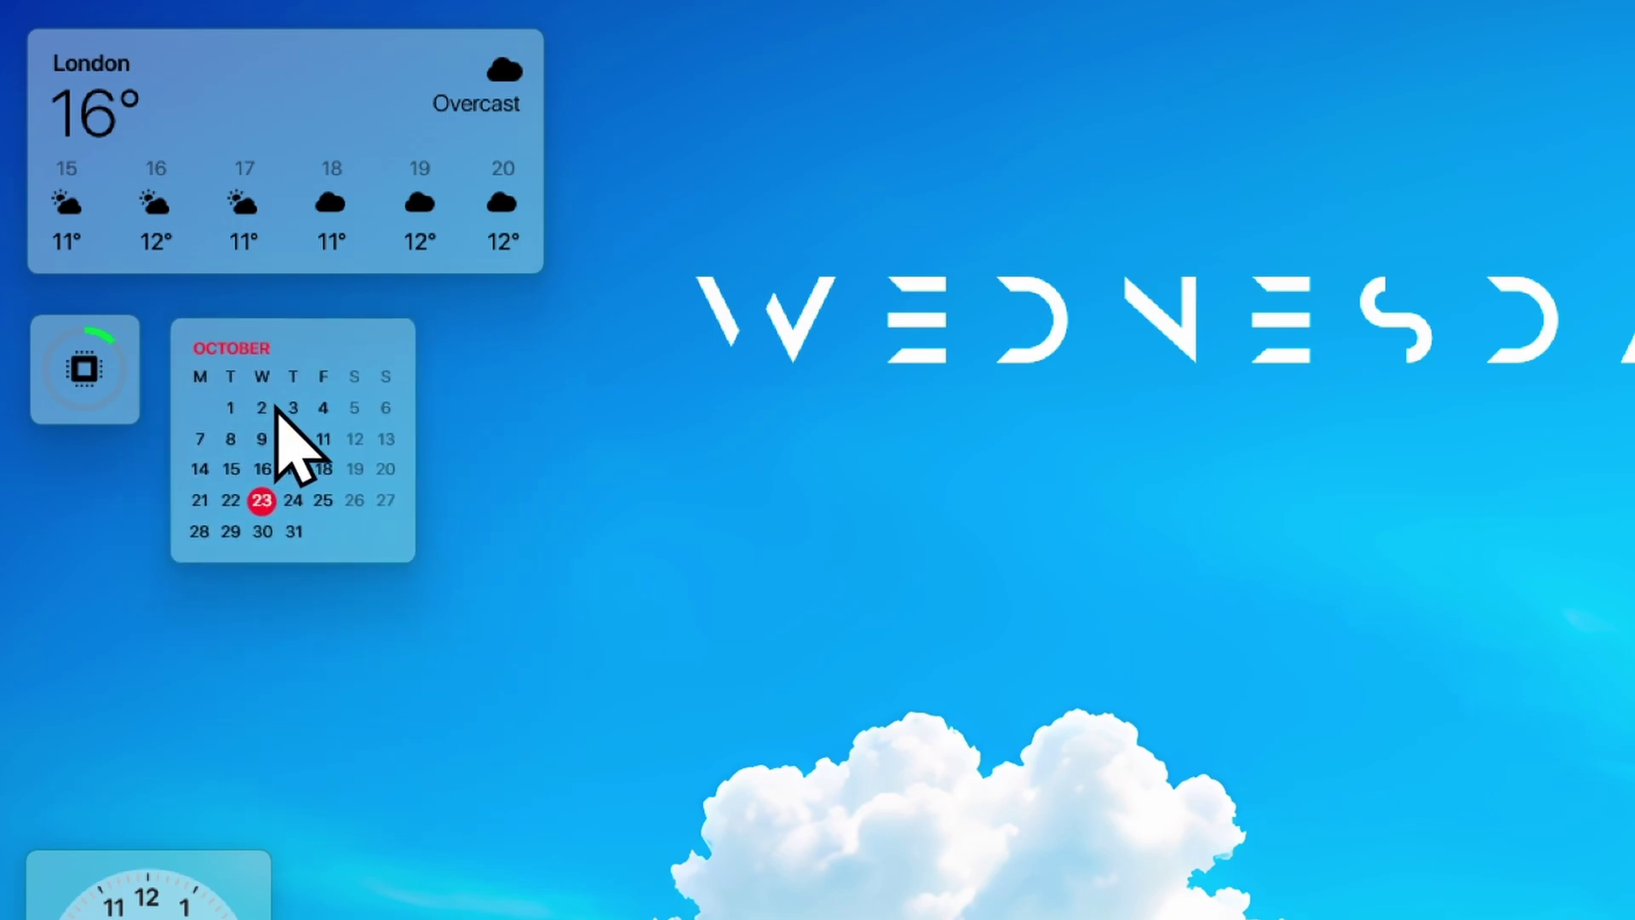
pyautogui.rightClick(274, 403)
pyautogui.click(392, 535)
pyautogui.moveTo(418, 552); pyautogui.dragTo(281, 627)
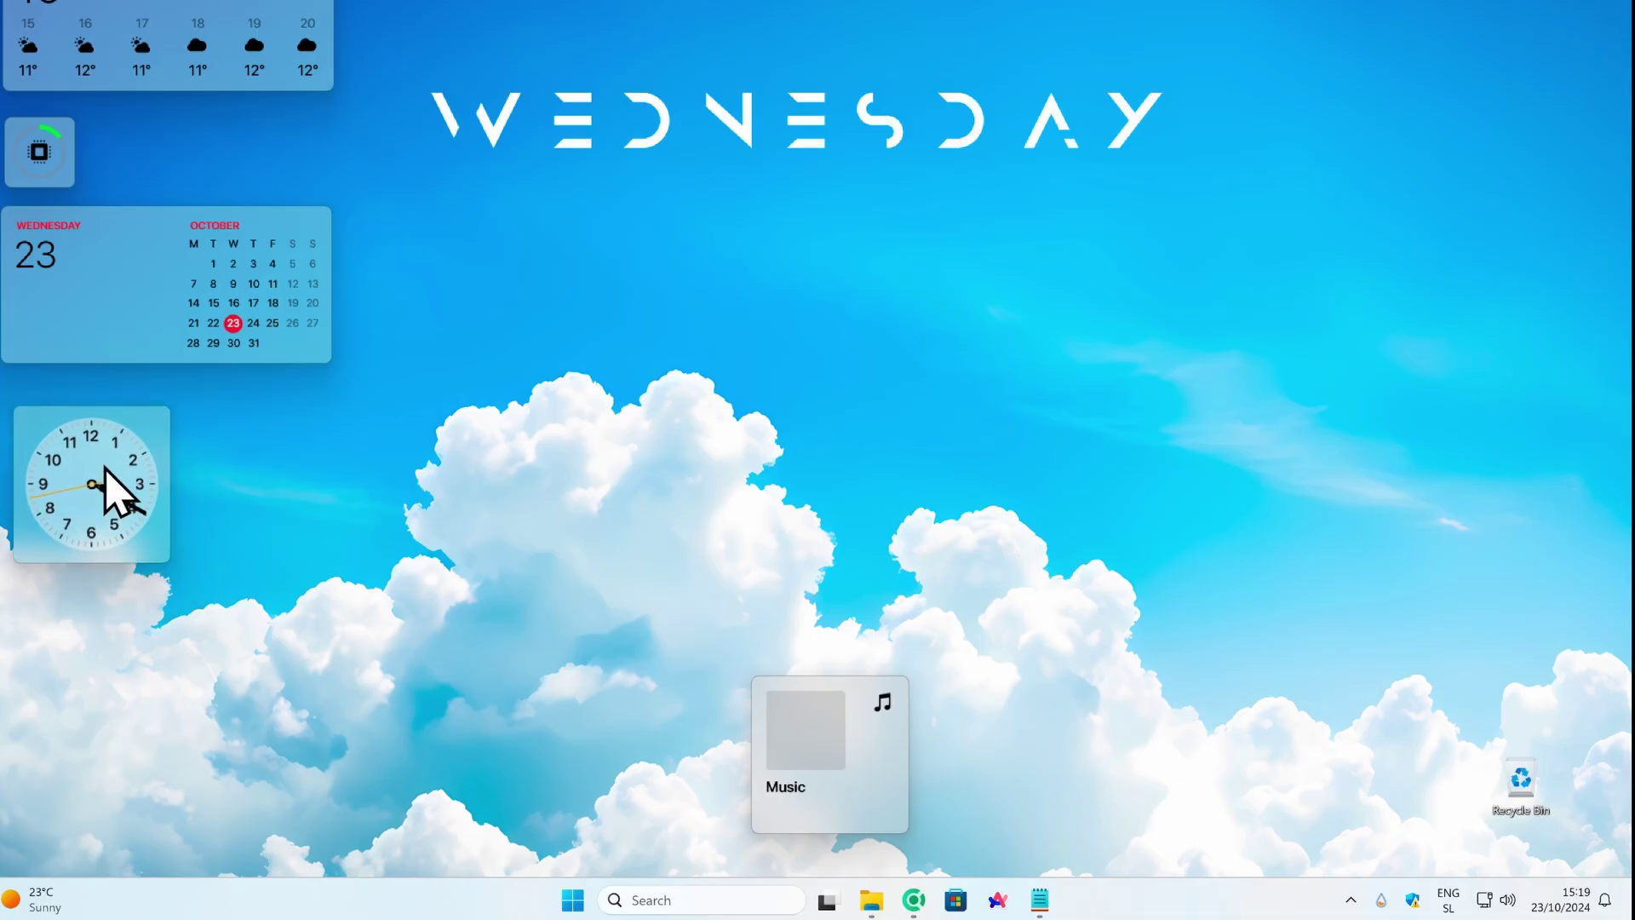
# Step: Set the clock widget to Large, showing a digital 15:19 with date
pyautogui.moveTo(105, 466); pyautogui.dragTo(102, 455)
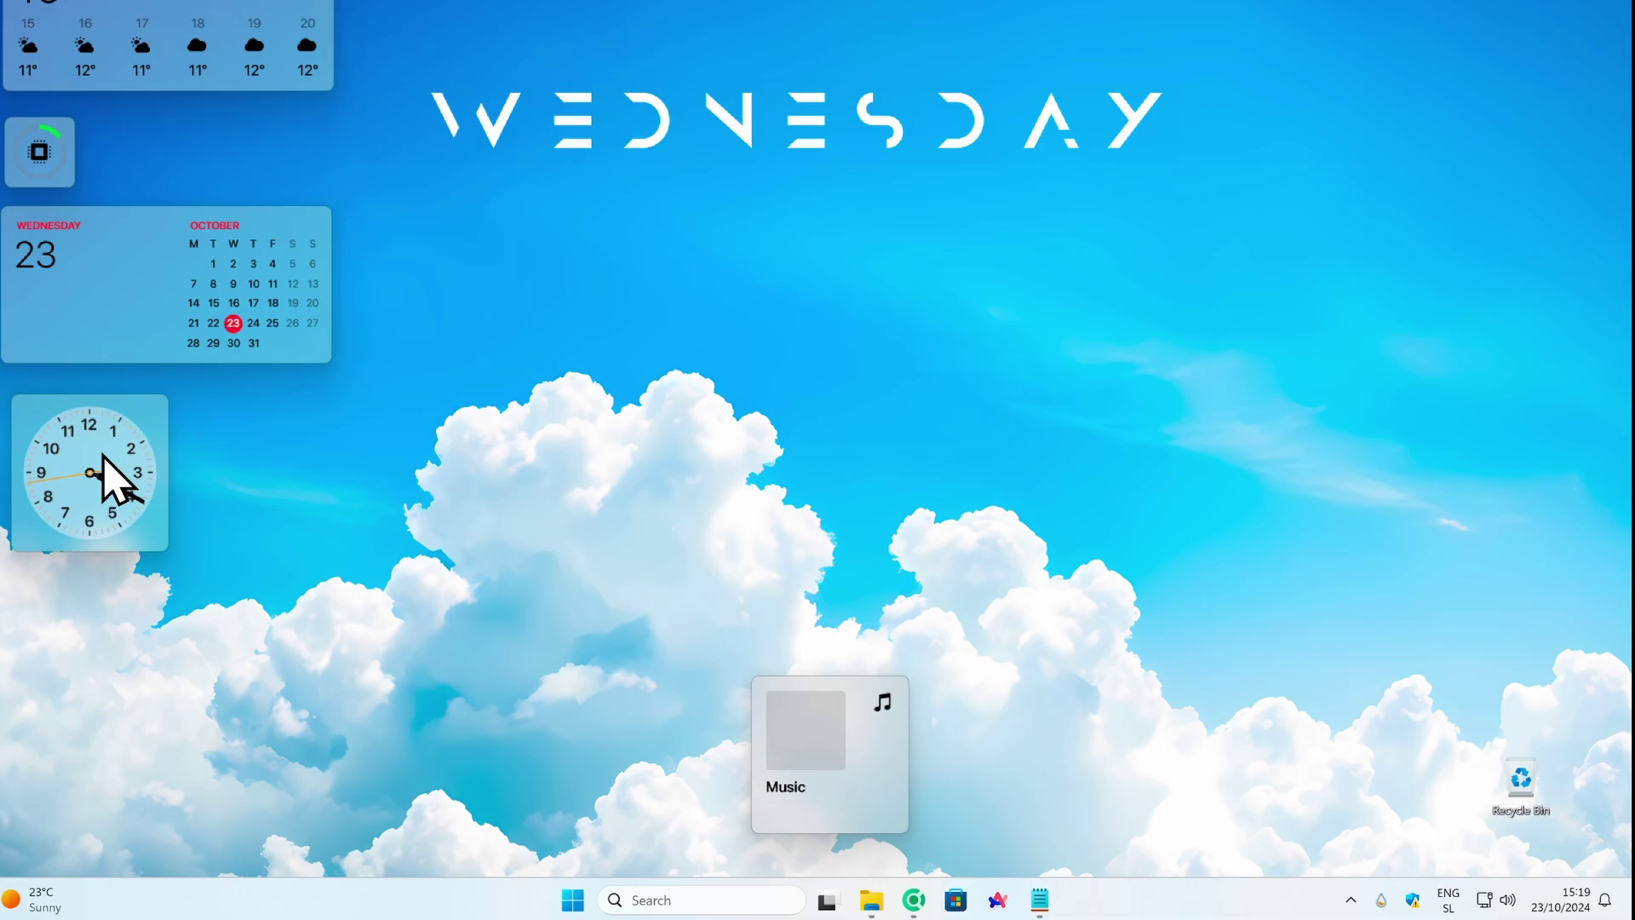
pyautogui.rightClick(103, 453)
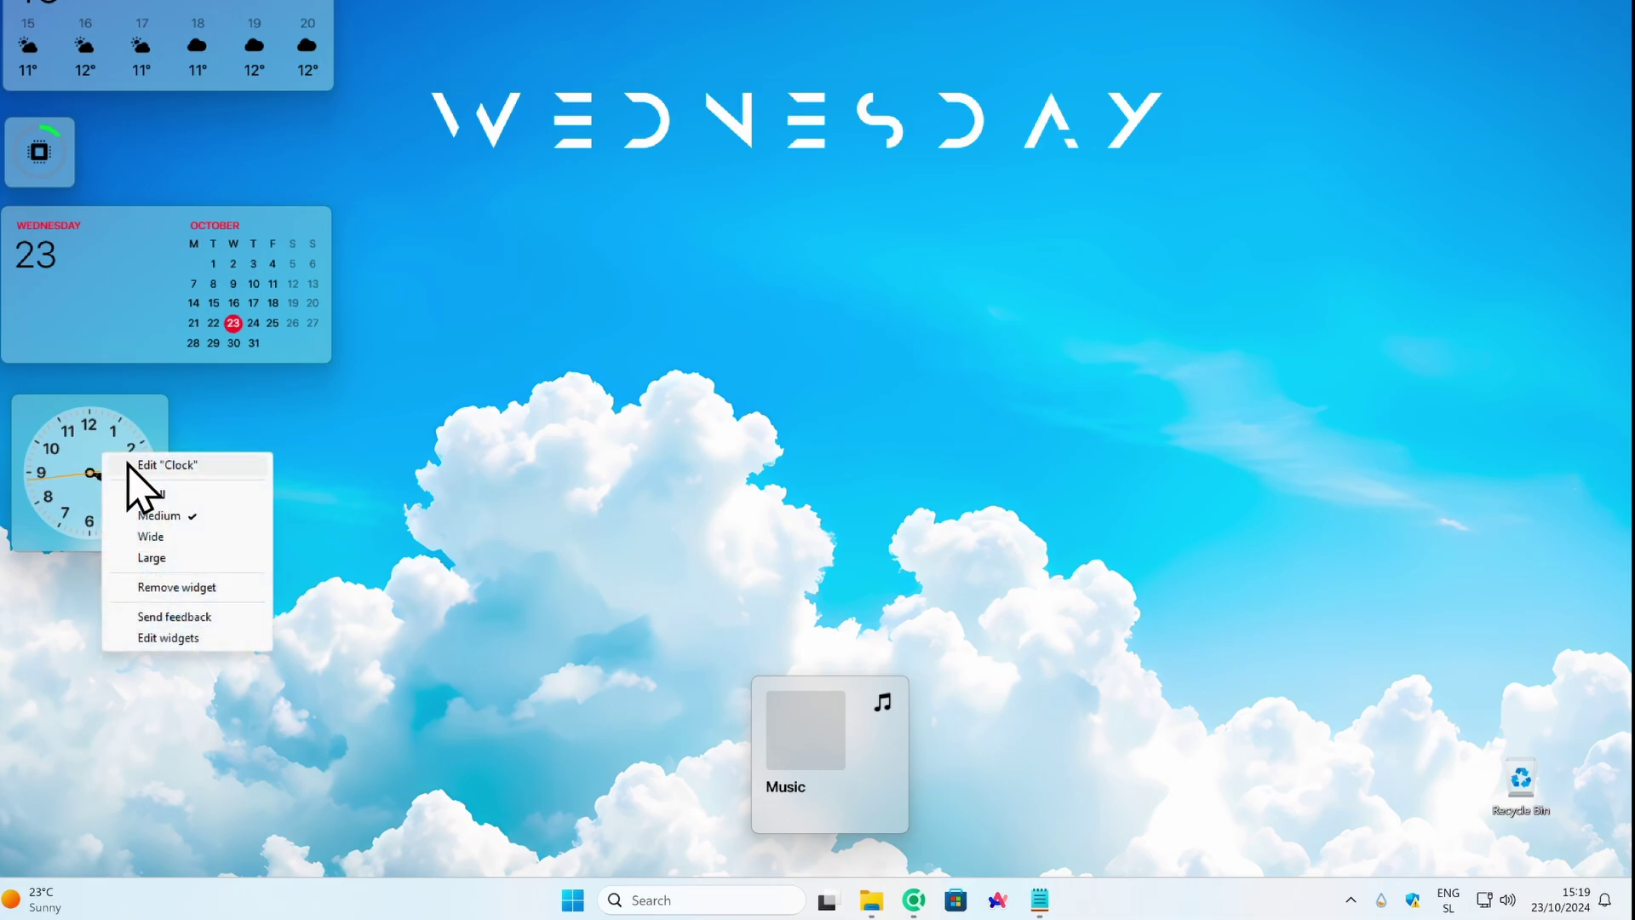
pyautogui.click(199, 540)
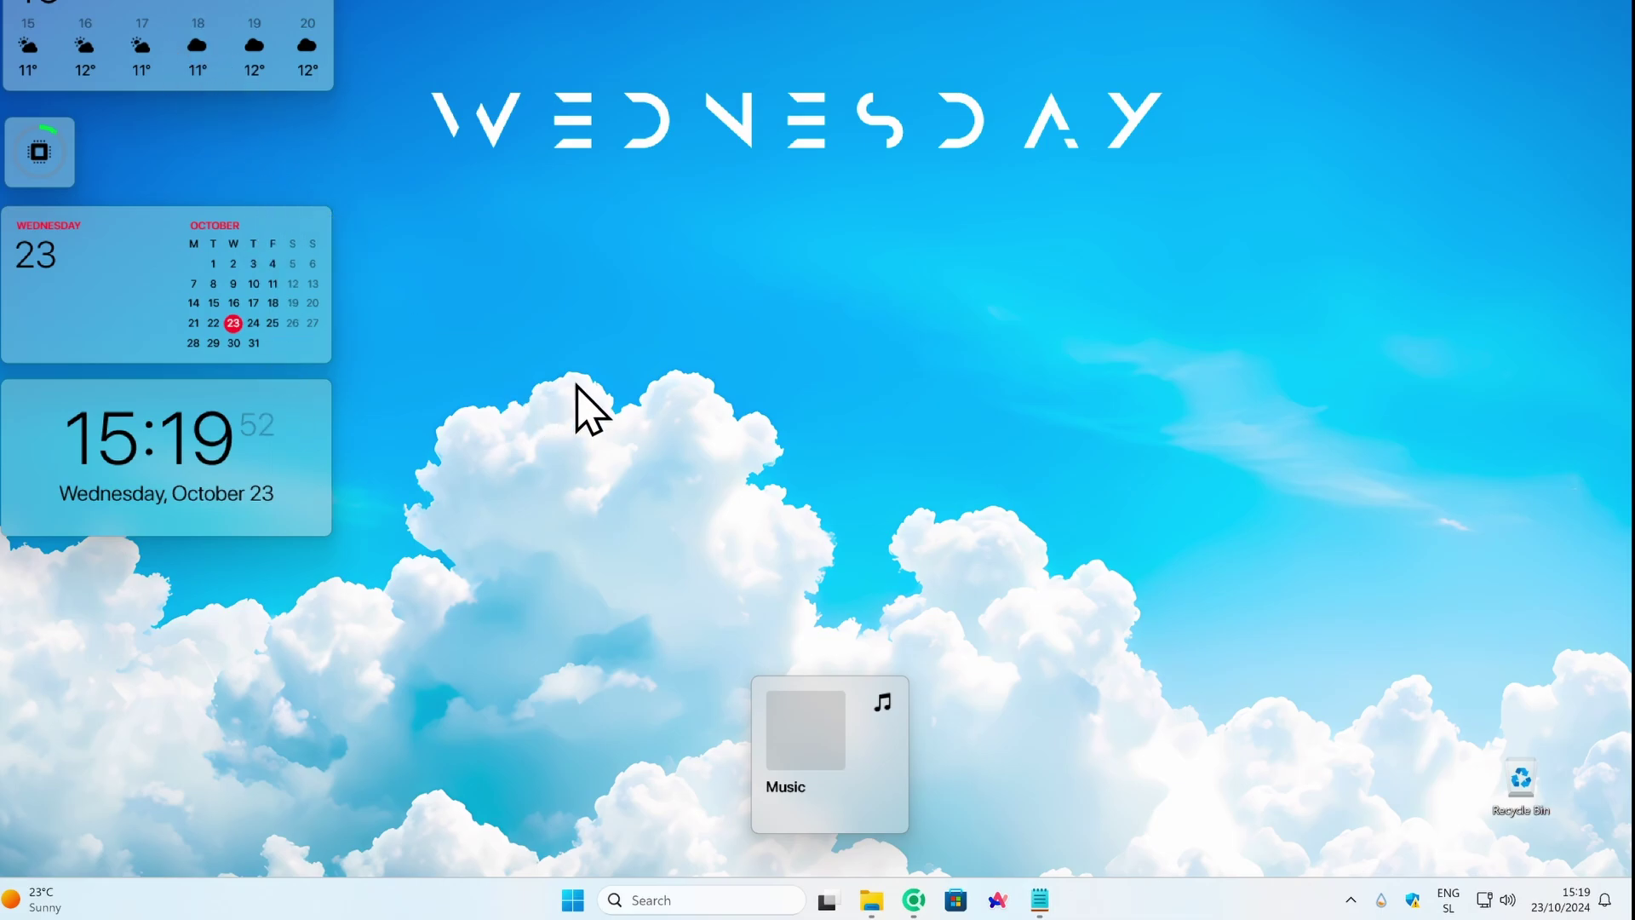
# Step: Resize the Music widget to Large, then Wide, and drag it down near the taskbar
pyautogui.rightClick(867, 723)
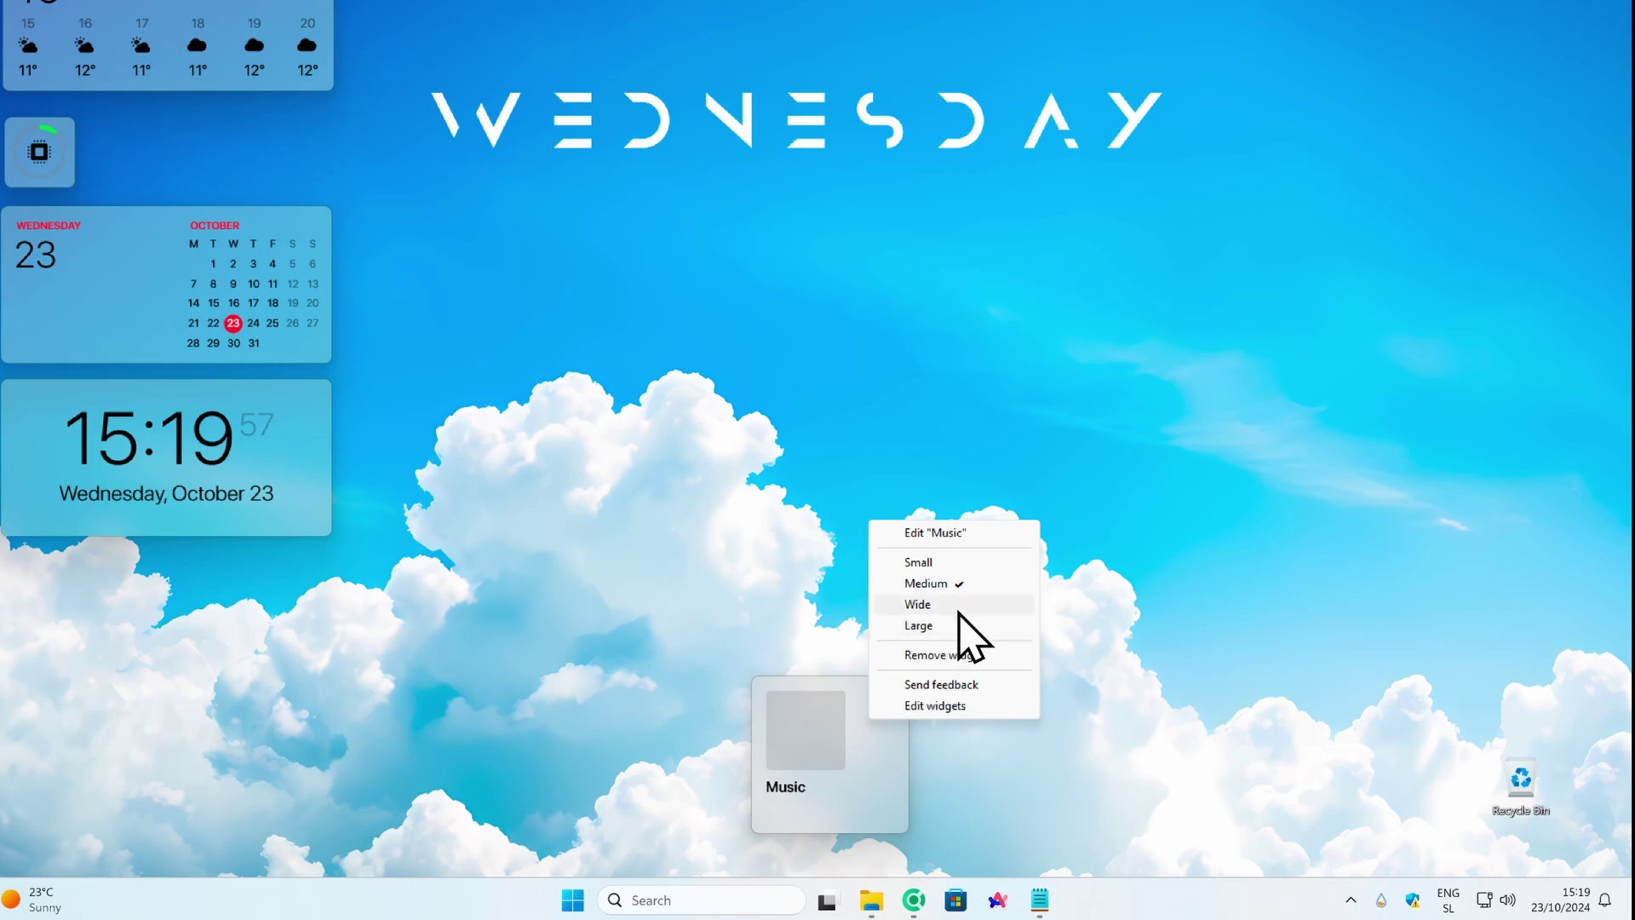
pyautogui.click(920, 625)
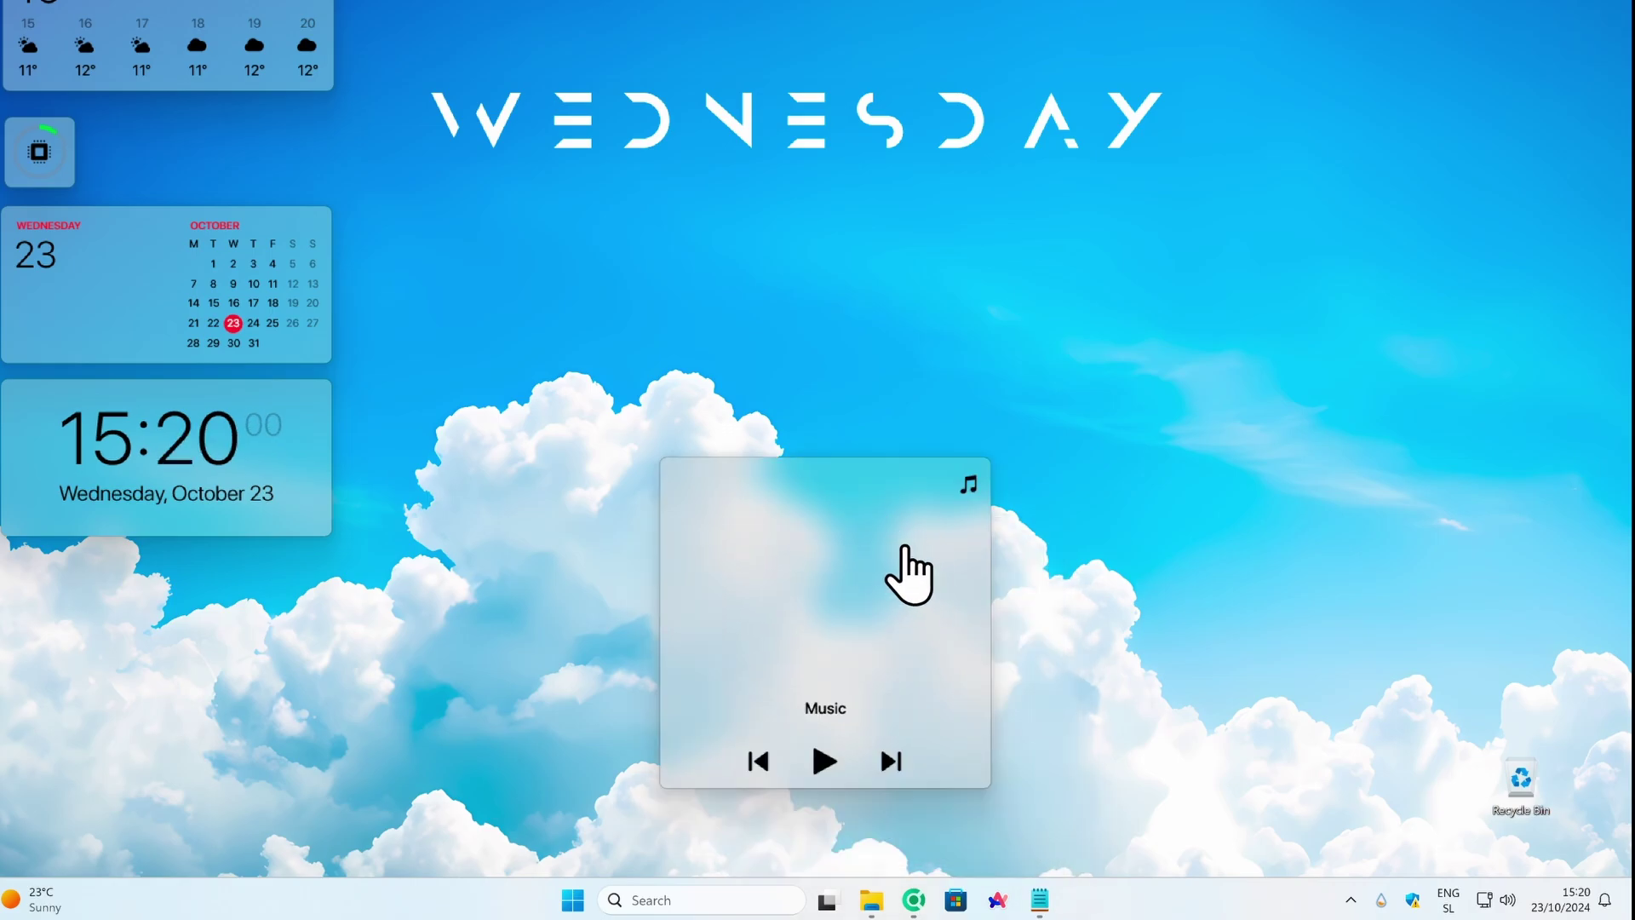
pyautogui.rightClick(903, 547)
pyautogui.click(971, 630)
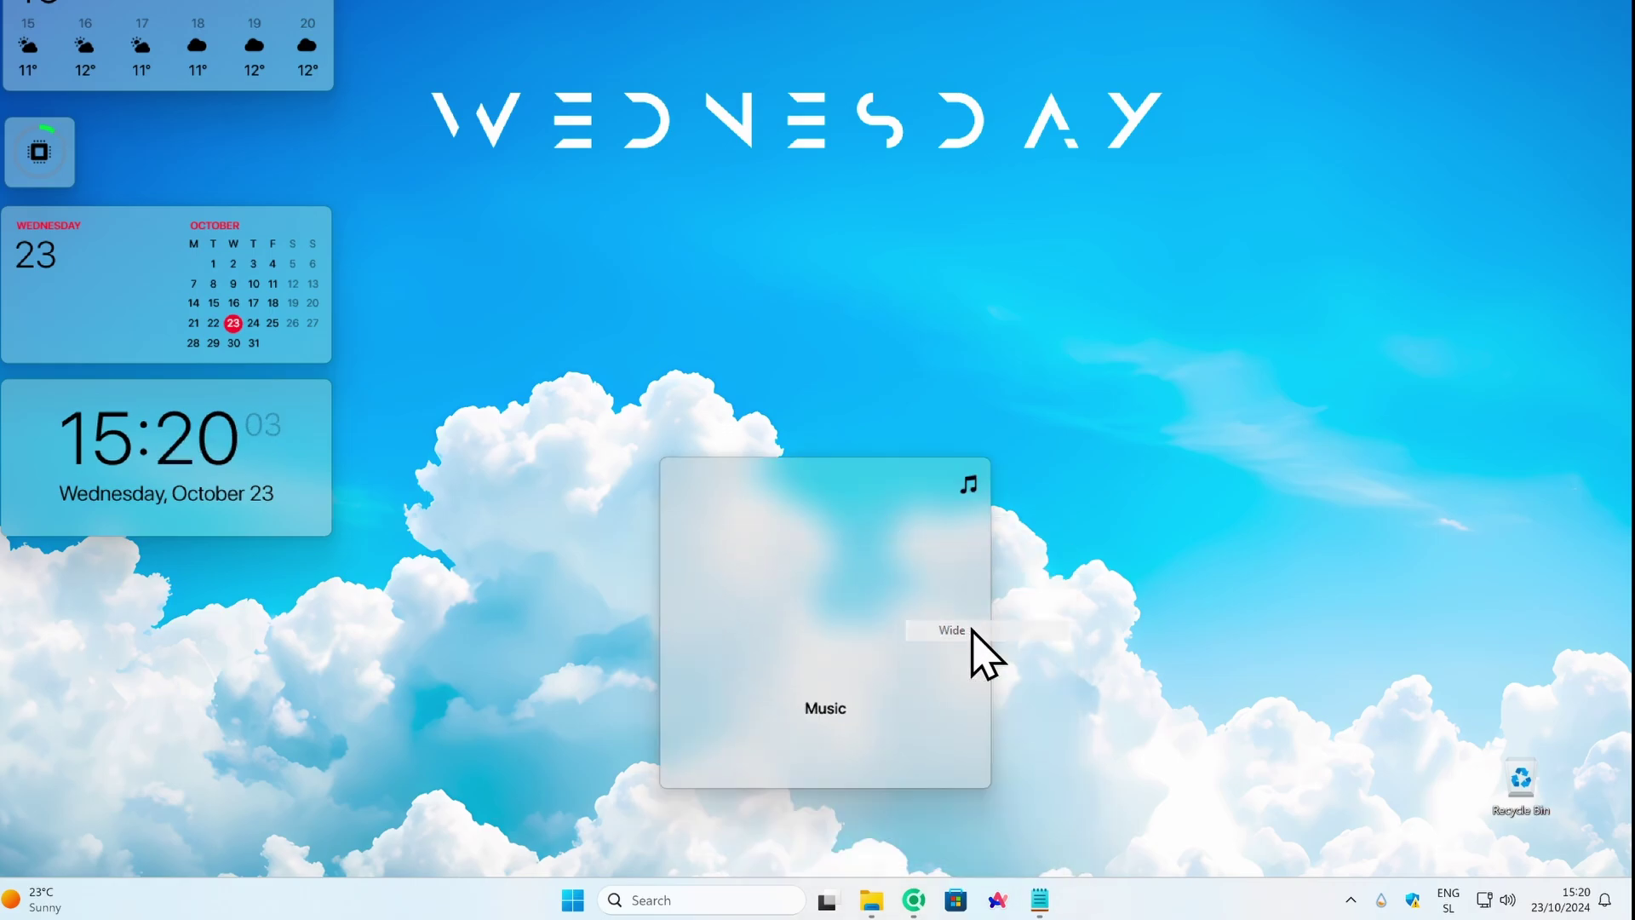
pyautogui.moveTo(877, 592); pyautogui.dragTo(844, 710)
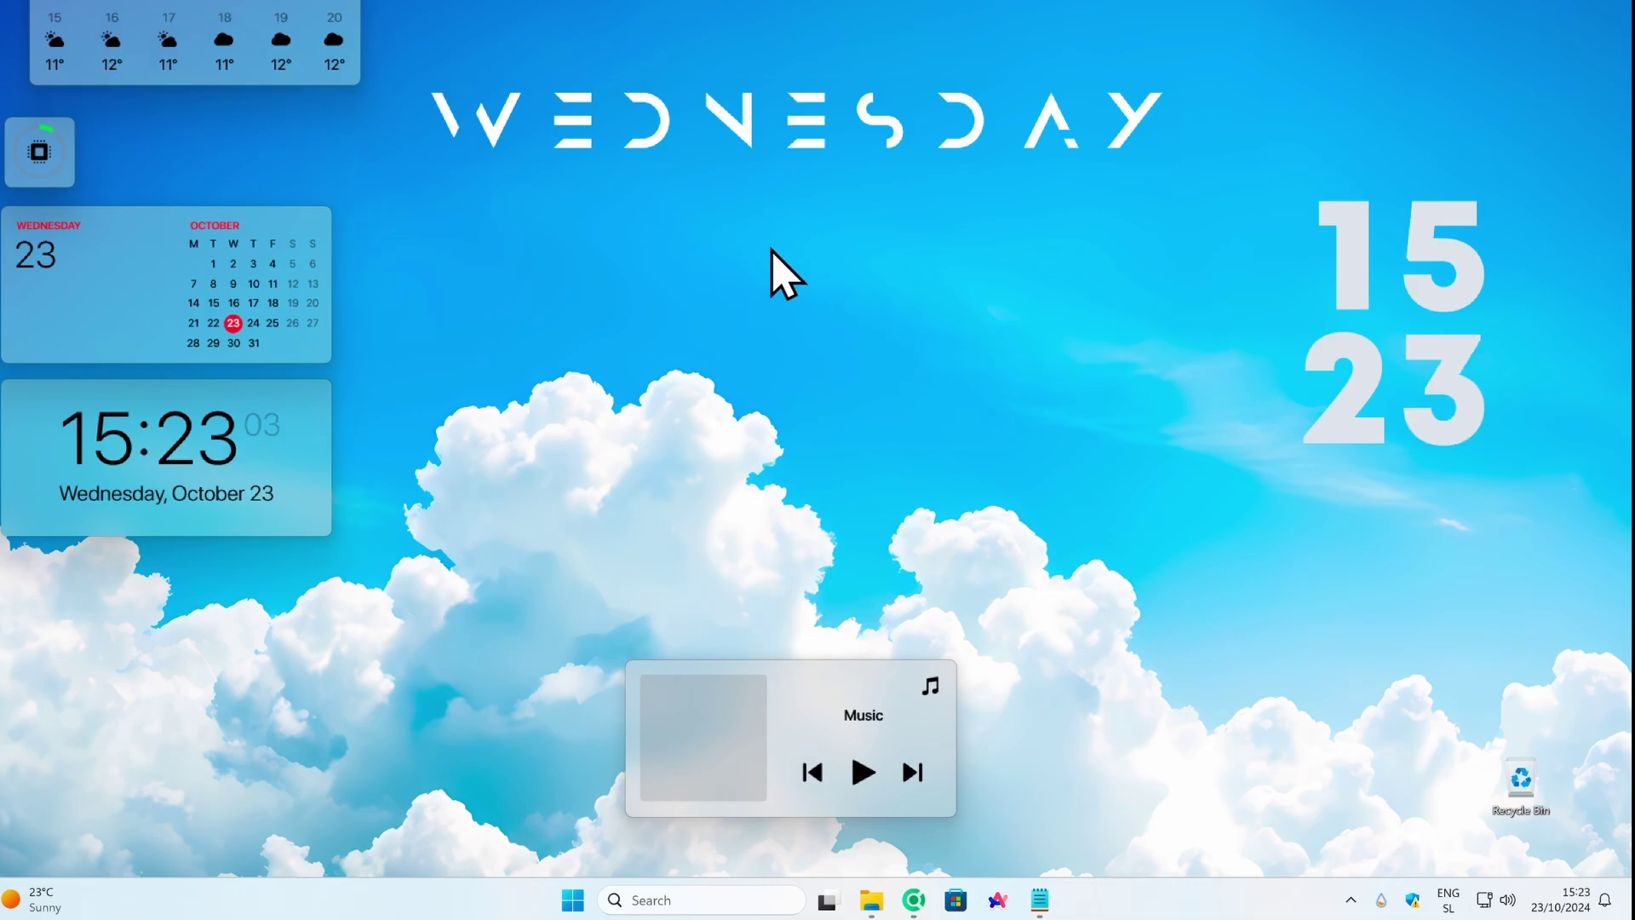
pyautogui.rightClick(1125, 893)
pyautogui.click(1213, 830)
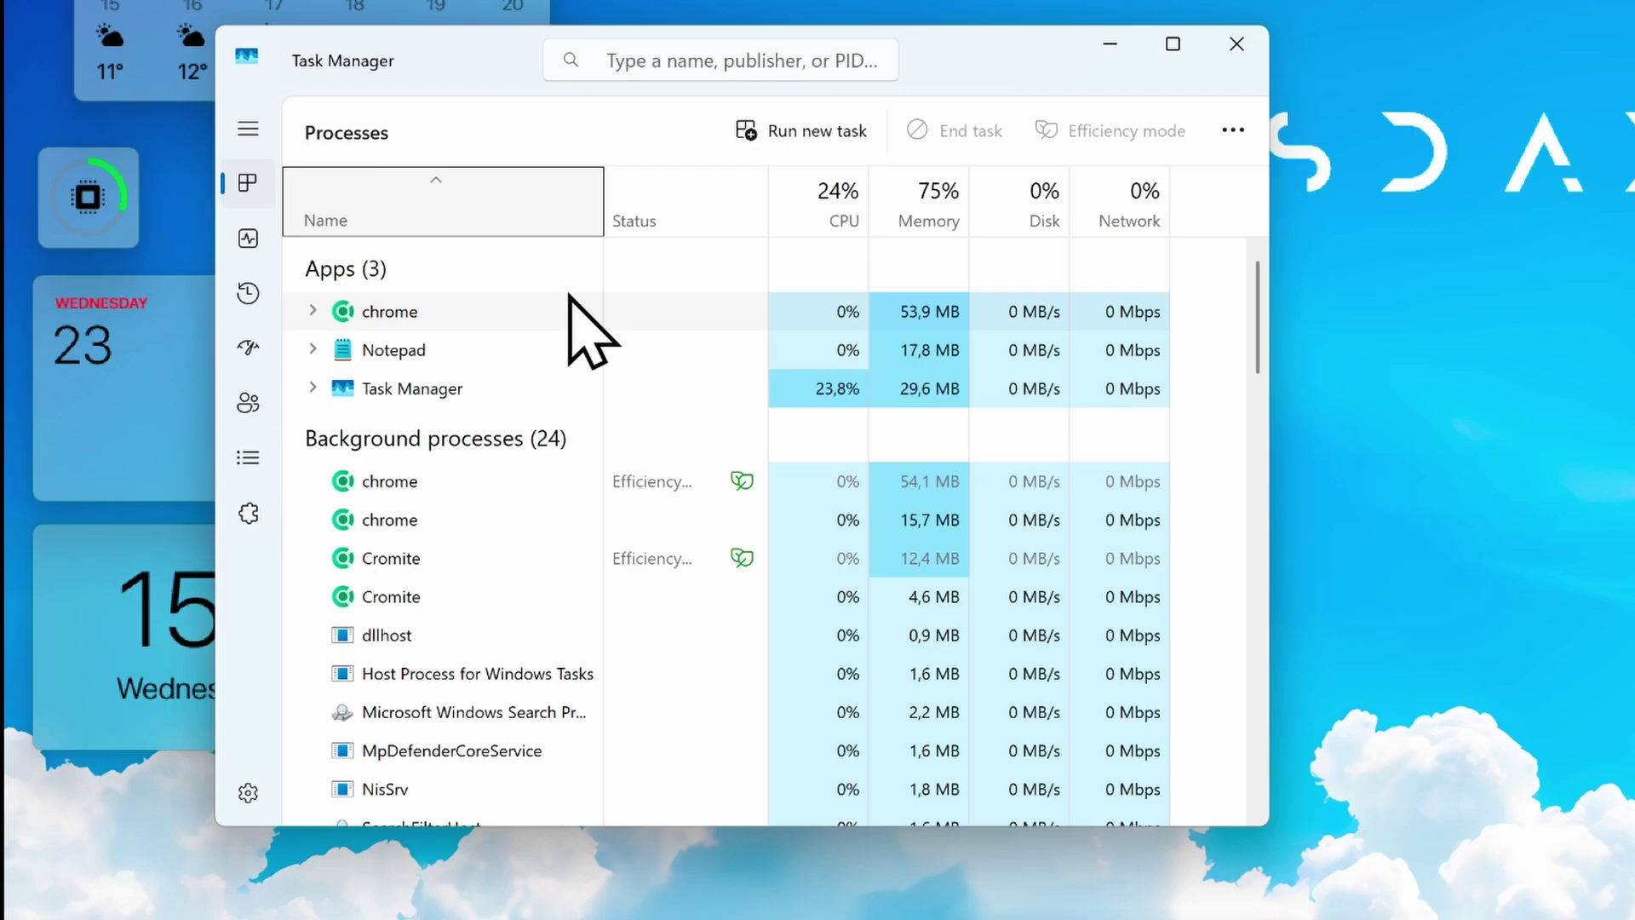
pyautogui.scroll(-3, 580, 551)
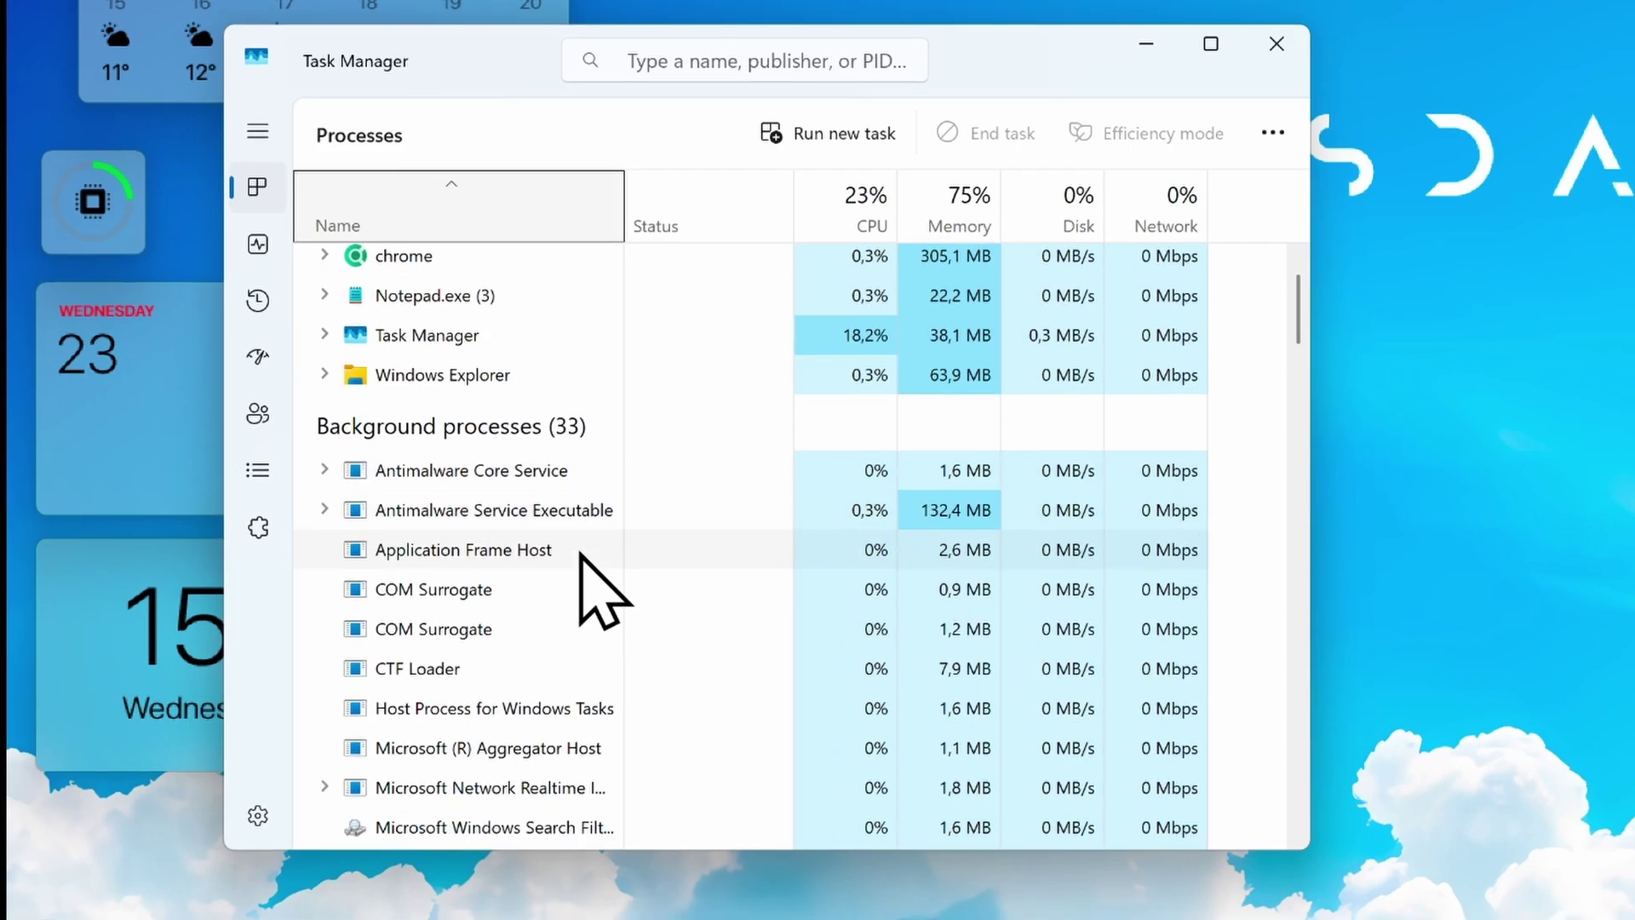
pyautogui.scroll(-4, 587, 562)
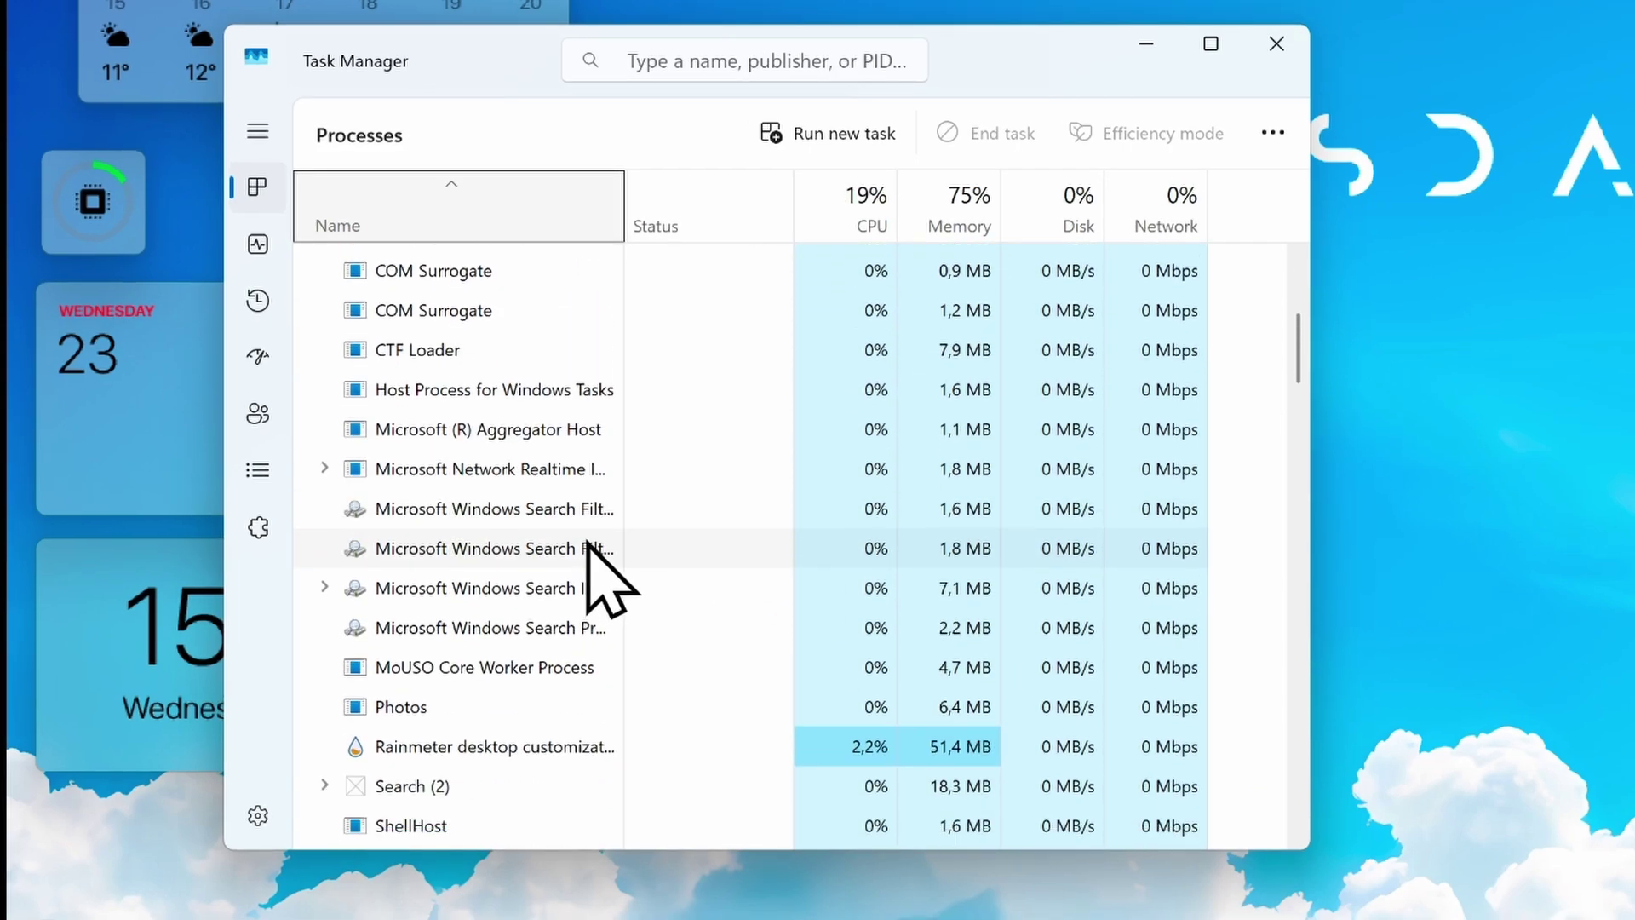
pyautogui.click(539, 596)
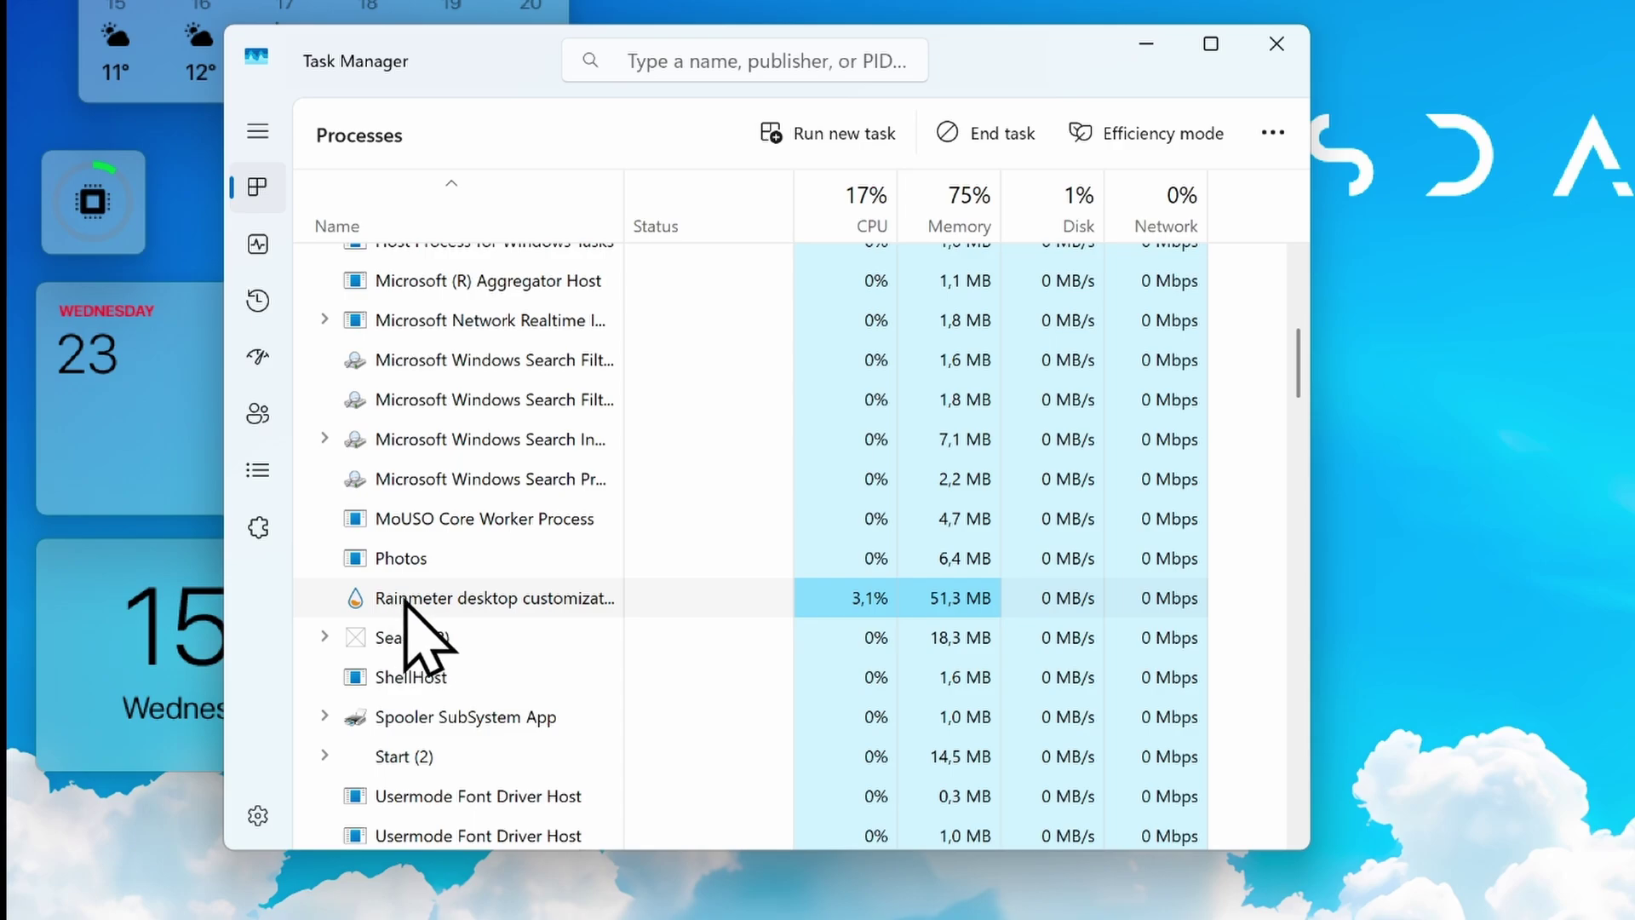